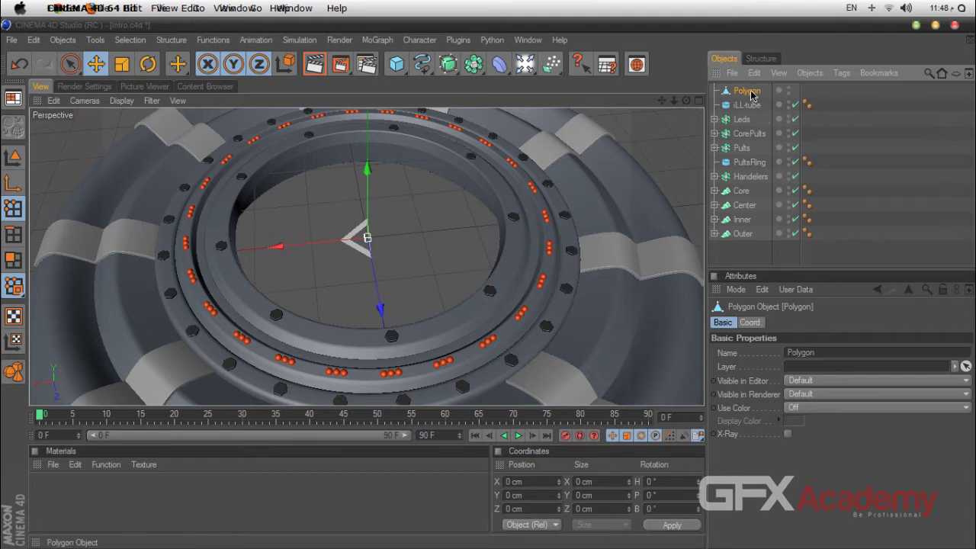
# Delete the polygon object and add a cylinder primitive at the center of the ring
pyautogui.press('Delete')
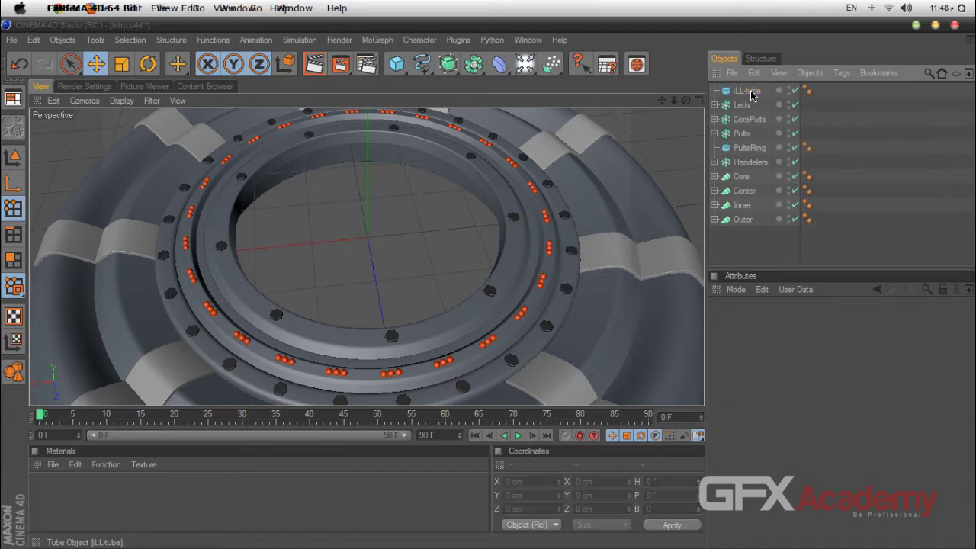
pyautogui.click(396, 66)
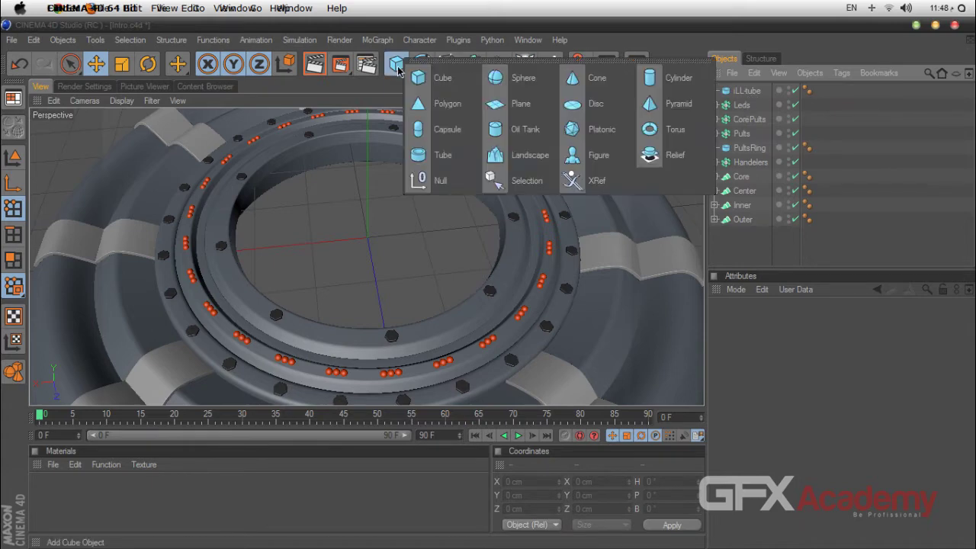
pyautogui.click(700, 88)
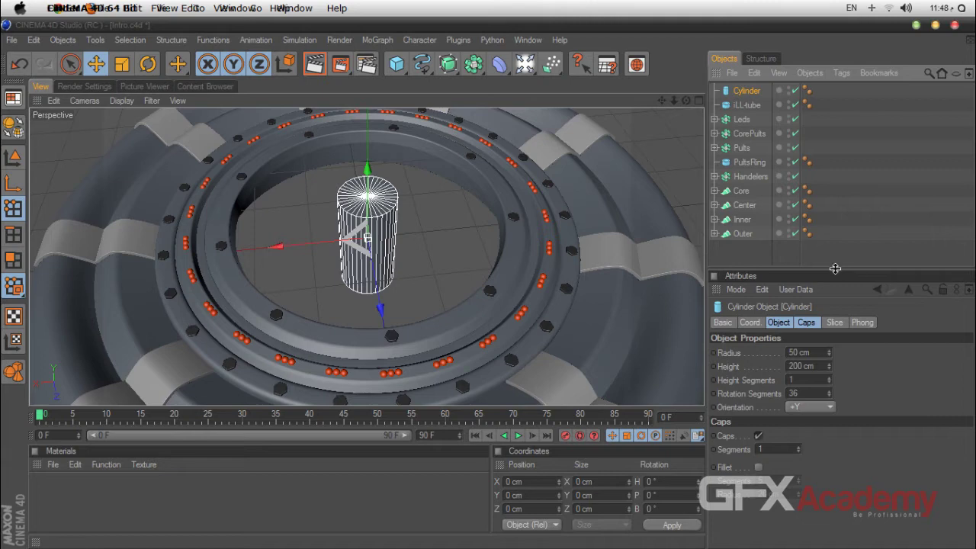
# Enable slicing on the cylinder and set its end angle to 89°
pyautogui.moveTo(834, 269); pyautogui.dragTo(835, 176)
pyautogui.click(834, 229)
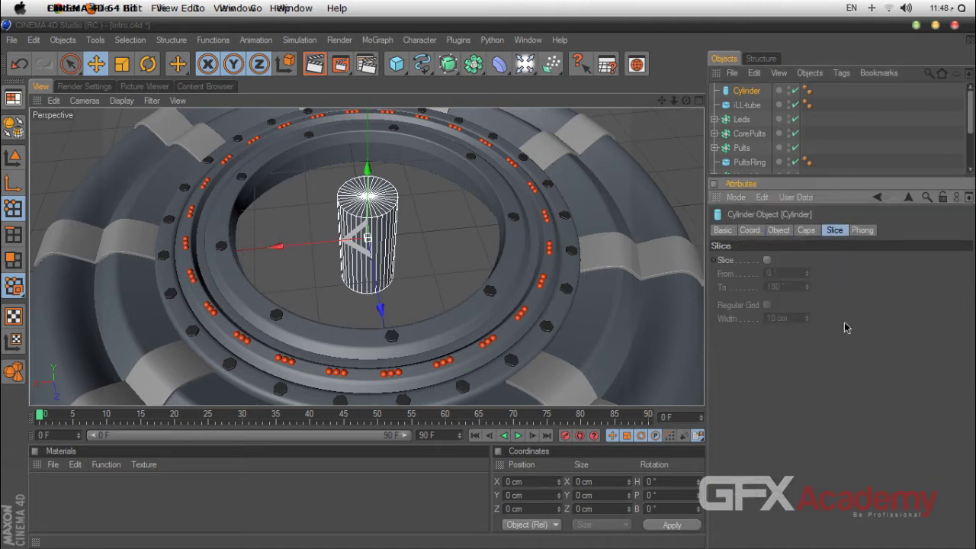
pyautogui.click(767, 259)
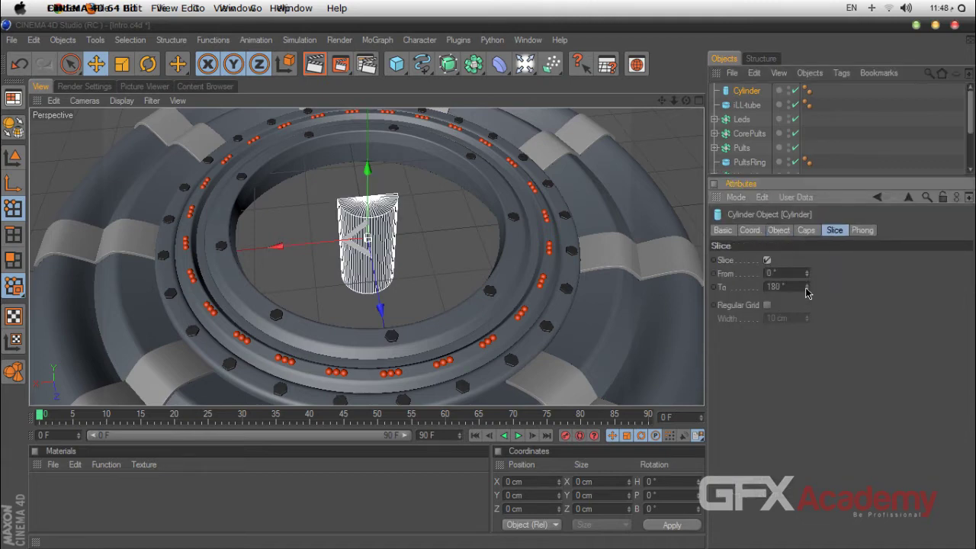
pyautogui.moveTo(806, 287); pyautogui.dragTo(806, 329)
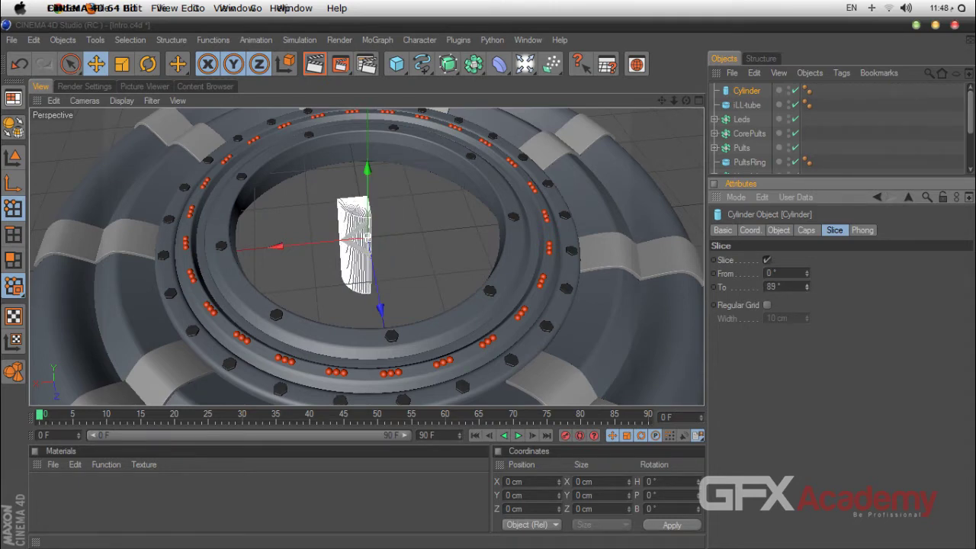
# Set the sliced cylinder's radius to 110 cm and its height to 10 cm
pyautogui.click(775, 230)
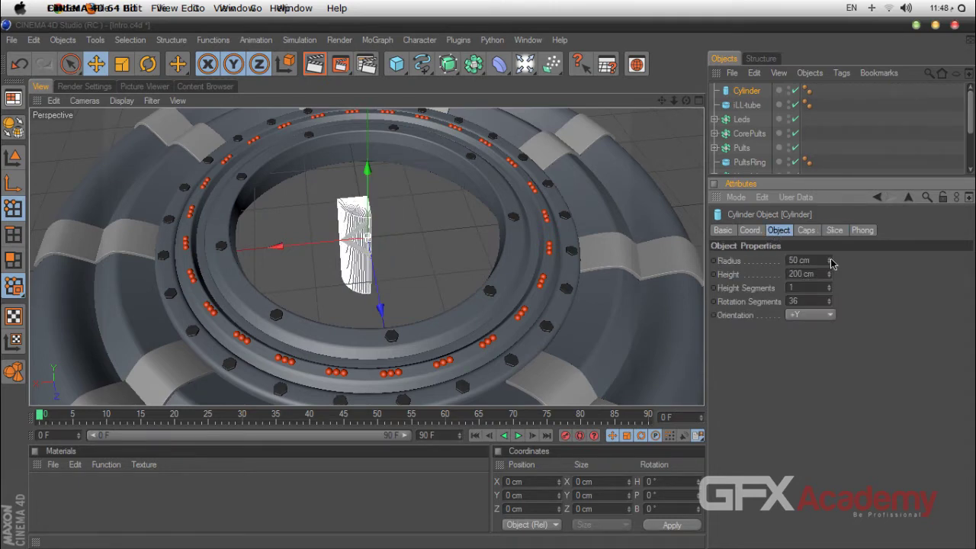
pyautogui.moveTo(830, 263); pyautogui.dragTo(830, 216)
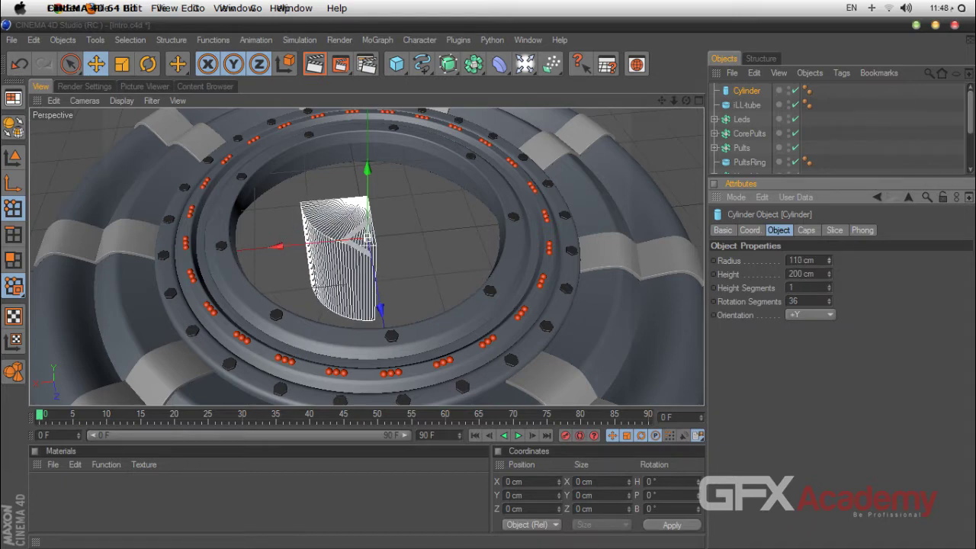
pyautogui.moveTo(830, 276); pyautogui.dragTo(830, 323)
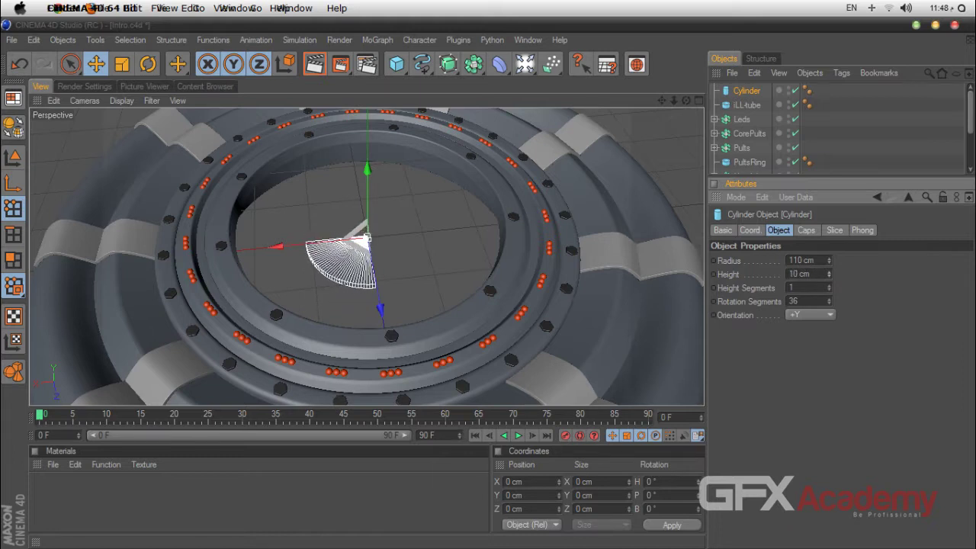
# Enable filleted caps on the cylinder with a 2 cm fillet radius and inspect the rounded edge
pyautogui.click(806, 231)
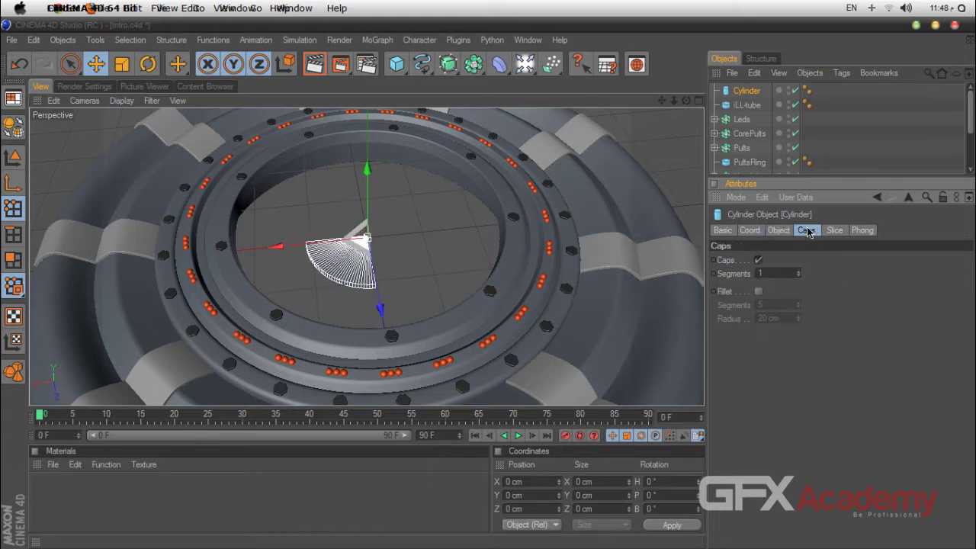
pyautogui.click(758, 292)
pyautogui.moveTo(775, 305); pyautogui.dragTo(719, 304)
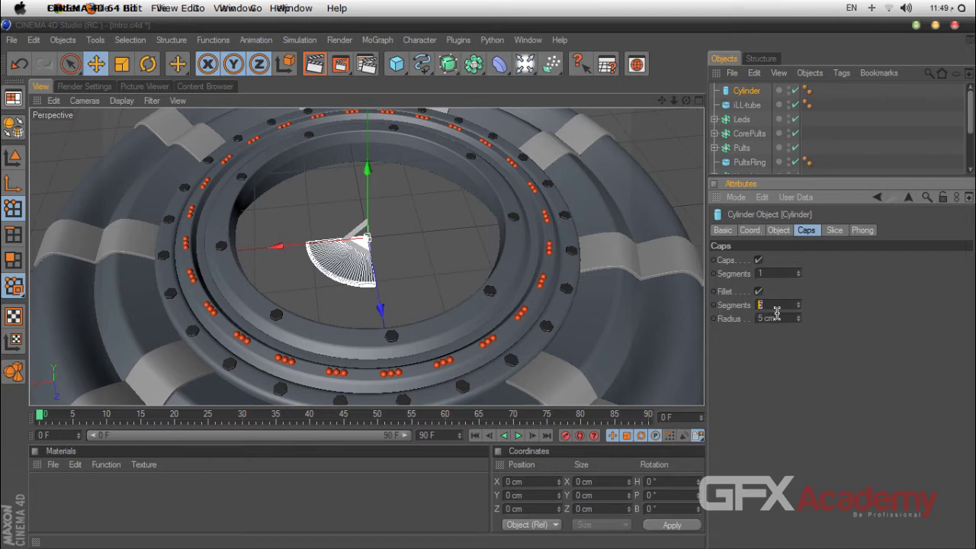
pyautogui.press('Tab')
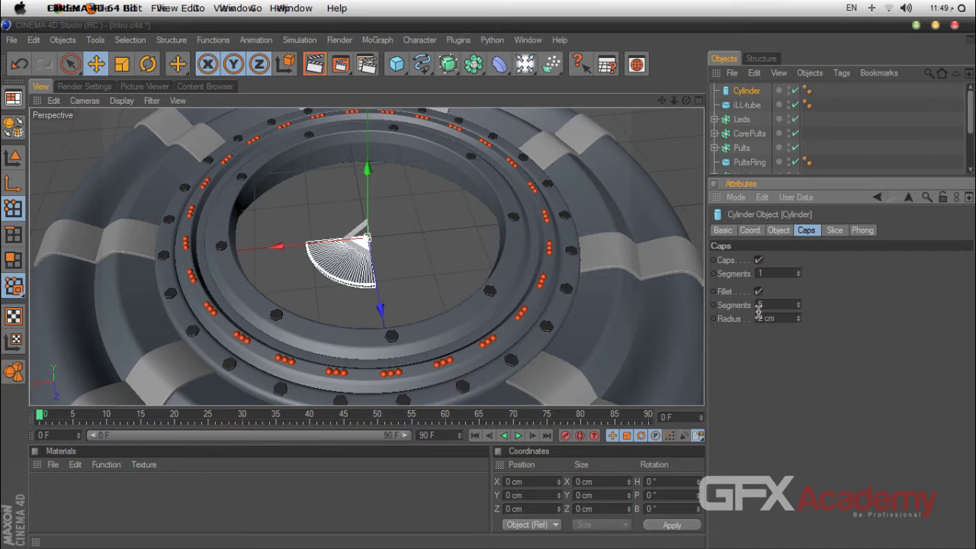
pyautogui.click(430, 276)
pyautogui.scroll(10, 431, 271)
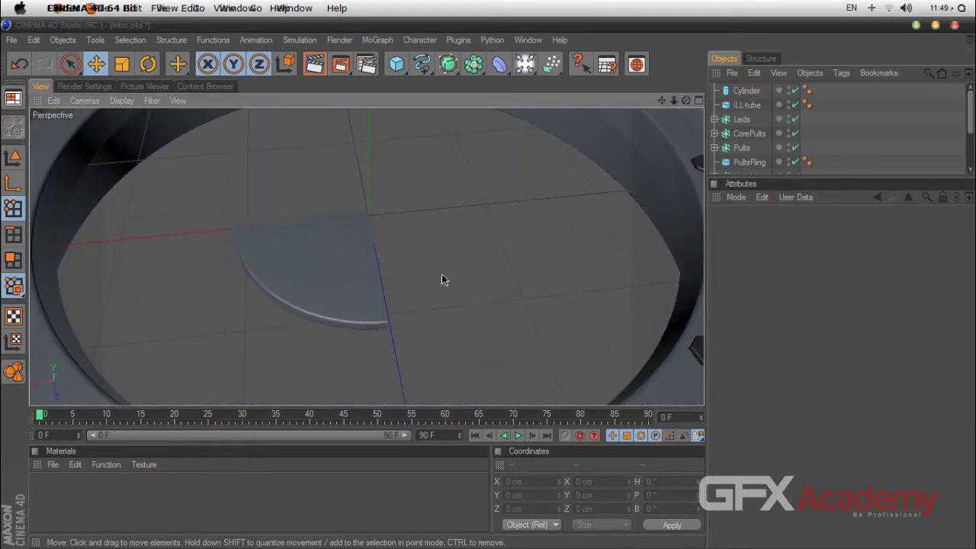
pyautogui.click(356, 322)
pyautogui.scroll(-10, 403, 287)
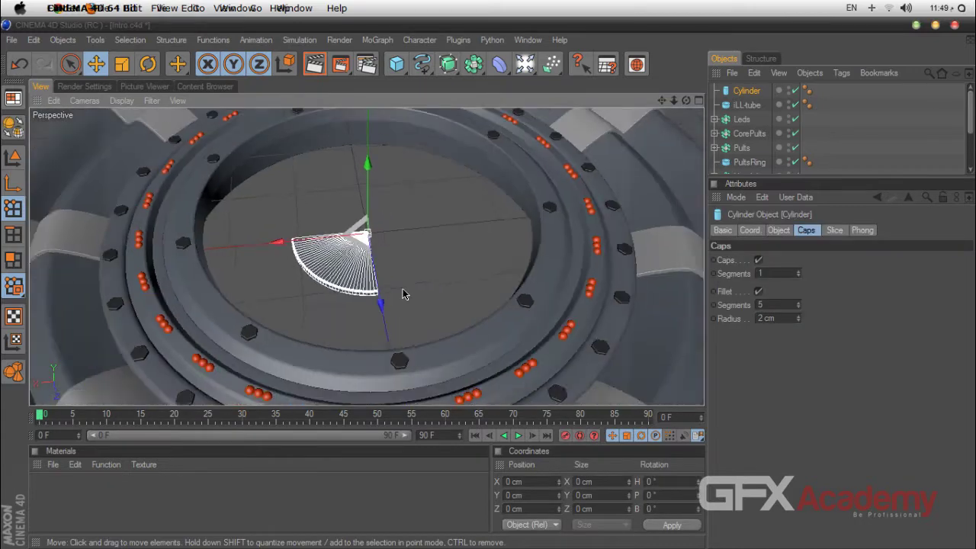
# Set the cylinder's slice end angle to 60°
pyautogui.keyDown('alt'); pyautogui.moveTo(402, 287); pyautogui.dragTo(385, 351); pyautogui.keyUp('alt')
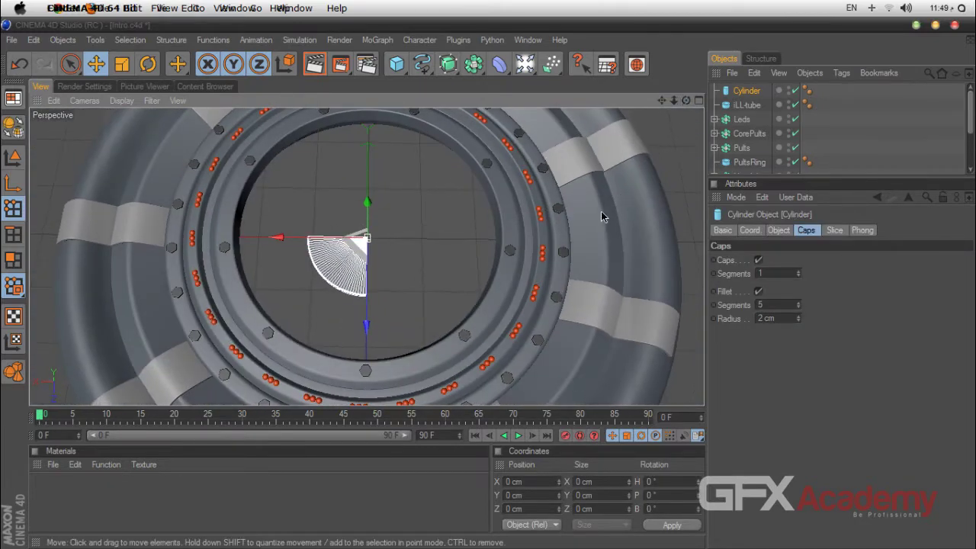
pyautogui.click(835, 231)
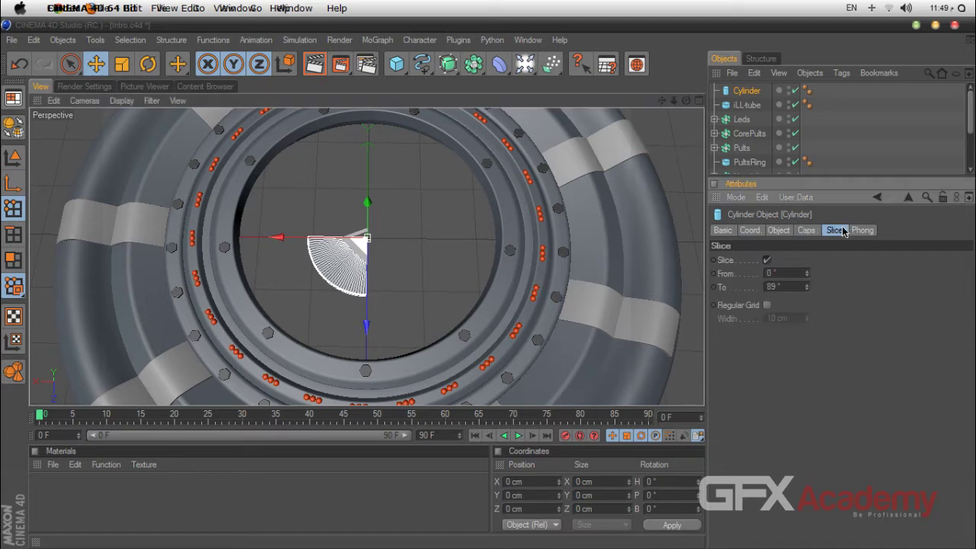
pyautogui.moveTo(807, 286)
pyautogui.mouseDown()
pyautogui.moveTo(807, 311)
pyautogui.moveTo(806, 292)
pyautogui.mouseUp()
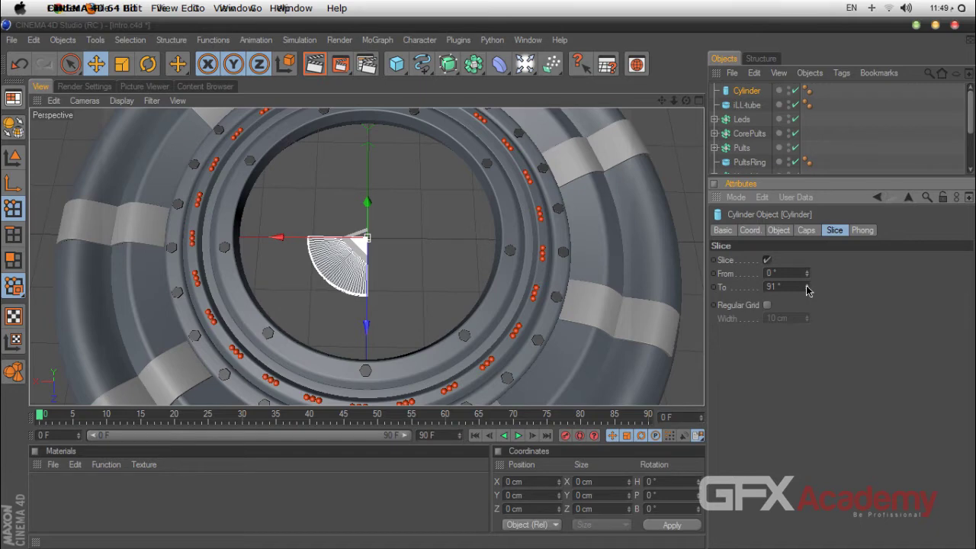
pyautogui.moveTo(806, 287); pyautogui.dragTo(784, 287)
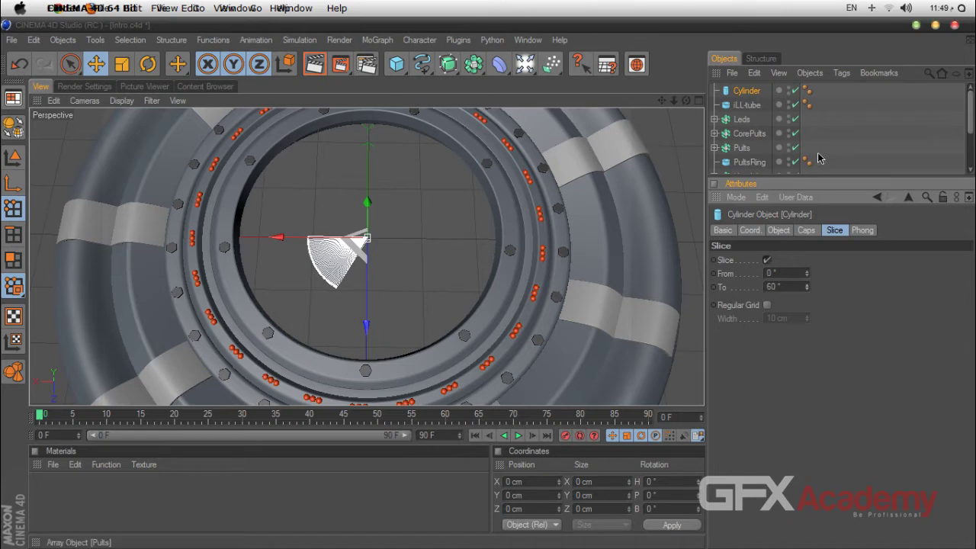
# Place the cylinder under a new MoGraph Cloner and set the cloner's mode to Radial
pyautogui.moveTo(805, 189); pyautogui.dragTo(809, 229)
pyautogui.click(755, 98)
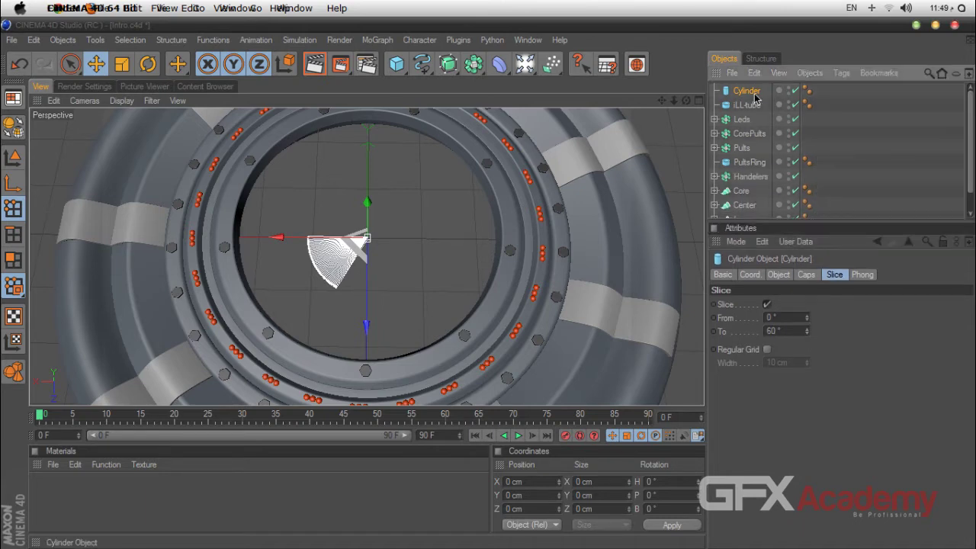
pyautogui.click(377, 42)
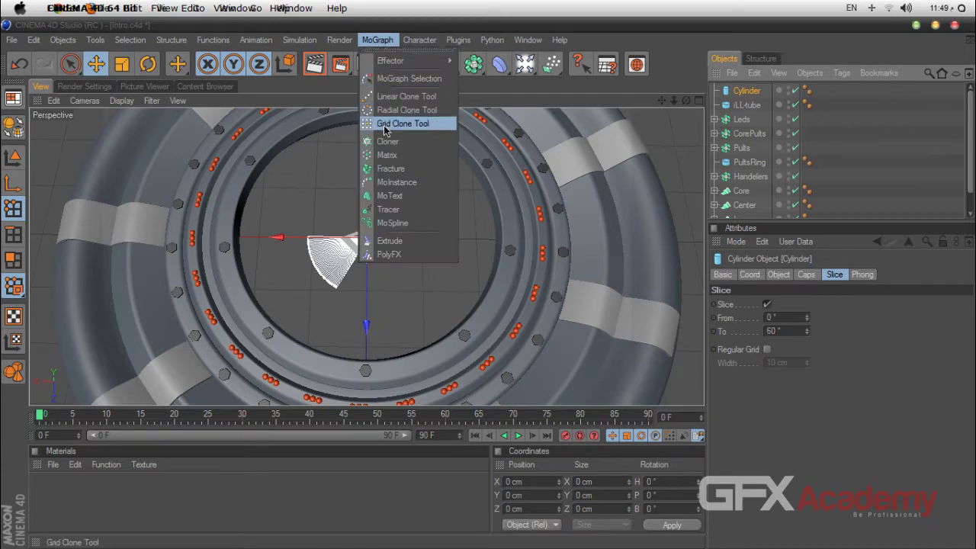
pyautogui.click(381, 143)
pyautogui.moveTo(737, 91); pyautogui.dragTo(739, 93)
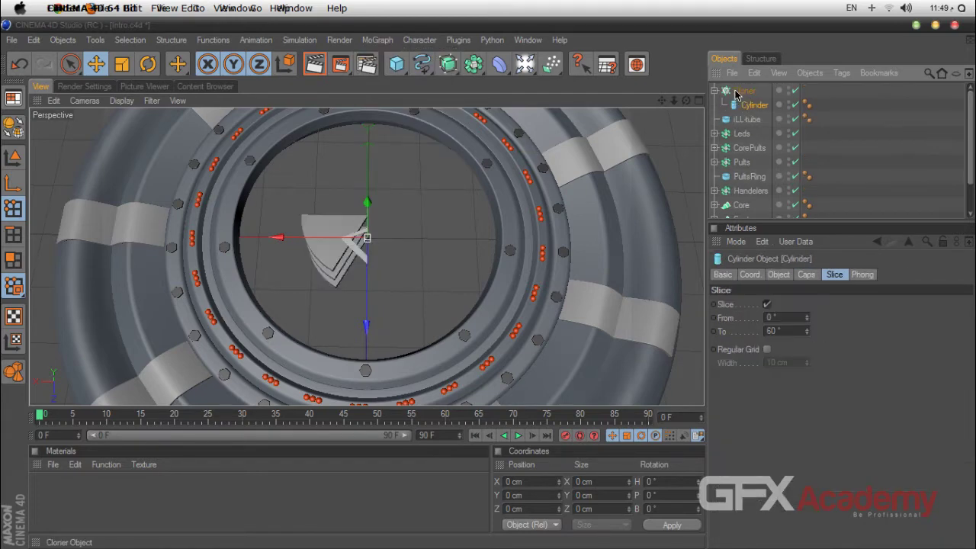
pyautogui.click(767, 309)
pyautogui.click(767, 345)
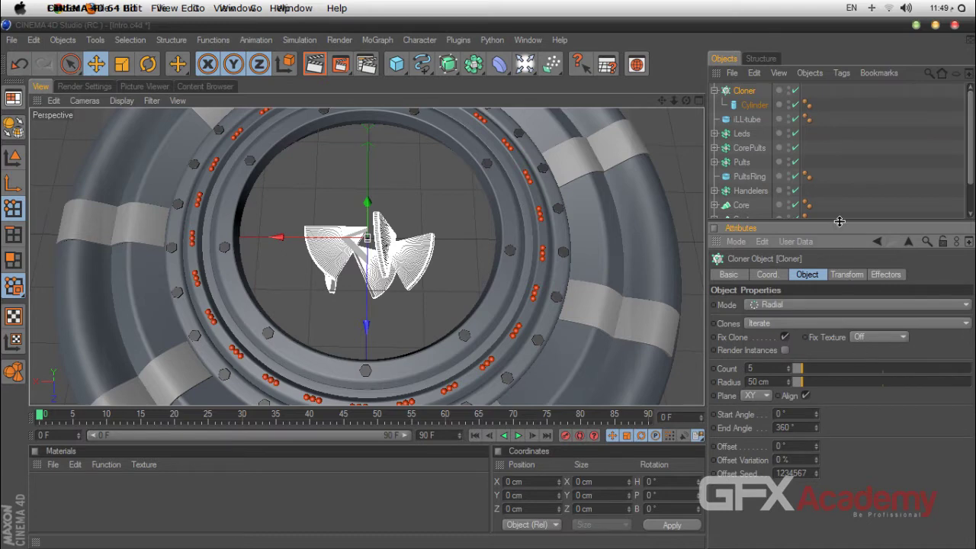
# Set the radial cloner's plane to XZ and its radius to 22 cm
pyautogui.moveTo(839, 226); pyautogui.dragTo(839, 149)
pyautogui.click(754, 323)
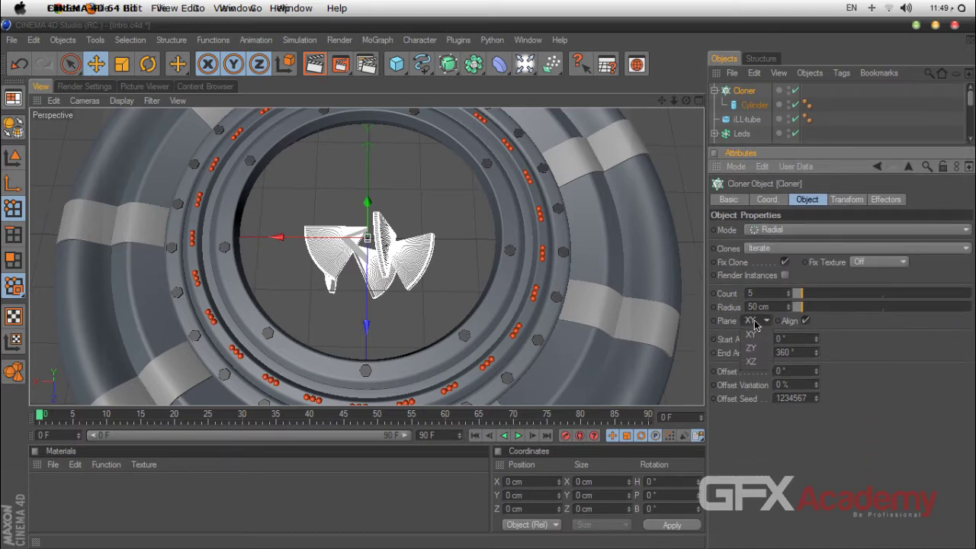
pyautogui.click(751, 361)
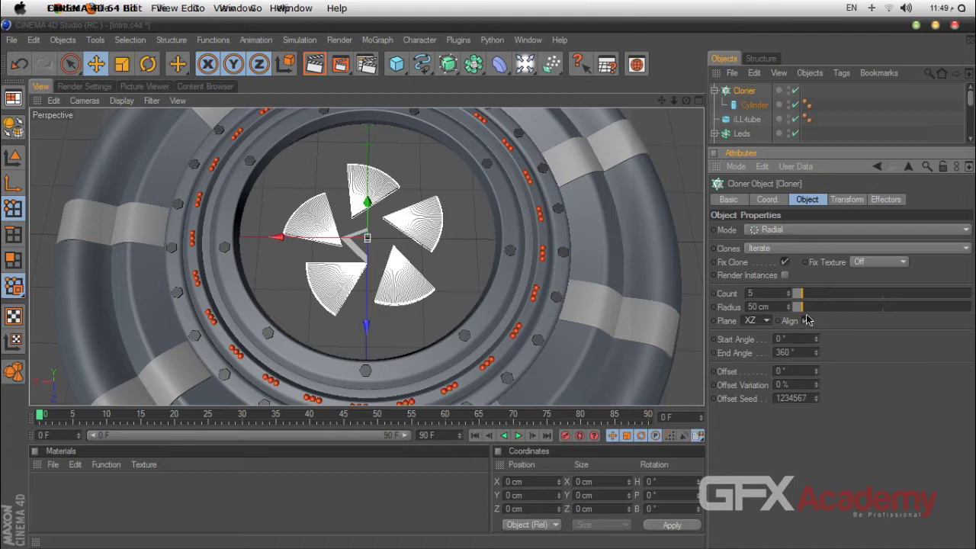
pyautogui.moveTo(805, 294)
pyautogui.mouseDown()
pyautogui.moveTo(791, 314)
pyautogui.moveTo(821, 312)
pyautogui.moveTo(790, 320)
pyautogui.moveTo(807, 318)
pyautogui.moveTo(810, 296)
pyautogui.moveTo(818, 314)
pyautogui.moveTo(794, 316)
pyautogui.moveTo(802, 296)
pyautogui.mouseUp()
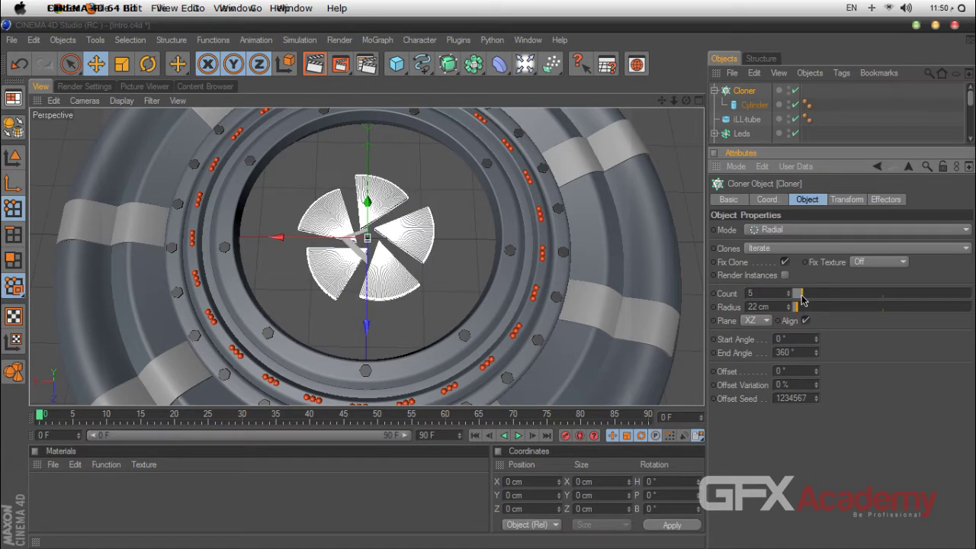
# Set the cloned cylinder's slice end angle to 90°
pyautogui.click(754, 105)
pyautogui.click(785, 255)
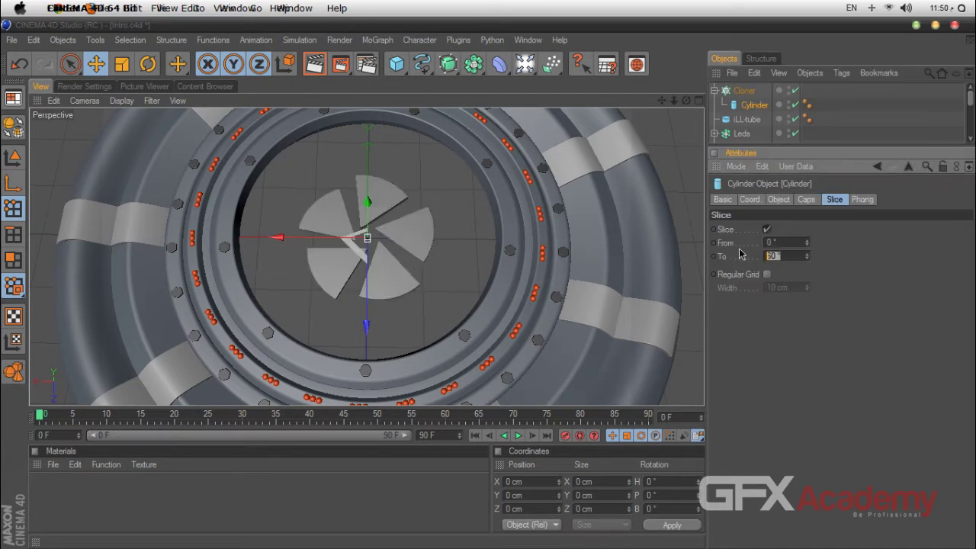
pyautogui.write('90')
pyautogui.press('Return')
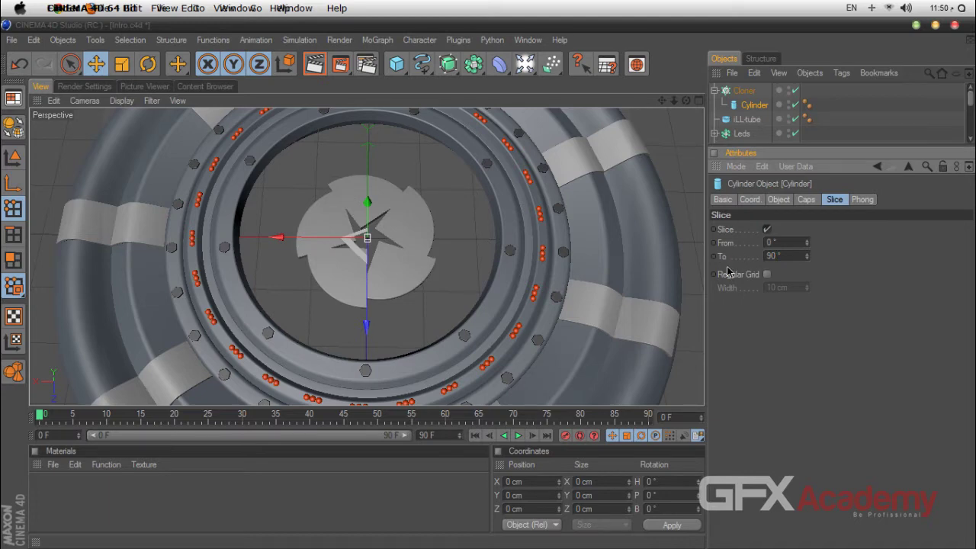
# Set the cloner's count to 4 and spread the clones out to a radius of 117 cm
pyautogui.click(745, 91)
pyautogui.moveTo(795, 308); pyautogui.dragTo(801, 298)
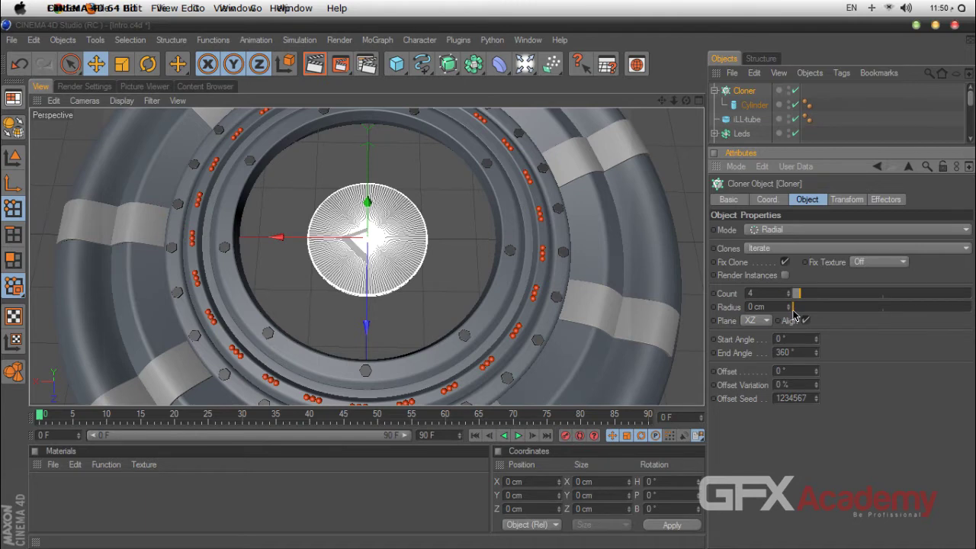
pyautogui.moveTo(793, 312); pyautogui.dragTo(814, 313)
# Try a slight pitch rotation on the clones and reset the pitch to 0°
pyautogui.click(843, 202)
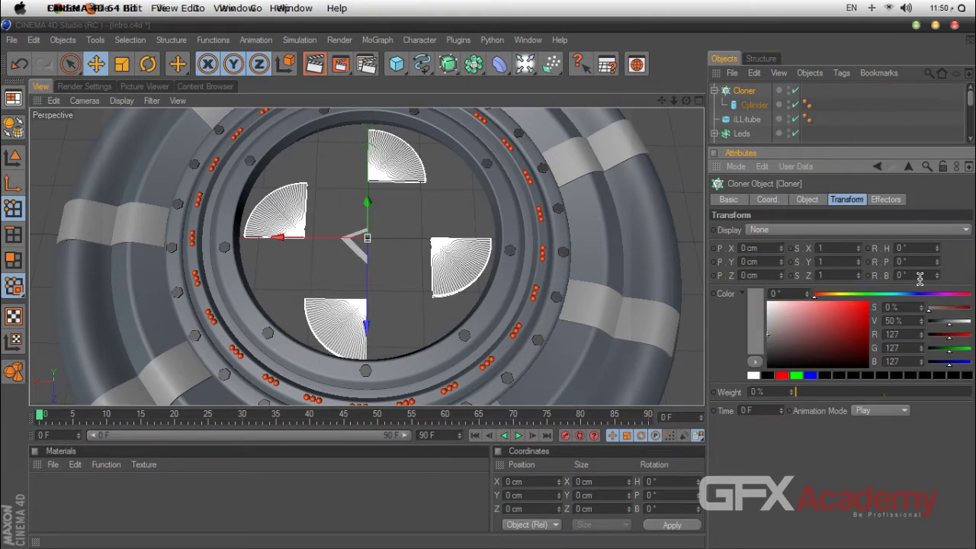
pyautogui.moveTo(937, 262); pyautogui.dragTo(827, 271)
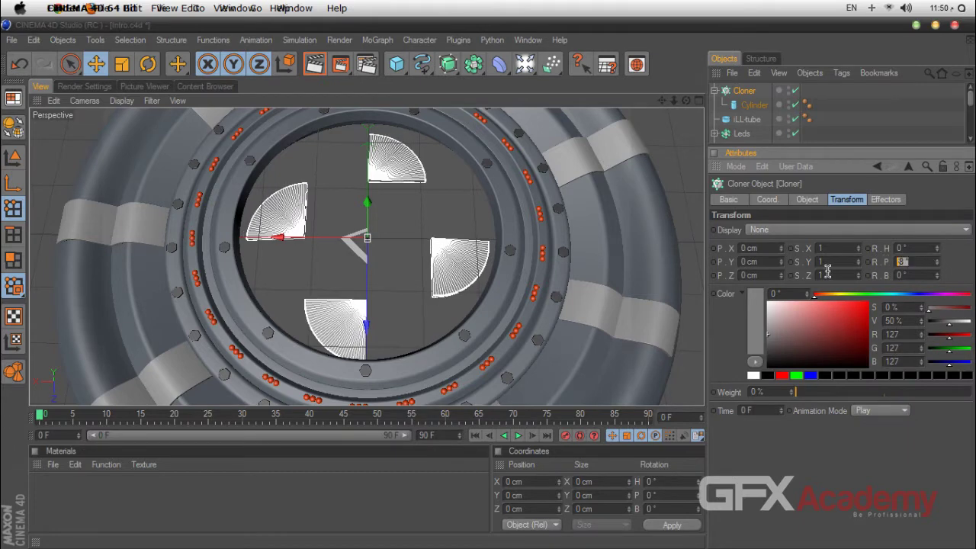
pyautogui.write('0')
pyautogui.press('Return')
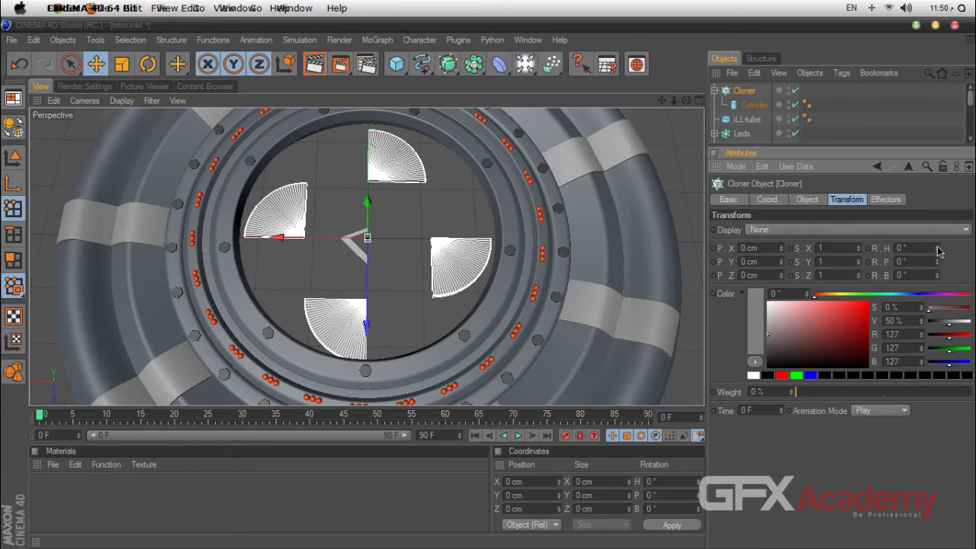
# Rotate the clones to a heading of 45° in the cloner's transform settings
pyautogui.moveTo(937, 247); pyautogui.dragTo(937, 233)
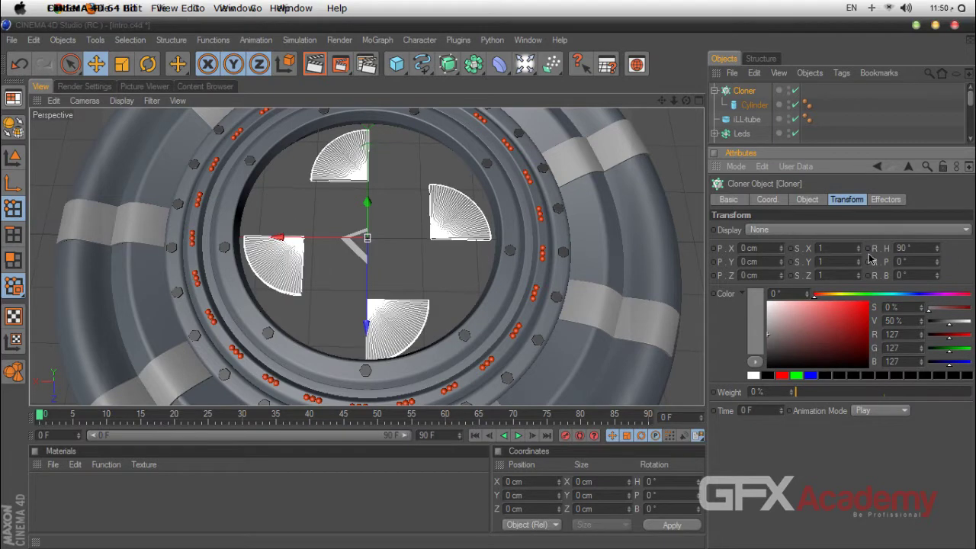
pyautogui.moveTo(937, 254)
pyautogui.mouseDown()
pyautogui.moveTo(937, 280)
pyautogui.moveTo(881, 250)
pyautogui.mouseUp()
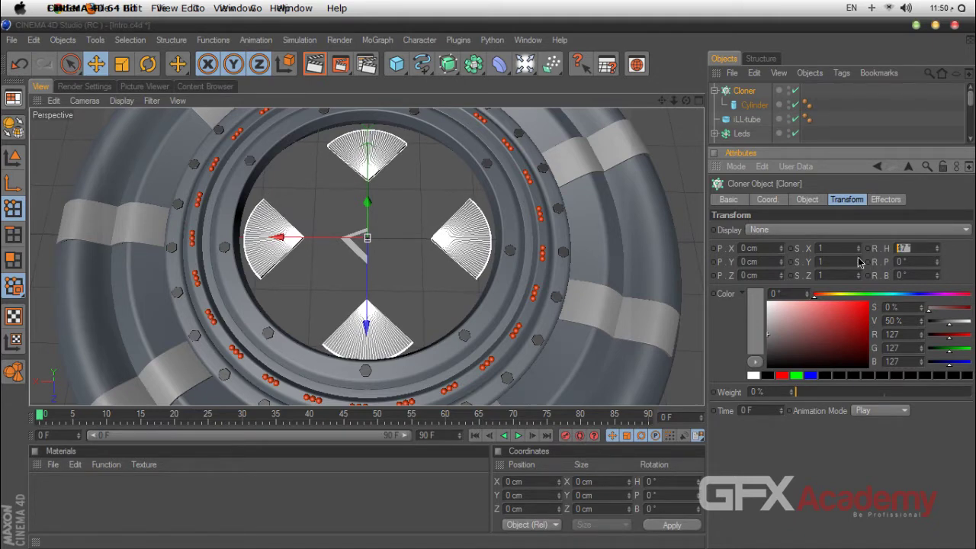
pyautogui.write('45')
pyautogui.press('Return')
# Set the cloner's radius to 105 cm and its count to 6
pyautogui.click(807, 199)
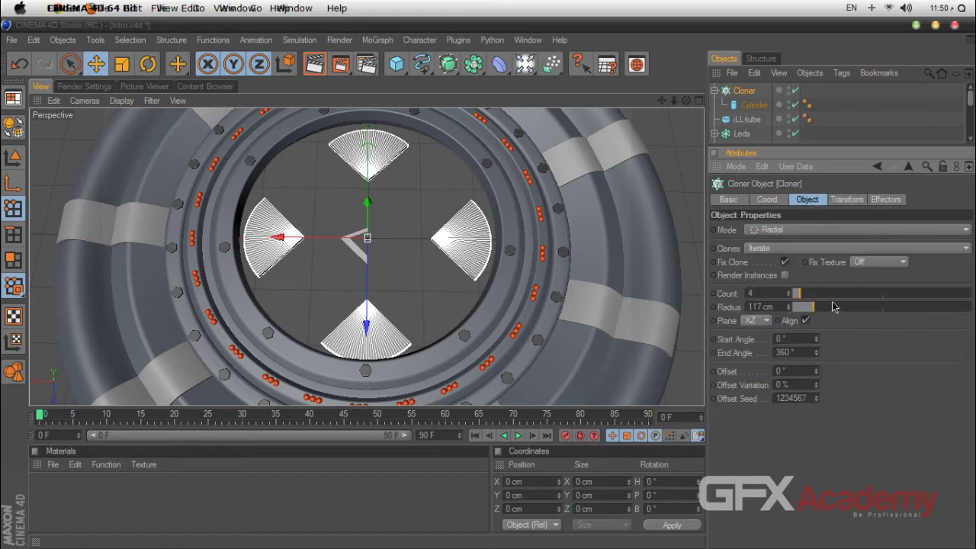
pyautogui.moveTo(822, 309); pyautogui.dragTo(805, 300)
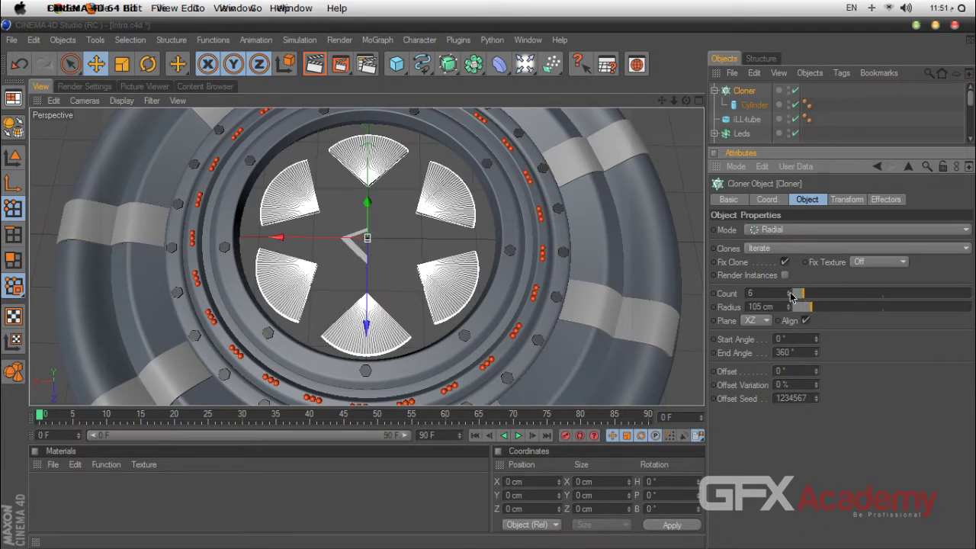
# Set the cloner's count to 7 and reset the clones' heading rotation to 0°
pyautogui.click(790, 293)
pyautogui.click(845, 200)
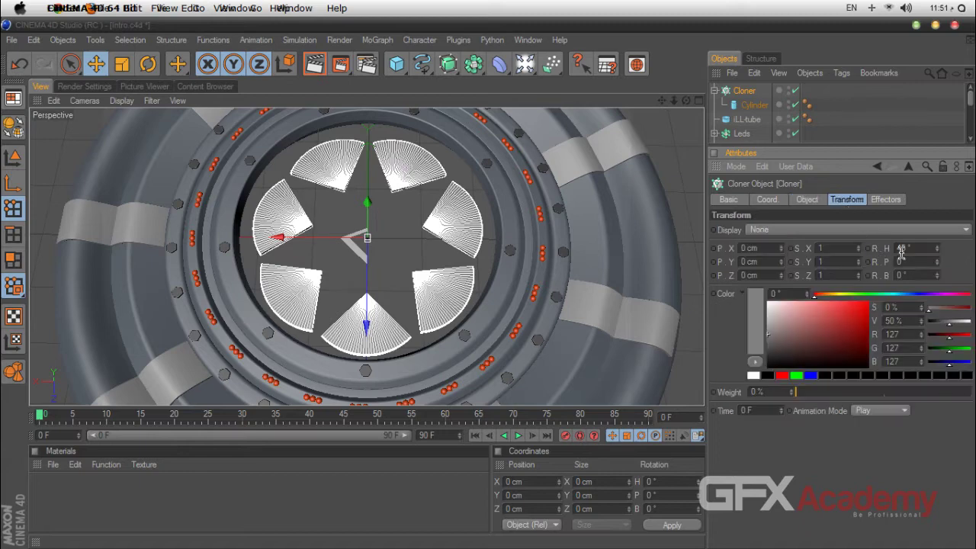
pyautogui.write('30')
pyautogui.press('Return')
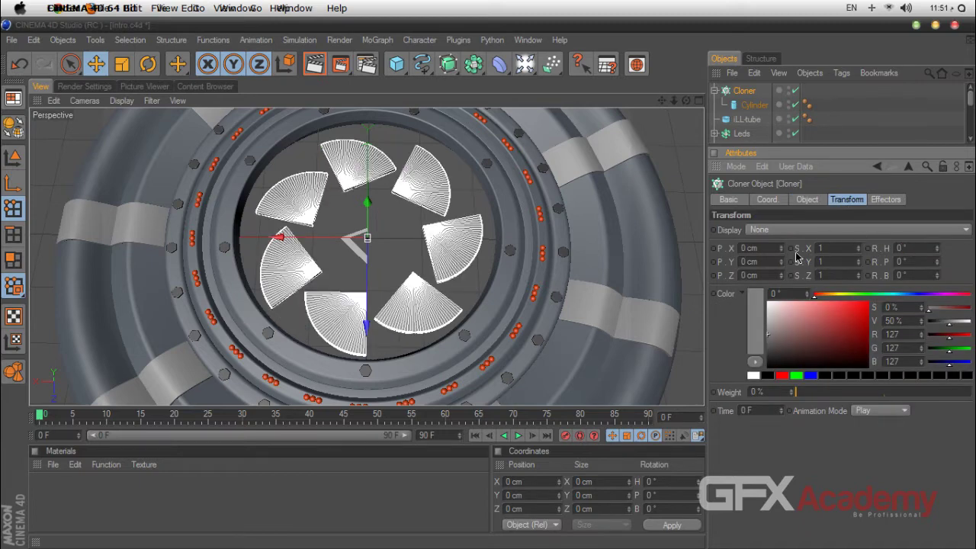
# Spread the seven clones out to a radius of 121 cm
pyautogui.click(770, 200)
pyautogui.click(805, 201)
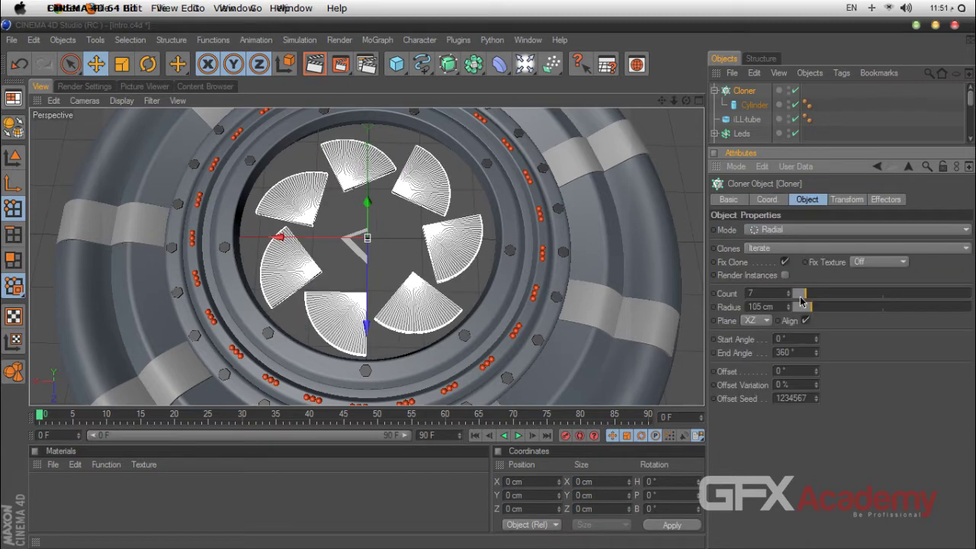
pyautogui.moveTo(800, 300)
pyautogui.mouseDown()
pyautogui.moveTo(805, 306)
pyautogui.moveTo(788, 307)
pyautogui.moveTo(814, 308)
pyautogui.mouseUp()
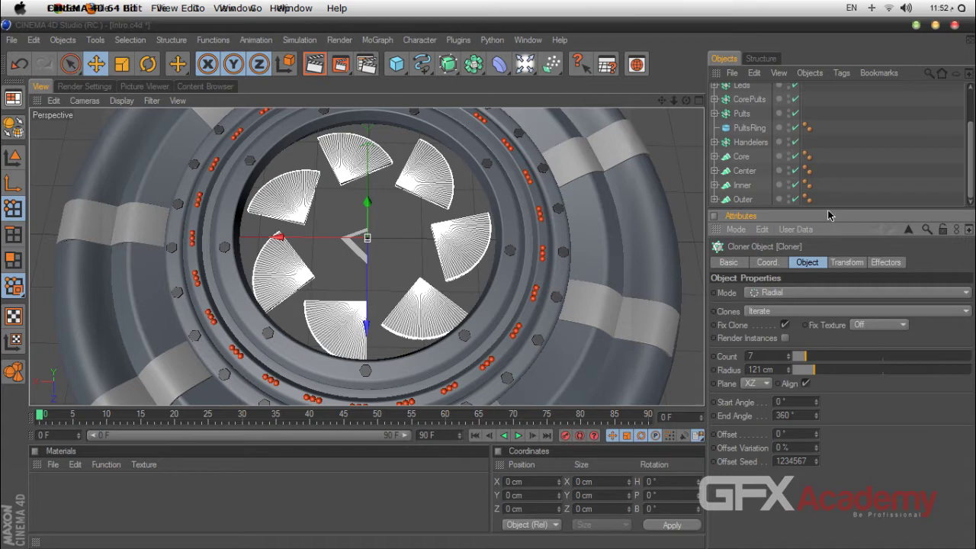
# Delete the sliced cylinder from inside the cloner
pyautogui.moveTo(828, 210); pyautogui.dragTo(797, 282)
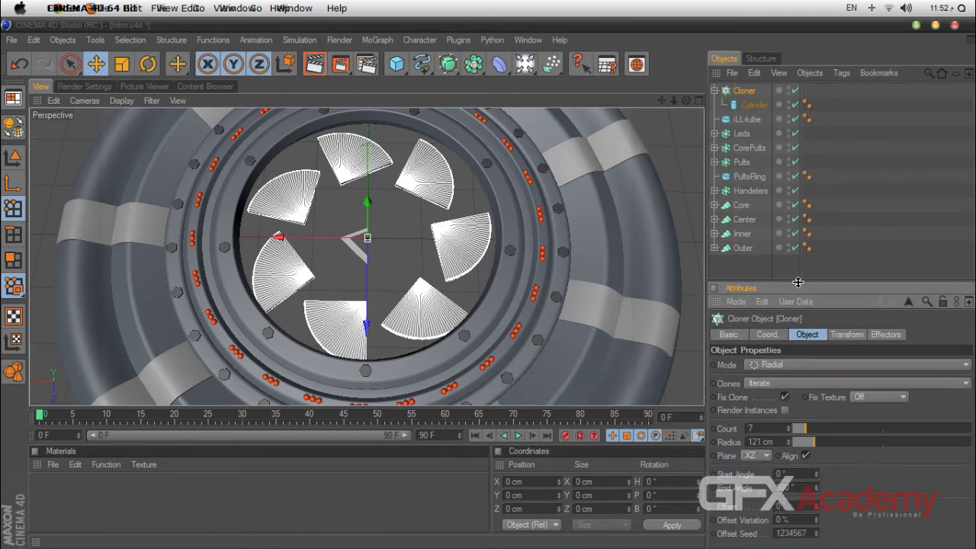
pyautogui.click(754, 105)
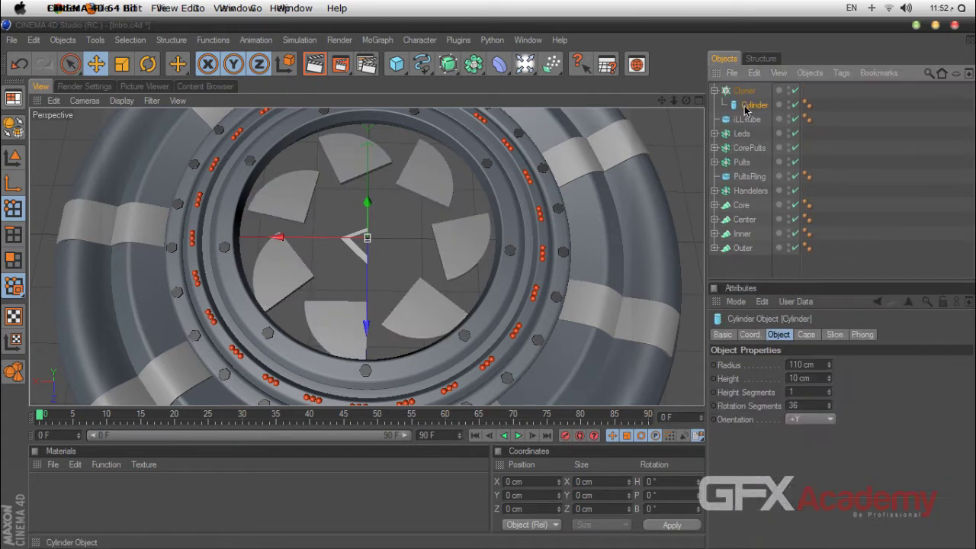
pyautogui.press('Delete')
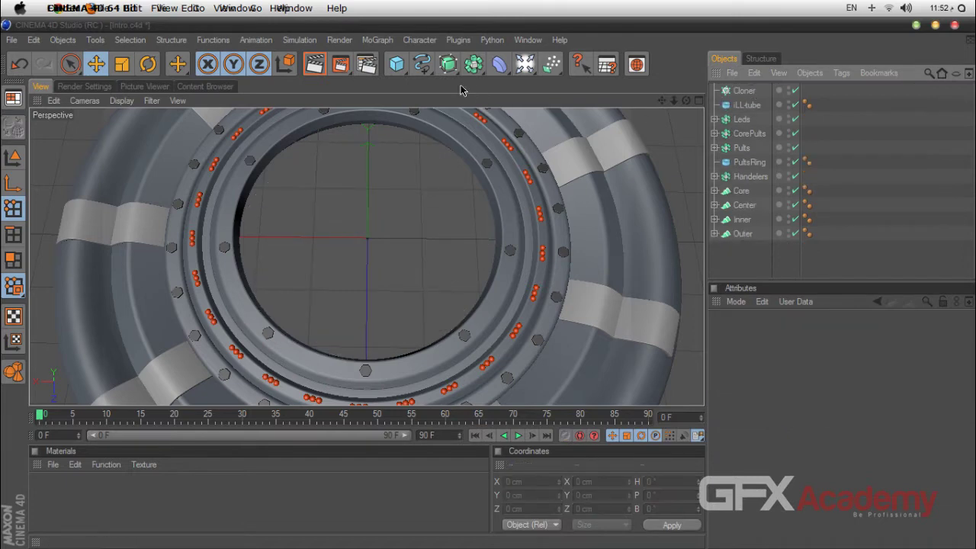
# Add a disc with an outer radius of 254 cm and 94 rotation segments at the ring's center
pyautogui.click(396, 64)
pyautogui.click(596, 103)
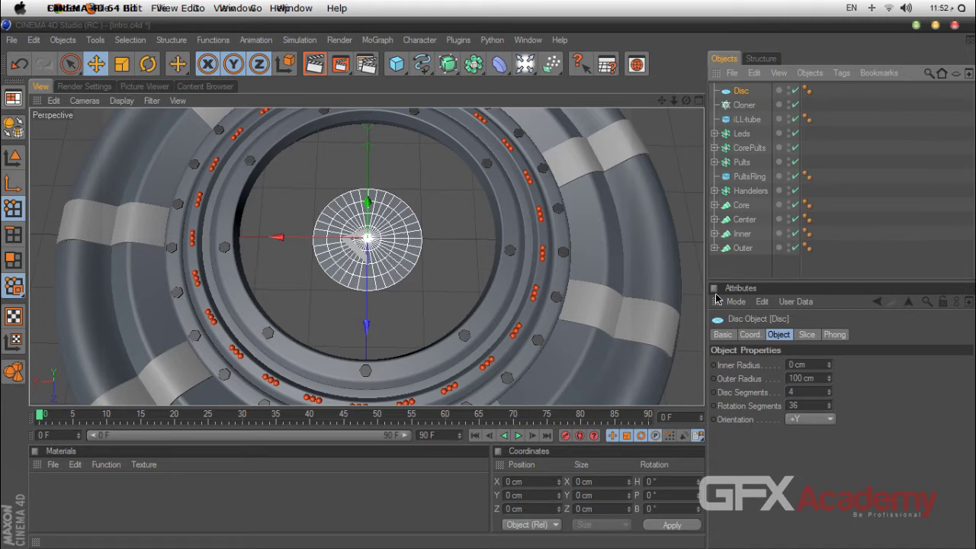
pyautogui.click(828, 376)
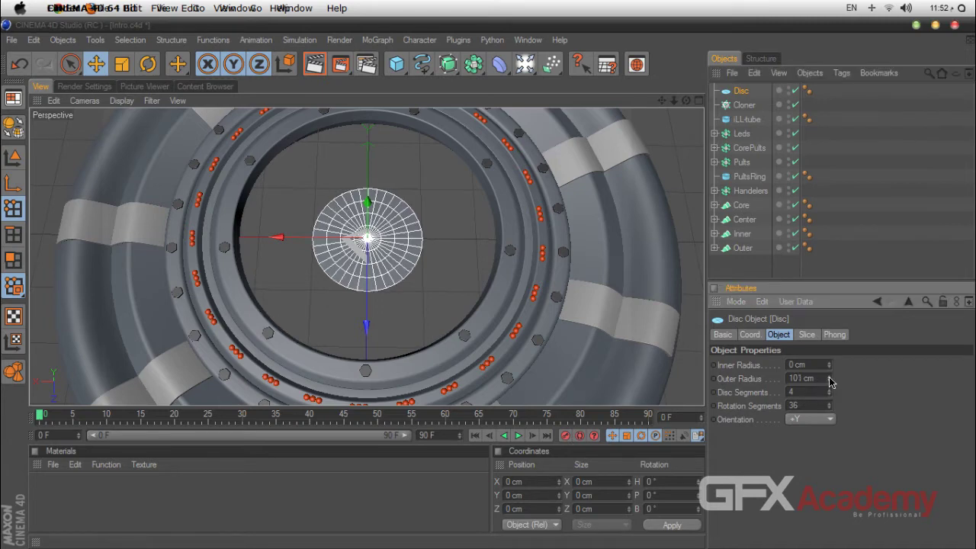
pyautogui.moveTo(830, 378); pyautogui.dragTo(890, 378)
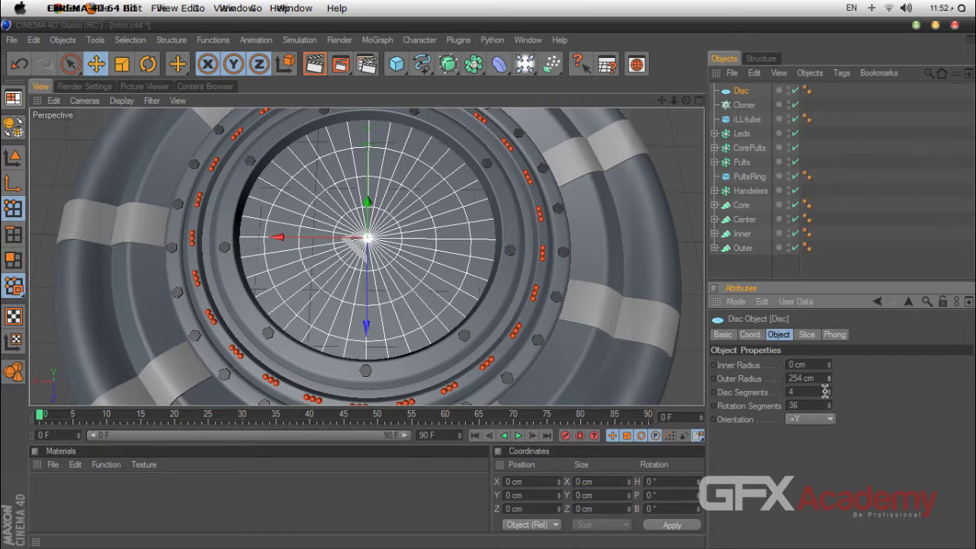
pyautogui.moveTo(829, 406); pyautogui.dragTo(836, 413)
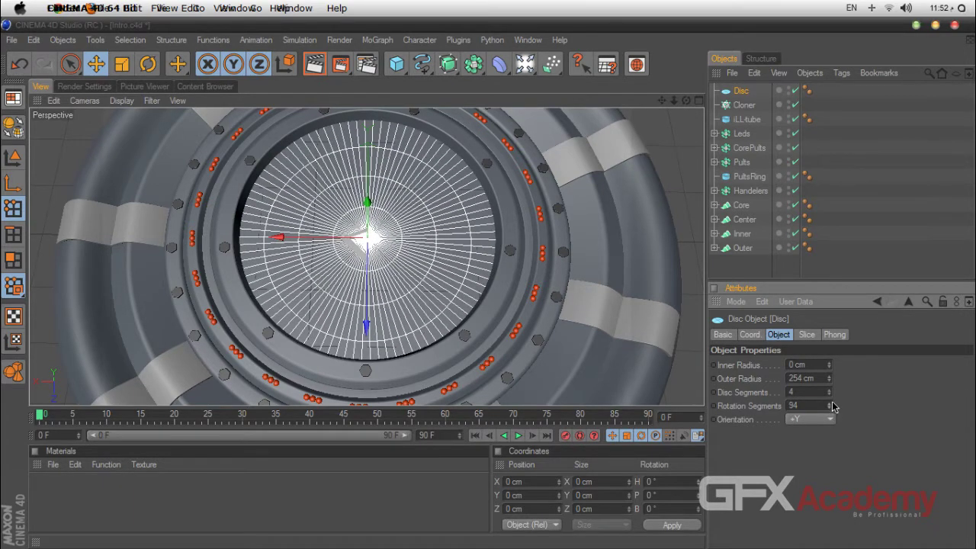
# Slice the disc from 0° to 63° to leave a single wedge
pyautogui.click(807, 334)
pyautogui.click(741, 364)
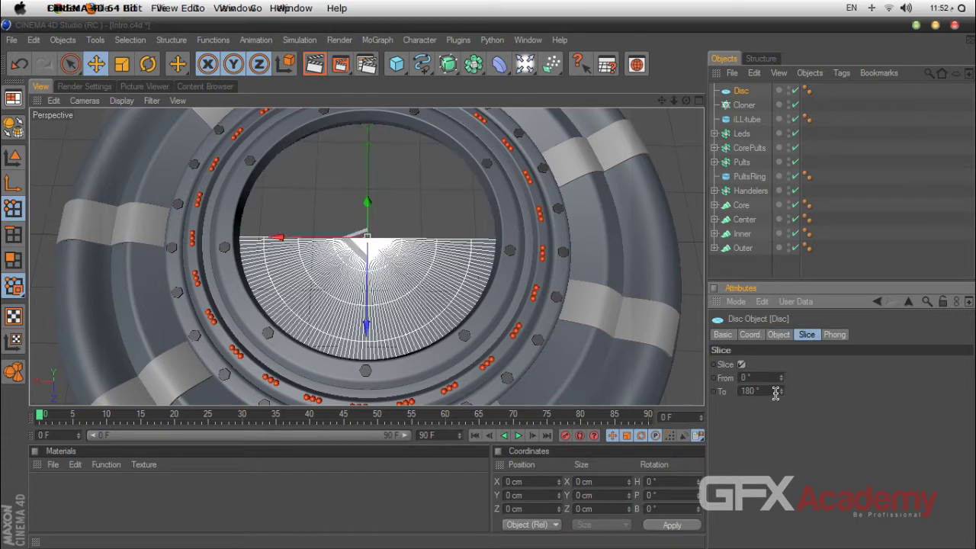
pyautogui.moveTo(781, 391); pyautogui.dragTo(747, 391)
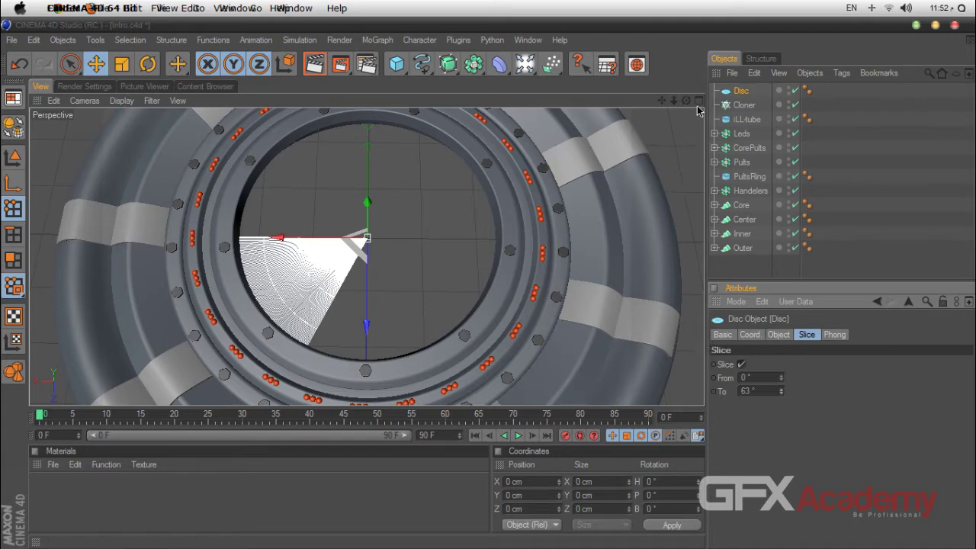
pyautogui.moveTo(687, 99); pyautogui.dragTo(686, 177)
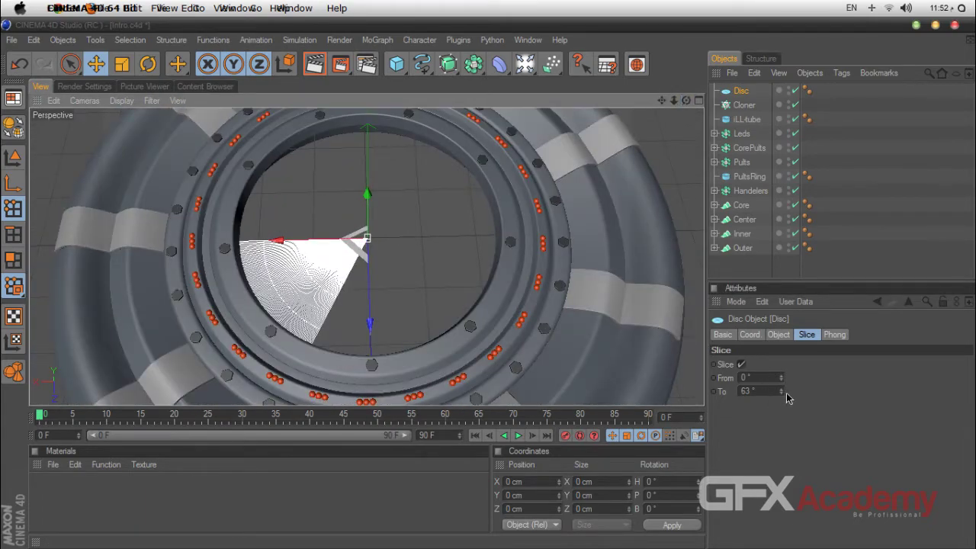
# Try an inner radius of 130 cm on the disc and reset it to 0 cm
pyautogui.click(777, 336)
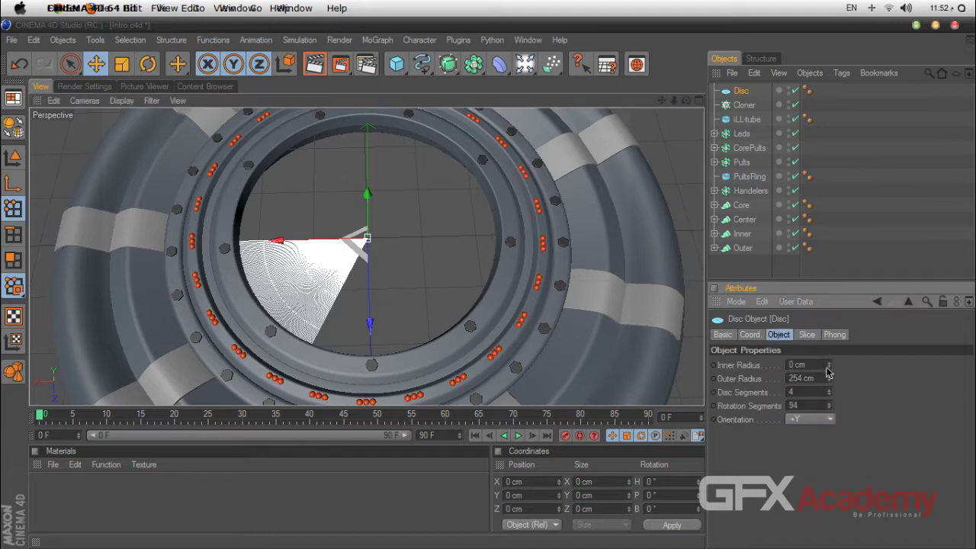
pyautogui.moveTo(829, 365); pyautogui.dragTo(878, 365)
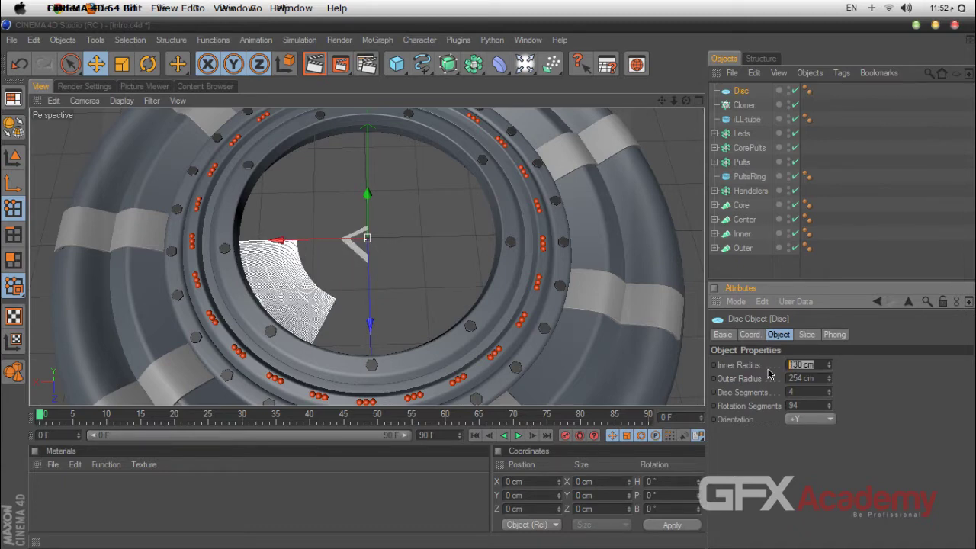
pyautogui.write('0')
pyautogui.press('Return')
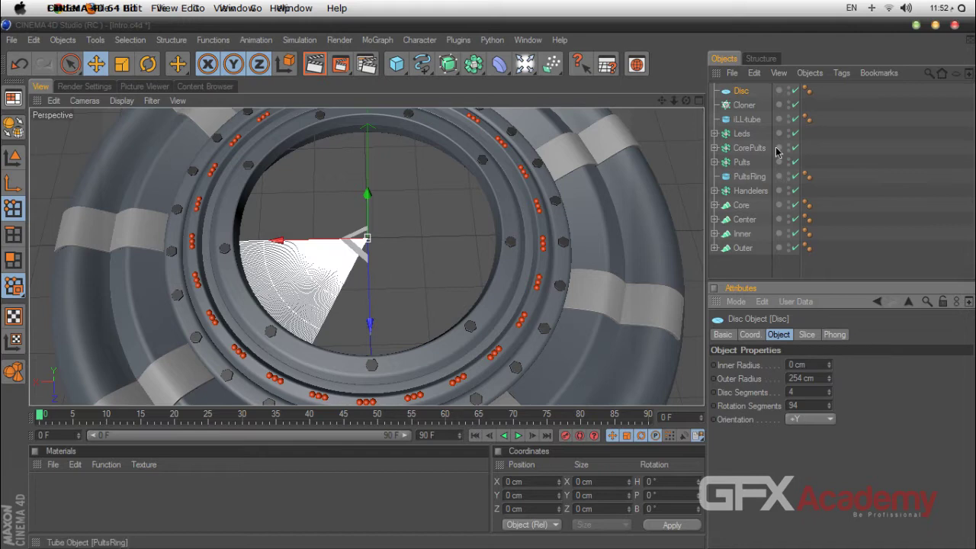
# Make the sliced disc a child of the cloner and set the cloner's radius to 165 cm
pyautogui.moveTo(741, 92); pyautogui.dragTo(742, 109)
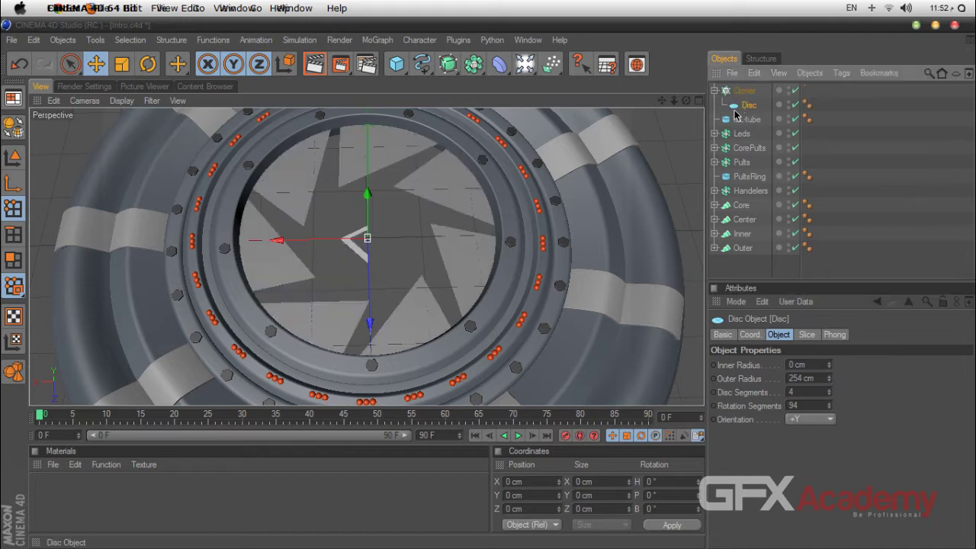
pyautogui.click(743, 91)
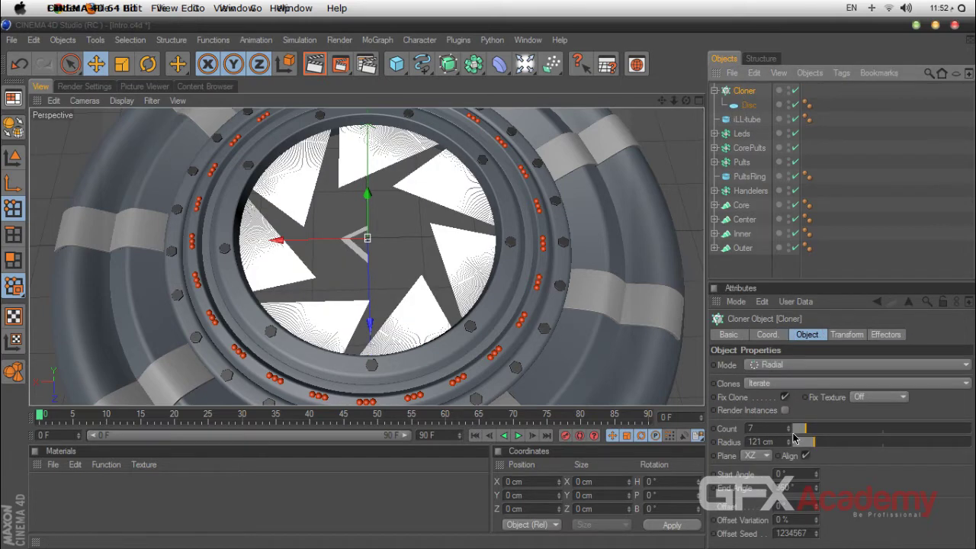
pyautogui.moveTo(811, 444)
pyautogui.mouseDown()
pyautogui.moveTo(790, 448)
pyautogui.moveTo(824, 451)
pyautogui.mouseUp()
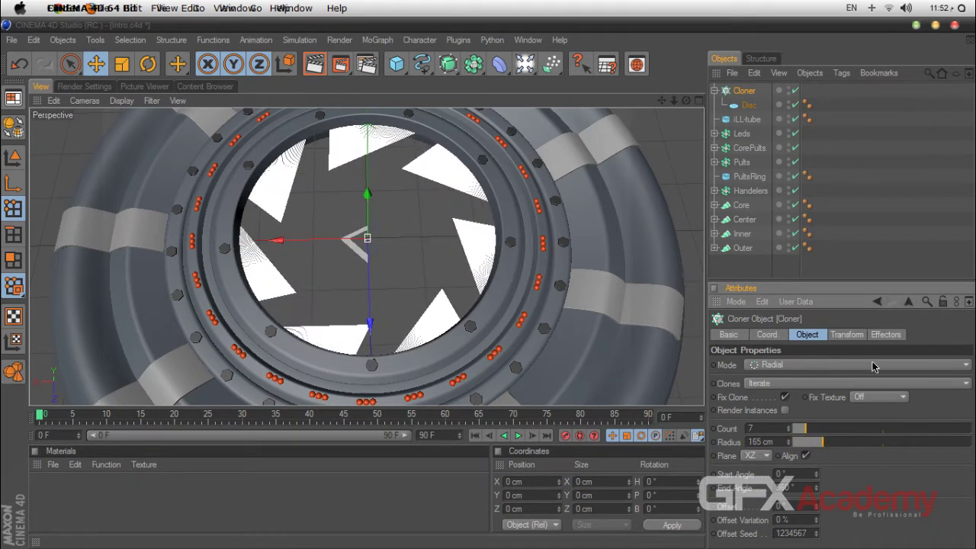
# Rotate the clones to a heading of -26° in the cloner's transform settings
pyautogui.click(846, 334)
pyautogui.moveTo(938, 387); pyautogui.dragTo(921, 395)
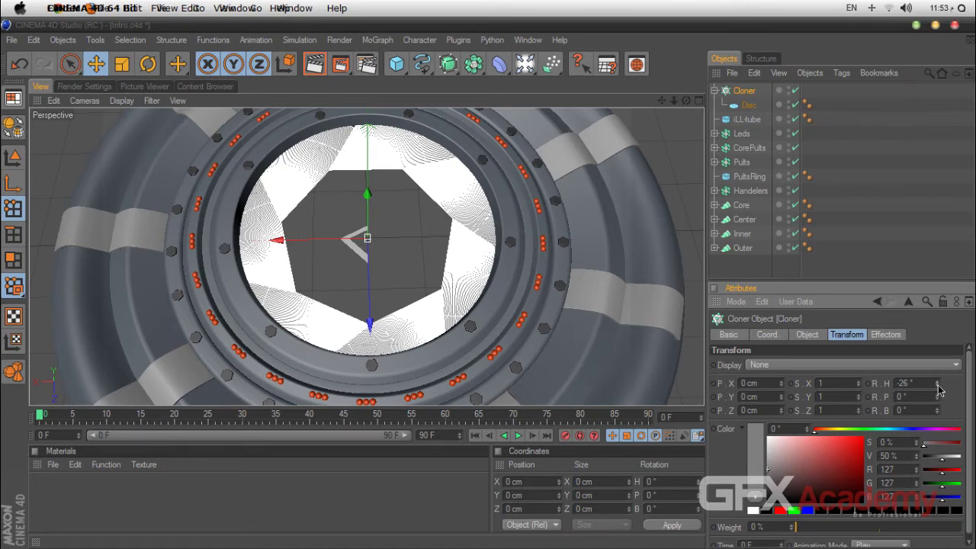
pyautogui.click(749, 105)
# Close the blades by reducing the cloner's radius to 0 cm, and reopen them to 113 cm
pyautogui.click(744, 91)
pyautogui.click(808, 334)
pyautogui.moveTo(820, 444); pyautogui.dragTo(791, 450)
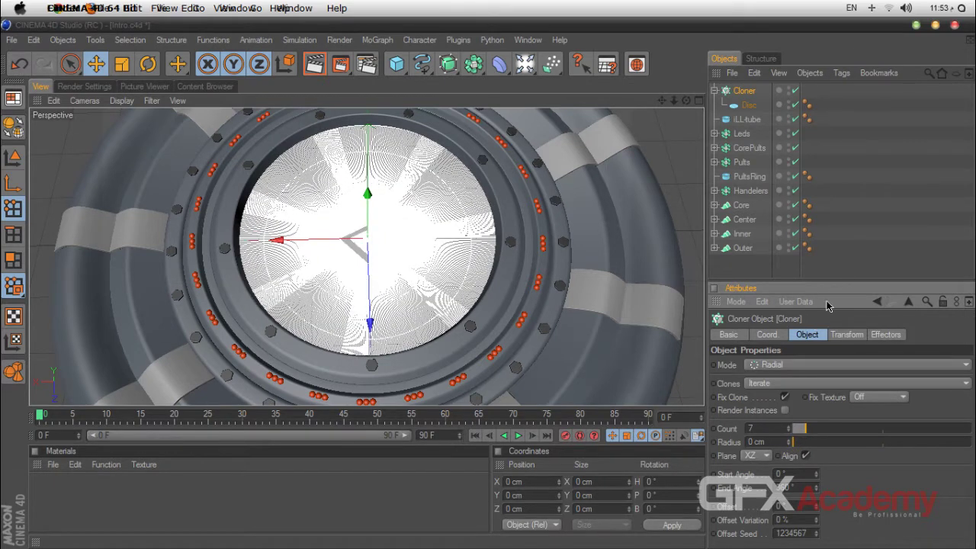
pyautogui.click(855, 250)
pyautogui.click(745, 91)
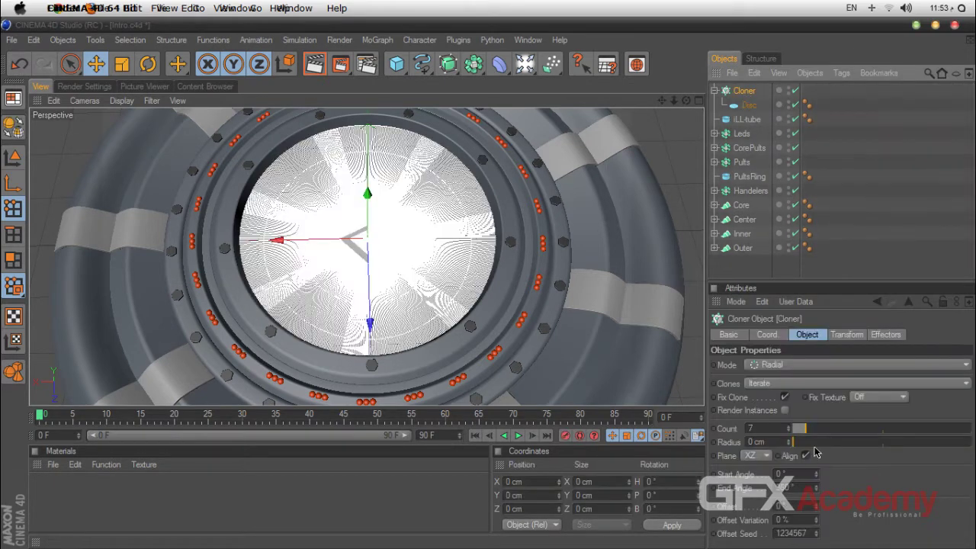
pyautogui.moveTo(794, 450); pyautogui.dragTo(814, 455)
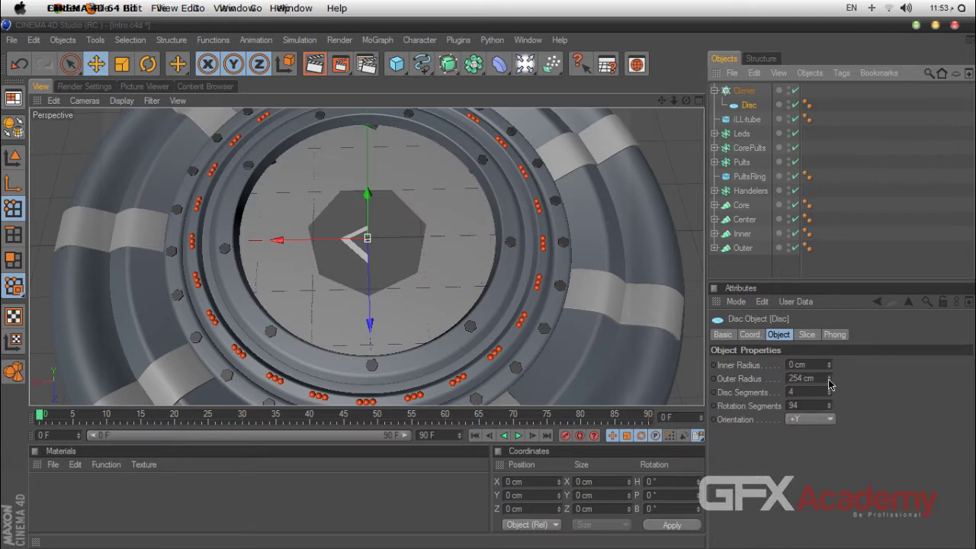
# Enlarge the disc's outer radius to 282 cm, widen the cloner's radius to 133 cm and render the view
pyautogui.moveTo(830, 380); pyautogui.dragTo(830, 379)
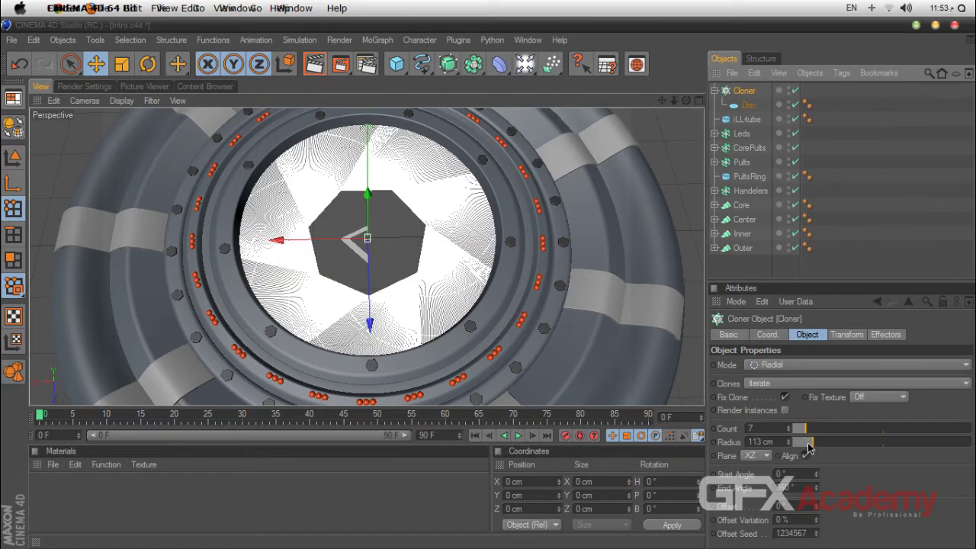
pyautogui.moveTo(808, 448)
pyautogui.mouseDown()
pyautogui.moveTo(793, 449)
pyautogui.moveTo(816, 449)
pyautogui.mouseUp()
pyautogui.click(314, 65)
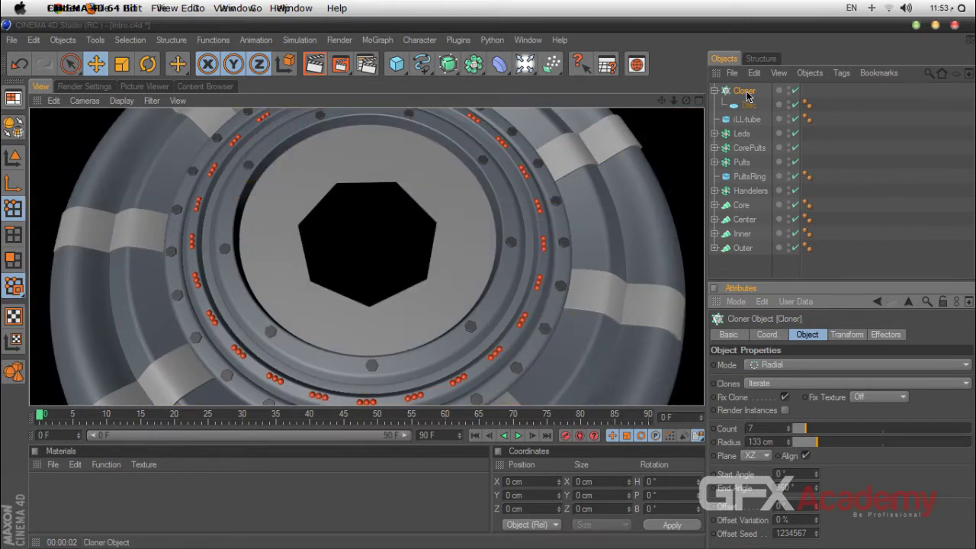
pyautogui.click(715, 90)
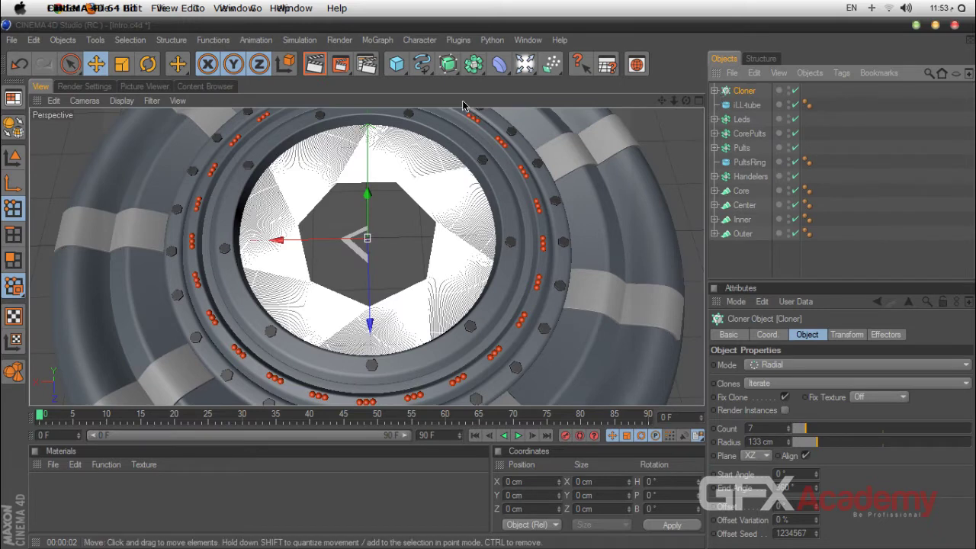
pyautogui.click(377, 40)
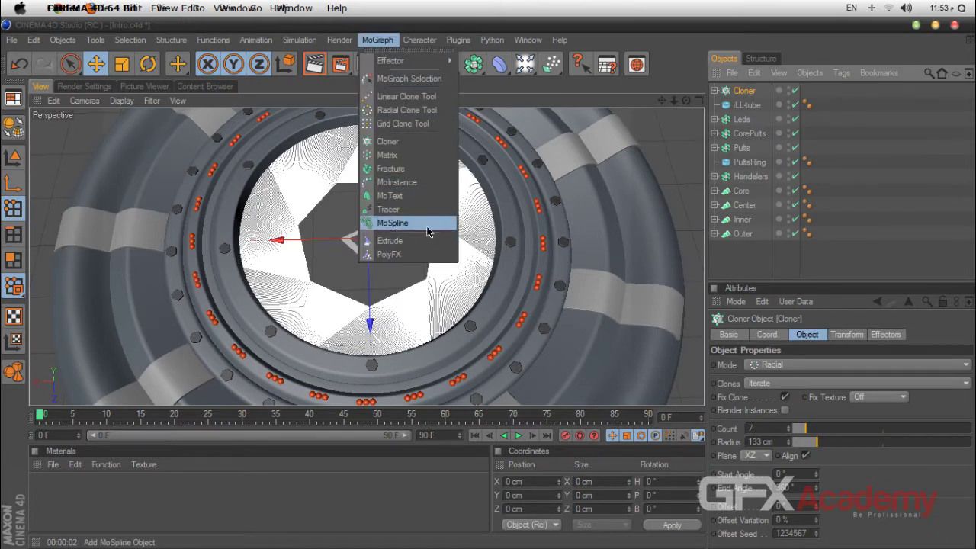
pyautogui.click(714, 91)
pyautogui.click(715, 91)
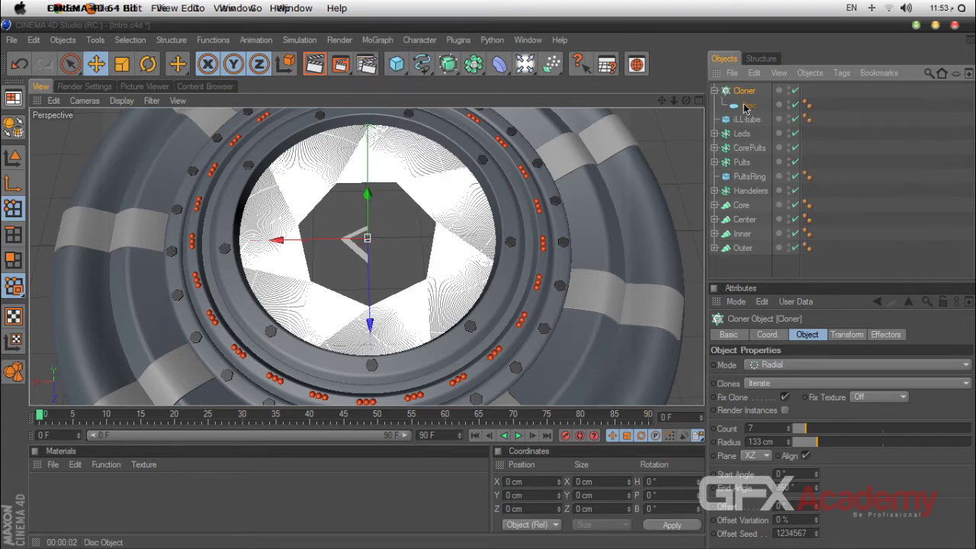
# Add a Cloth NURBS object inside the cloner and make the disc its child
pyautogui.click(745, 107)
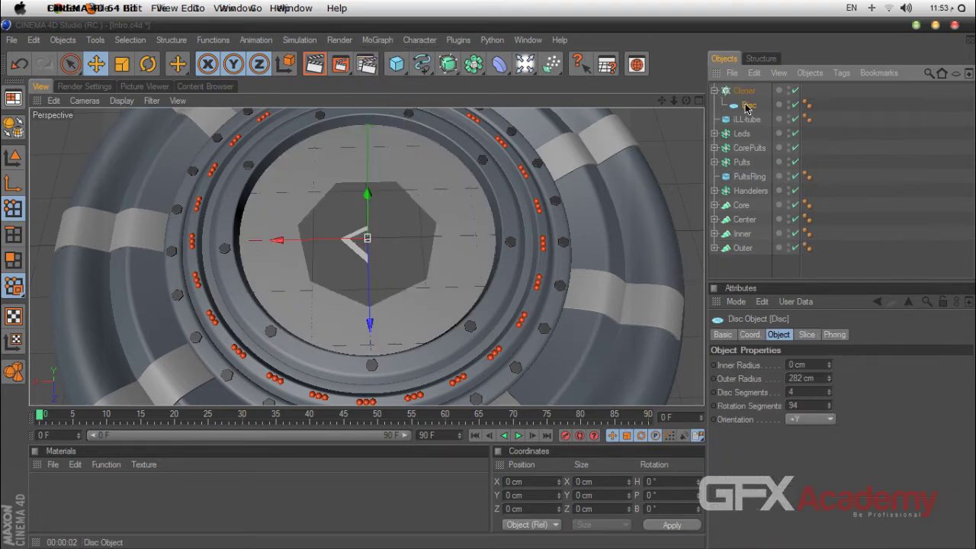
pyautogui.click(300, 42)
pyautogui.moveTo(307, 64)
pyautogui.click(395, 66)
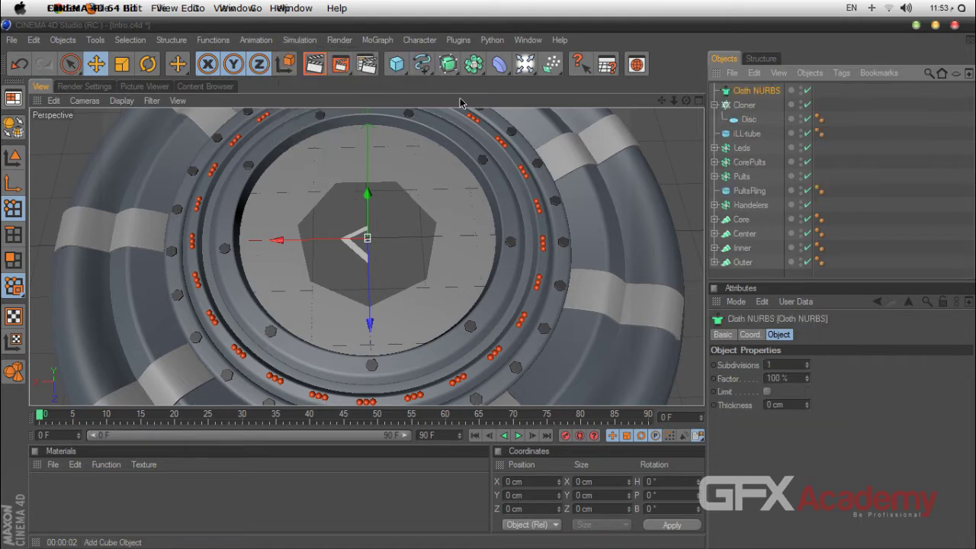
pyautogui.moveTo(744, 105); pyautogui.dragTo(749, 106)
pyautogui.click(749, 105)
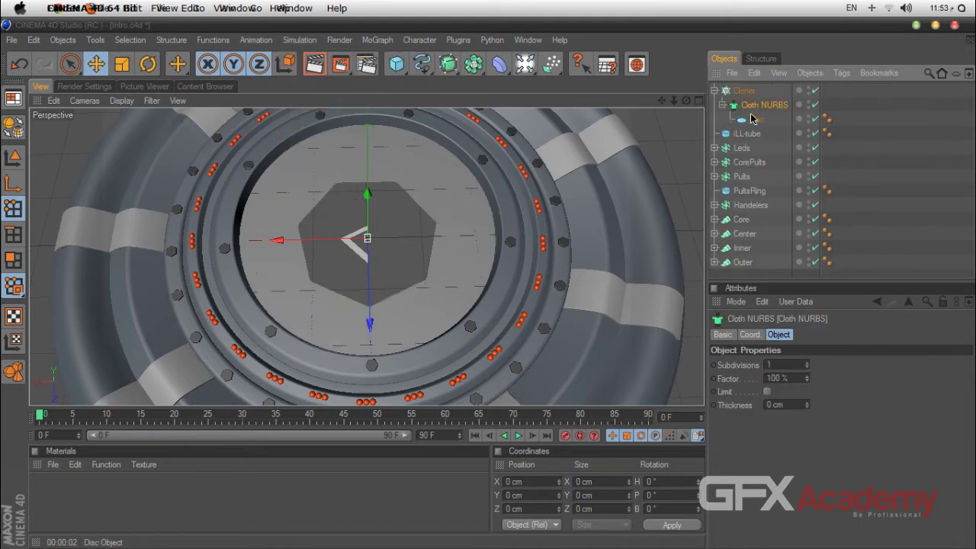
# Give the cloned disc blades a thickness of 2 cm with the Cloth NURBS object and clear the selection
pyautogui.click(755, 116)
pyautogui.click(756, 109)
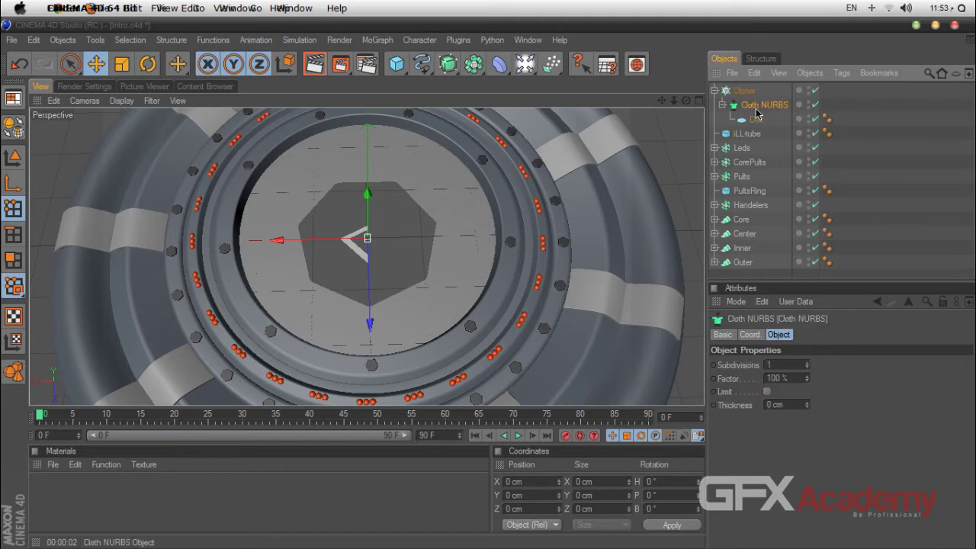
pyautogui.click(806, 403)
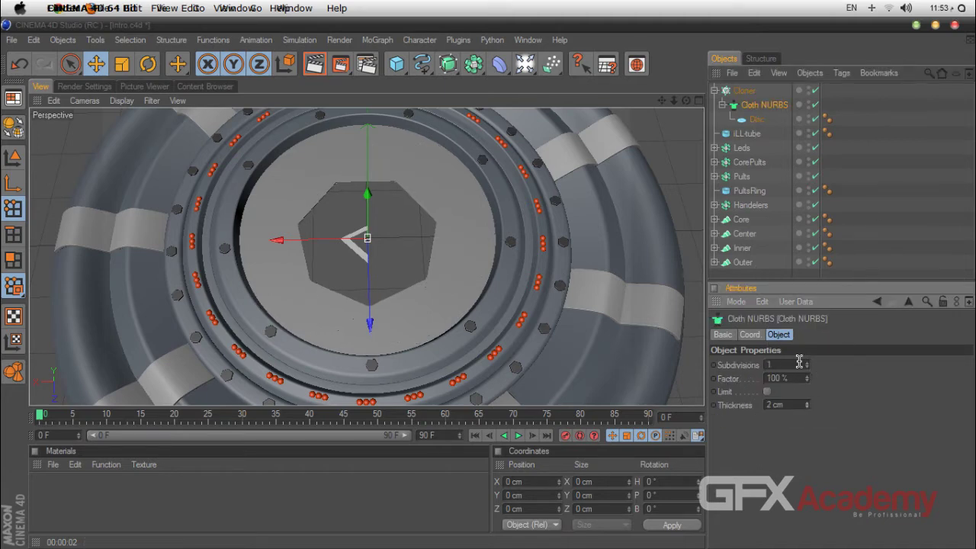
pyautogui.click(910, 212)
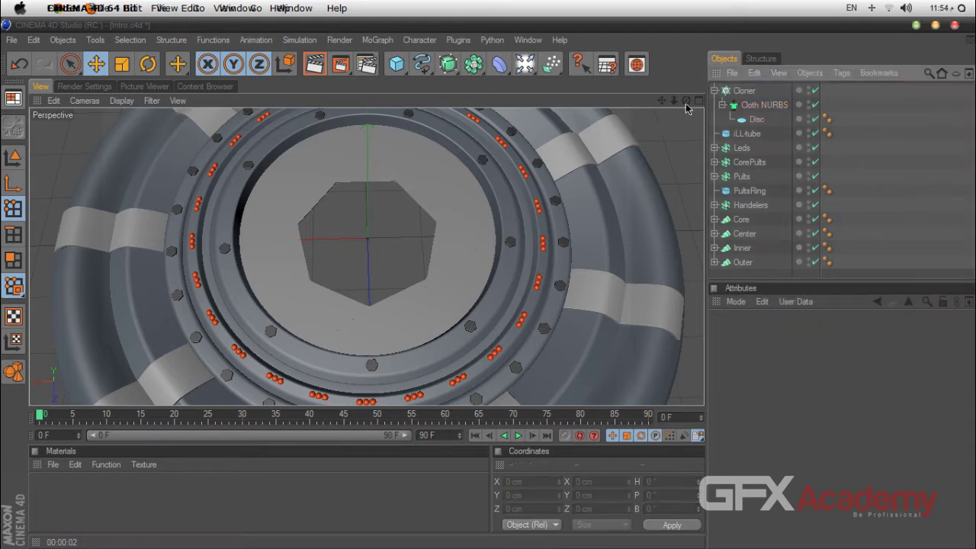
# Set the Cloth NURBS thickness of the blades to 4 cm, clear the selection and render the view
pyautogui.moveTo(686, 103); pyautogui.dragTo(654, 130)
pyautogui.scroll(8, 598, 169)
pyautogui.click(387, 134)
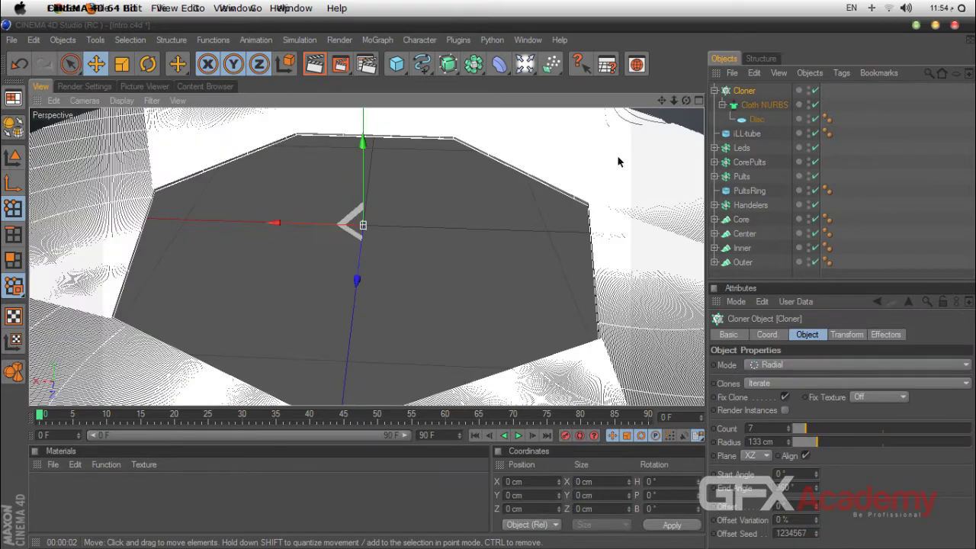
pyautogui.click(764, 104)
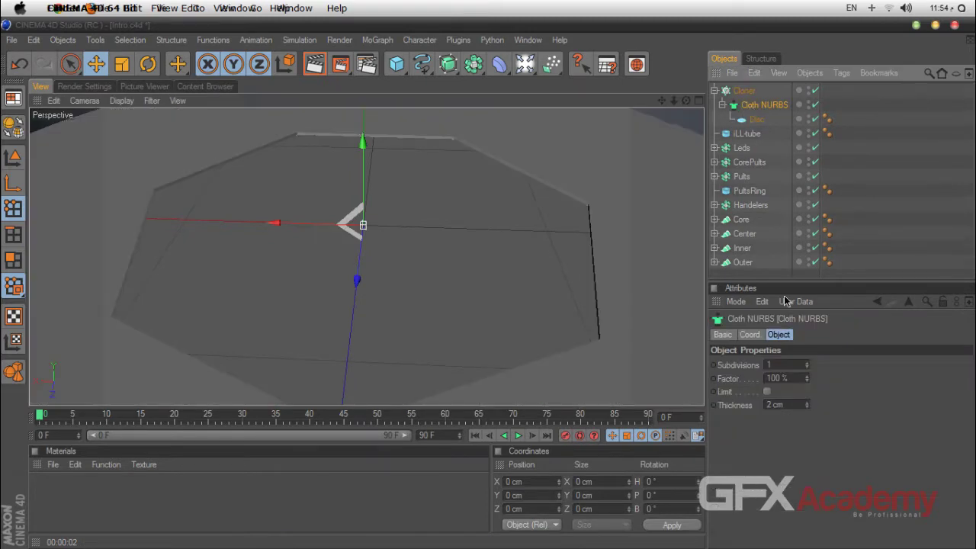
pyautogui.click(806, 403)
pyautogui.click(807, 404)
pyautogui.click(807, 403)
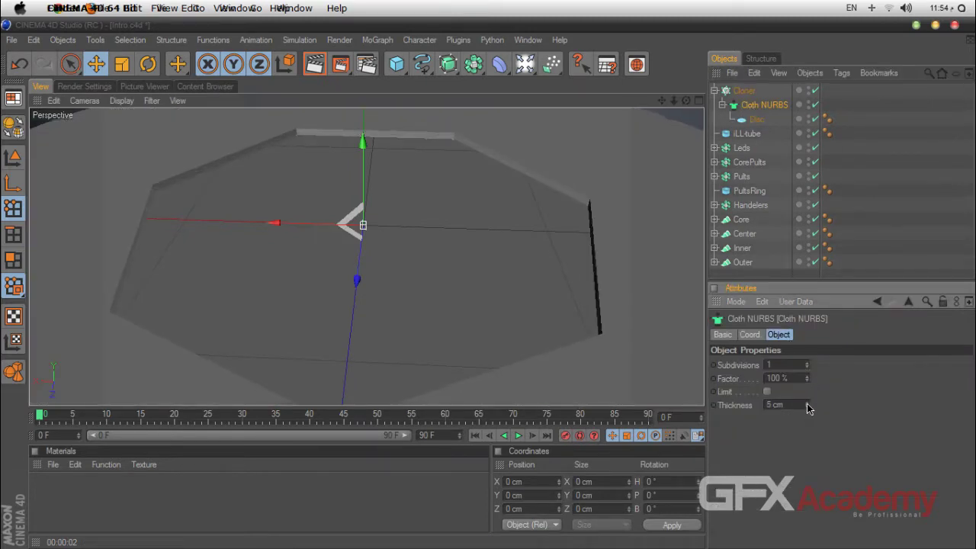
pyautogui.click(866, 242)
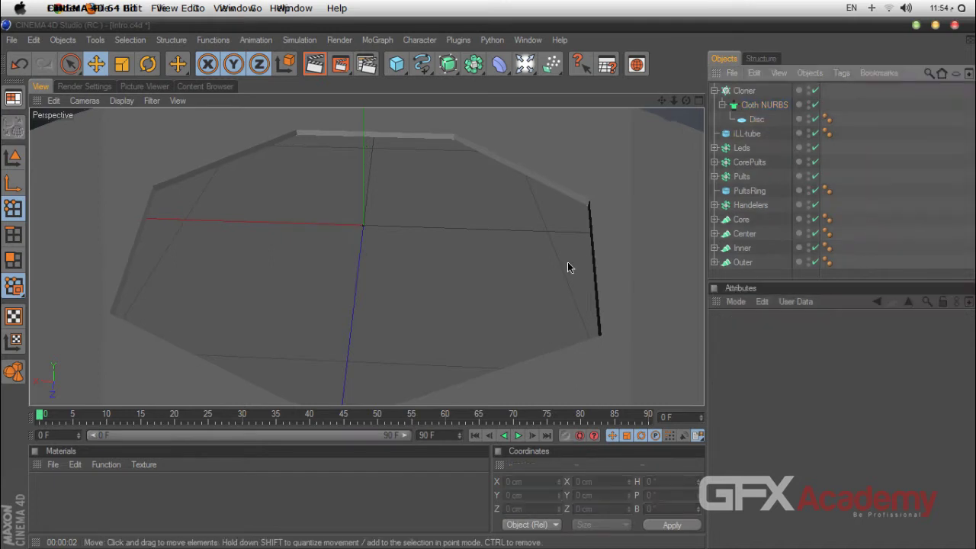
pyautogui.scroll(-5, 315, 128)
pyautogui.click(315, 64)
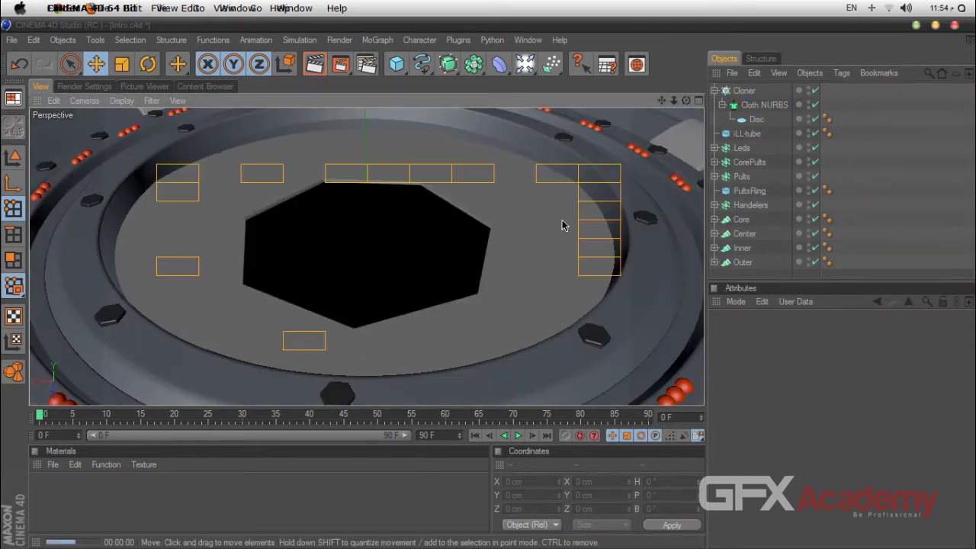
pyautogui.scroll(4, 535, 248)
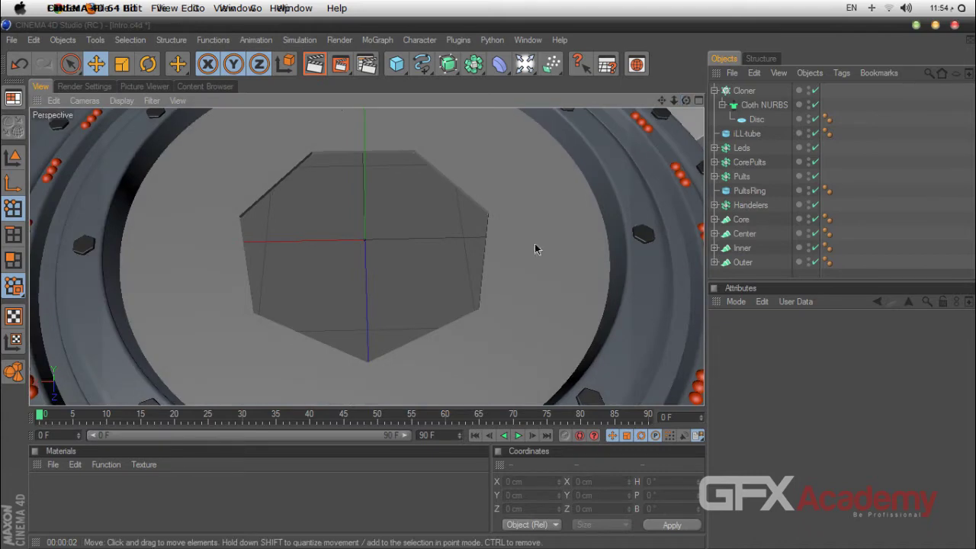
# Turn on Use Color for the Cloner, choose a dark grey display color and clear the selection
pyautogui.click(535, 244)
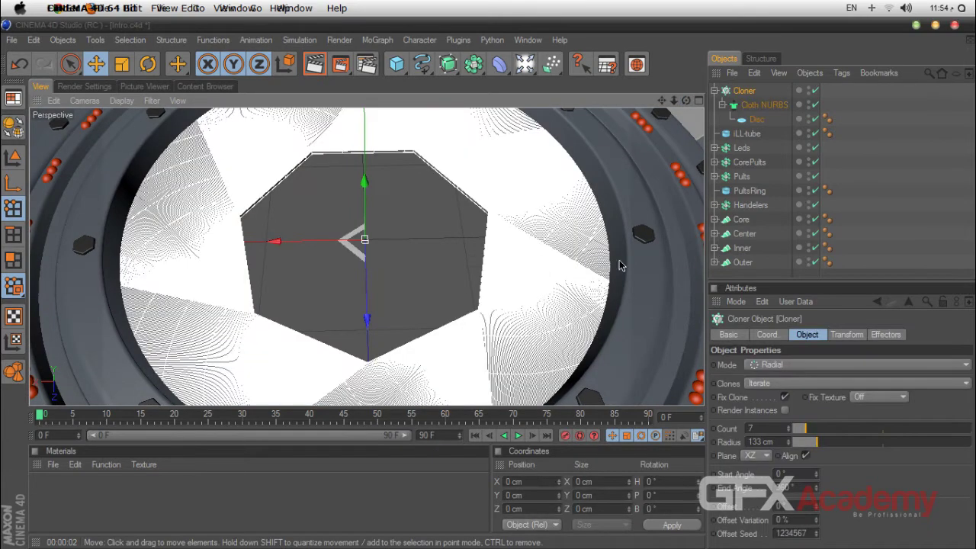
pyautogui.click(767, 335)
pyautogui.click(729, 335)
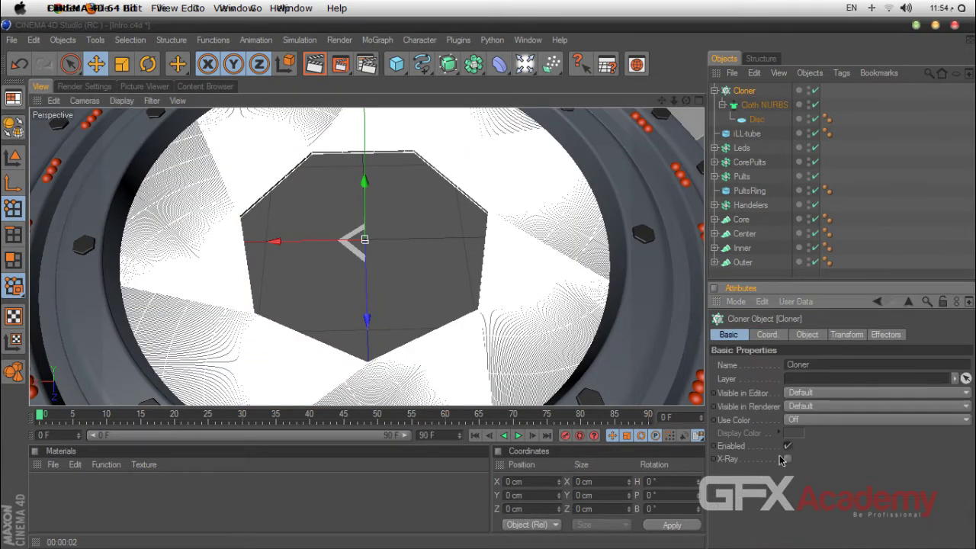
pyautogui.click(802, 416)
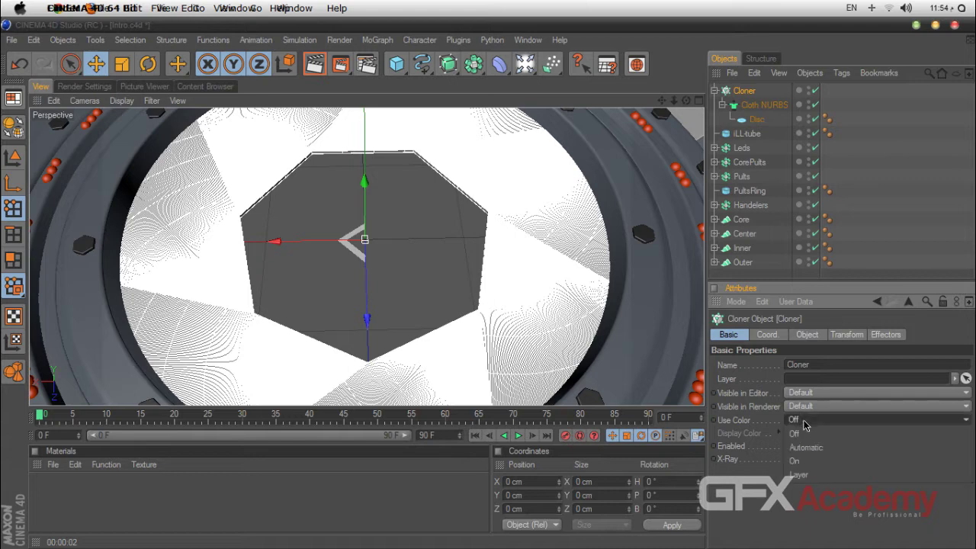
pyautogui.click(797, 459)
pyautogui.click(793, 433)
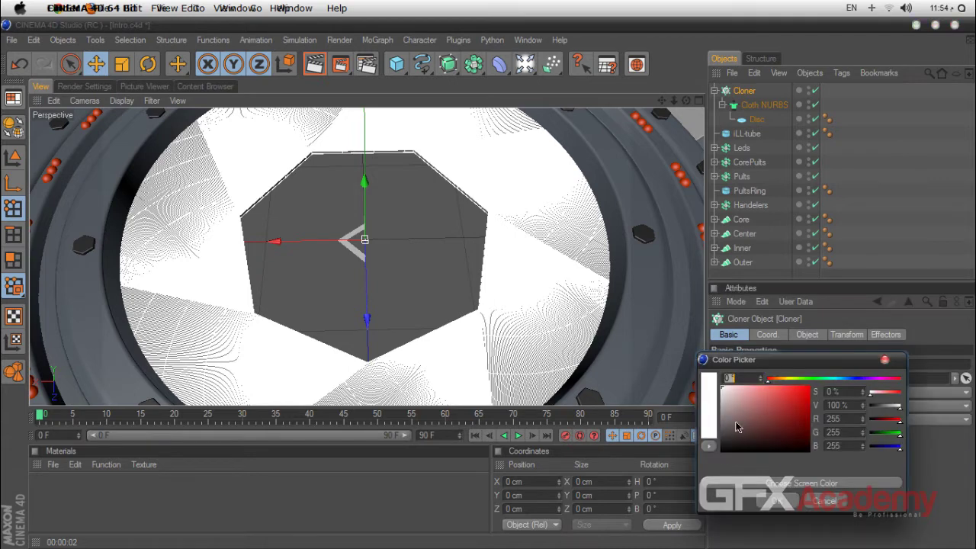
pyautogui.moveTo(735, 421); pyautogui.dragTo(709, 433)
pyautogui.click(764, 500)
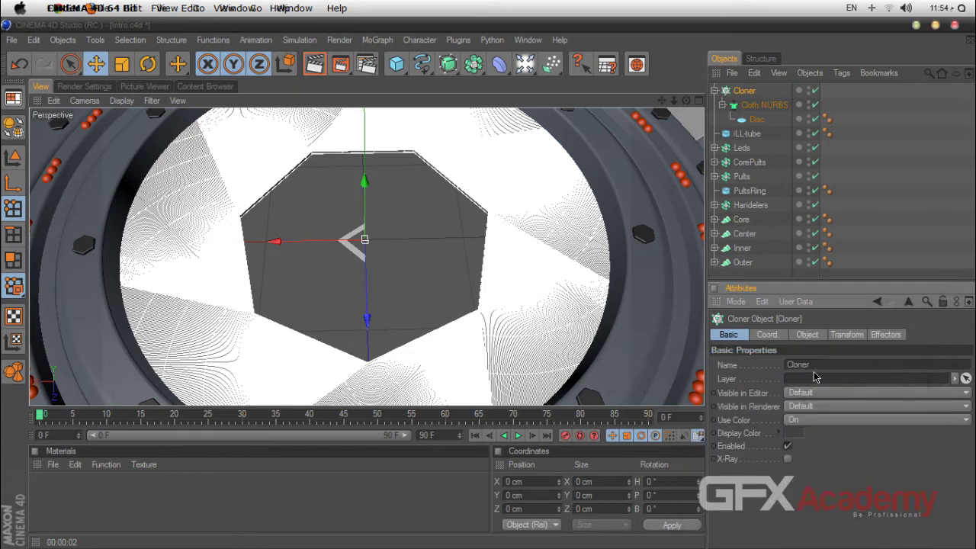
pyautogui.click(859, 228)
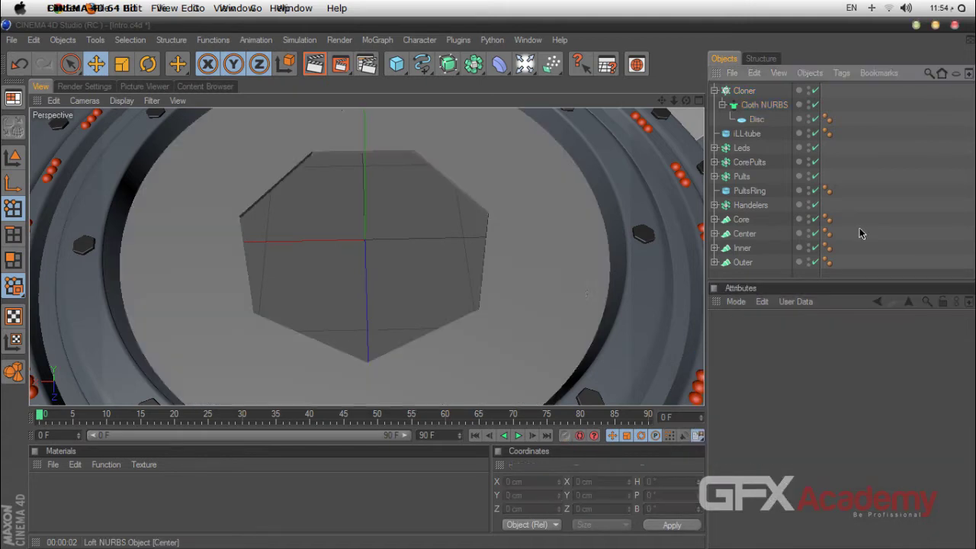
# Set Use Color to On for the Cloth NURBS and the Disc inside the cloner, and clear the selection
pyautogui.click(753, 105)
pyautogui.click(743, 90)
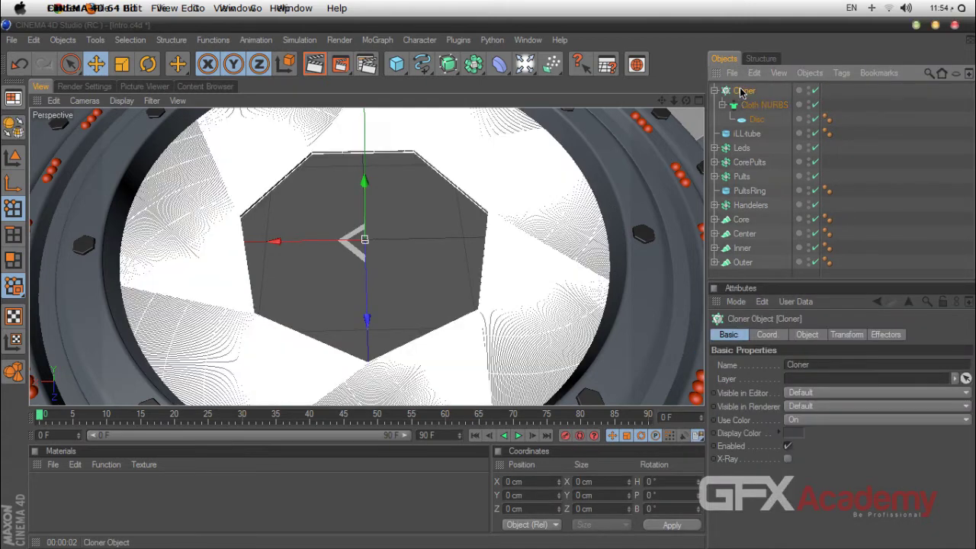
pyautogui.click(755, 104)
pyautogui.click(797, 420)
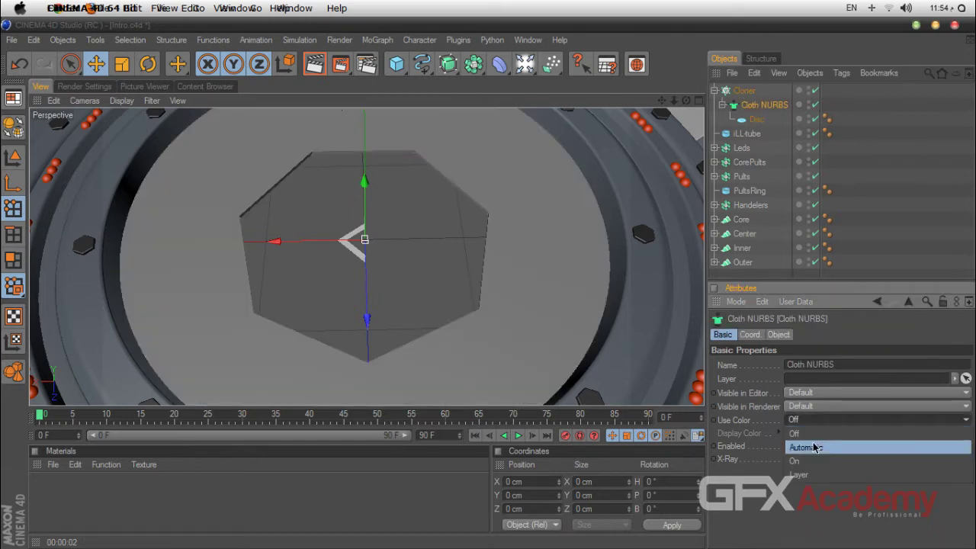
pyautogui.click(795, 460)
pyautogui.click(756, 121)
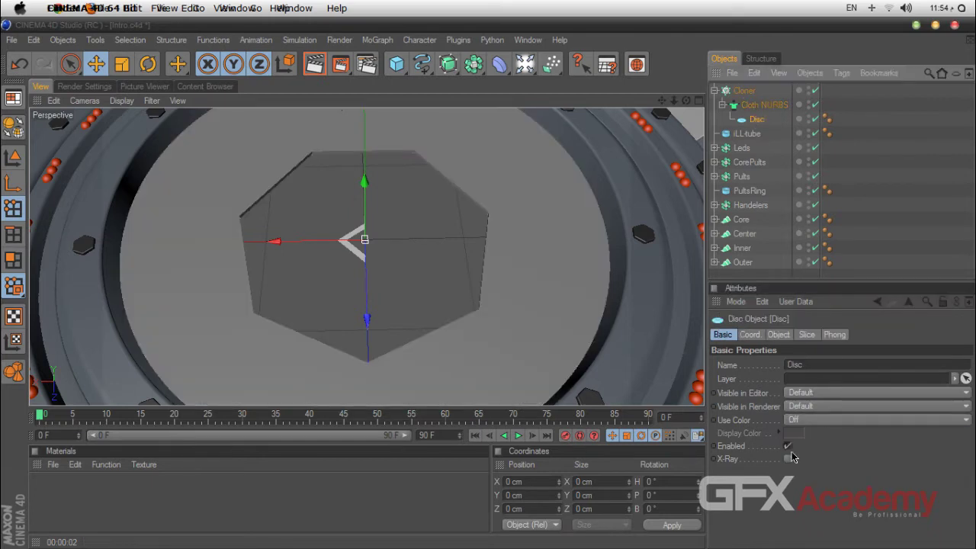
pyautogui.click(796, 420)
pyautogui.click(796, 459)
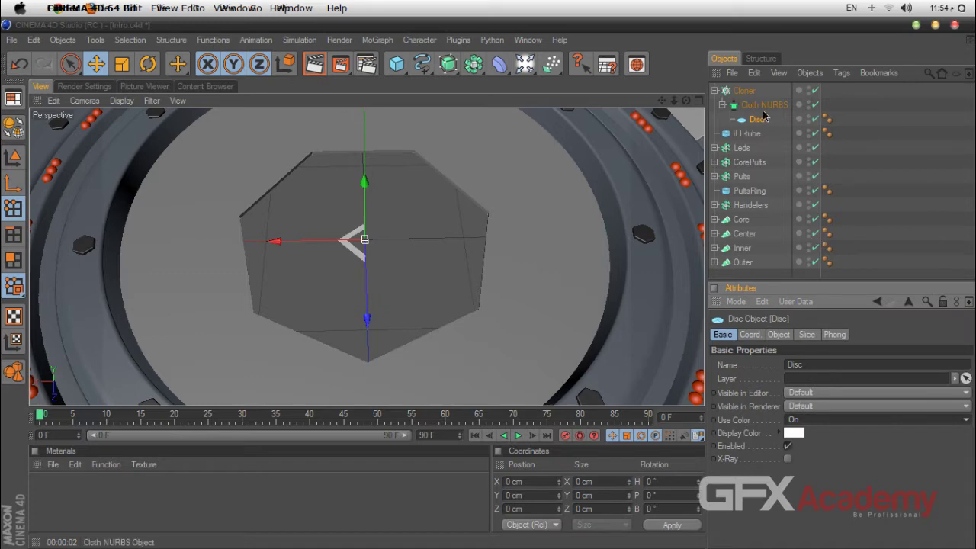
pyautogui.click(743, 90)
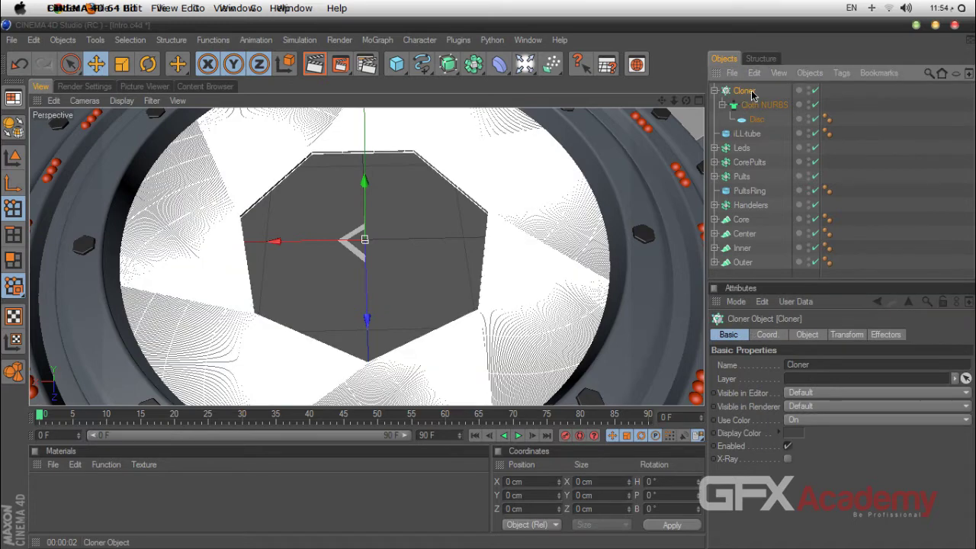
pyautogui.click(898, 172)
# Add a Step effector to the blade Cloner
pyautogui.moveTo(686, 101)
pyautogui.mouseDown()
pyautogui.moveTo(684, 45)
pyautogui.moveTo(662, 125)
pyautogui.moveTo(690, 109)
pyautogui.mouseUp()
pyautogui.click(734, 92)
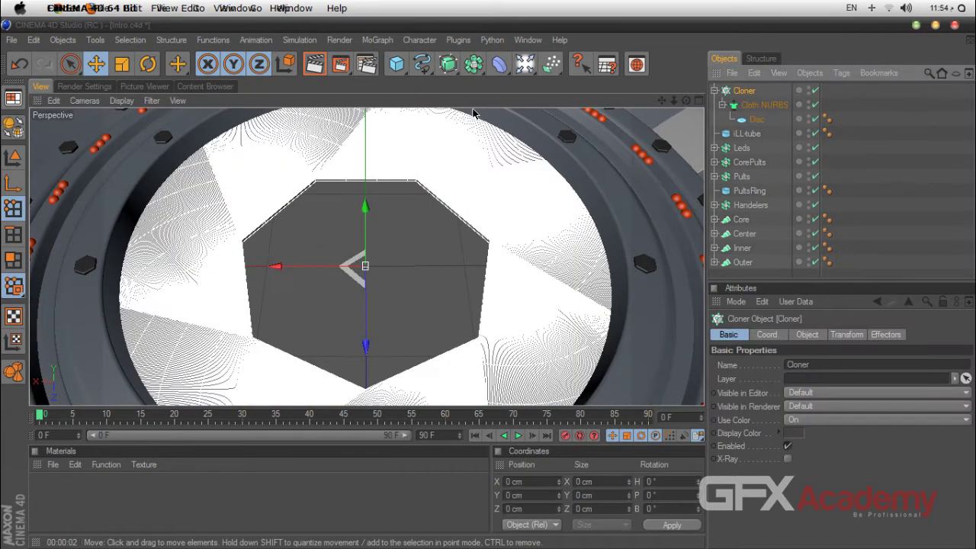
pyautogui.click(377, 40)
pyautogui.moveTo(412, 60)
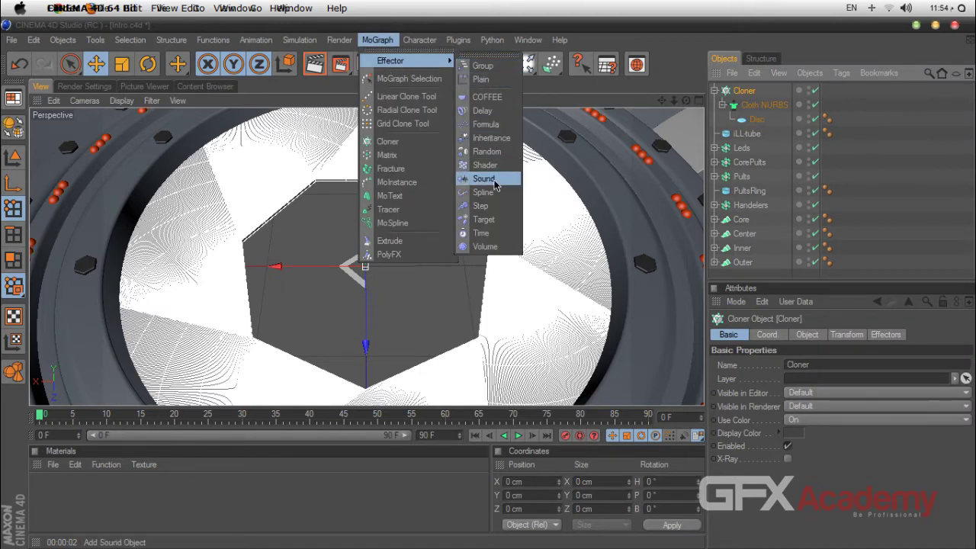
pyautogui.click(489, 206)
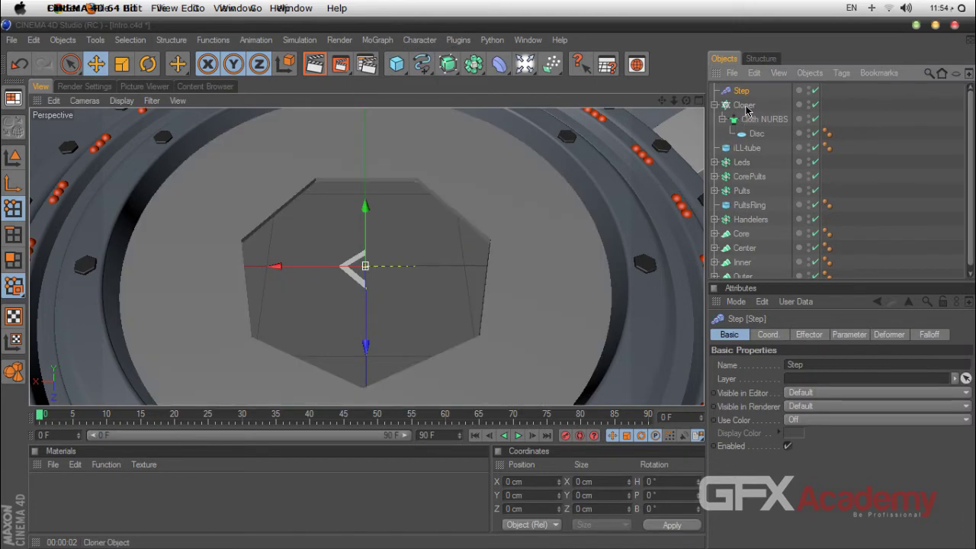
# Enable scaling in the Step effector's transform parameters and turn off Uniform Scale
pyautogui.moveTo(686, 101); pyautogui.dragTo(686, 77)
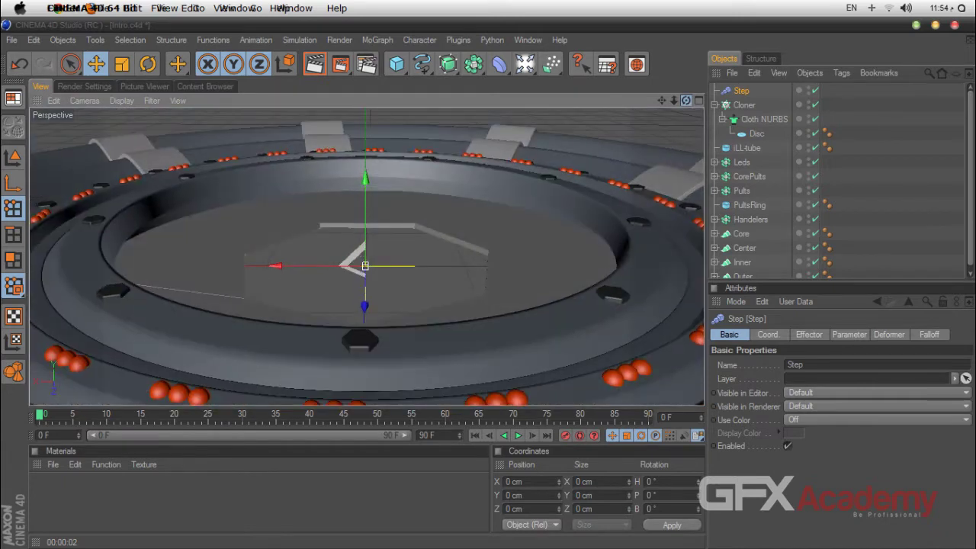
pyautogui.click(808, 334)
pyautogui.moveTo(827, 282); pyautogui.dragTo(827, 206)
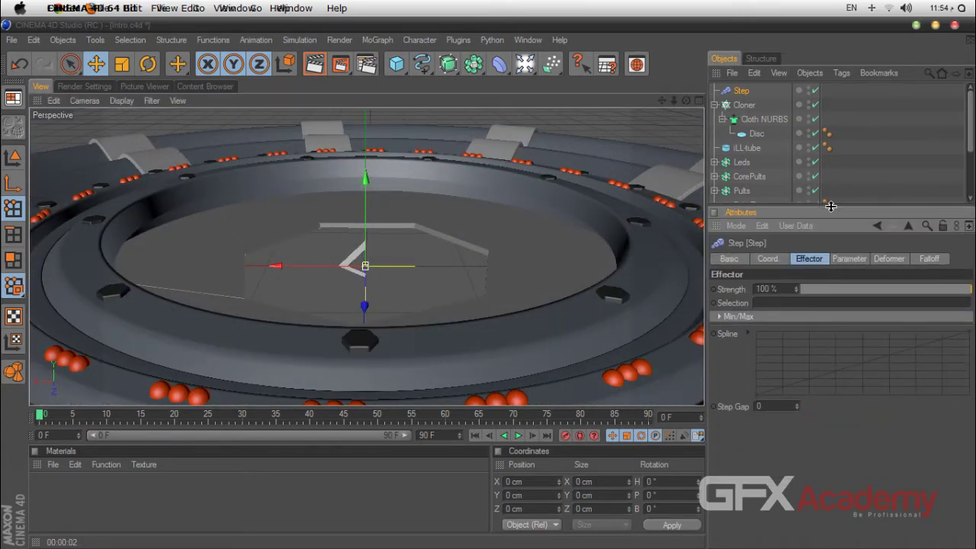
pyautogui.click(849, 258)
pyautogui.click(840, 315)
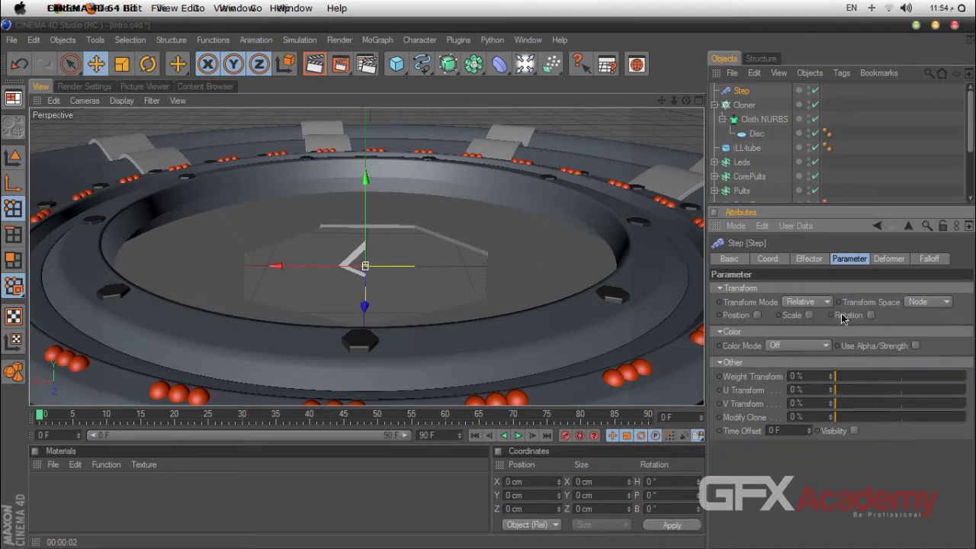
pyautogui.click(811, 316)
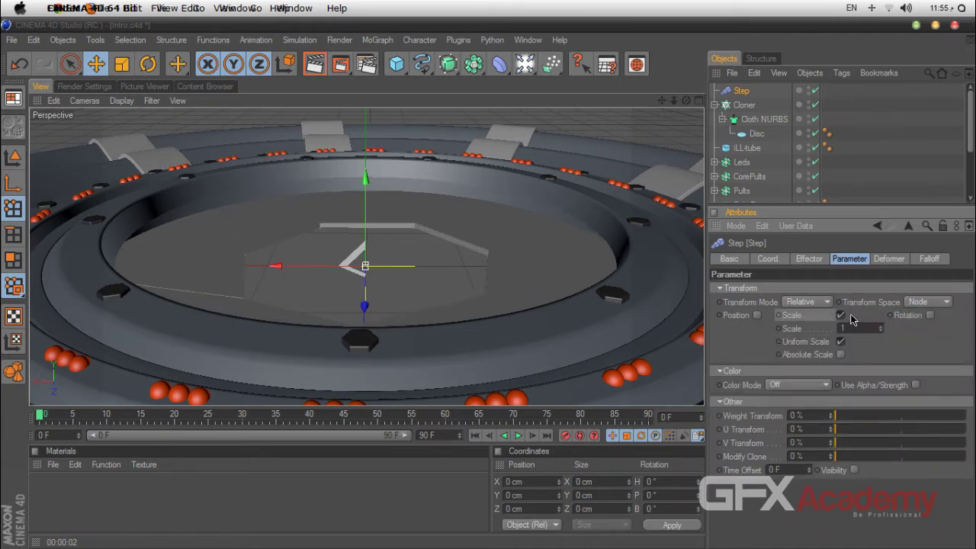
pyautogui.click(840, 315)
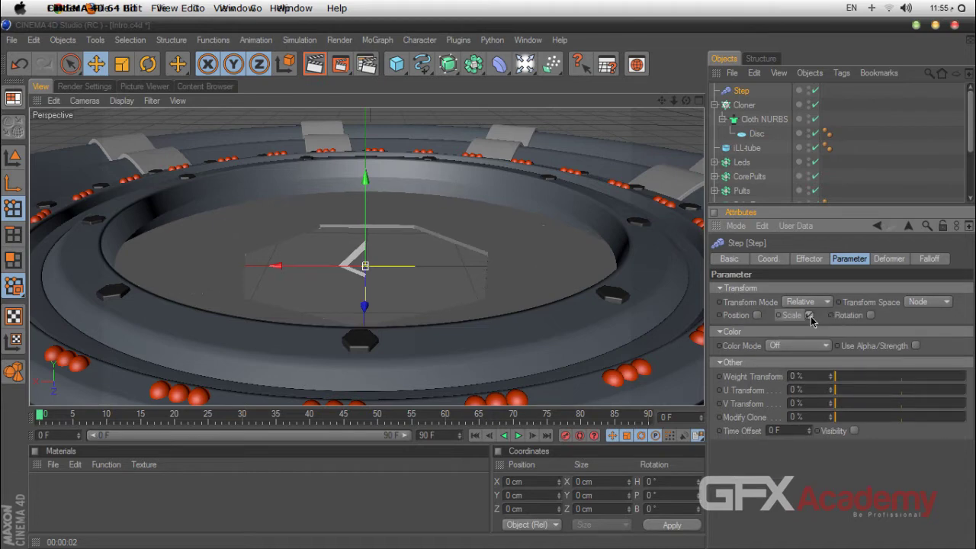
pyautogui.click(810, 316)
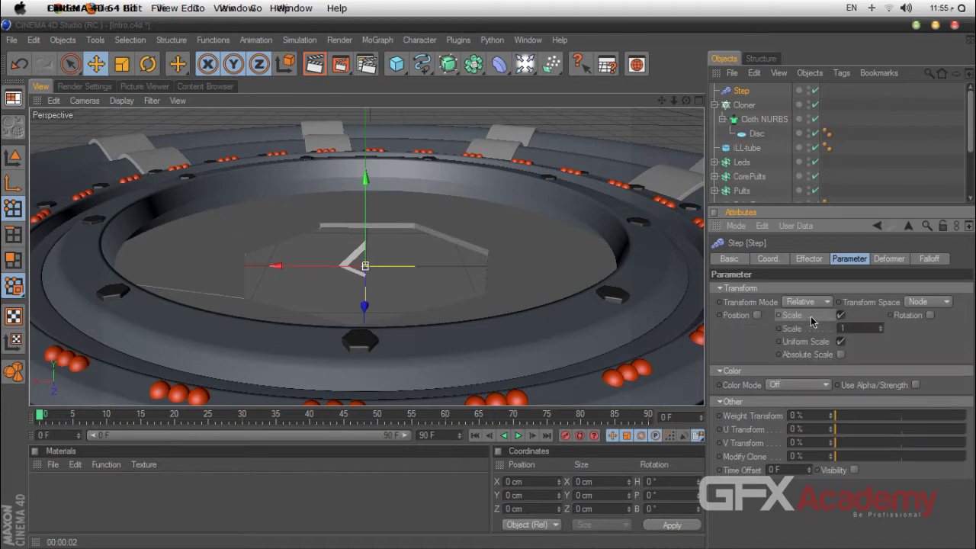
pyautogui.click(840, 341)
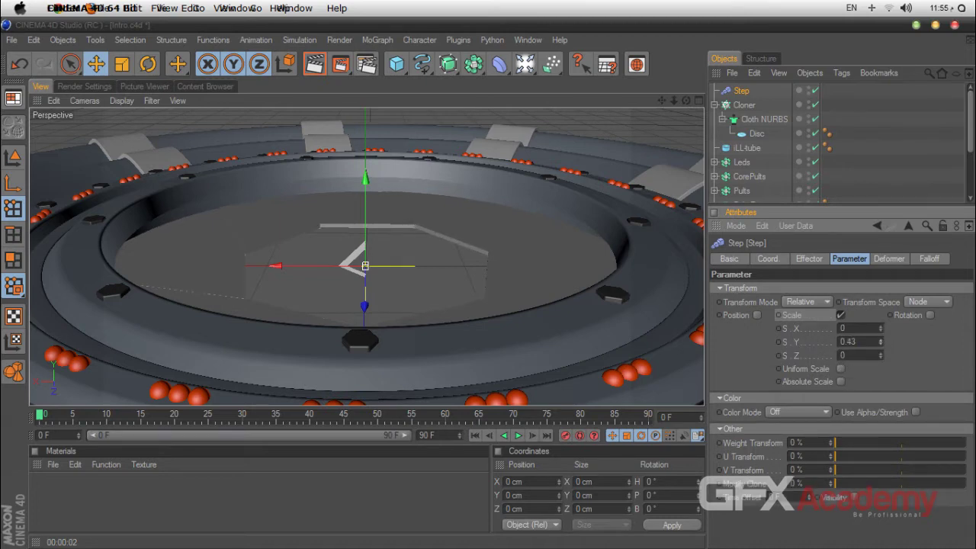
# Raise the Step effector's Y scale to about 2.12 and check how the blades are stepped in height
pyautogui.moveTo(880, 342); pyautogui.dragTo(880, 305)
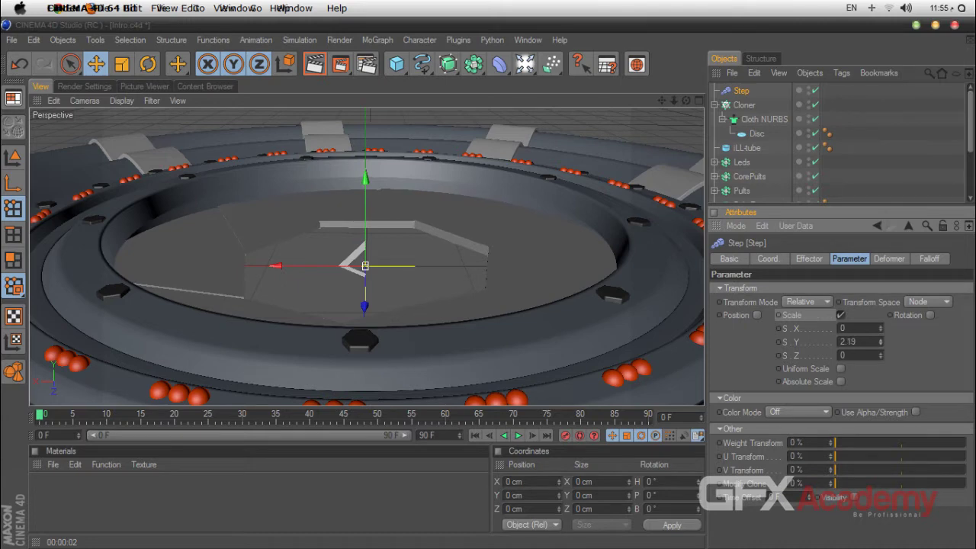
pyautogui.moveTo(880, 341); pyautogui.dragTo(880, 346)
pyautogui.moveTo(686, 101)
pyautogui.mouseDown()
pyautogui.moveTo(709, 153)
pyautogui.moveTo(675, 150)
pyautogui.moveTo(679, 103)
pyautogui.moveTo(705, 80)
pyautogui.moveTo(708, 107)
pyautogui.moveTo(720, 69)
pyautogui.moveTo(757, 74)
pyautogui.moveTo(720, 107)
pyautogui.moveTo(701, 87)
pyautogui.moveTo(698, 99)
pyautogui.mouseUp()
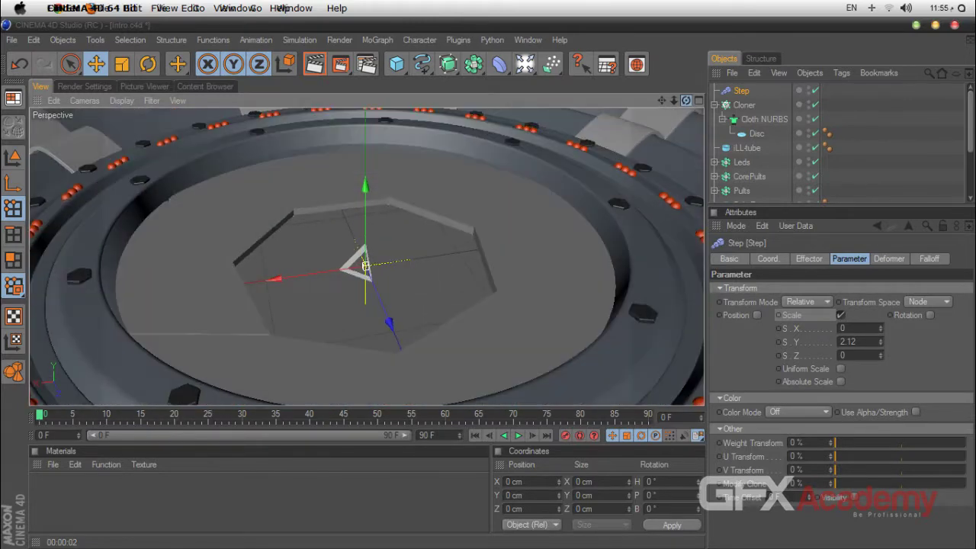
pyautogui.moveTo(675, 130); pyautogui.dragTo(675, 145)
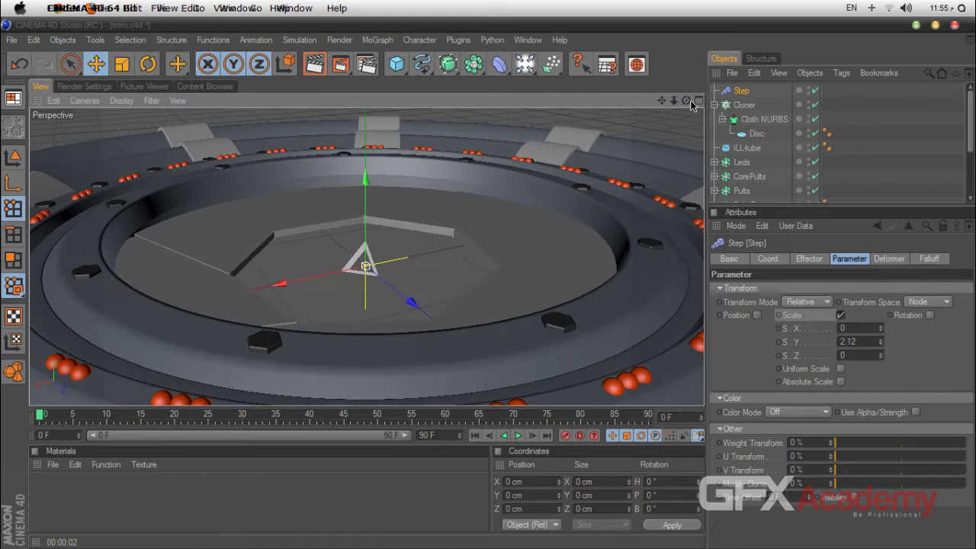
pyautogui.click(840, 384)
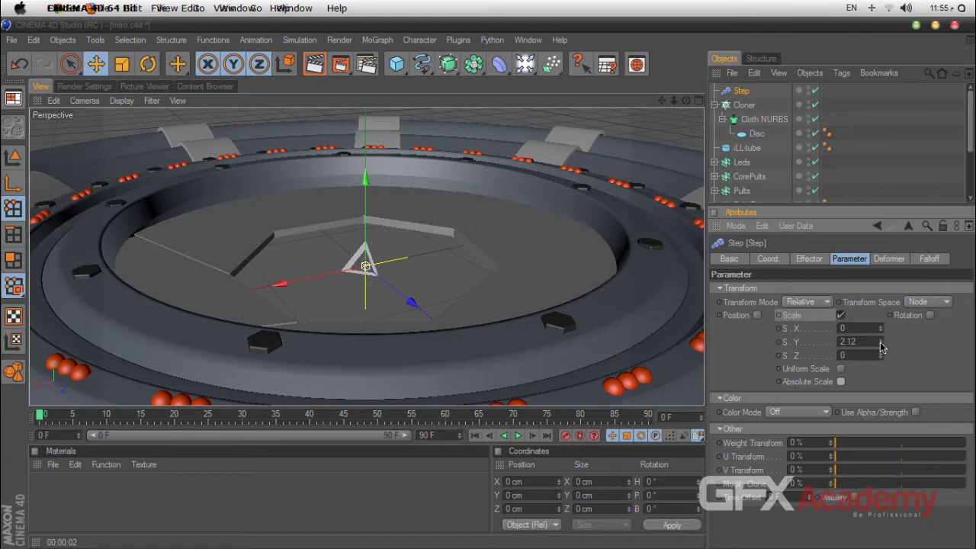
pyautogui.moveTo(881, 346); pyautogui.dragTo(880, 320)
# Reduce the Cloth NURBS thickness of the iris blades to 1 cm
pyautogui.click(764, 119)
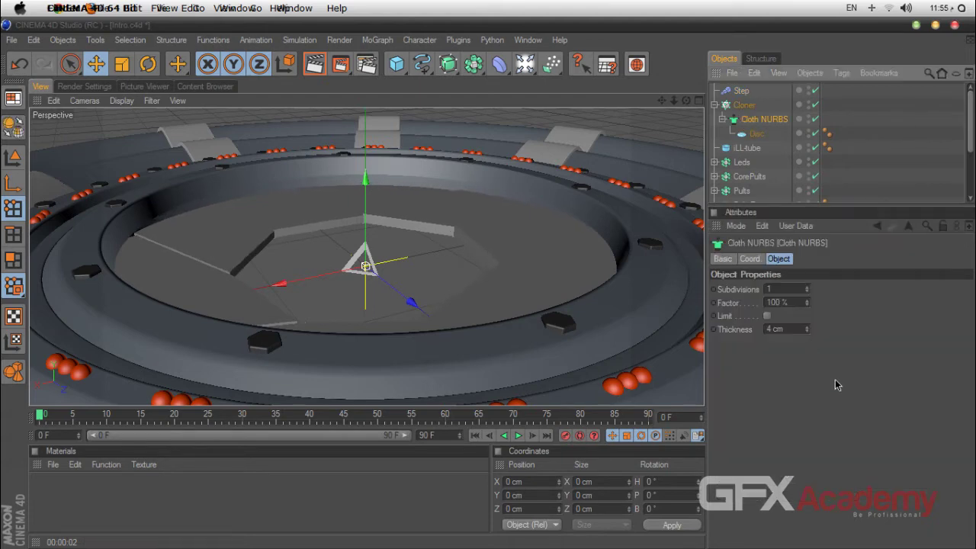
pyautogui.press('Return')
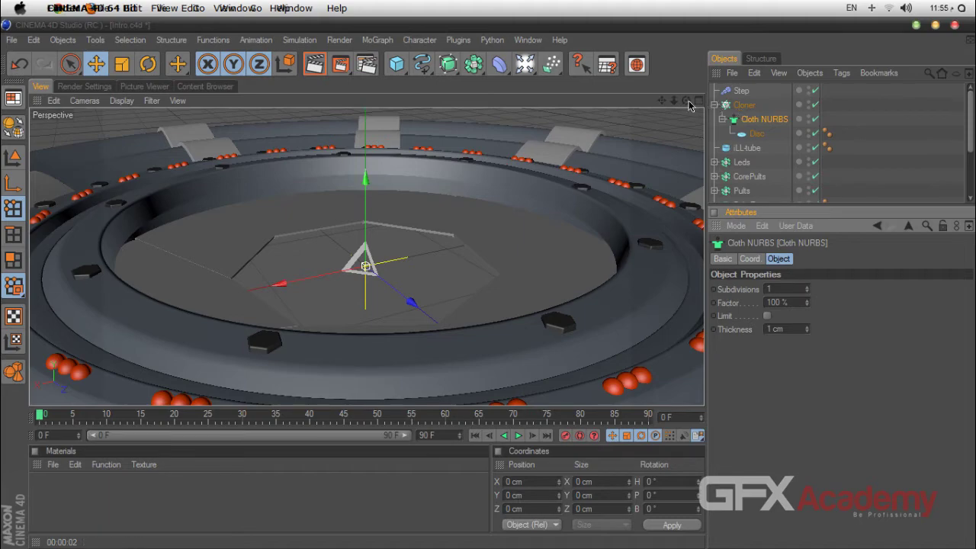
pyautogui.moveTo(687, 101); pyautogui.dragTo(671, 125)
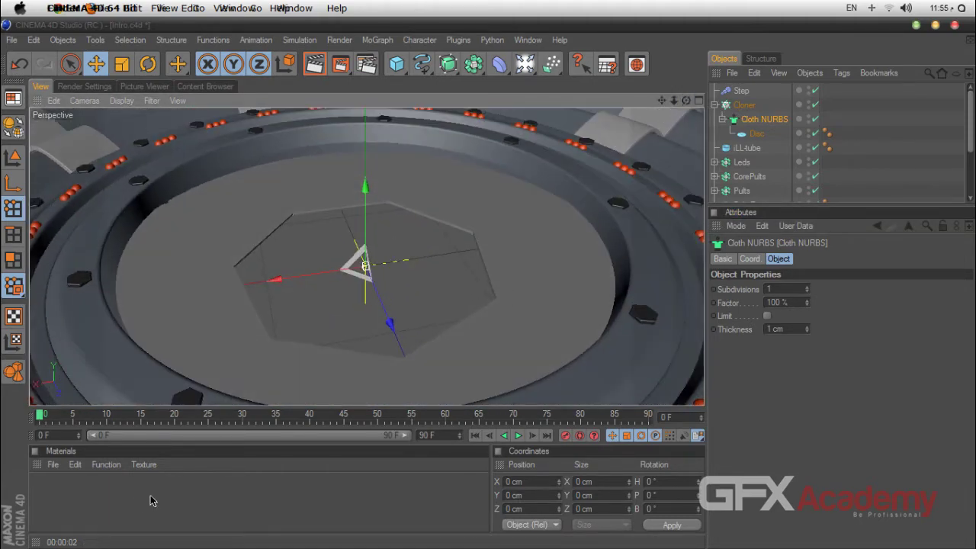
# Create a new material and darken its colour to a neutral grey with a brightness value of about 21.5 %
pyautogui.doubleClick(70, 497)
pyautogui.doubleClick(45, 492)
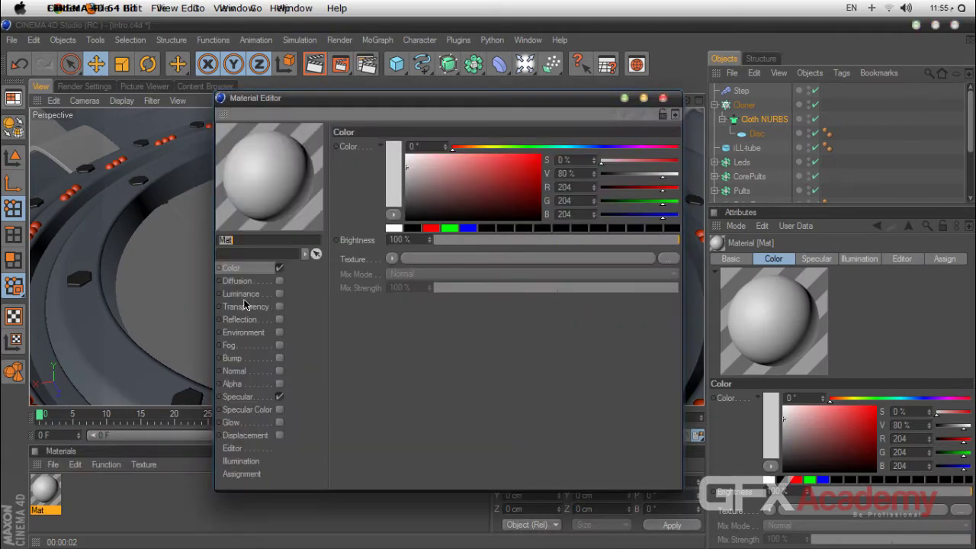
pyautogui.click(399, 181)
pyautogui.click(340, 180)
pyautogui.click(367, 247)
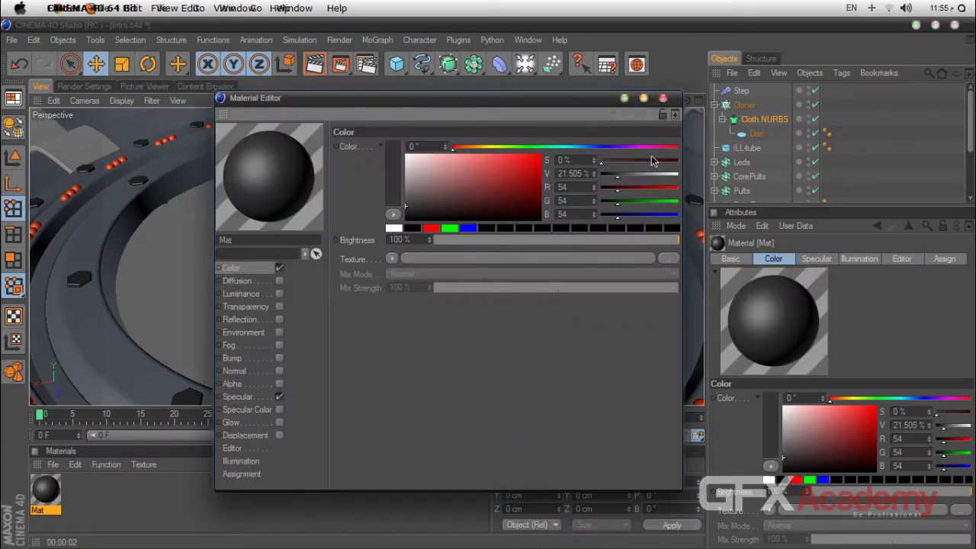
pyautogui.click(663, 97)
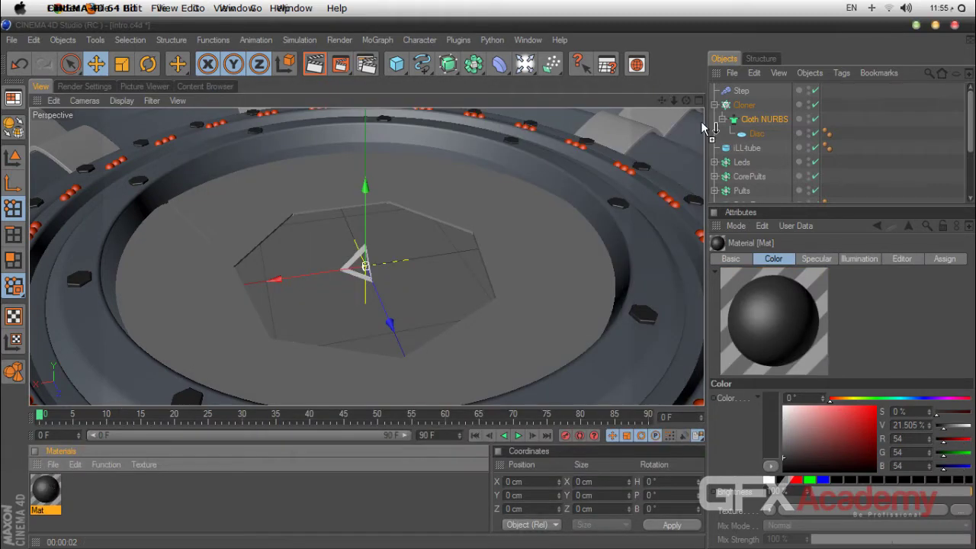
# Assign the dark grey material to the blade Cloner and render the view to check it
pyautogui.moveTo(700, 121); pyautogui.dragTo(746, 108)
pyautogui.click(890, 138)
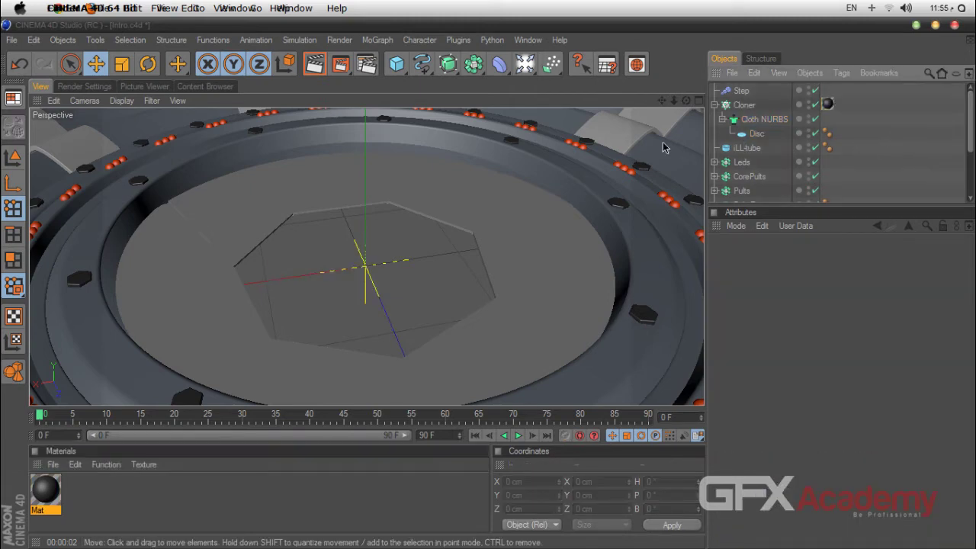
pyautogui.click(314, 65)
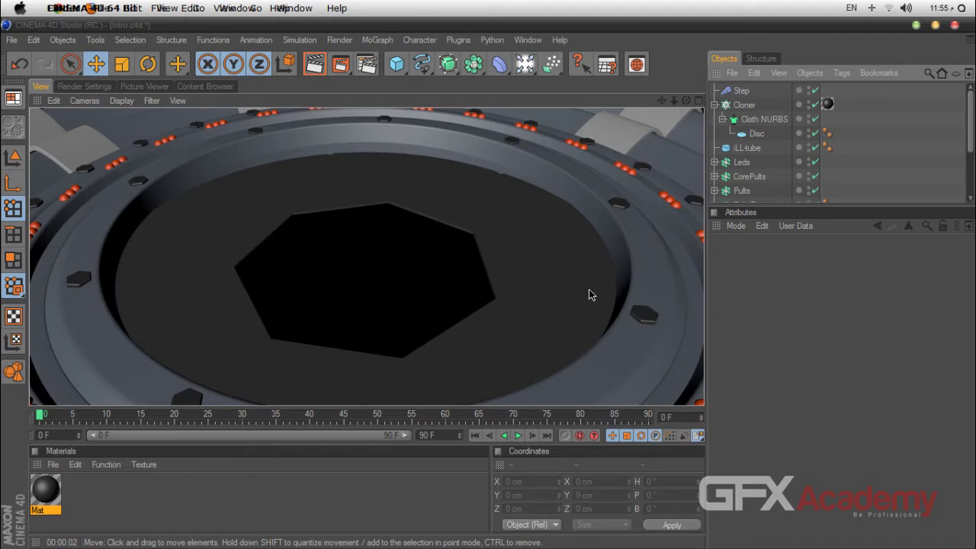
# Close the iris completely by reducing the Cloner's radius to 0 cm
pyautogui.click(739, 133)
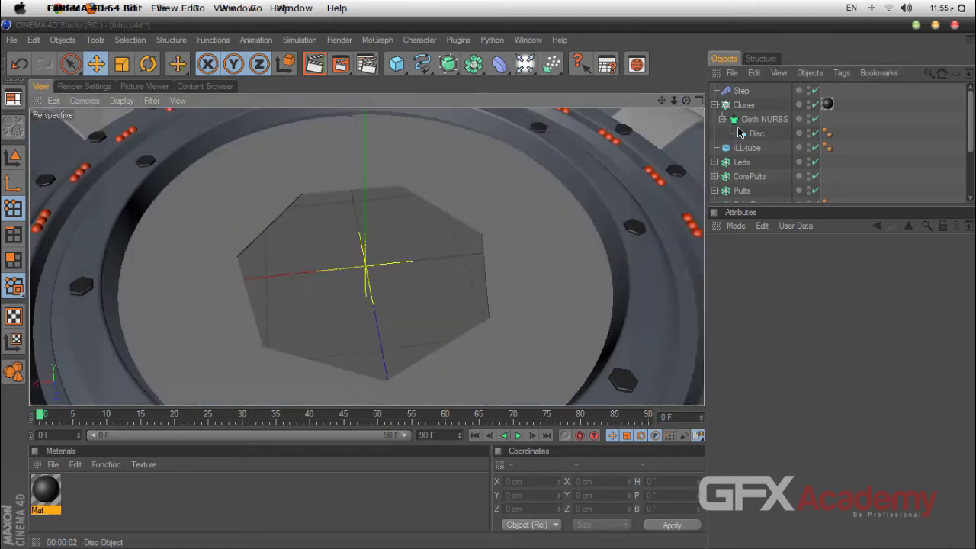
pyautogui.click(744, 105)
pyautogui.click(805, 260)
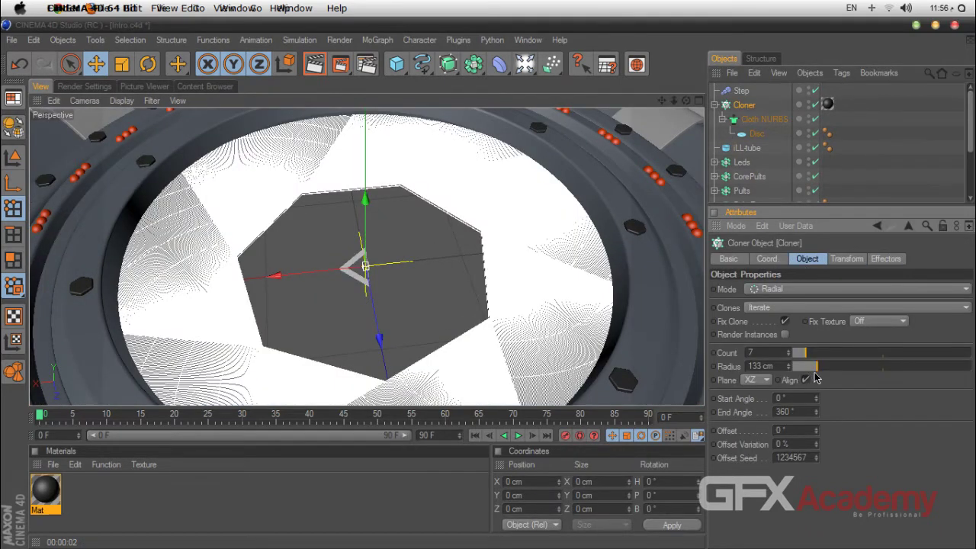
pyautogui.moveTo(814, 373); pyautogui.dragTo(790, 373)
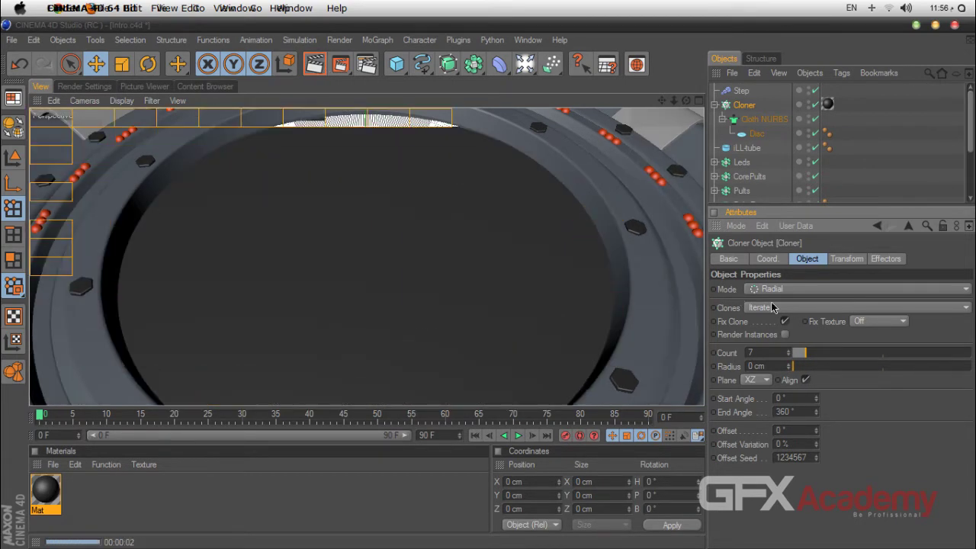
# Try the Absolute transform mode on the Step effector with a Y scale of 3.17, and return to Relative
pyautogui.click(740, 90)
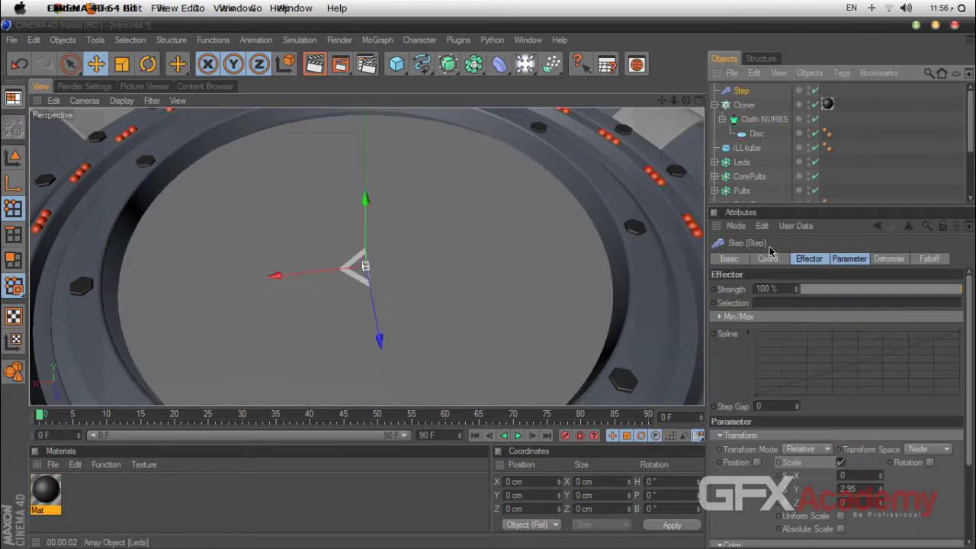
pyautogui.click(846, 259)
pyautogui.click(824, 258)
pyautogui.click(854, 259)
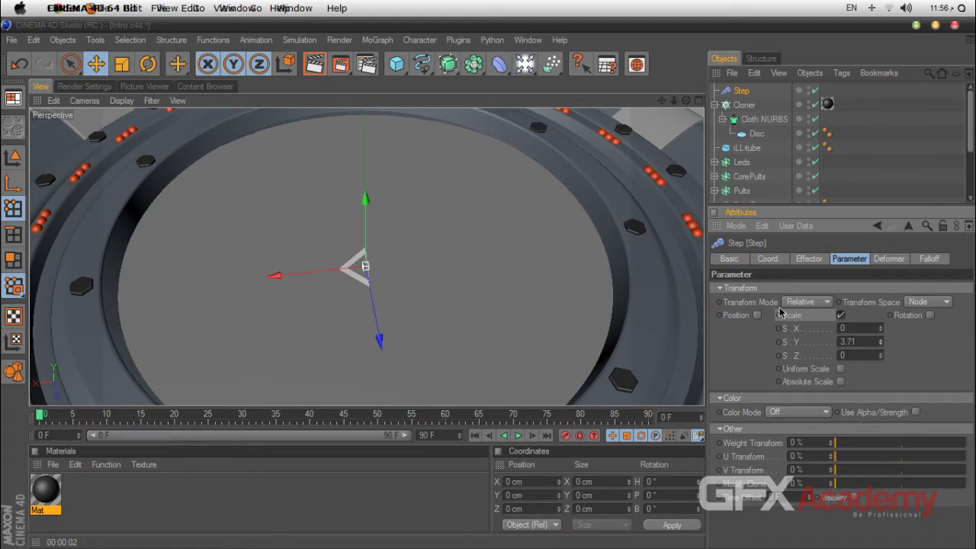
pyautogui.click(802, 302)
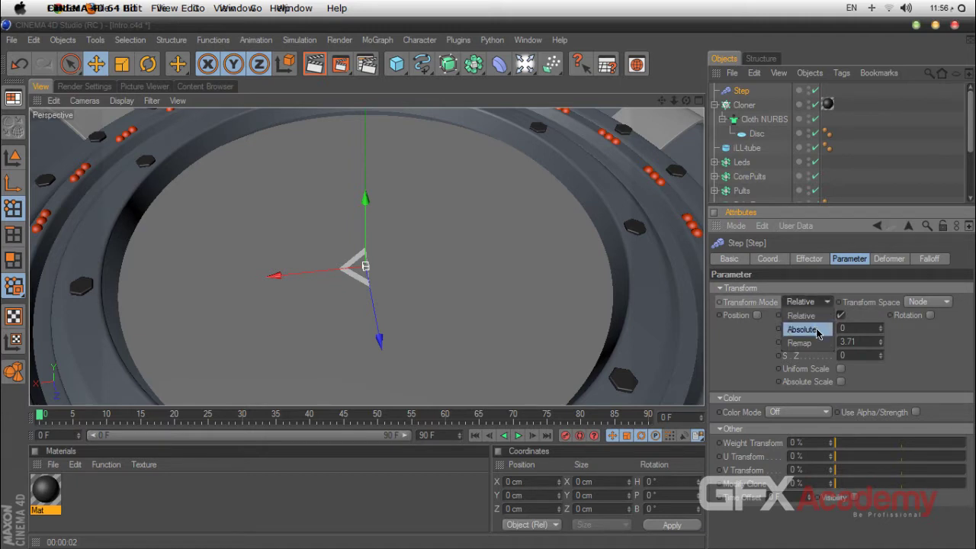
pyautogui.click(816, 329)
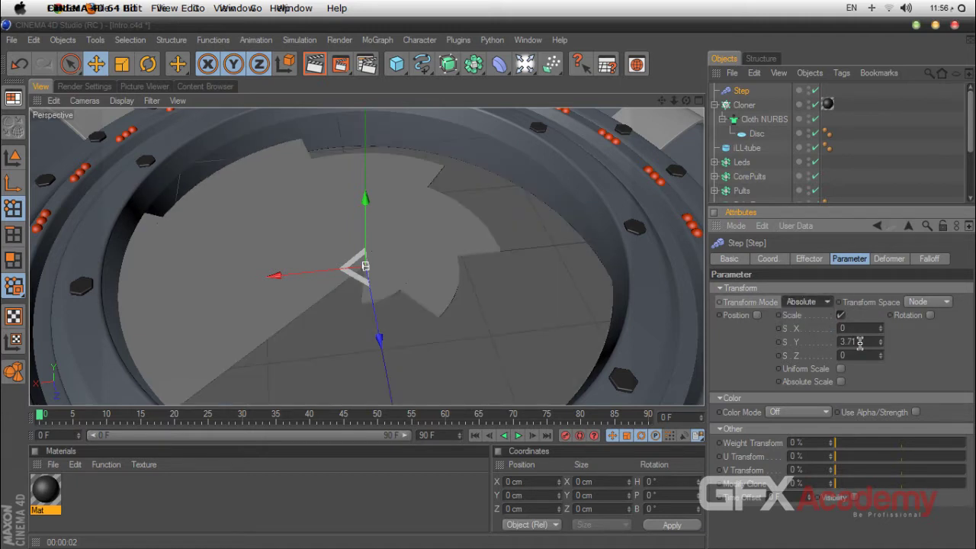
pyautogui.moveTo(881, 346); pyautogui.dragTo(869, 345)
pyautogui.click(807, 302)
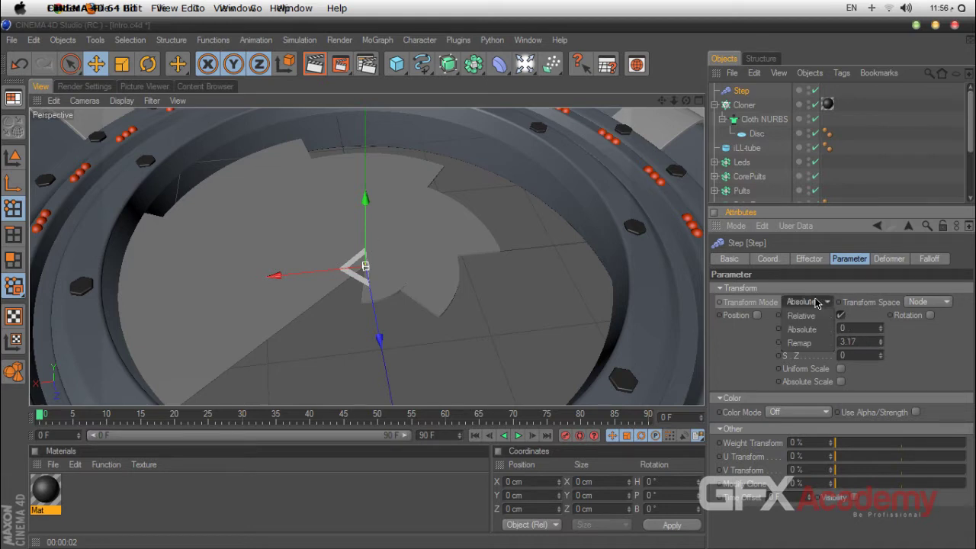
pyautogui.click(809, 316)
# Compare the Object and Effector transform spaces on the Step effector from a low viewing angle and settle on Object
pyautogui.click(925, 303)
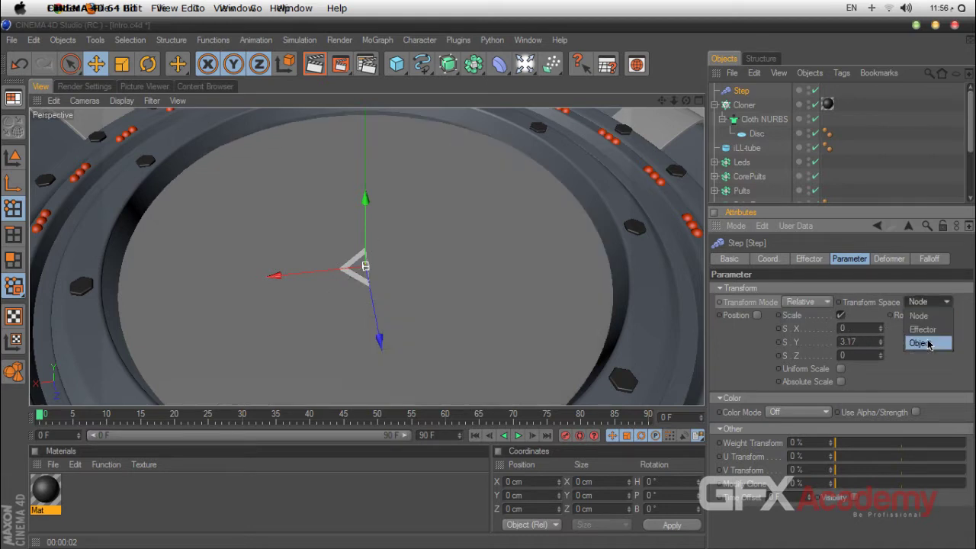
pyautogui.click(927, 344)
pyautogui.click(926, 302)
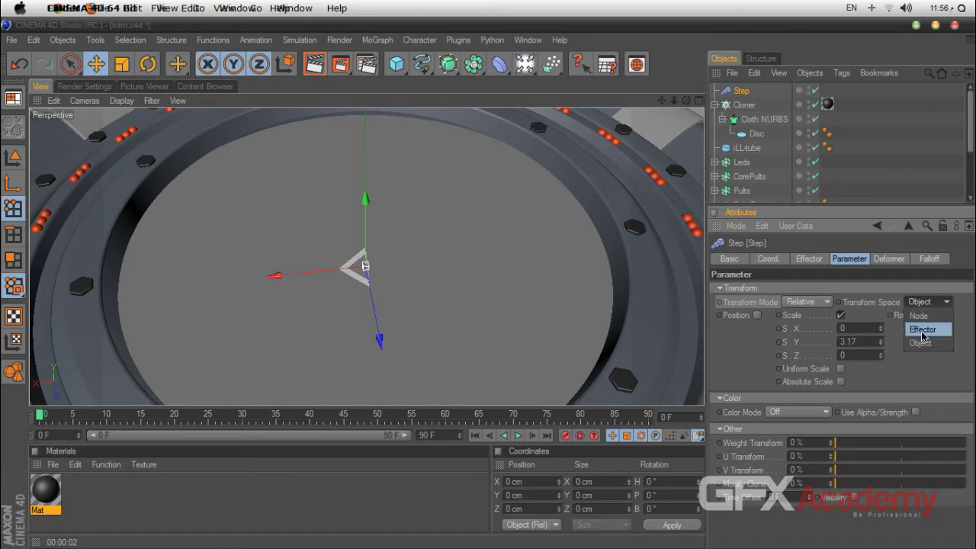
pyautogui.click(922, 330)
pyautogui.moveTo(686, 101); pyautogui.dragTo(722, 43)
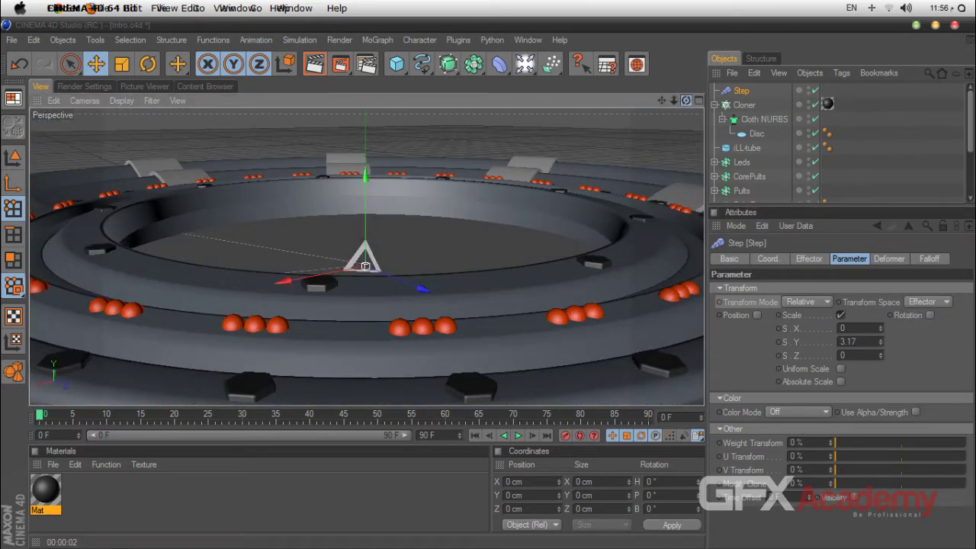
pyautogui.click(949, 303)
pyautogui.click(926, 345)
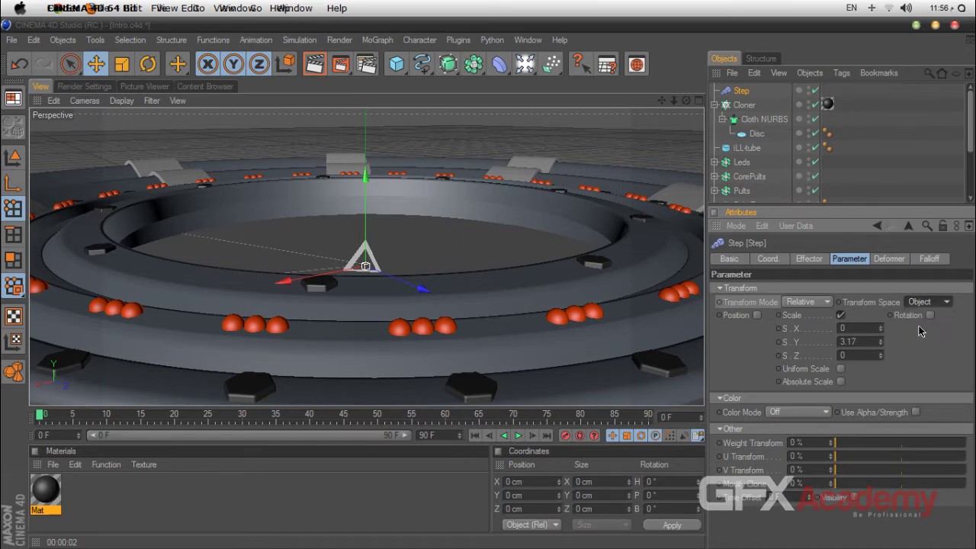
# Raise the Step effector's Y scale to 3.71, switch scaling off and on, and try a uniform scale of 4.85
pyautogui.moveTo(881, 343); pyautogui.dragTo(881, 335)
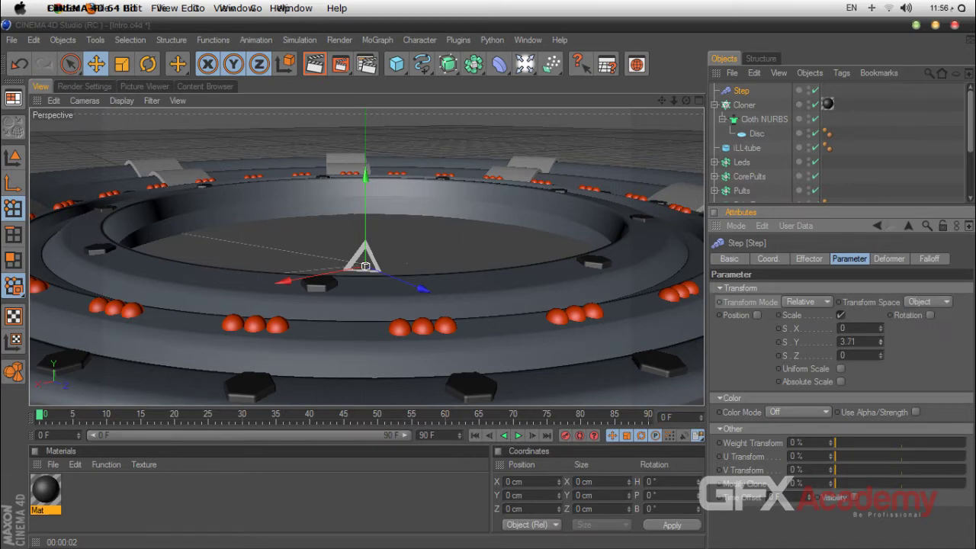
pyautogui.click(841, 315)
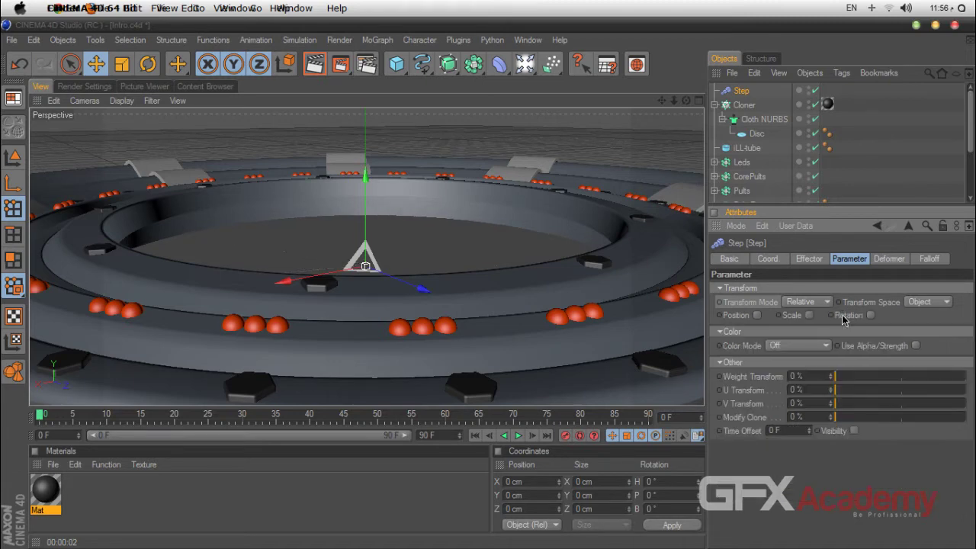
pyautogui.click(809, 315)
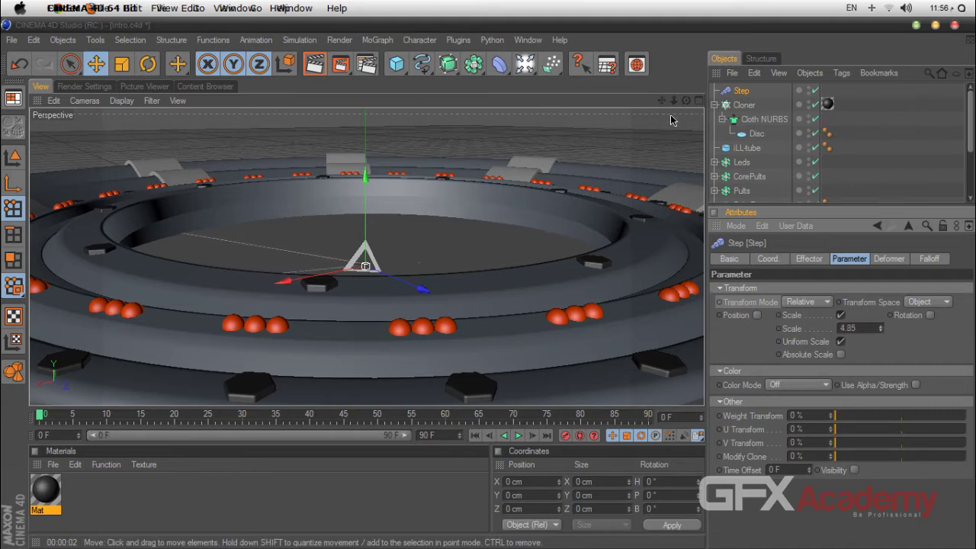
pyautogui.moveTo(686, 100)
pyautogui.mouseDown()
pyautogui.moveTo(703, 133)
pyautogui.moveTo(751, 164)
pyautogui.moveTo(686, 126)
pyautogui.moveTo(717, 103)
pyautogui.moveTo(690, 153)
pyautogui.moveTo(672, 112)
pyautogui.moveTo(678, 101)
pyautogui.mouseUp()
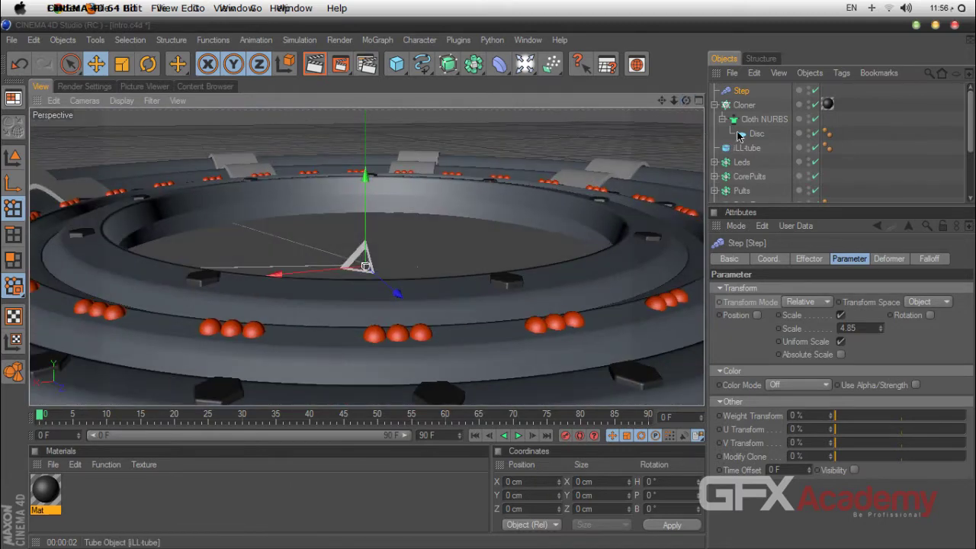
# Open the iris by setting the Cloner's radius to 117 cm, and render the view from a low angle
pyautogui.click(746, 106)
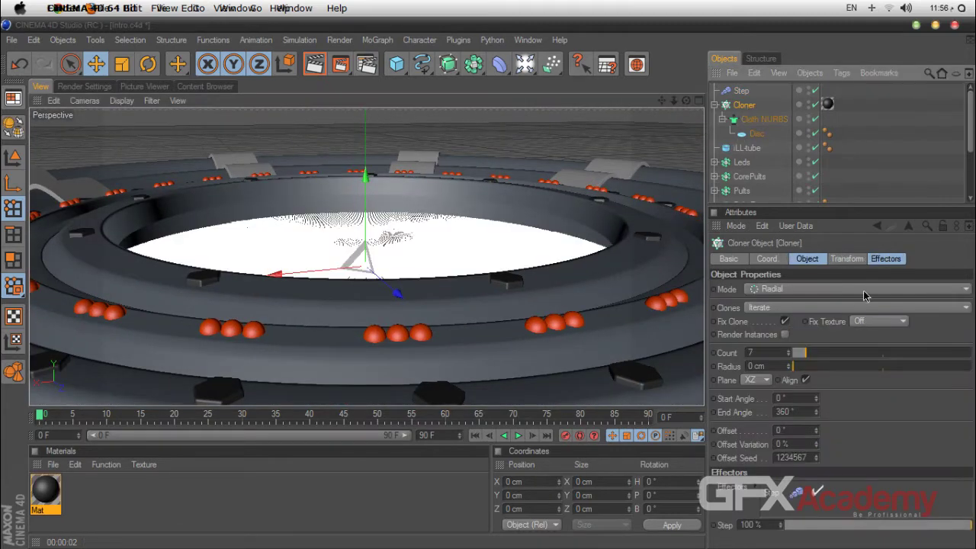
pyautogui.click(874, 259)
pyautogui.click(808, 259)
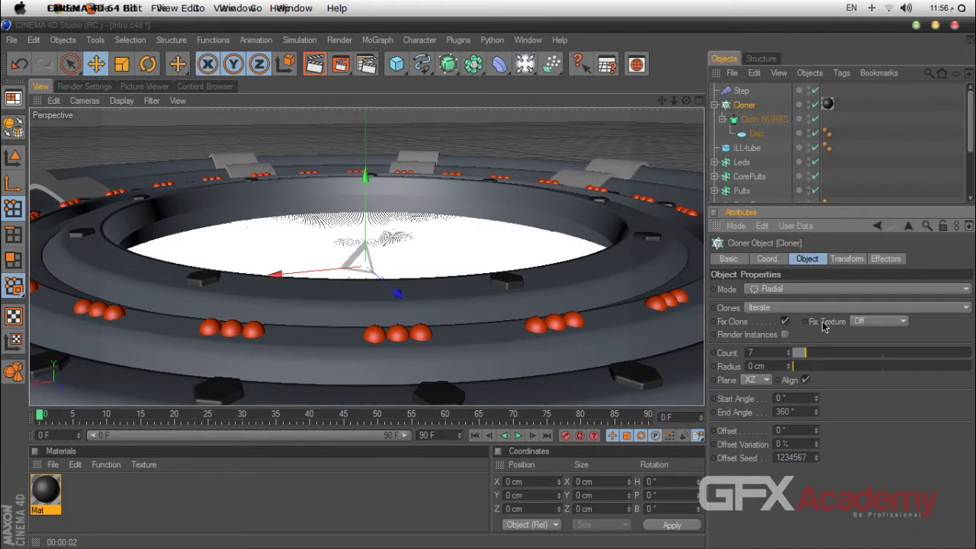
pyautogui.moveTo(797, 369); pyautogui.dragTo(813, 368)
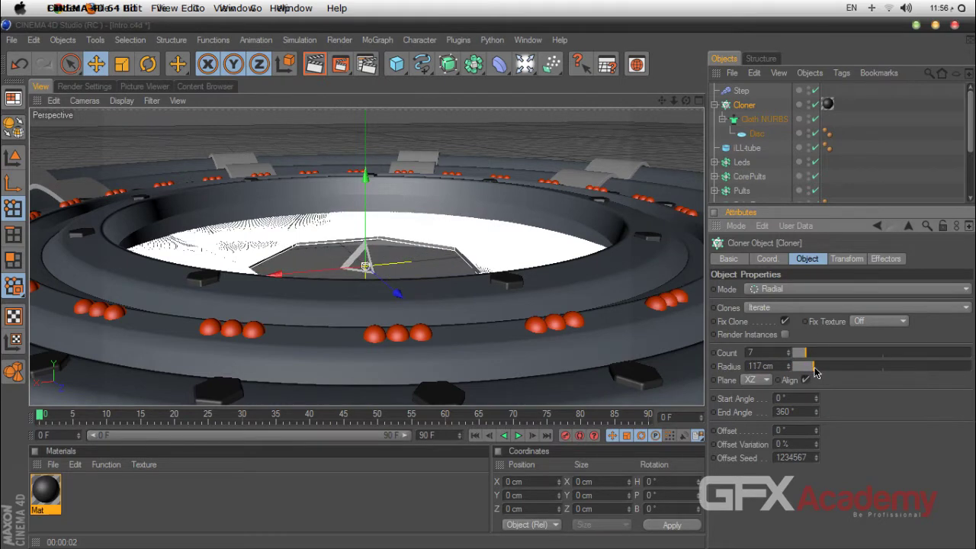
pyautogui.click(312, 64)
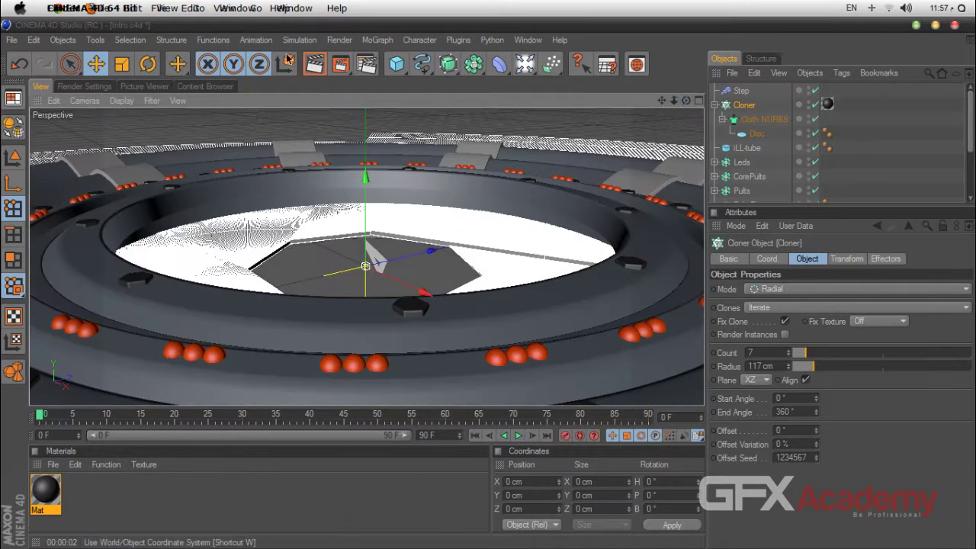
pyautogui.hotkey('ctrl', 'r')
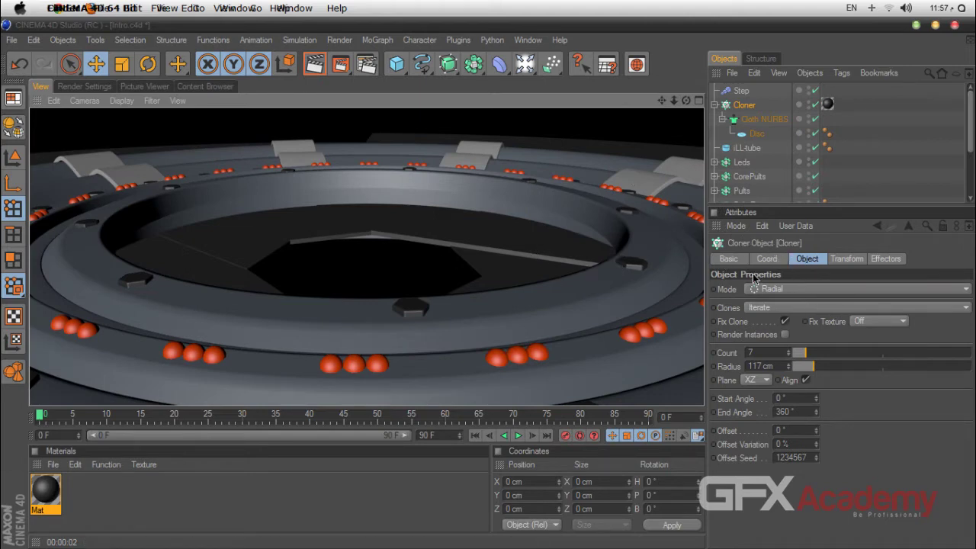
# Turn off the Step effector's Uniform Scale, set its Y scale to 3.93 and render the view
pyautogui.click(776, 258)
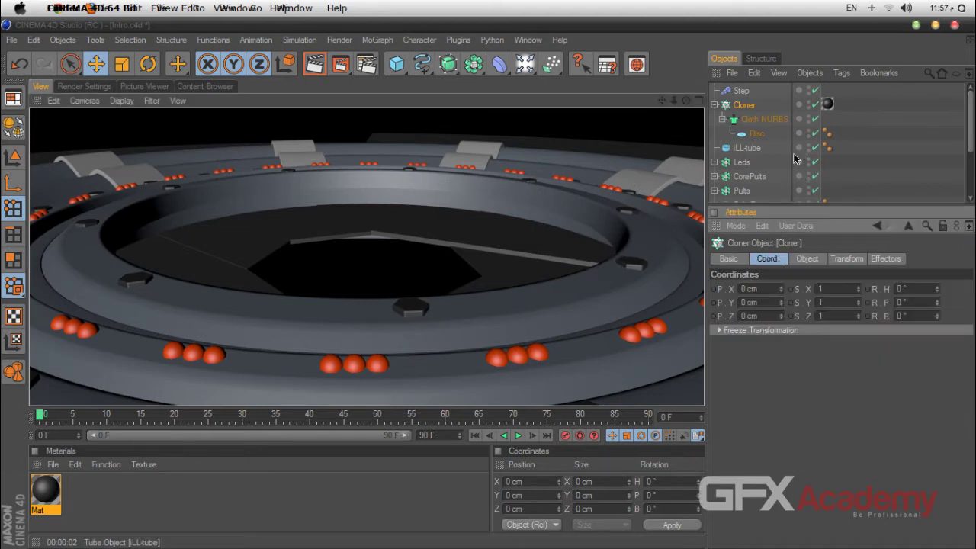
pyautogui.click(740, 90)
pyautogui.click(860, 262)
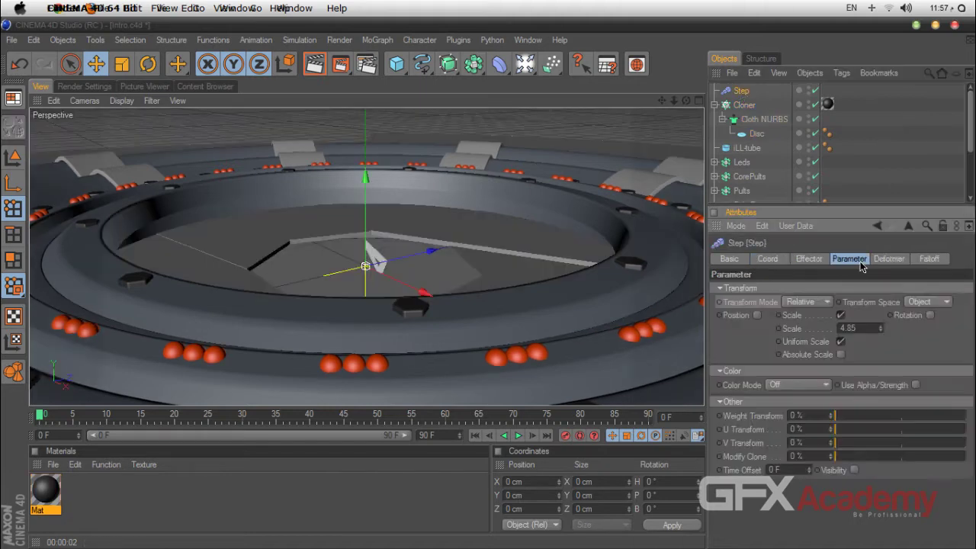
pyautogui.click(840, 342)
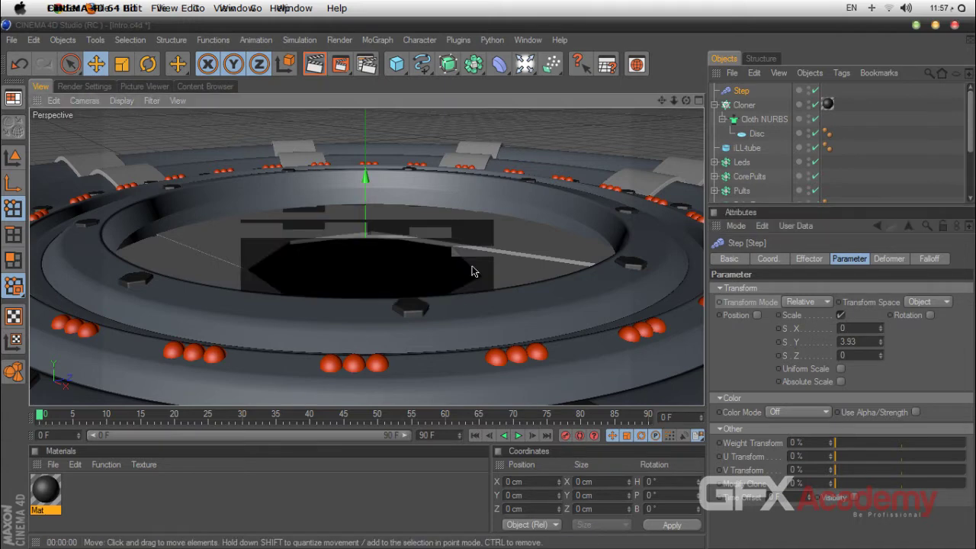
pyautogui.click(314, 64)
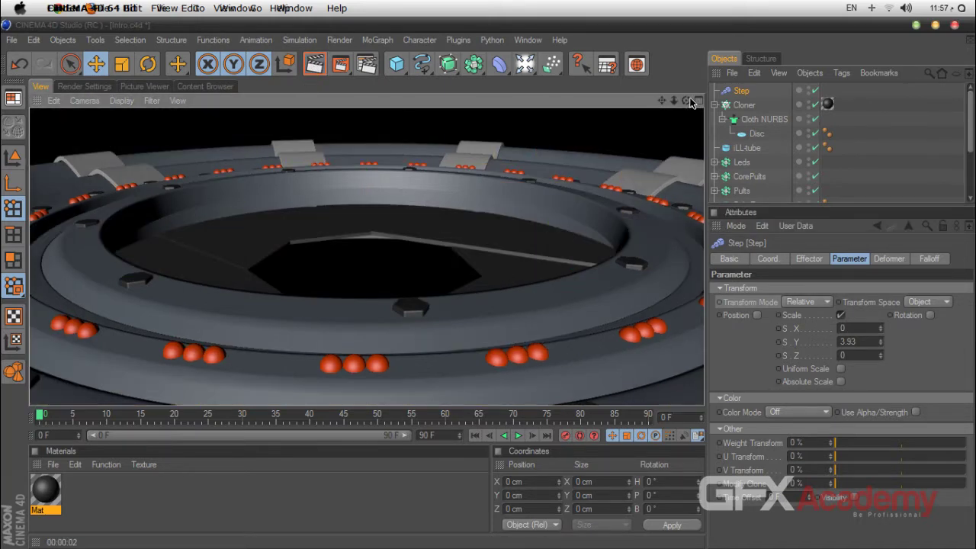
# Disable the blades' Cloth NURBS and reduce the blade Disc's rotation segments to 26
pyautogui.moveTo(686, 100); pyautogui.dragTo(582, 176)
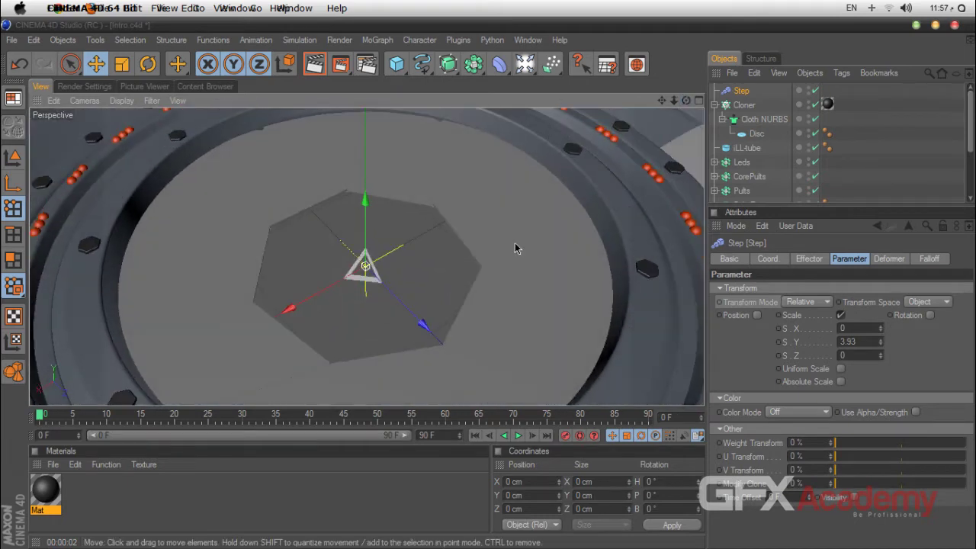
pyautogui.scroll(-3, 536, 257)
pyautogui.moveTo(676, 105); pyautogui.dragTo(676, 106)
pyautogui.click(751, 134)
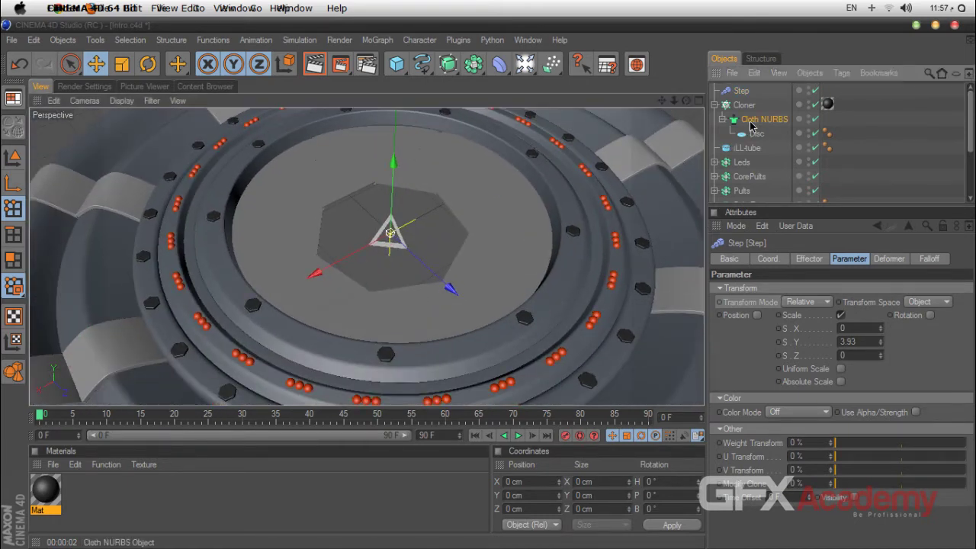
pyautogui.click(762, 119)
pyautogui.click(744, 104)
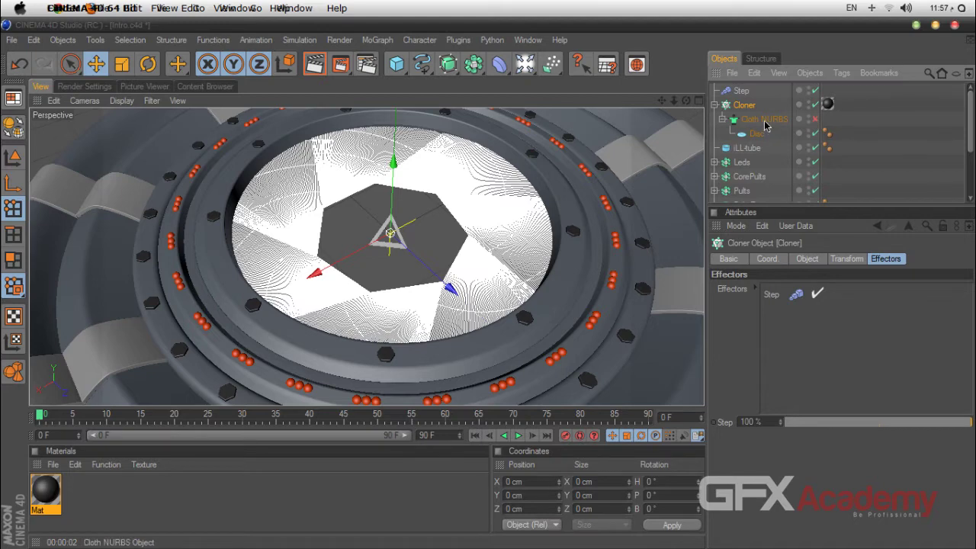
pyautogui.click(756, 136)
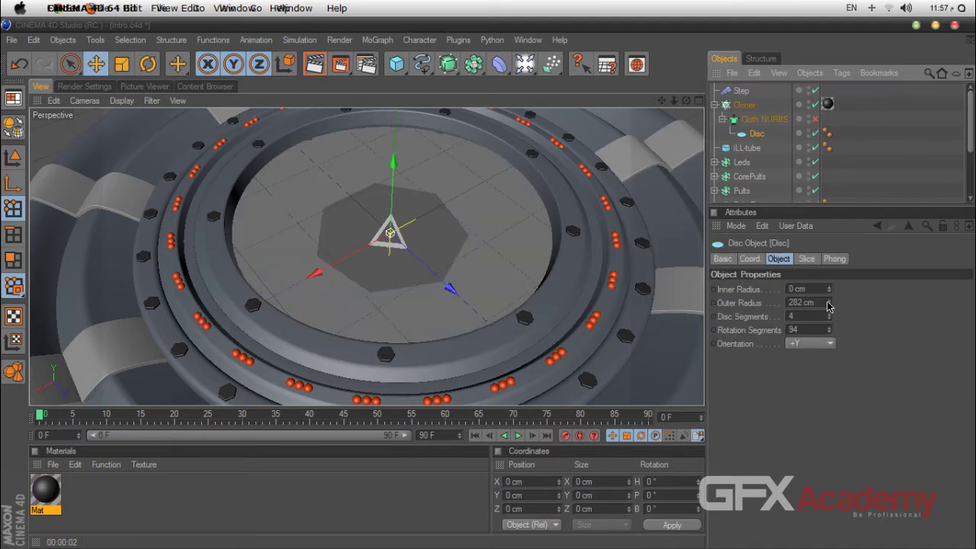
pyautogui.click(830, 328)
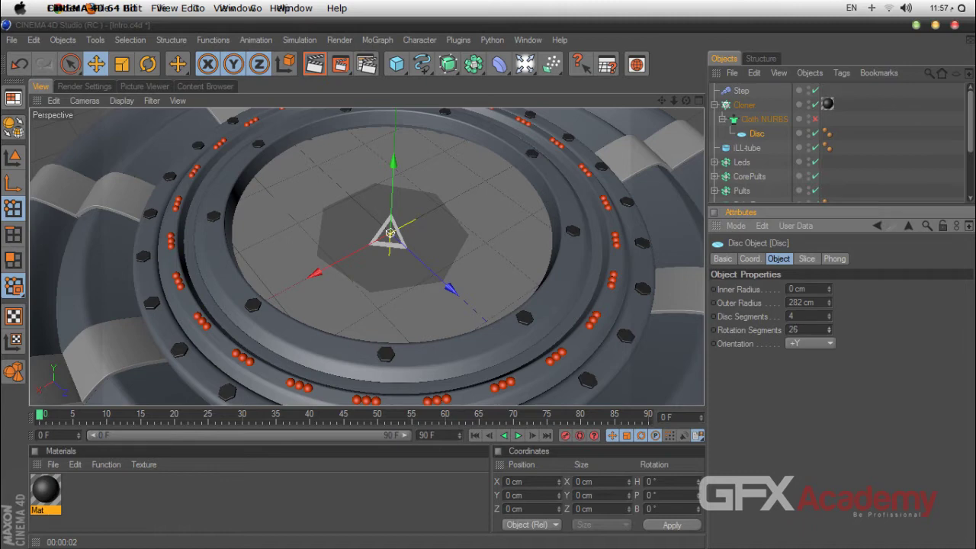
# Render a low close-up of the iris blades with their Cloth NURBS disabled
pyautogui.click(851, 173)
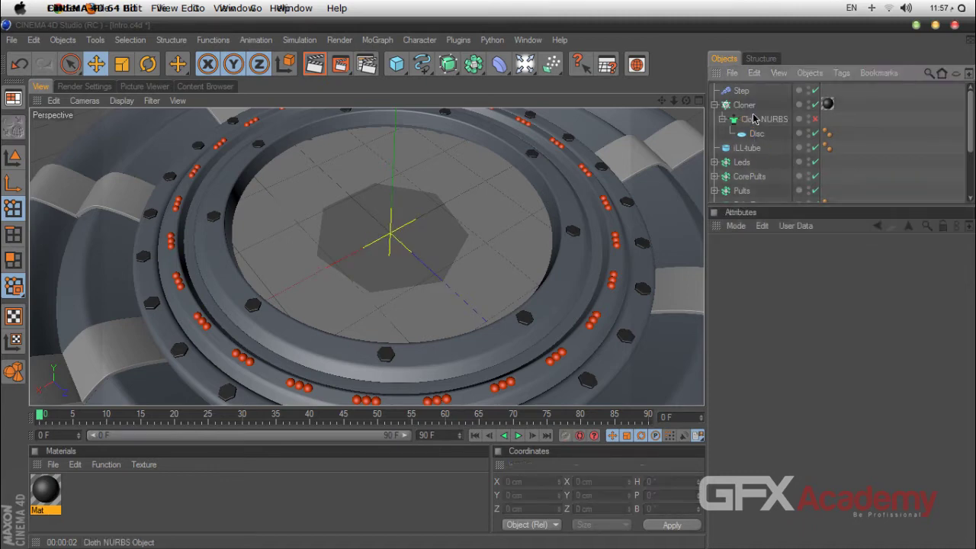
pyautogui.click(754, 122)
pyautogui.click(754, 135)
pyautogui.click(744, 104)
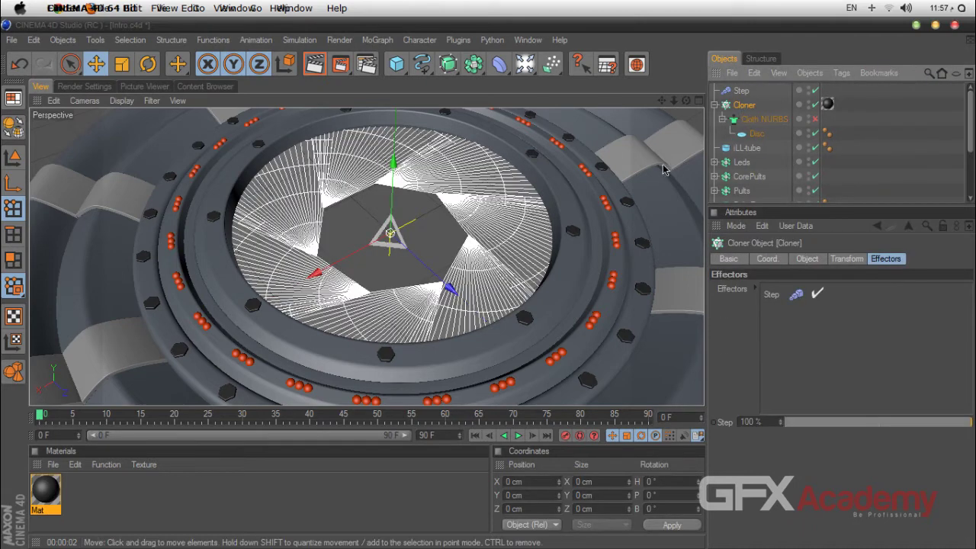
pyautogui.scroll(5, 659, 164)
pyautogui.moveTo(686, 101); pyautogui.dragTo(668, 56)
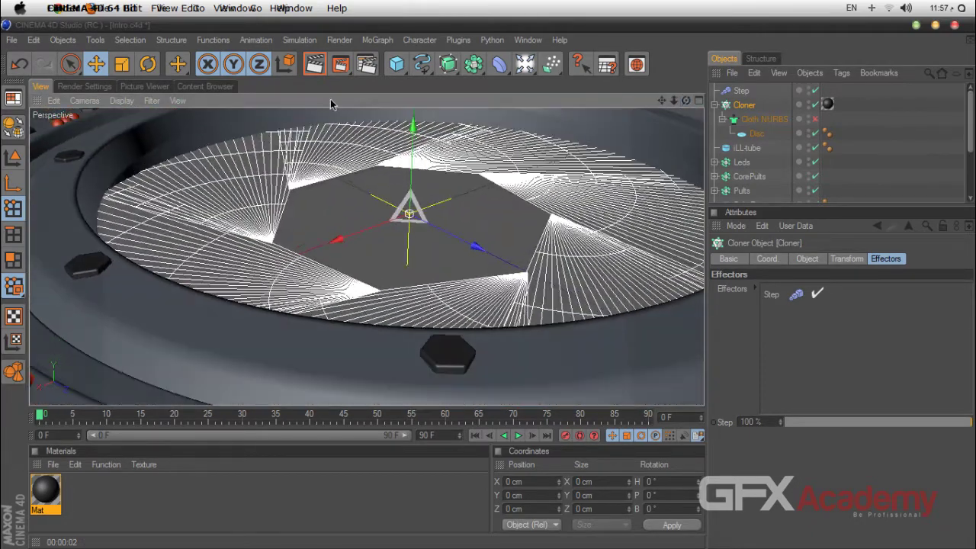
pyautogui.click(314, 64)
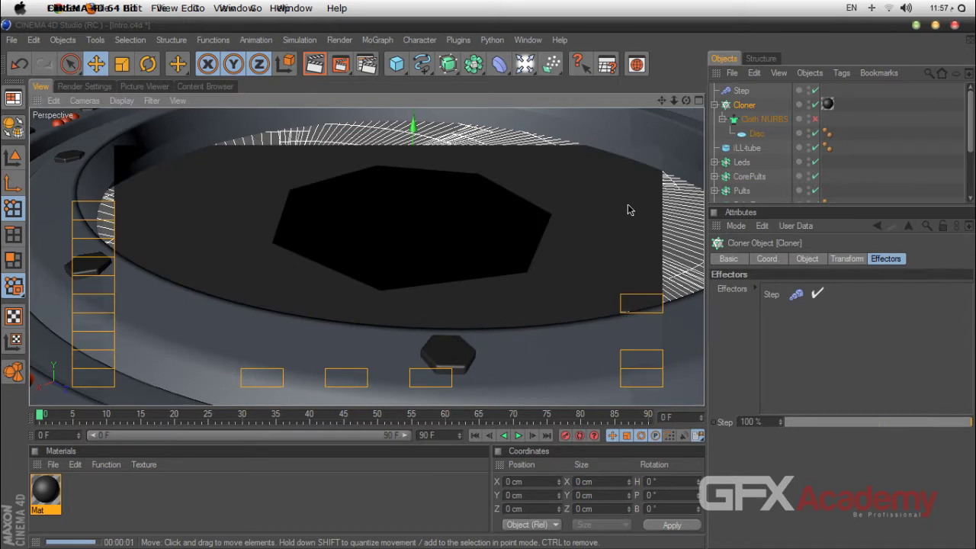
# Re-enable the blades' Cloth NURBS and render the same close-up view
pyautogui.click(815, 118)
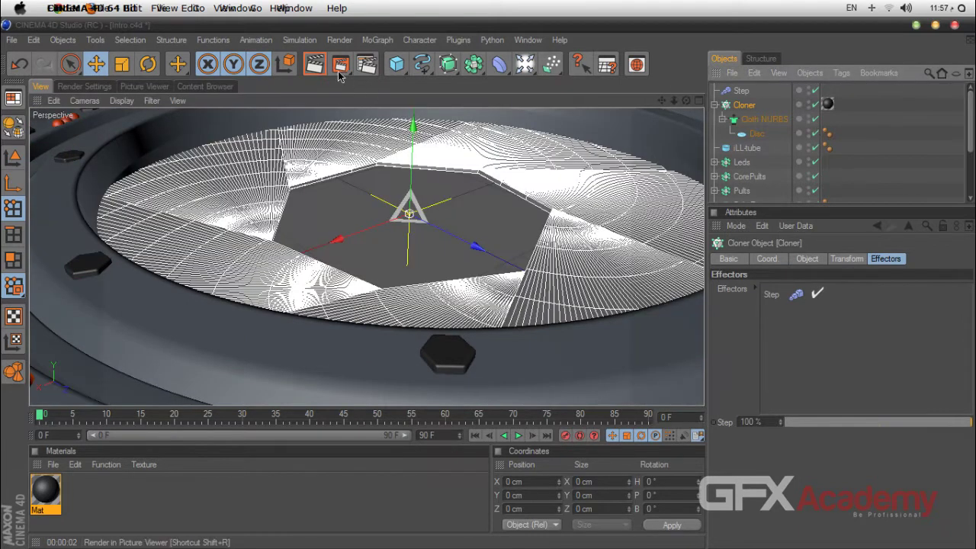
pyautogui.click(323, 68)
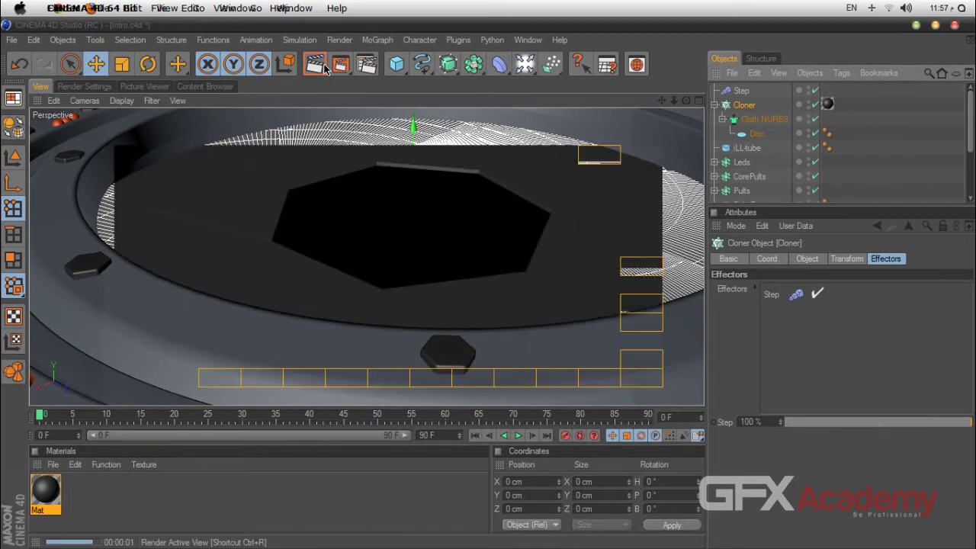
pyautogui.click(860, 174)
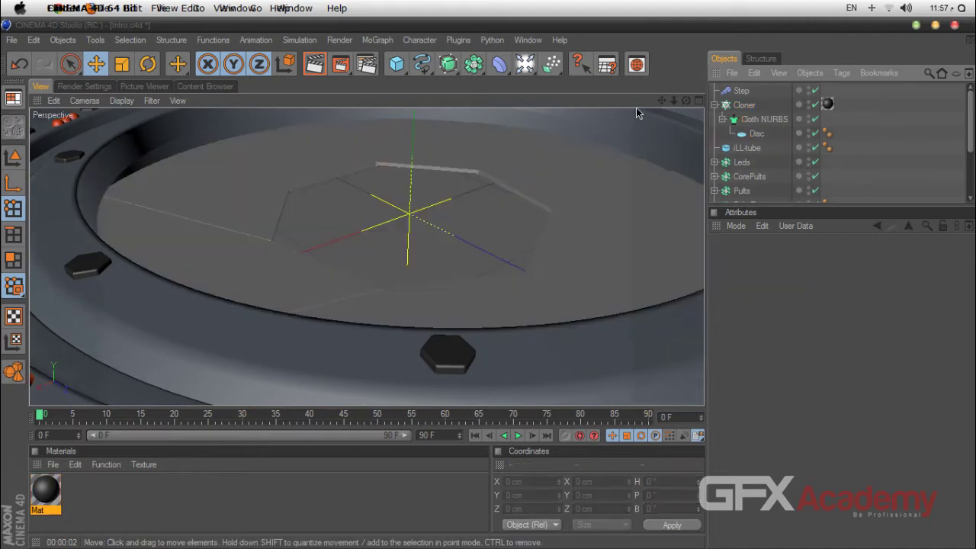
# Try opening and closing the iris with Cloner radii of 204 cm and 137 cm, ending at 228 cm
pyautogui.moveTo(673, 101); pyautogui.dragTo(692, 164)
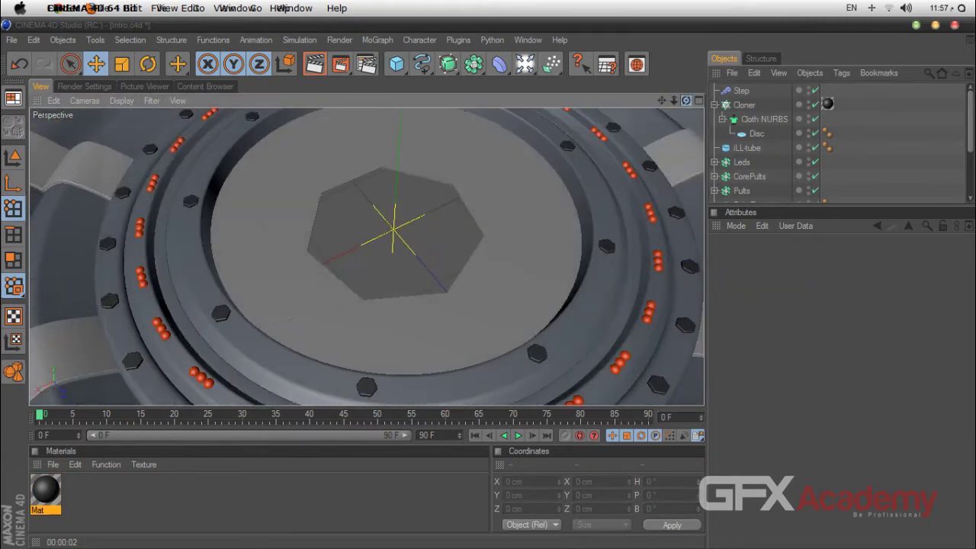
pyautogui.click(744, 104)
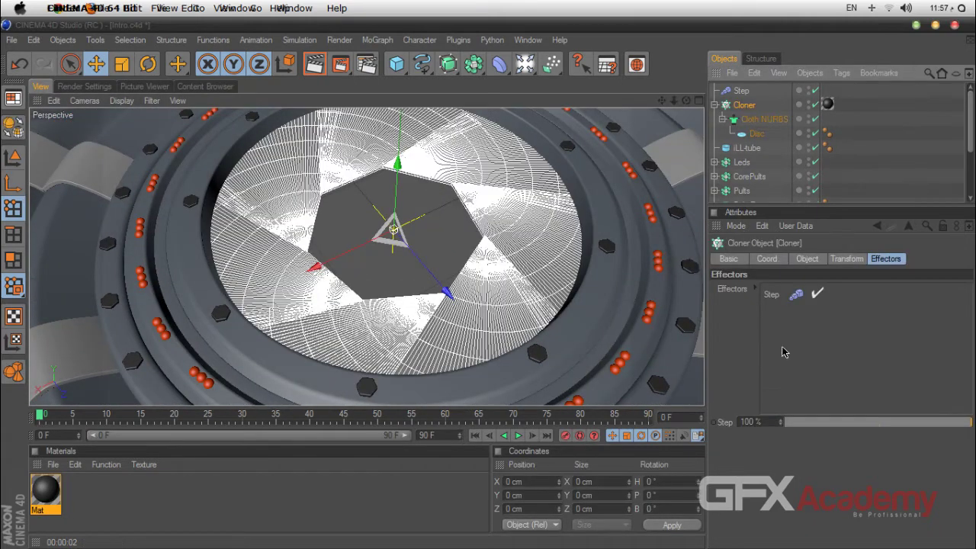
pyautogui.click(773, 260)
pyautogui.click(803, 258)
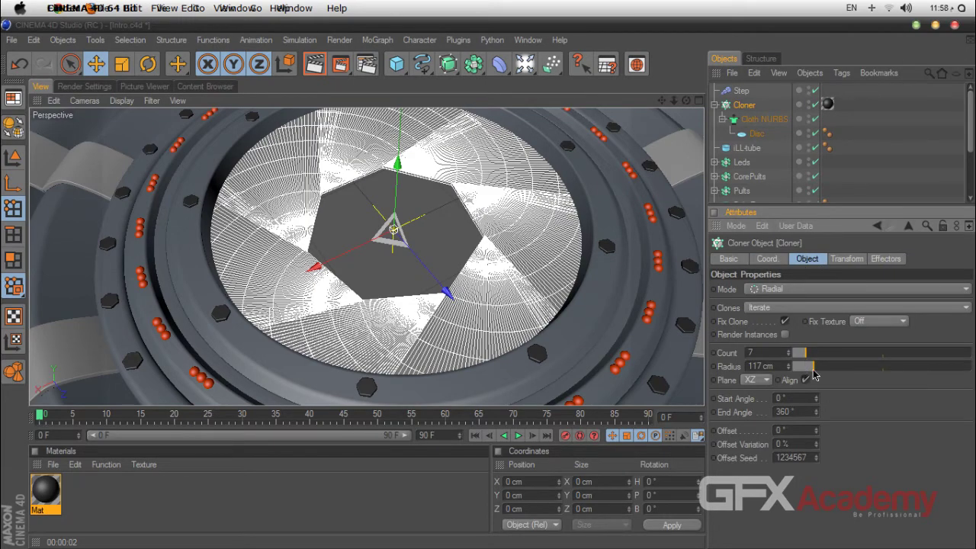
pyautogui.moveTo(813, 371)
pyautogui.mouseDown()
pyautogui.moveTo(799, 372)
pyautogui.moveTo(842, 375)
pyautogui.moveTo(832, 379)
pyautogui.mouseUp()
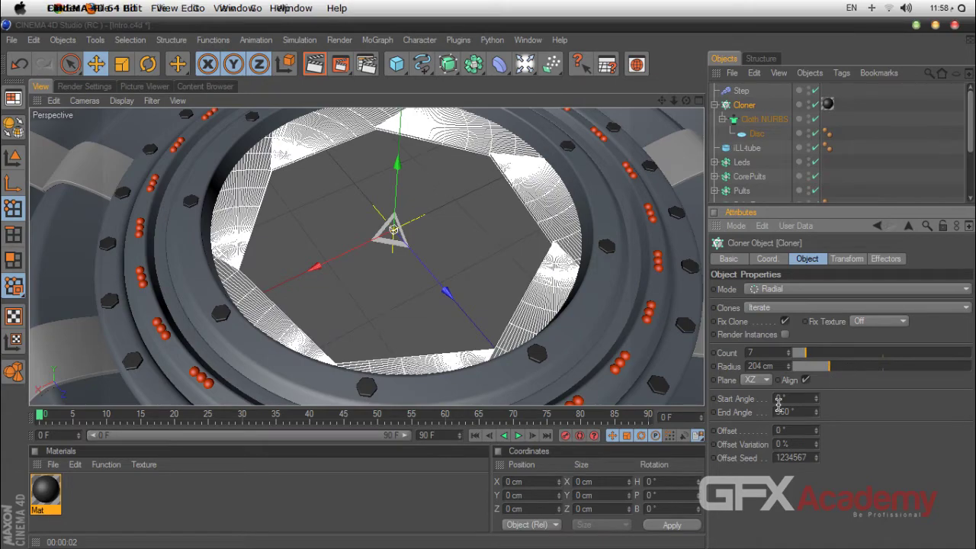
pyautogui.moveTo(821, 372)
pyautogui.mouseDown()
pyautogui.moveTo(800, 371)
pyautogui.moveTo(820, 368)
pyautogui.mouseUp()
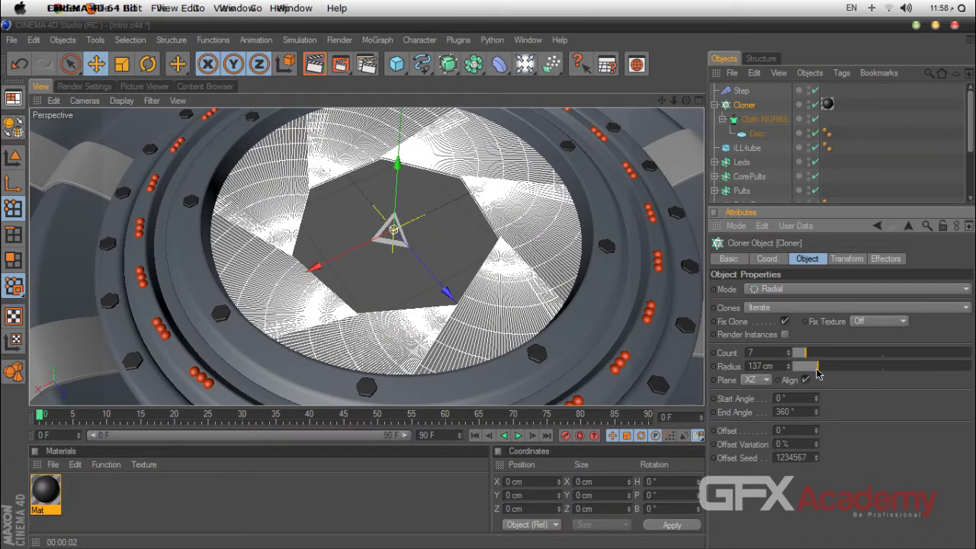
pyautogui.moveTo(817, 373)
pyautogui.mouseDown()
pyautogui.moveTo(850, 372)
pyautogui.moveTo(821, 375)
pyautogui.moveTo(834, 378)
pyautogui.mouseUp()
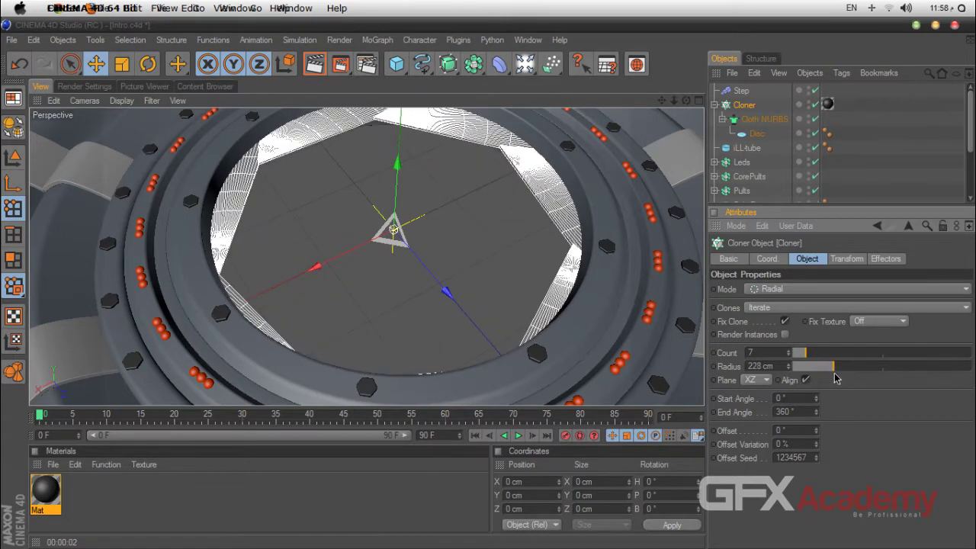
# Add a new Disc at the ring's centre with an outer radius of 391 cm
pyautogui.click(396, 64)
pyautogui.click(575, 103)
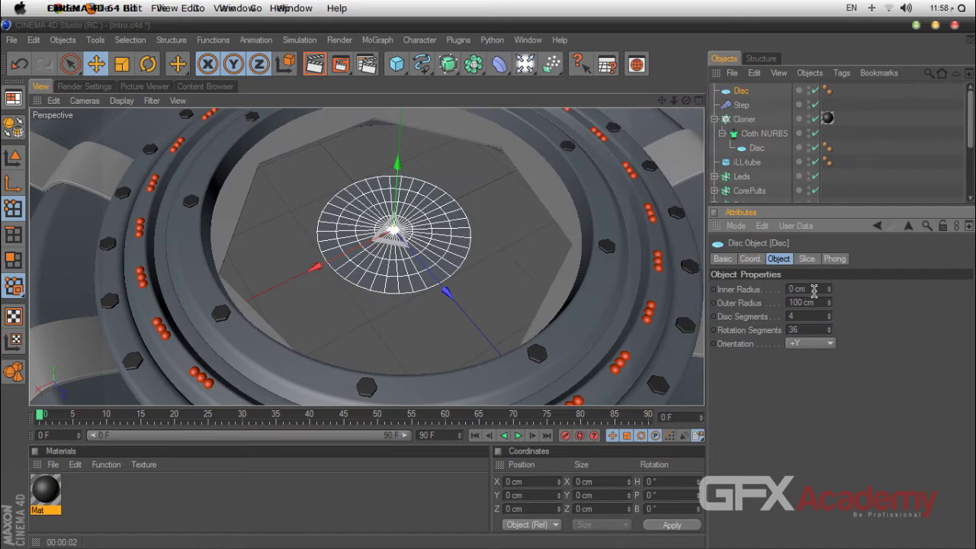
pyautogui.moveTo(829, 302); pyautogui.dragTo(892, 299)
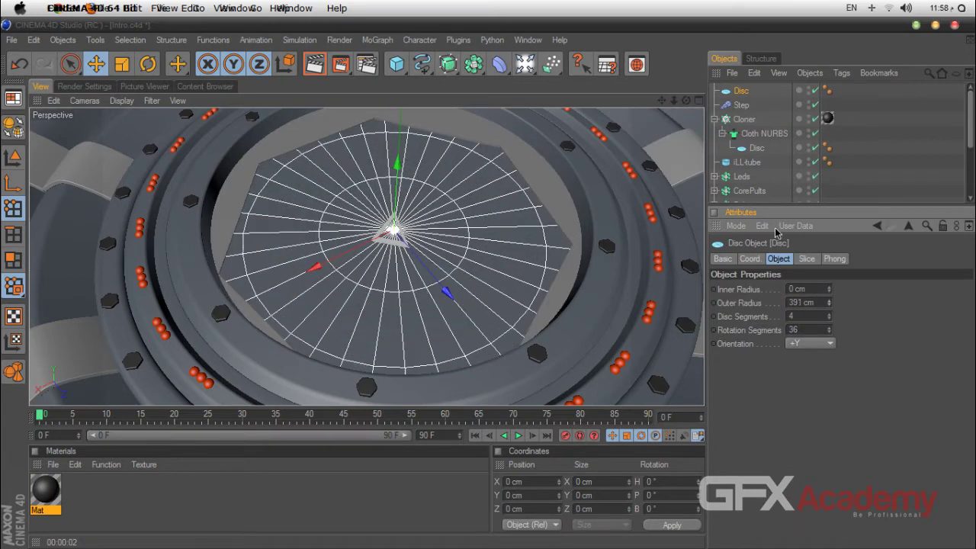
# Raise the new Disc slightly above the iris blades in the Front view
pyautogui.click(698, 100)
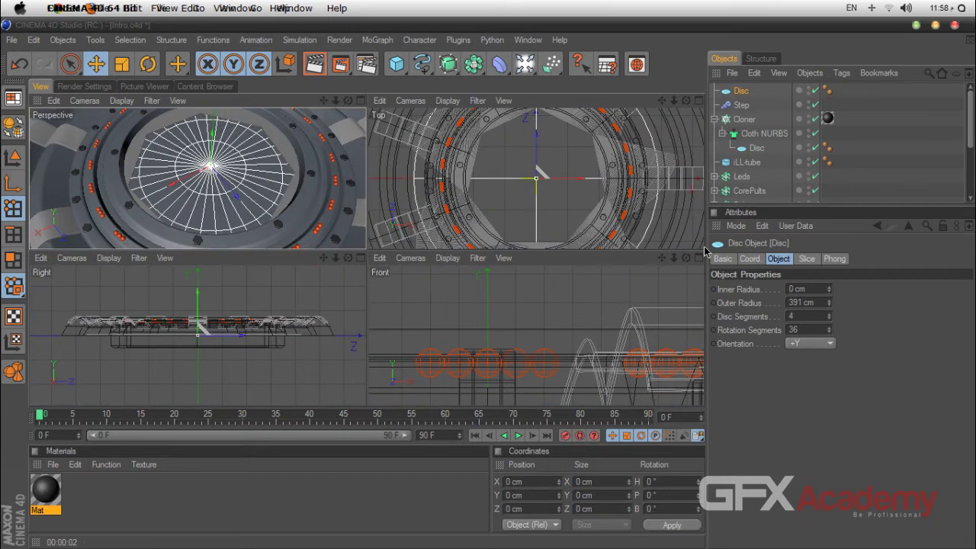
pyautogui.click(698, 258)
pyautogui.scroll(-5, 619, 220)
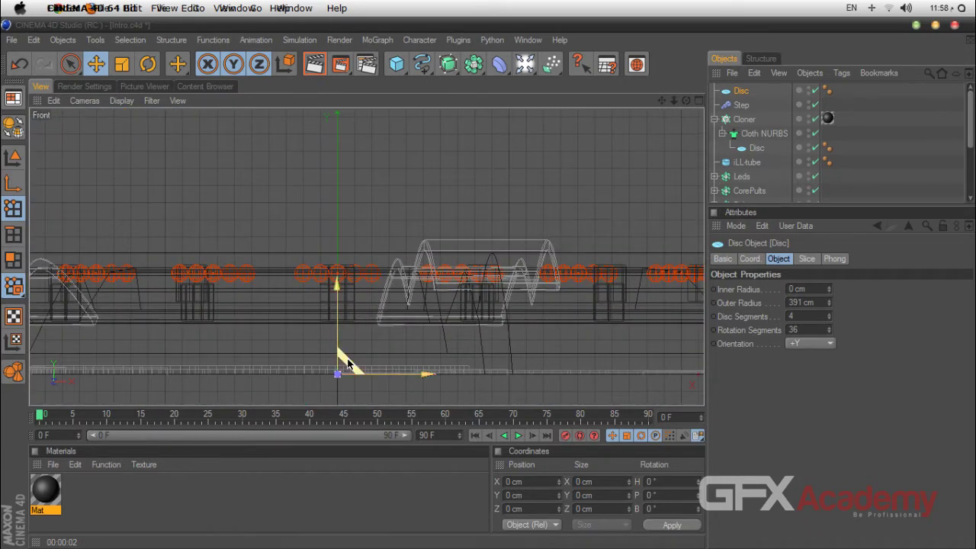
pyautogui.moveTo(336, 318); pyautogui.dragTo(336, 296)
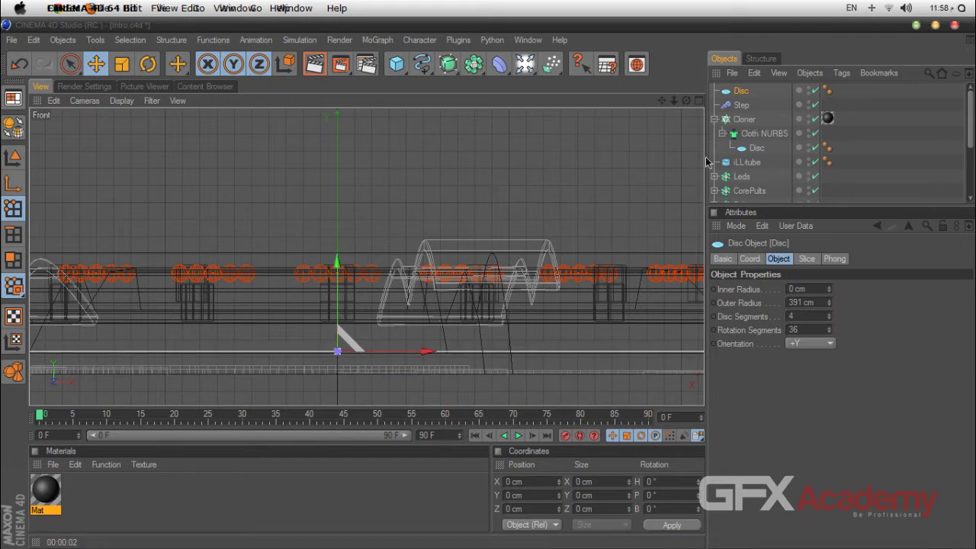
pyautogui.moveTo(661, 100); pyautogui.dragTo(830, 7)
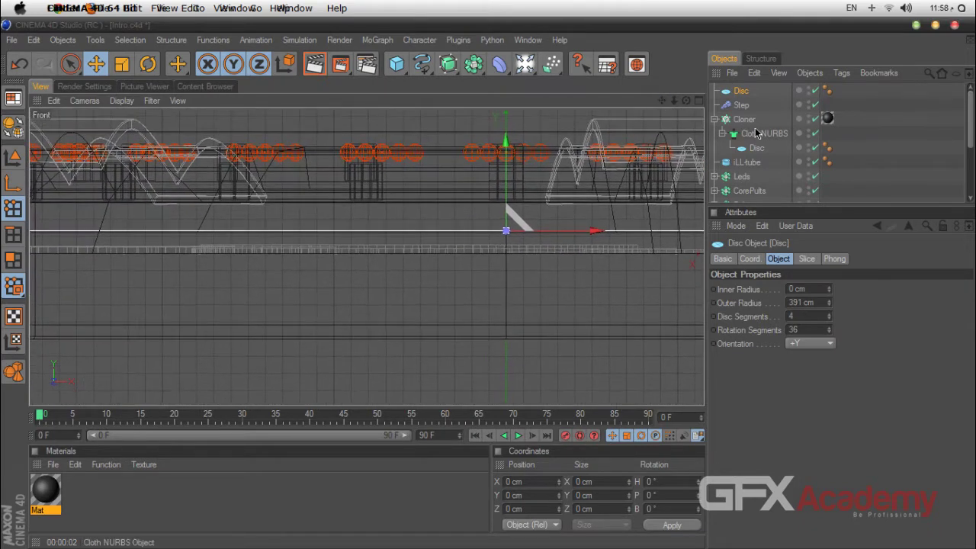
# Select the Cloner and raise it slightly along its Y axis in the Perspective view
pyautogui.click(744, 123)
pyautogui.click(743, 120)
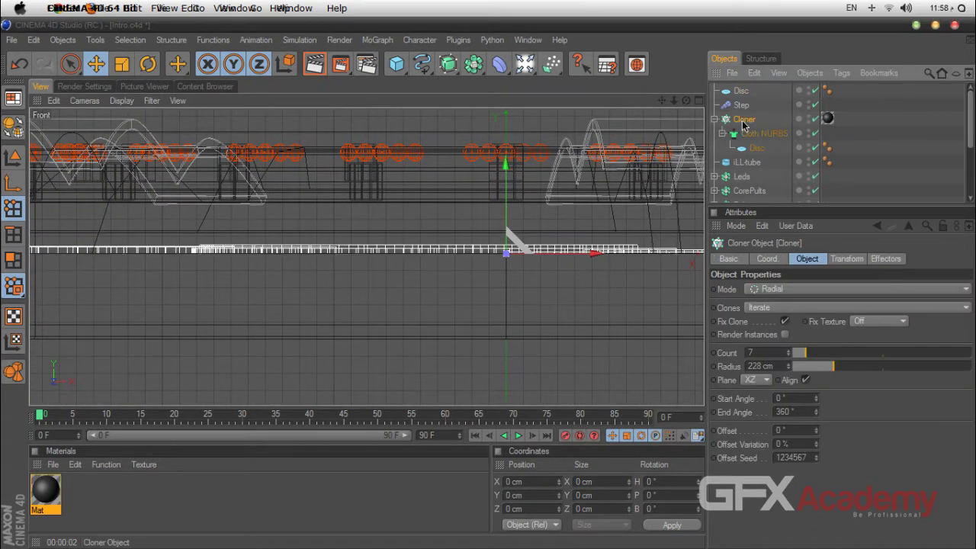
pyautogui.click(699, 102)
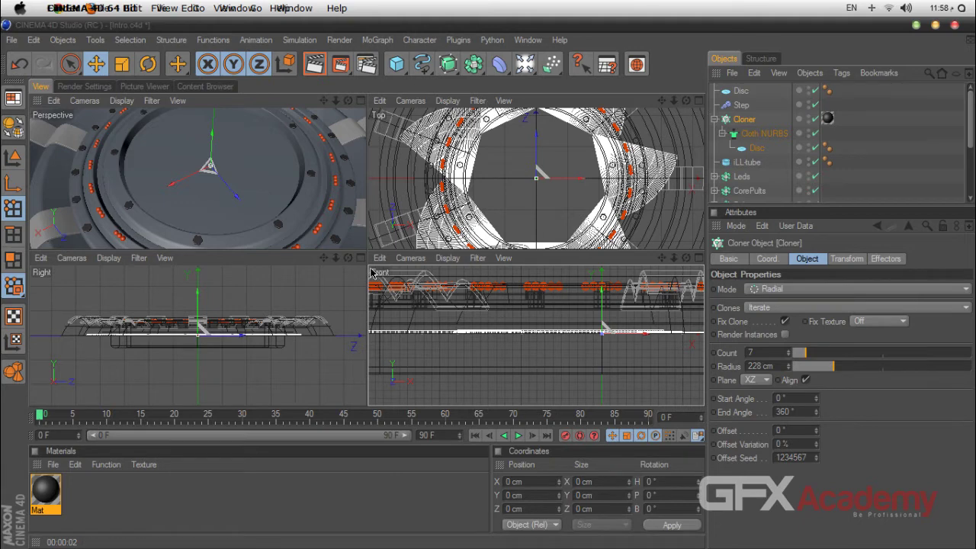
pyautogui.click(358, 100)
pyautogui.moveTo(686, 101); pyautogui.dragTo(694, 66)
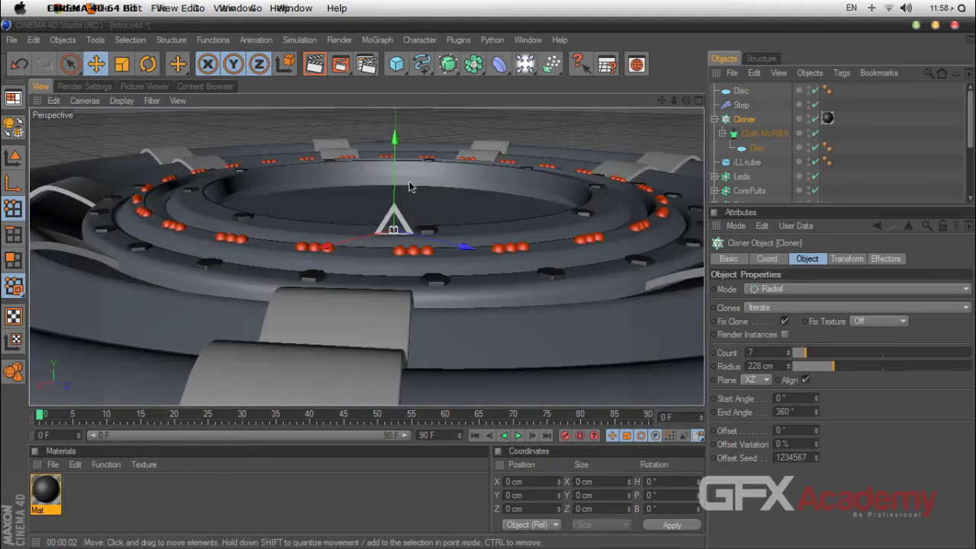
pyautogui.moveTo(394, 177); pyautogui.dragTo(394, 172)
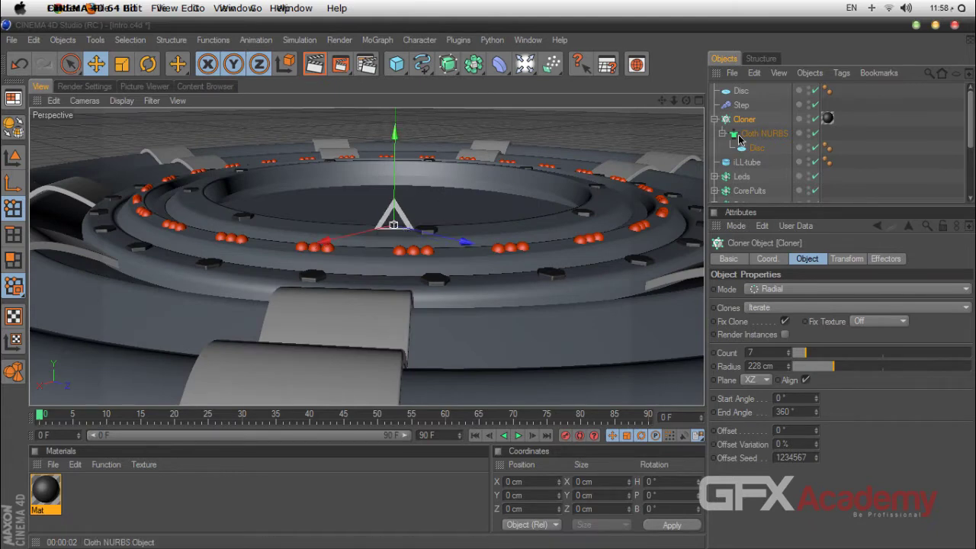
# Raise the blade Disc inside the Cloth NURBS slightly along Y and inspect the blades from several angles
pyautogui.click(757, 149)
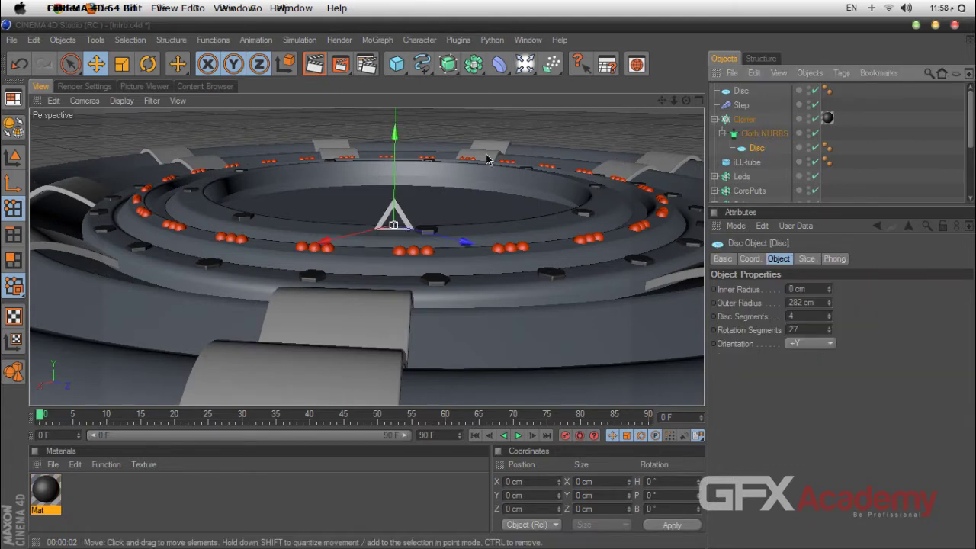
pyautogui.moveTo(396, 174); pyautogui.dragTo(397, 171)
pyautogui.moveTo(686, 101); pyautogui.dragTo(689, 78)
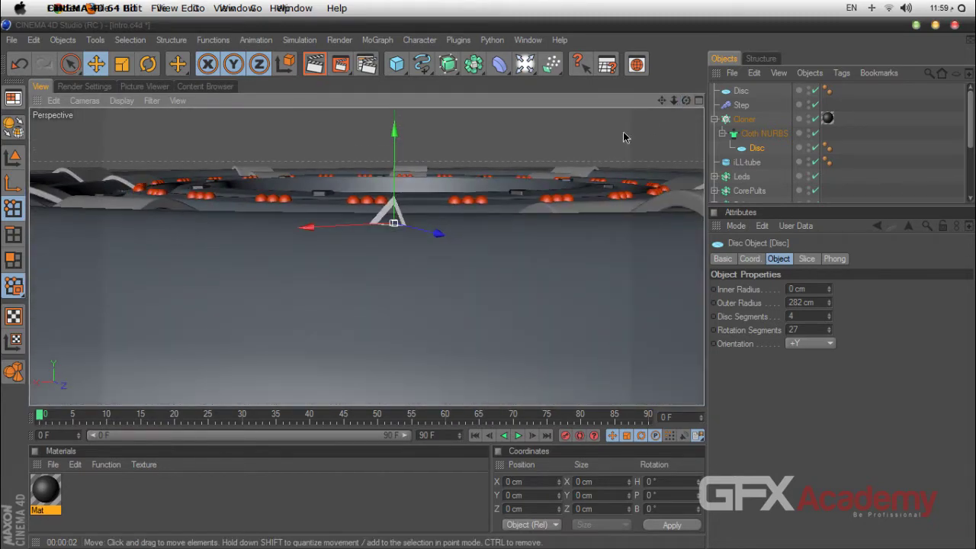
pyautogui.moveTo(686, 101); pyautogui.dragTo(686, 116)
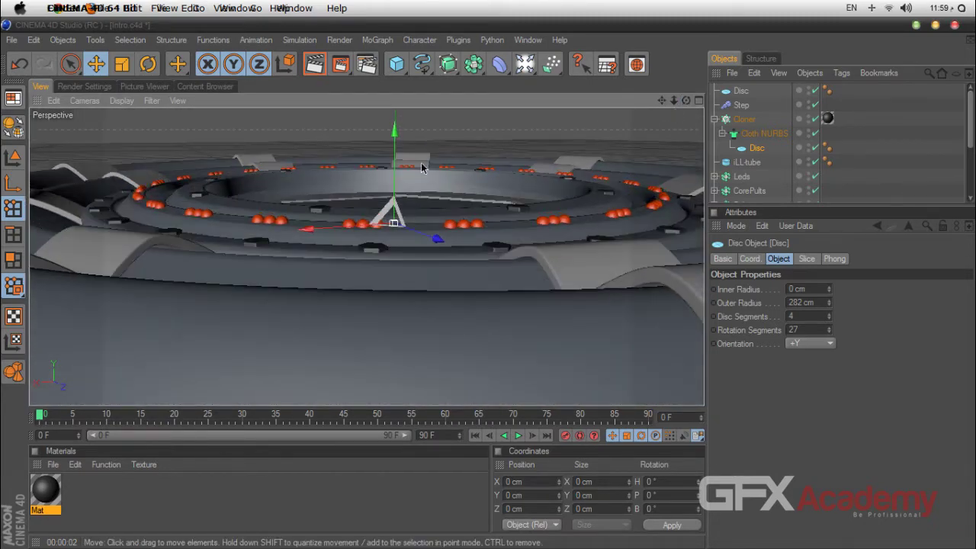
pyautogui.moveTo(393, 223); pyautogui.dragTo(394, 217)
pyautogui.moveTo(687, 100); pyautogui.dragTo(606, 179)
# Set the Cloner's radius to 0 cm and reduce the separate Disc's outer radius to 101 cm
pyautogui.click(749, 127)
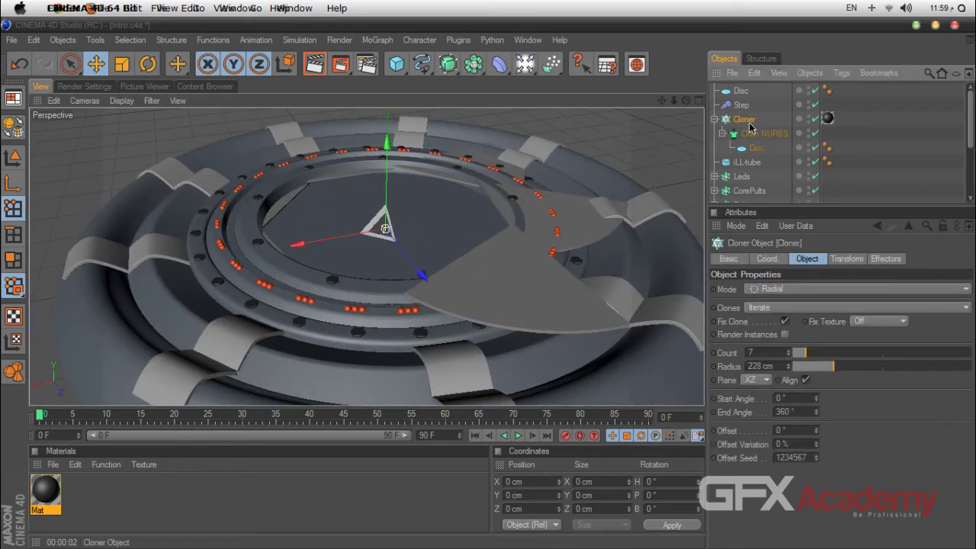
pyautogui.moveTo(830, 373); pyautogui.dragTo(782, 379)
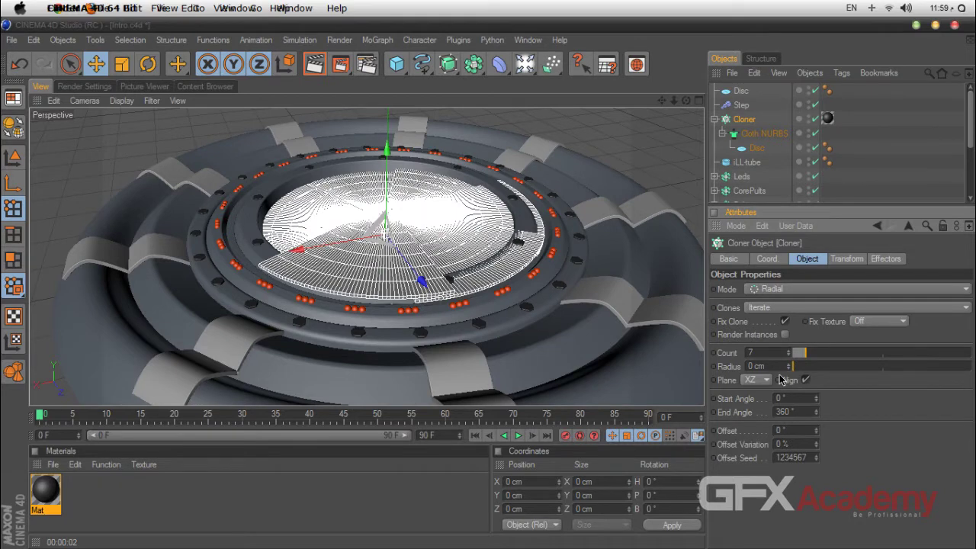
pyautogui.click(739, 91)
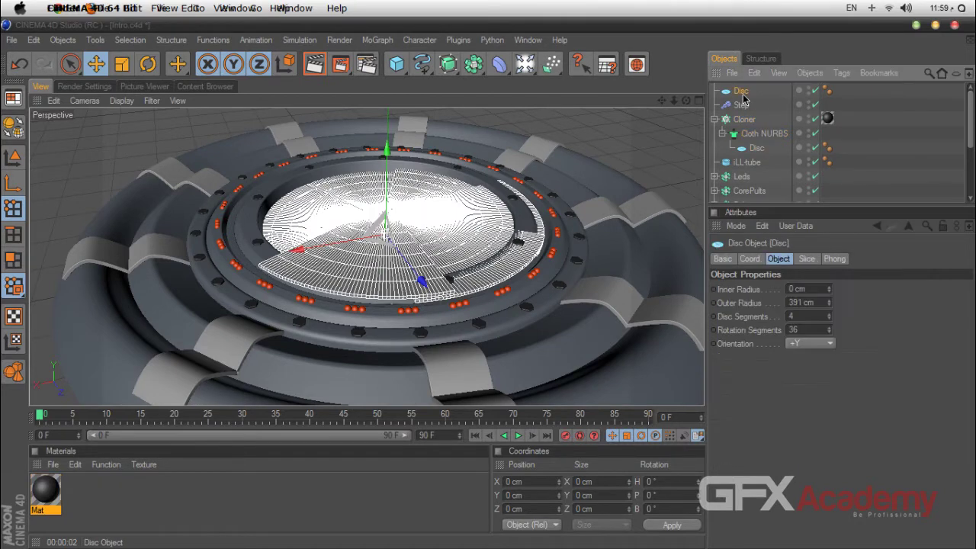
pyautogui.moveTo(829, 308); pyautogui.dragTo(828, 309)
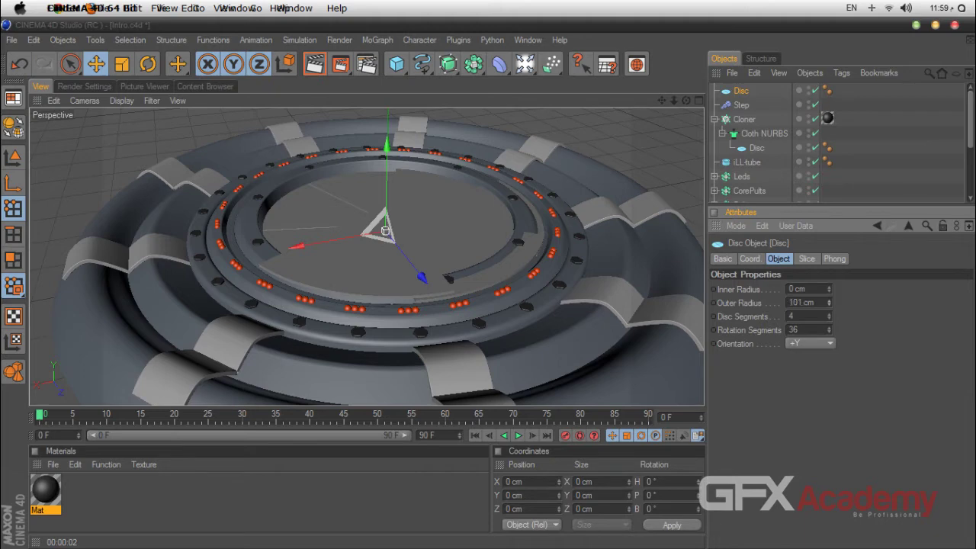
# Switch the Step effector's scaling off and on, set its Y scale to 2.36 and check the blades from a low angle
pyautogui.click(730, 106)
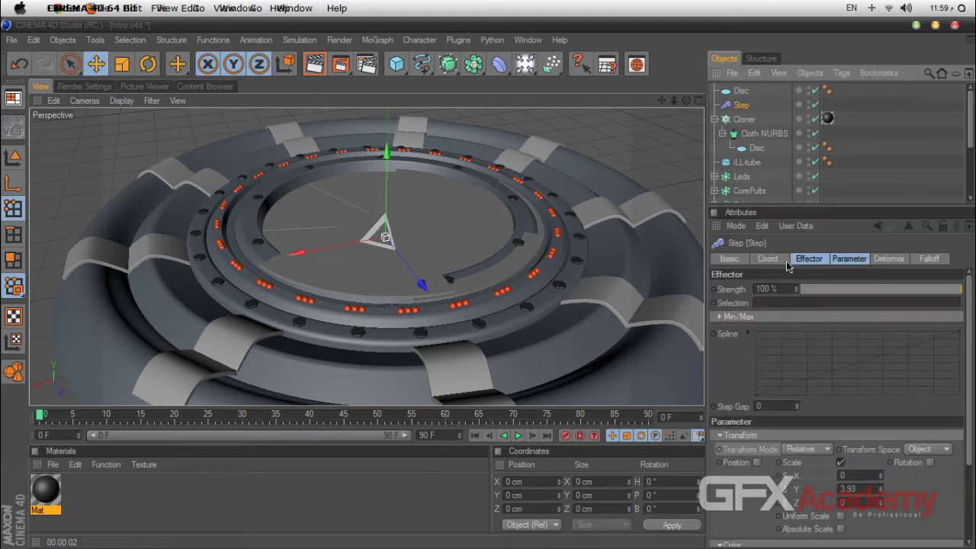
pyautogui.click(843, 259)
pyautogui.click(839, 315)
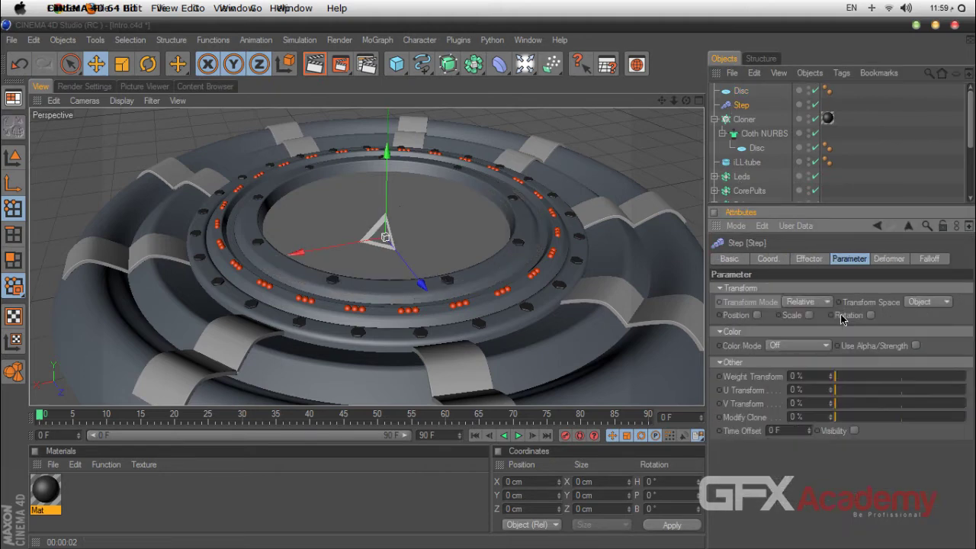
pyautogui.click(811, 315)
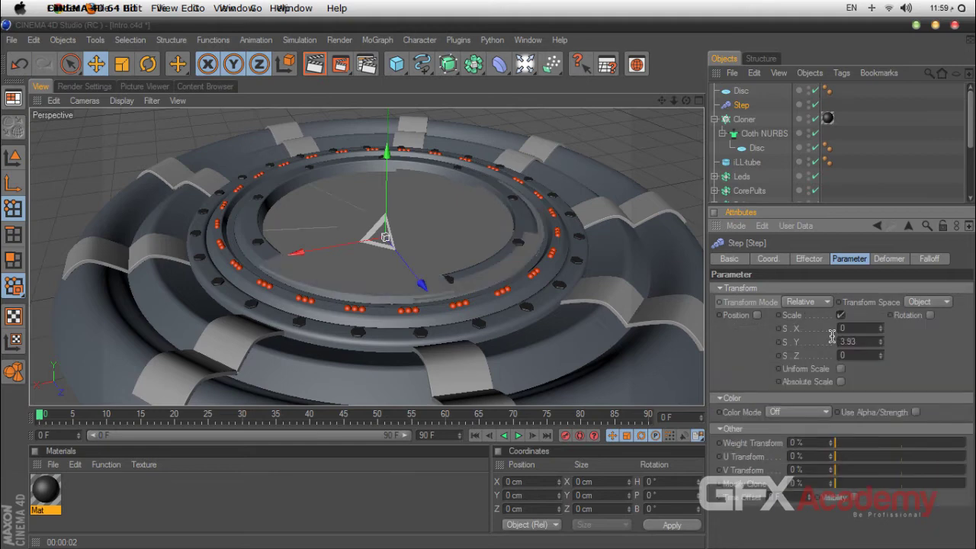
pyautogui.moveTo(879, 345); pyautogui.dragTo(816, 344)
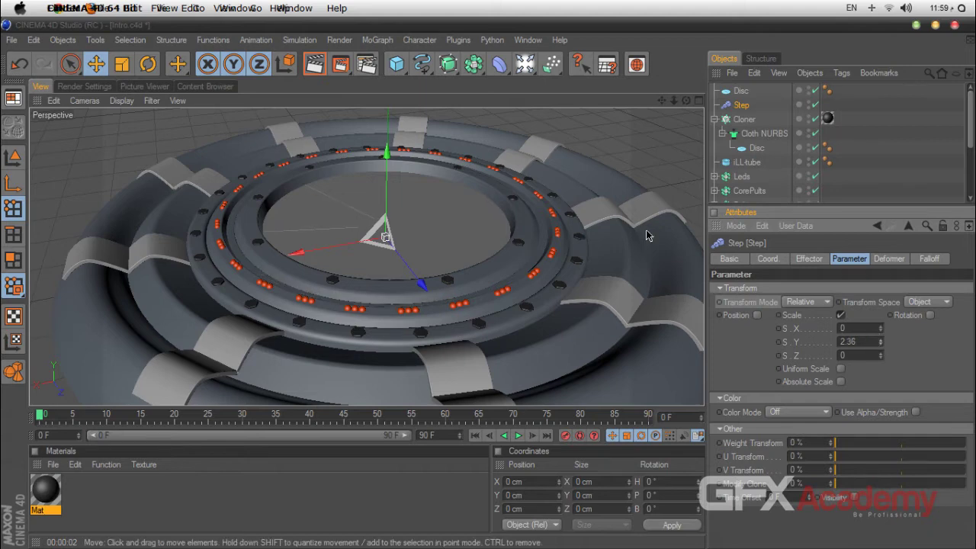
pyautogui.moveTo(686, 100); pyautogui.dragTo(711, 68)
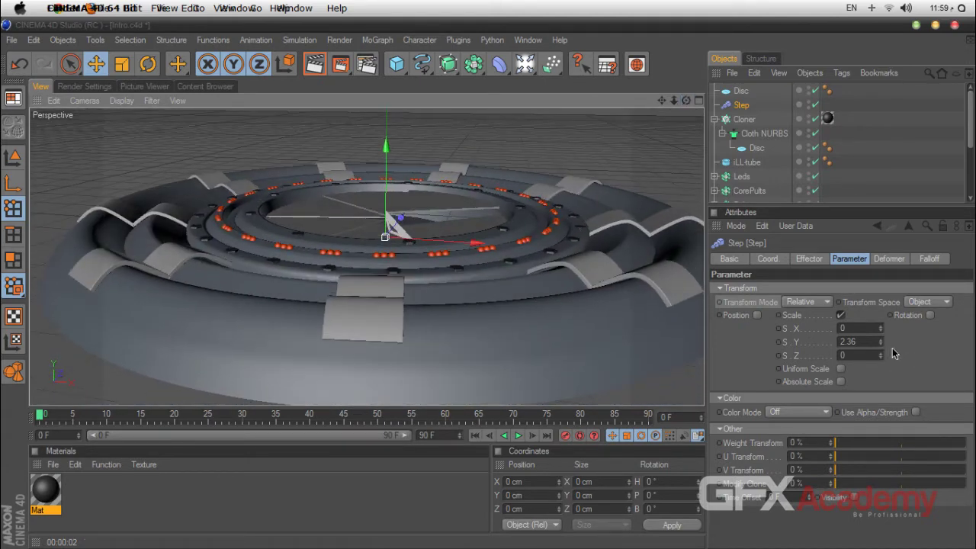
# Replace the Step effector's scaling with a position offset and adjust its Y position slightly
pyautogui.moveTo(882, 345); pyautogui.dragTo(882, 356)
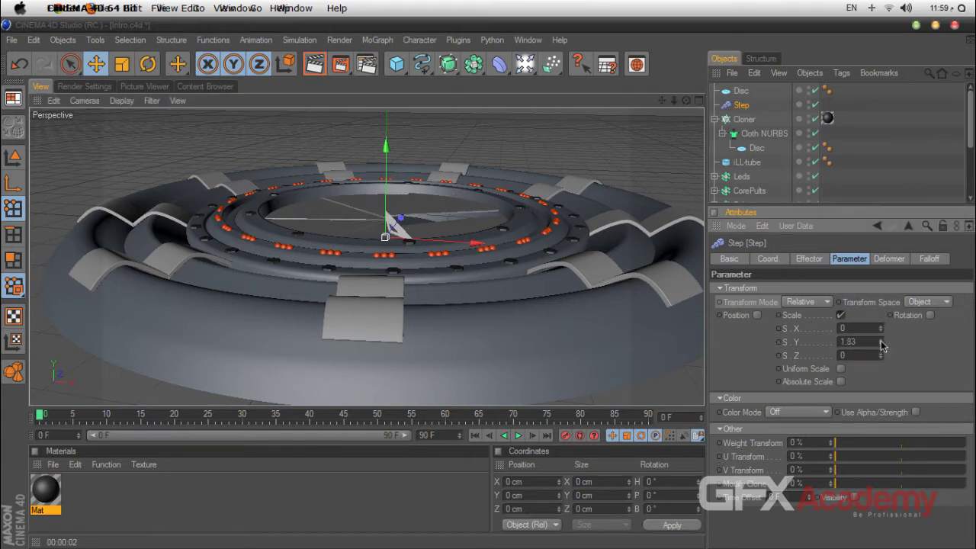
pyautogui.click(840, 315)
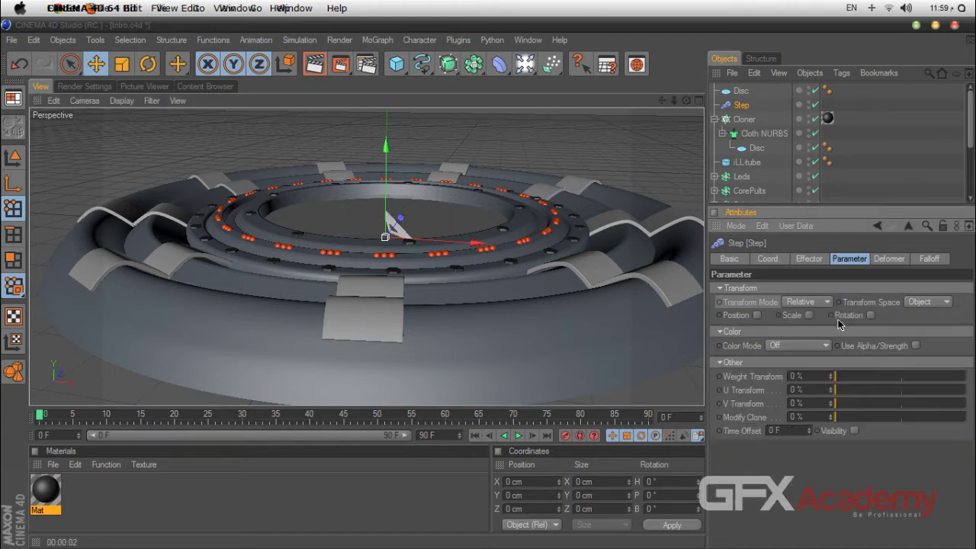
pyautogui.click(757, 315)
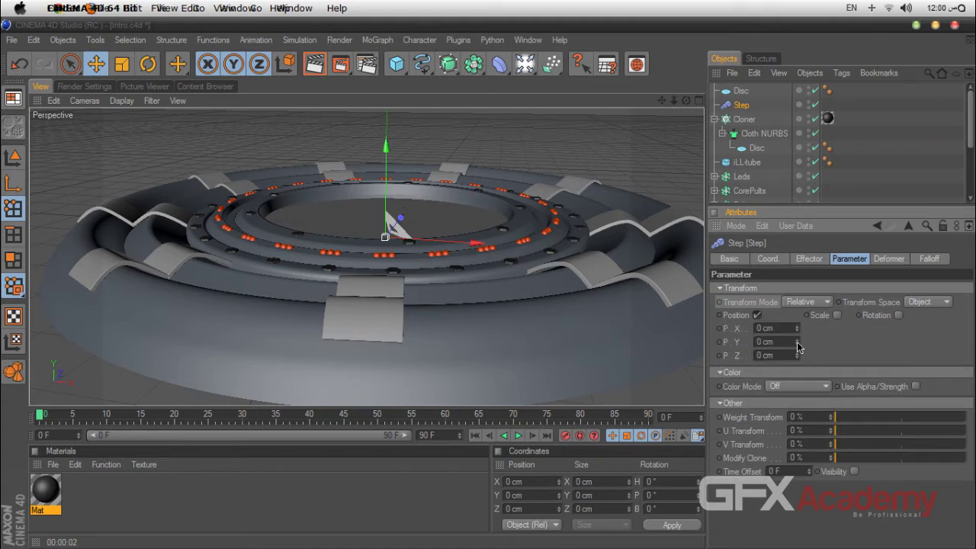
pyautogui.moveTo(686, 101); pyautogui.dragTo(730, 111)
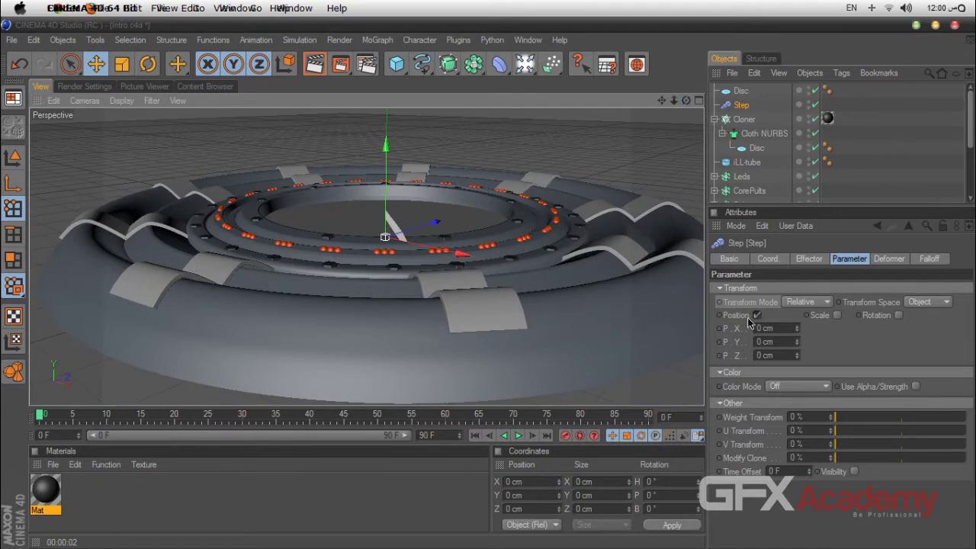
pyautogui.moveTo(798, 346); pyautogui.dragTo(798, 342)
# Raise the blade Disc inside the Cloth NURBS about 23 cm along Y and check the blades from above
pyautogui.click(756, 148)
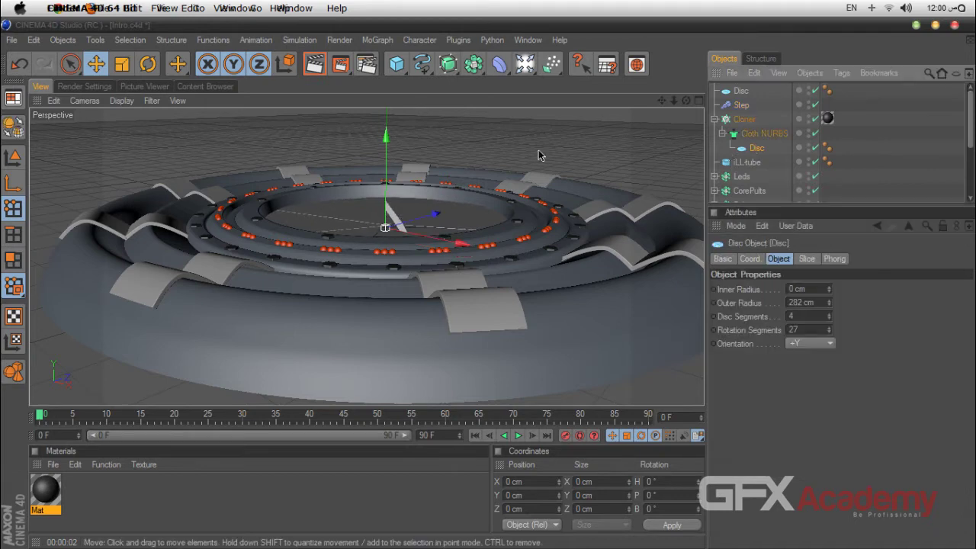
pyautogui.moveTo(386, 136); pyautogui.dragTo(386, 119)
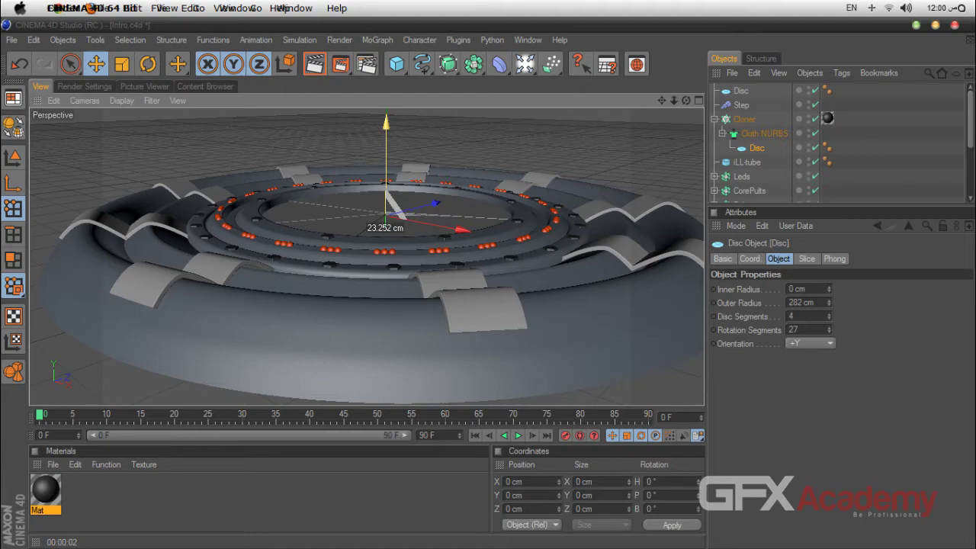
pyautogui.moveTo(686, 100); pyautogui.dragTo(640, 143)
pyautogui.scroll(4, 613, 163)
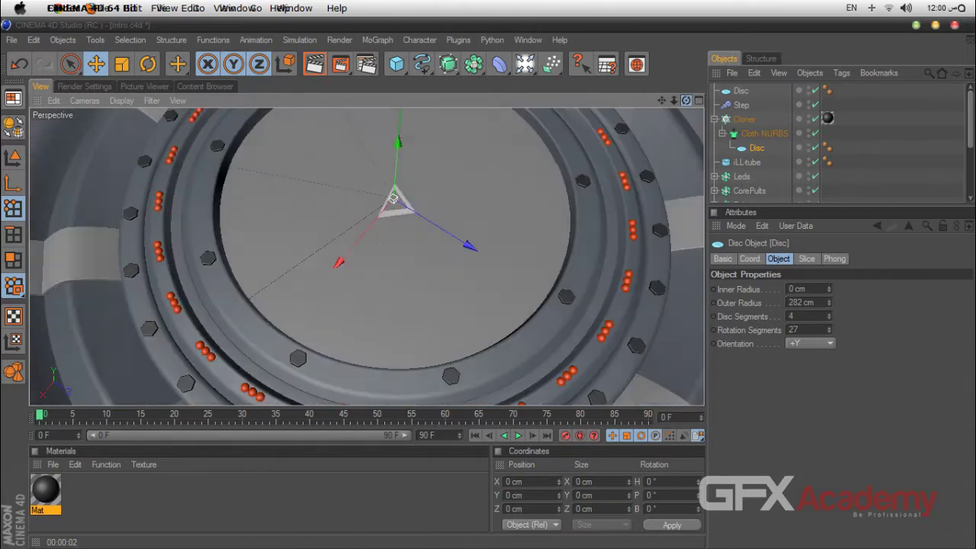
pyautogui.moveTo(686, 122); pyautogui.dragTo(866, 258)
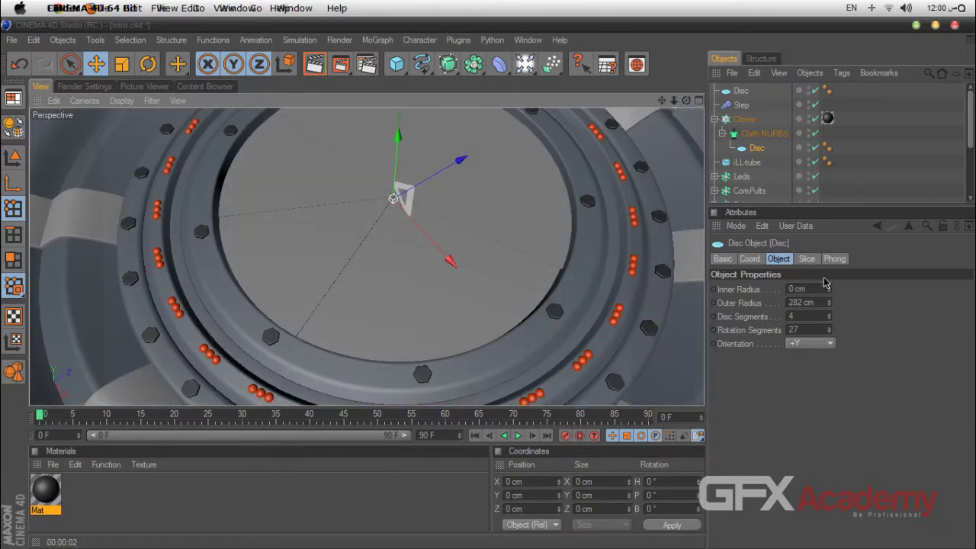
# Reduce the blade Disc's outer radius to 255 cm and open the iris by setting the Cloner's radius to 177 cm
pyautogui.click(744, 119)
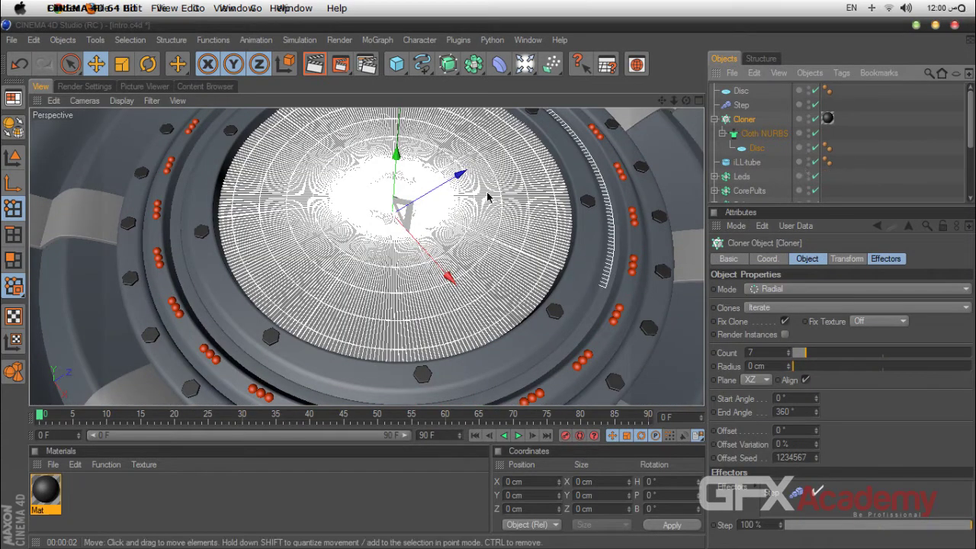
pyautogui.click(756, 148)
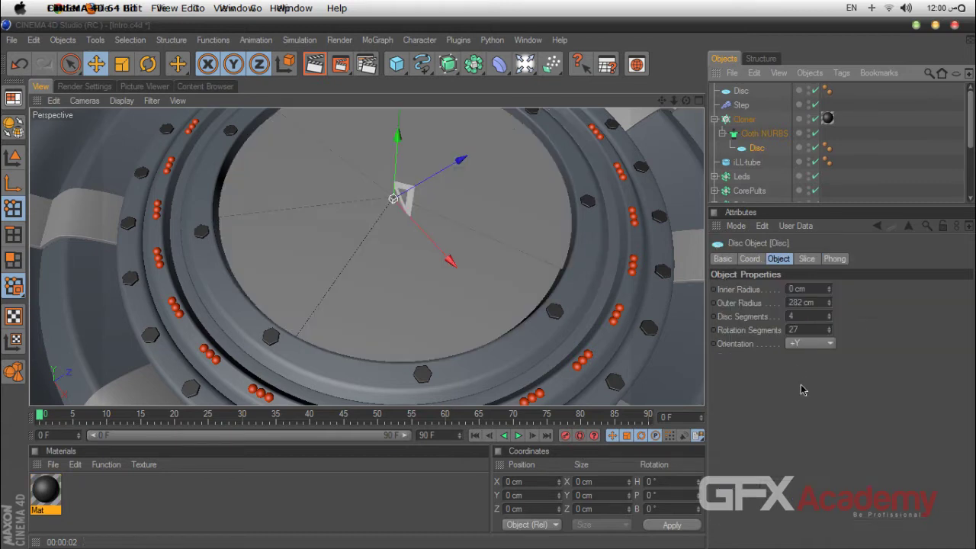
pyautogui.moveTo(829, 305); pyautogui.dragTo(828, 311)
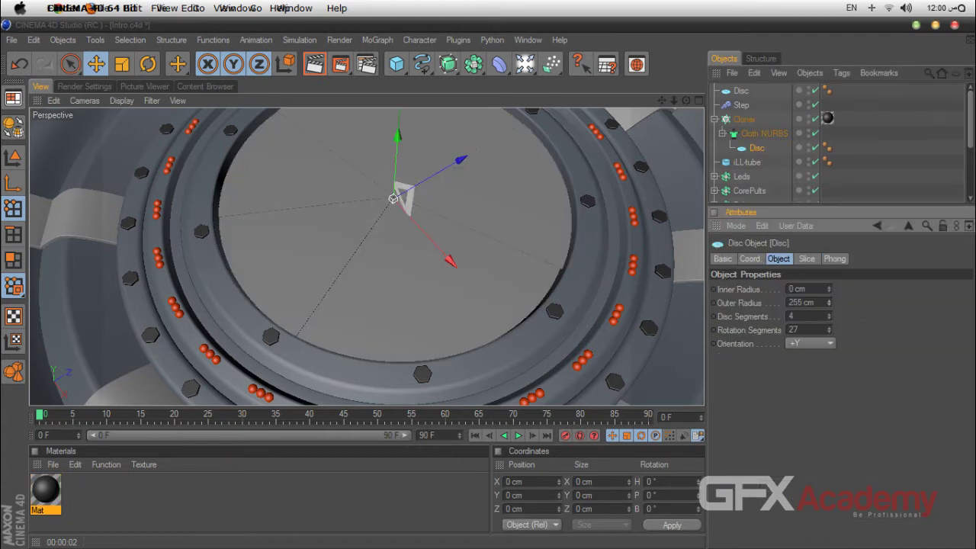
pyautogui.click(745, 120)
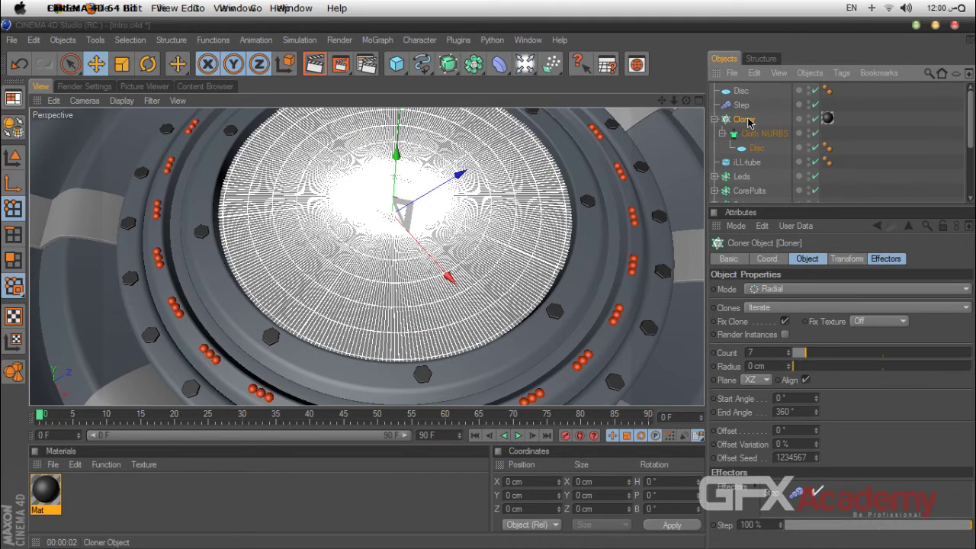
pyautogui.moveTo(800, 371)
pyautogui.mouseDown()
pyautogui.moveTo(839, 368)
pyautogui.moveTo(814, 368)
pyautogui.moveTo(828, 367)
pyautogui.mouseUp()
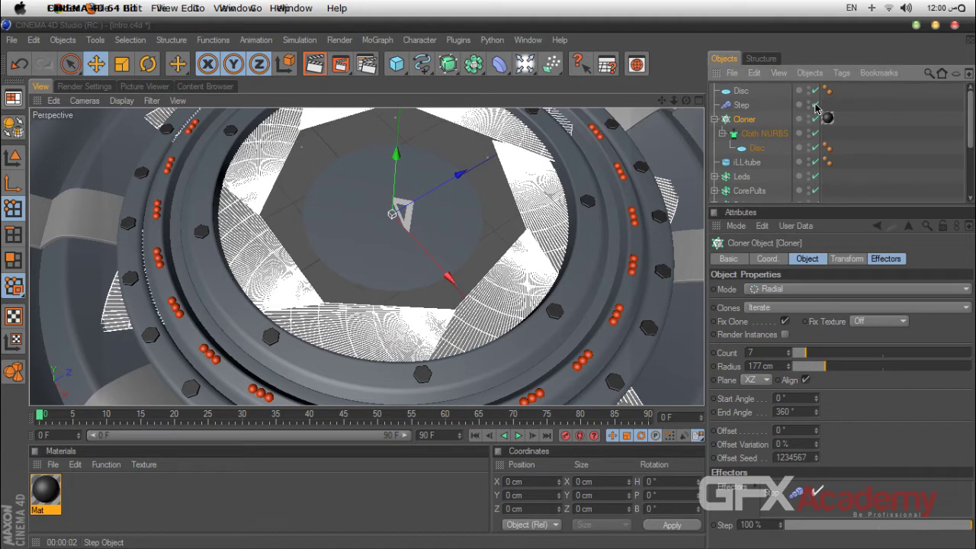
# Reduce the blade Disc's outer radius to 227 cm and lower the Disc slightly along Y
pyautogui.click(757, 147)
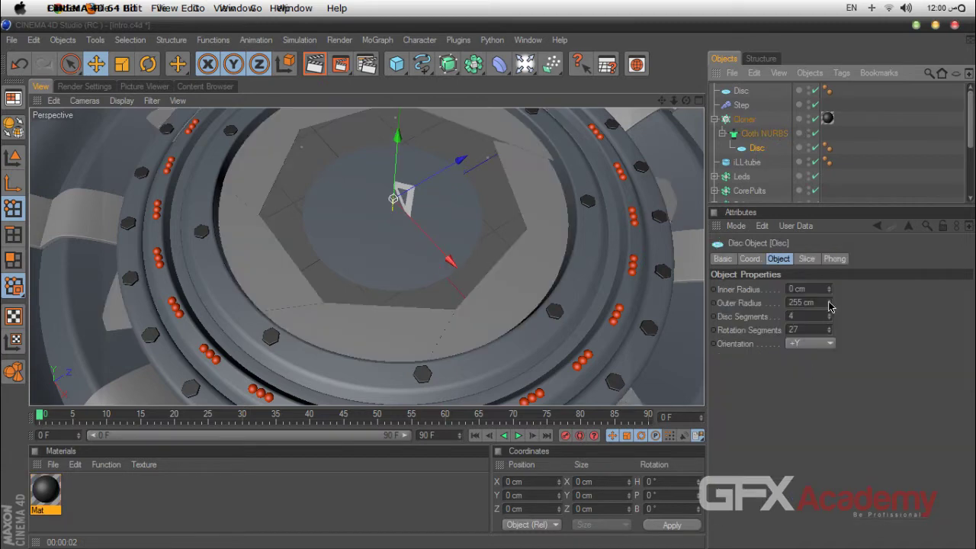
pyautogui.moveTo(828, 305)
pyautogui.mouseDown()
pyautogui.moveTo(828, 335)
pyautogui.moveTo(829, 320)
pyautogui.mouseUp()
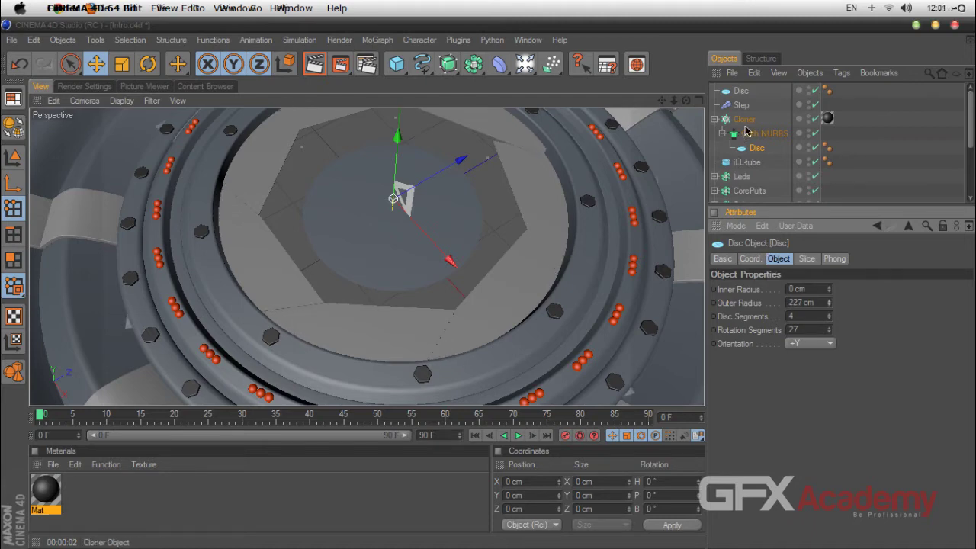
pyautogui.moveTo(406, 149); pyautogui.dragTo(406, 156)
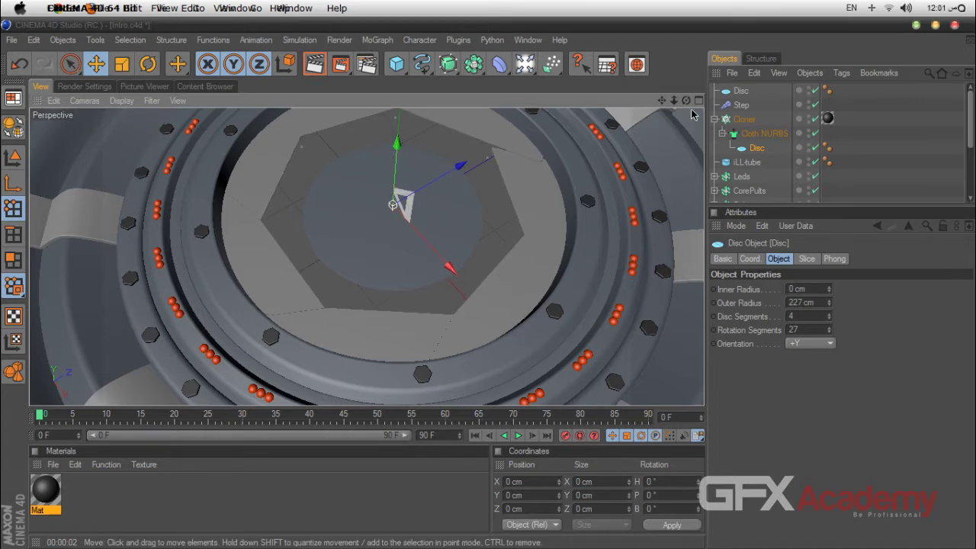
pyautogui.moveTo(688, 105); pyautogui.dragTo(693, 71)
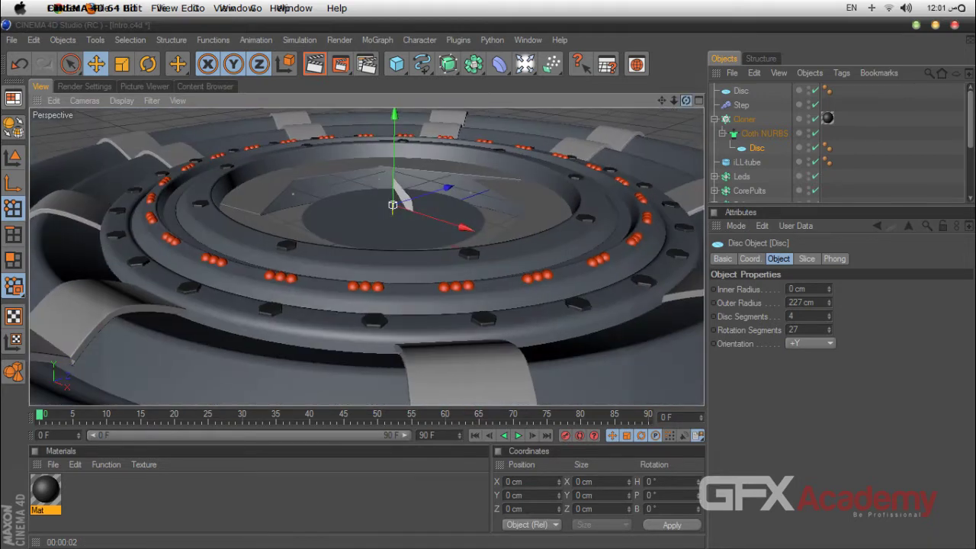
# Increase the Cloth NURBS thickness to 8 cm to make the blades thicker
pyautogui.click(762, 133)
pyautogui.click(806, 327)
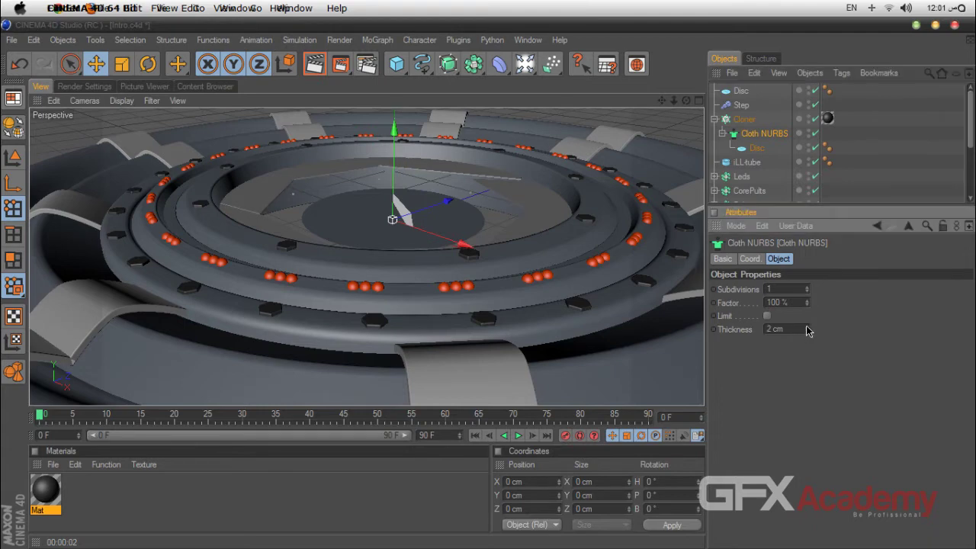
pyautogui.click(806, 327)
pyautogui.click(807, 327)
pyautogui.click(807, 327)
pyautogui.click(806, 327)
pyautogui.click(806, 327)
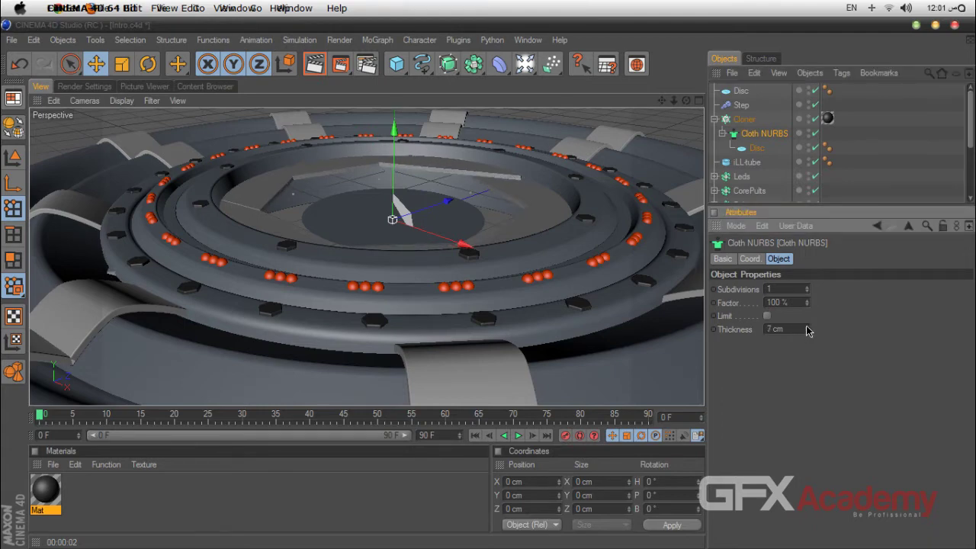
pyautogui.click(807, 327)
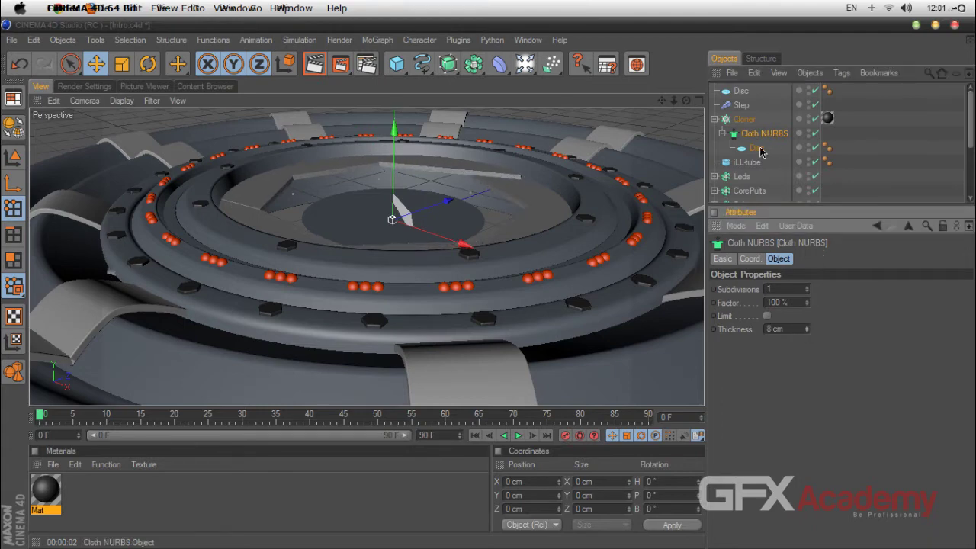
# Set the Step effector's Y position offset to 3 cm and widen the Cloner's radius to 192 cm
pyautogui.click(744, 105)
pyautogui.moveTo(799, 348); pyautogui.dragTo(796, 341)
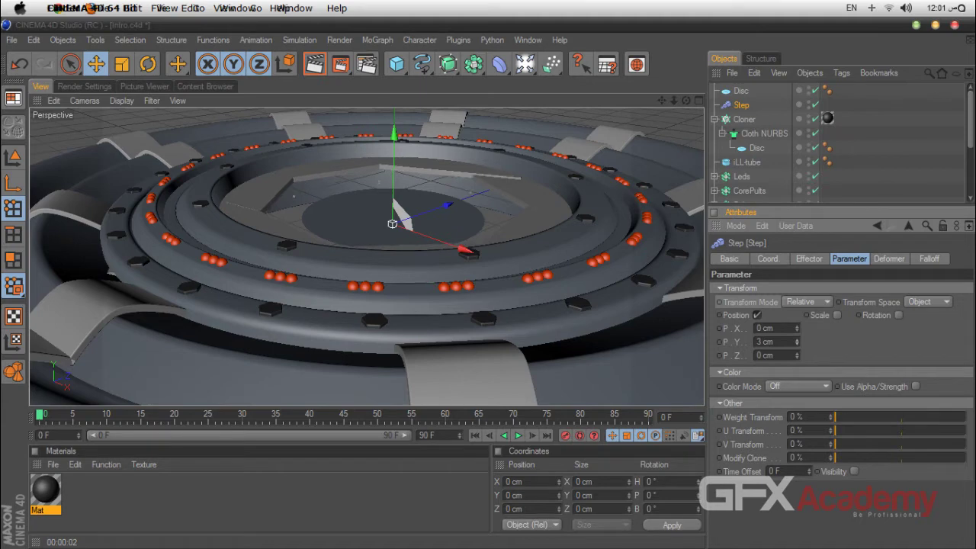
pyautogui.click(746, 120)
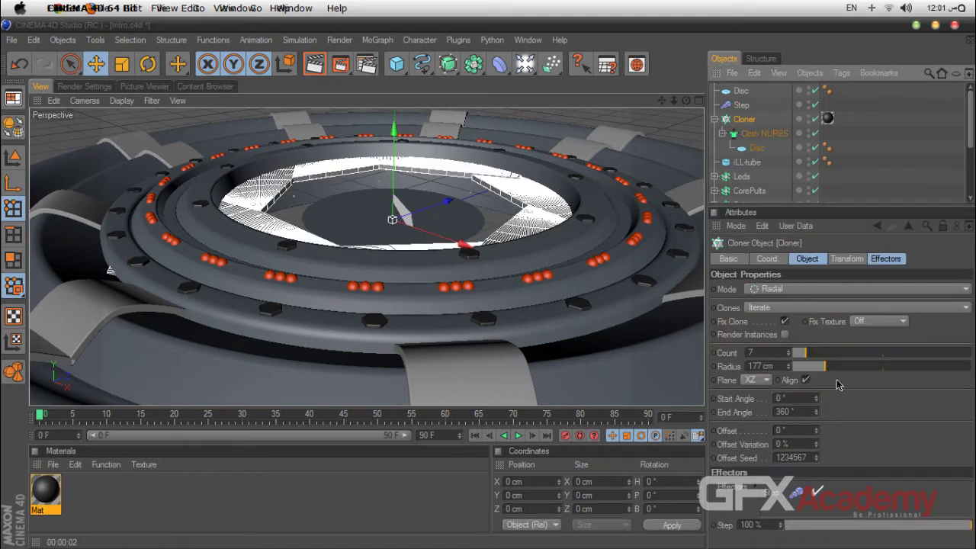
pyautogui.moveTo(823, 373); pyautogui.dragTo(825, 374)
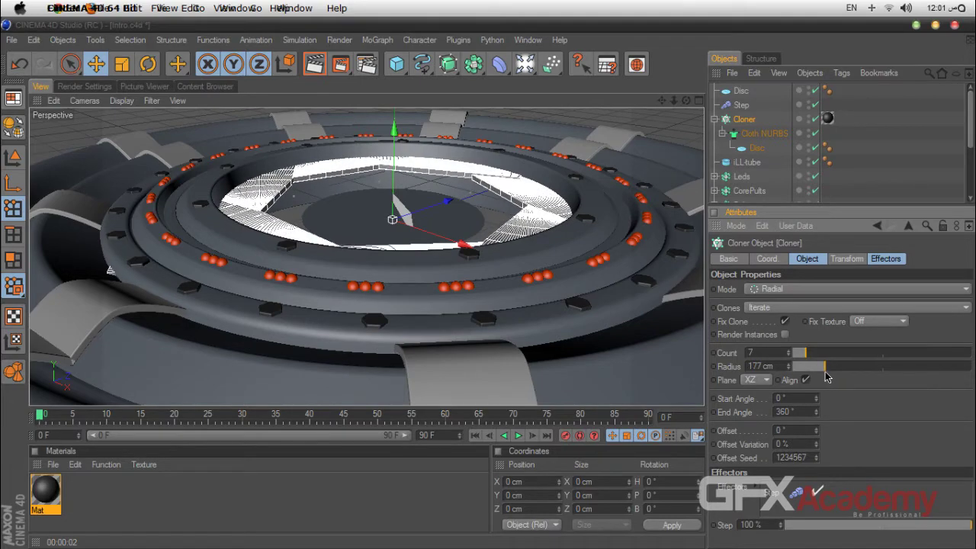
pyautogui.moveTo(687, 101); pyautogui.dragTo(686, 162)
pyautogui.moveTo(828, 374); pyautogui.dragTo(829, 373)
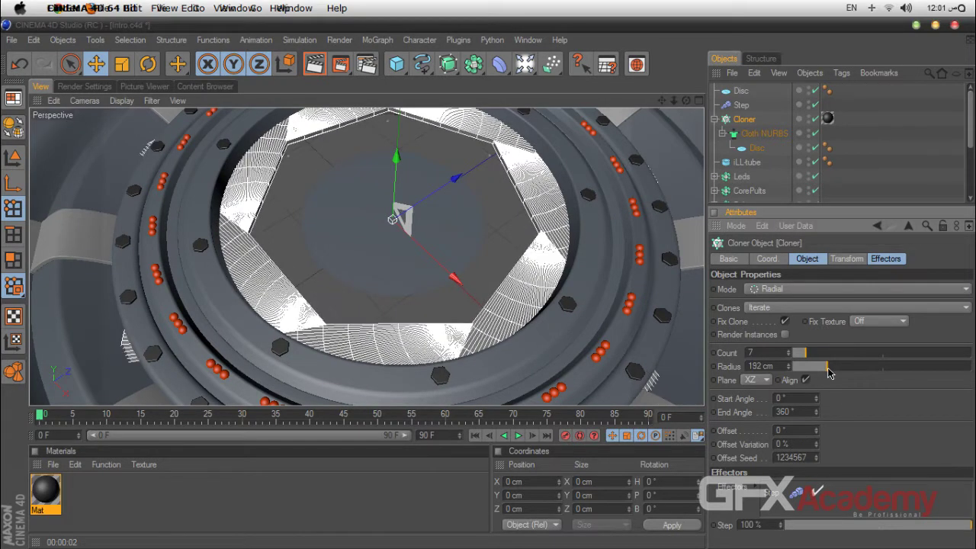
# Lower the blade Disc slightly along Y and narrow the iris by setting the Cloner's radius to 69 cm
pyautogui.click(751, 148)
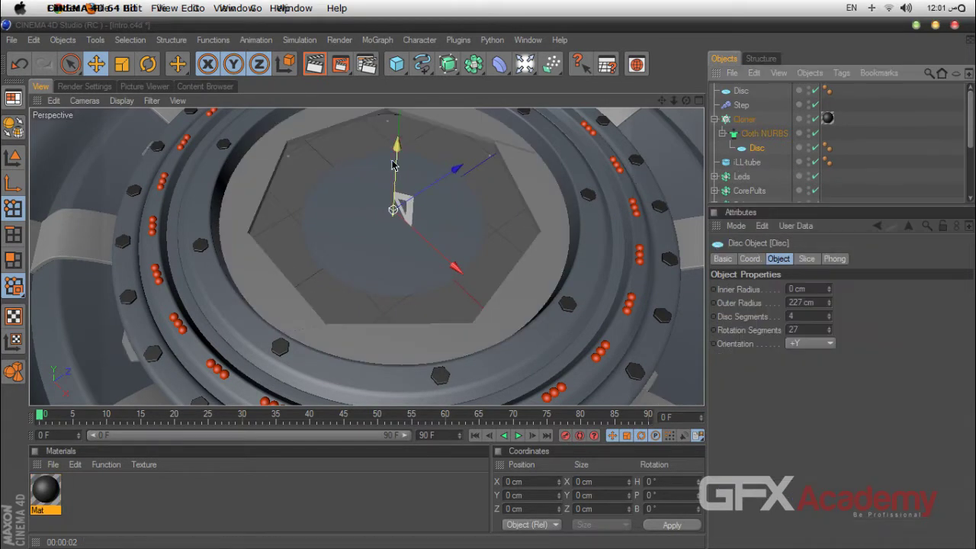
pyautogui.moveTo(398, 204); pyautogui.dragTo(399, 208)
pyautogui.moveTo(394, 163); pyautogui.dragTo(393, 162)
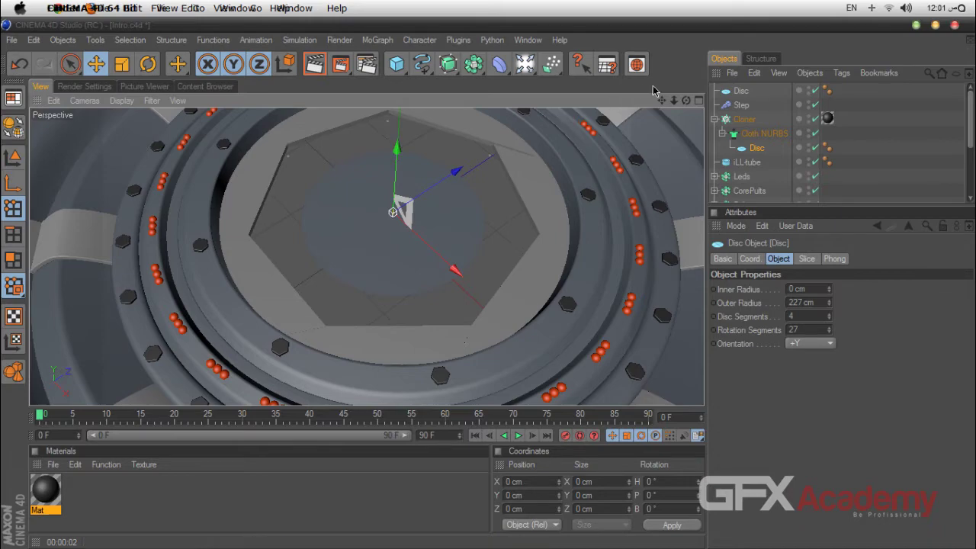
pyautogui.moveTo(686, 101); pyautogui.dragTo(686, 122)
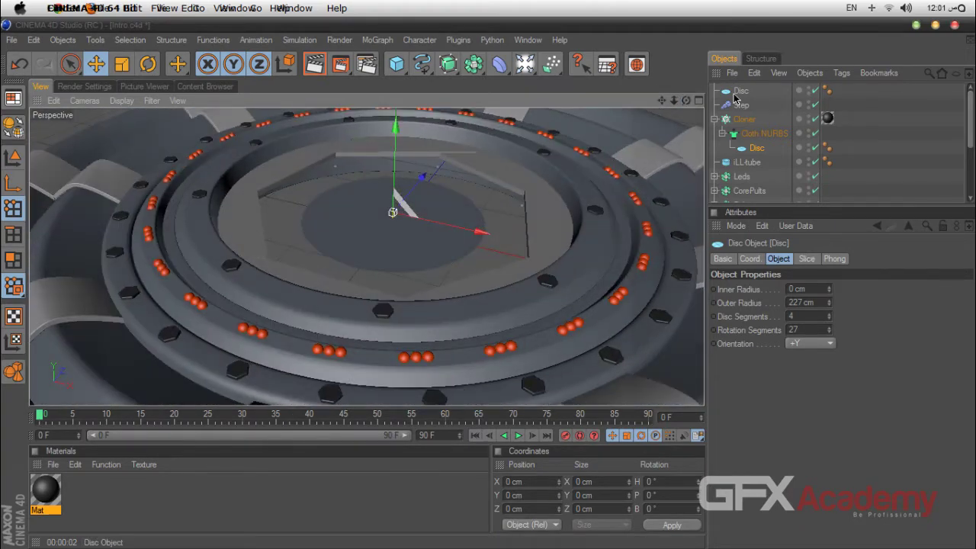
pyautogui.click(743, 120)
pyautogui.moveTo(828, 369); pyautogui.dragTo(809, 375)
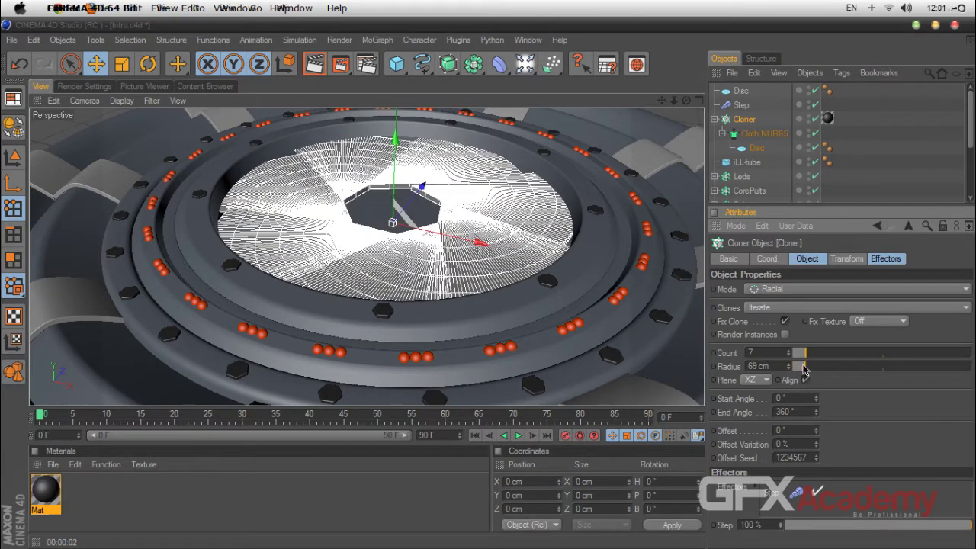
pyautogui.moveTo(686, 101); pyautogui.dragTo(677, 136)
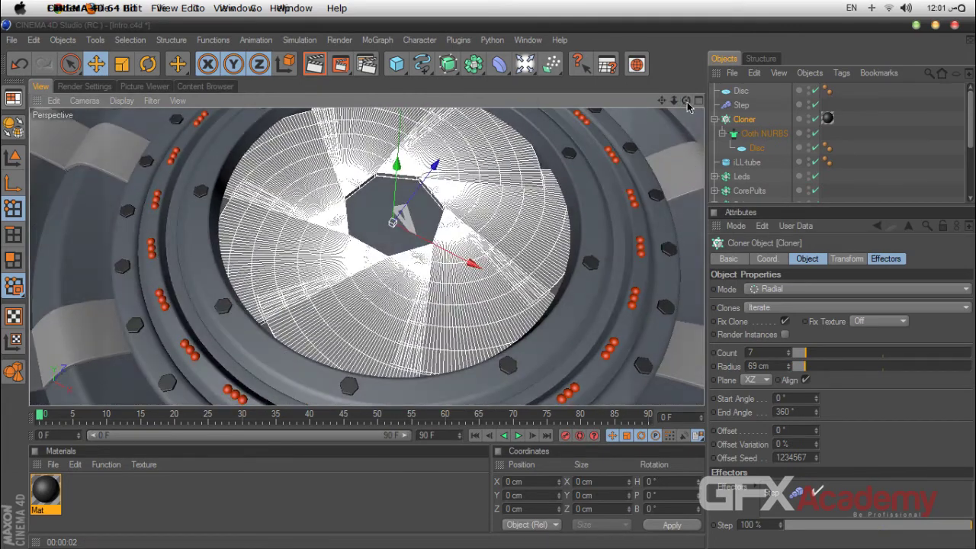
pyautogui.moveTo(661, 100); pyautogui.dragTo(675, 148)
# Rotate the individual blades by setting the Cloner's transform heading to -12°
pyautogui.click(765, 138)
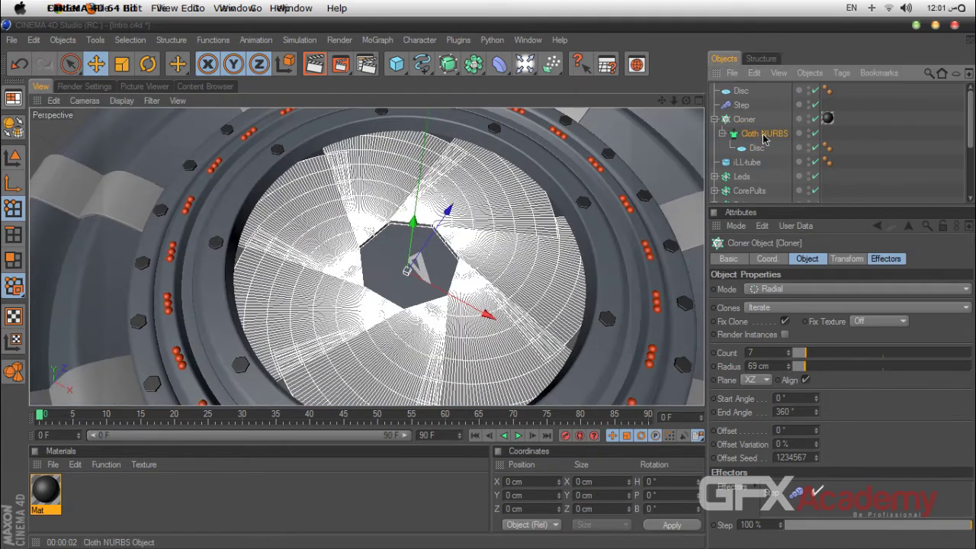
pyautogui.click(746, 124)
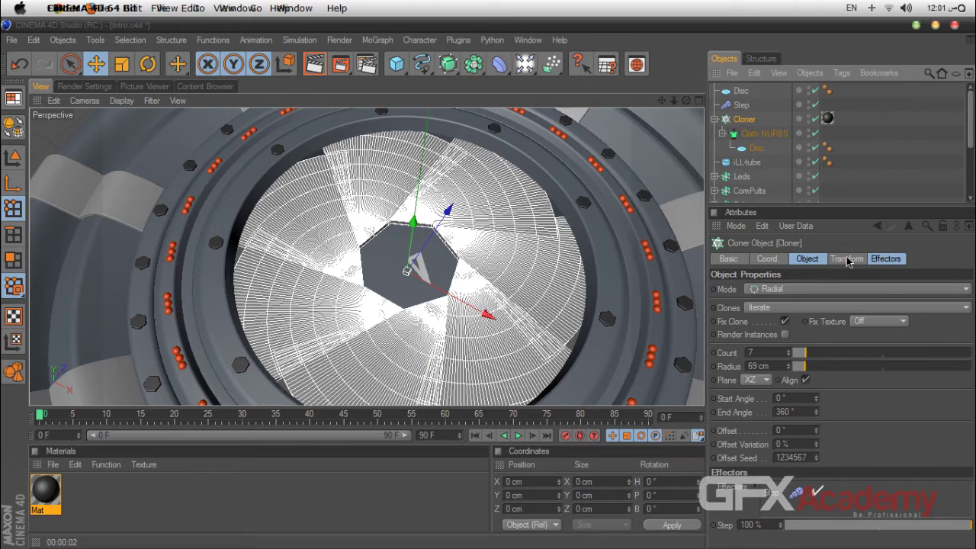
pyautogui.click(849, 259)
pyautogui.moveTo(937, 308); pyautogui.dragTo(936, 297)
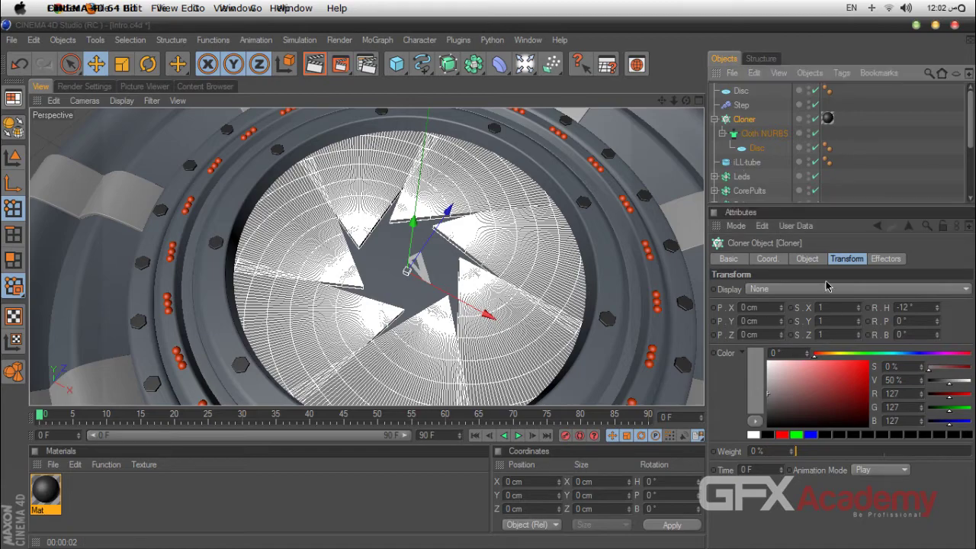
# Widen the Cloner's radius to 145 cm and set the clones' transform heading to -27°
pyautogui.click(807, 258)
pyautogui.moveTo(801, 367); pyautogui.dragTo(820, 372)
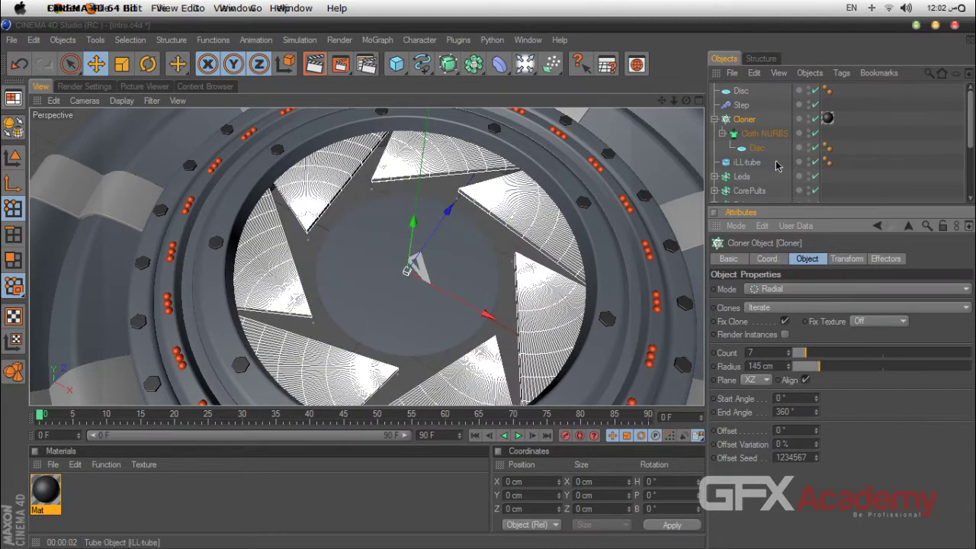
pyautogui.click(845, 258)
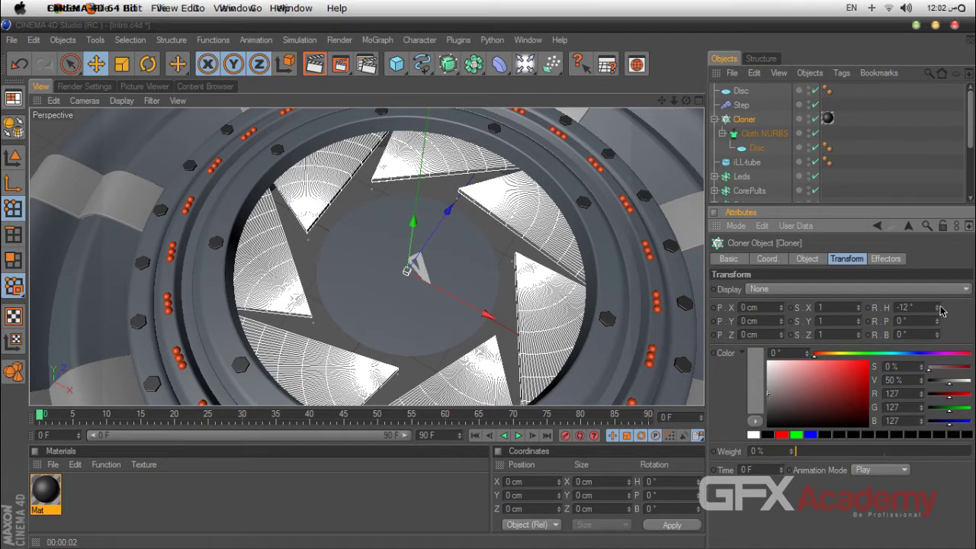
pyautogui.moveTo(940, 307); pyautogui.dragTo(939, 320)
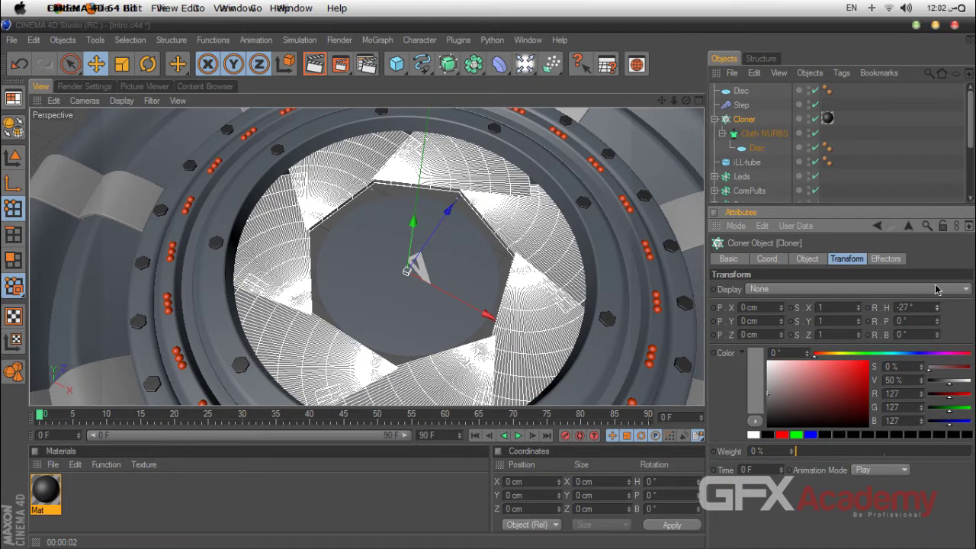
# Enlarge the blade Disc's outer radius to 243 cm and open the iris by setting the Cloner's radius to 228 cm
pyautogui.click(757, 147)
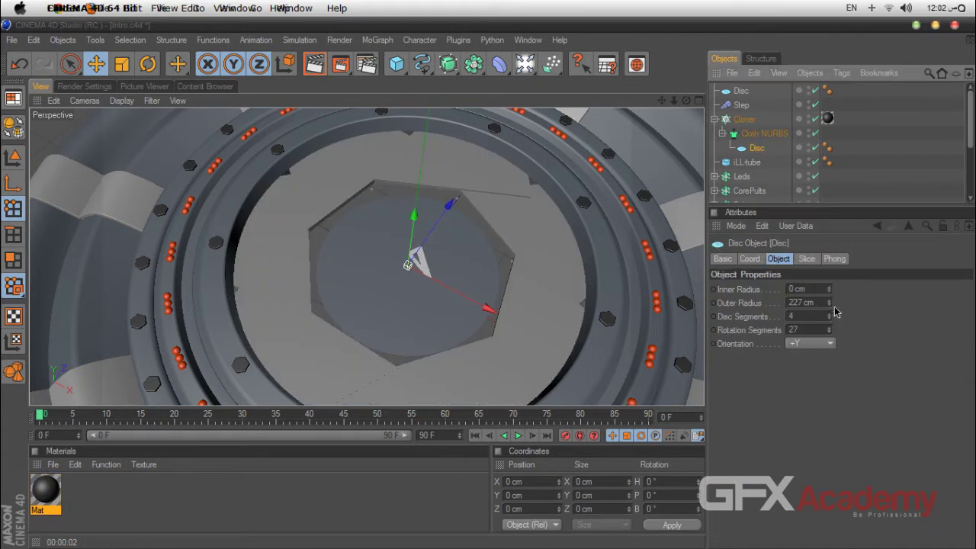
pyautogui.moveTo(829, 304); pyautogui.dragTo(829, 299)
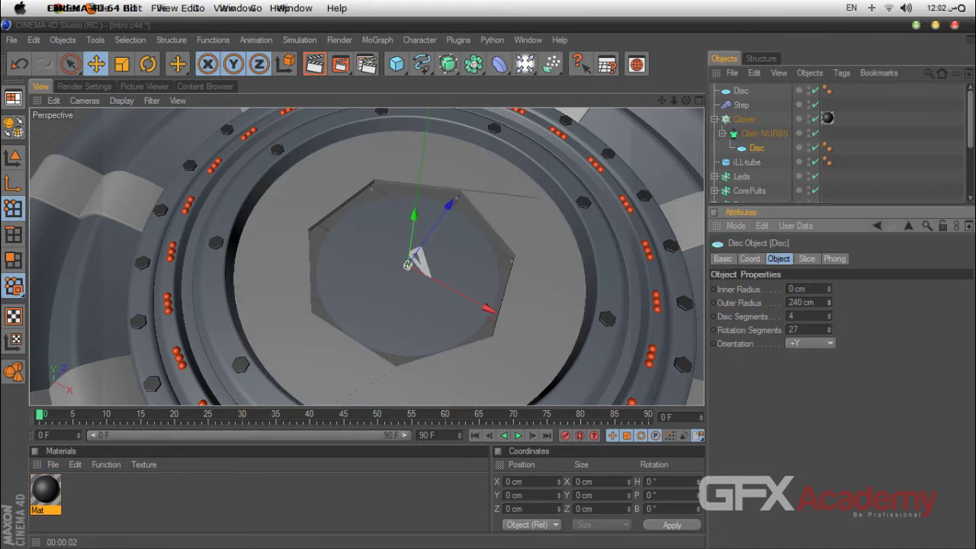
pyautogui.click(740, 119)
pyautogui.click(808, 259)
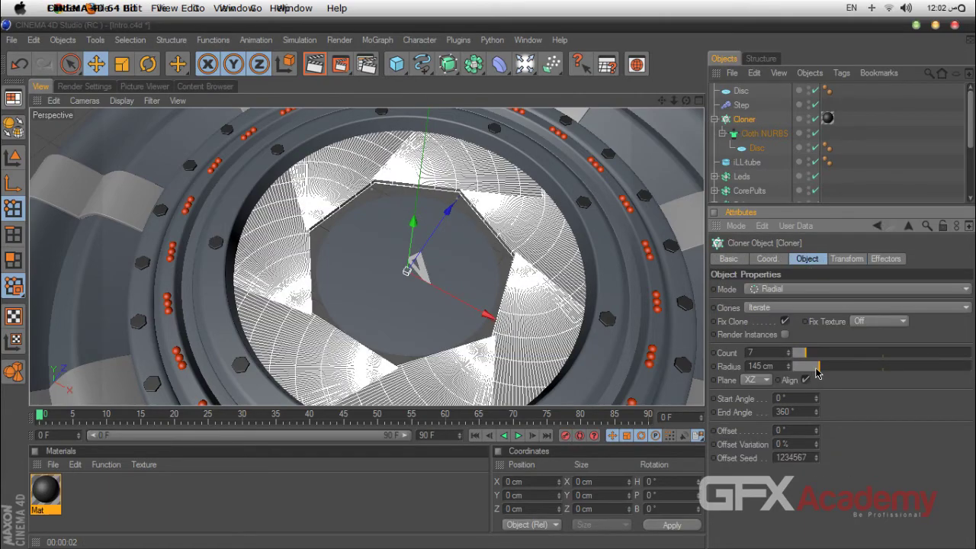
pyautogui.moveTo(816, 371)
pyautogui.mouseDown()
pyautogui.moveTo(795, 374)
pyautogui.moveTo(830, 373)
pyautogui.mouseUp()
pyautogui.scroll(-3, 573, 245)
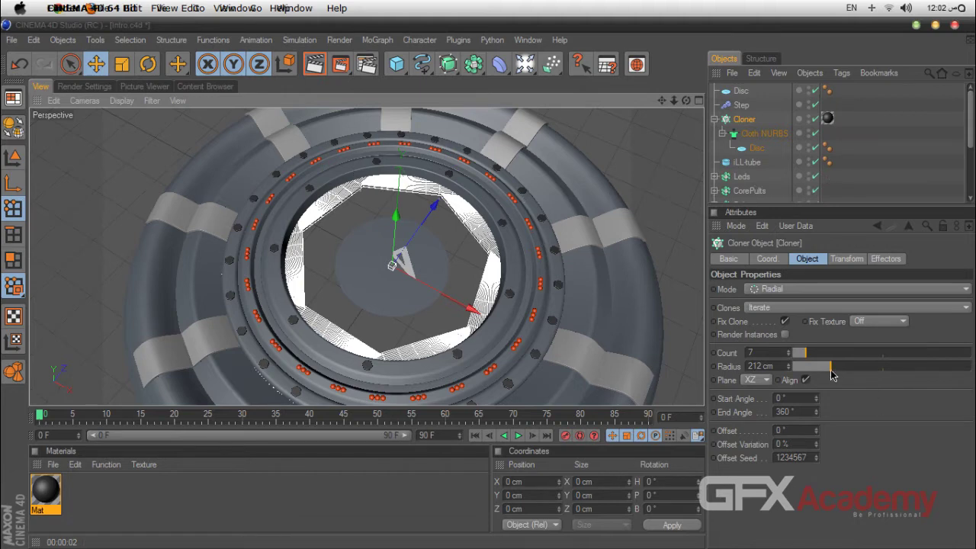
pyautogui.moveTo(832, 374)
pyautogui.mouseDown()
pyautogui.moveTo(818, 371)
pyautogui.moveTo(834, 373)
pyautogui.mouseUp()
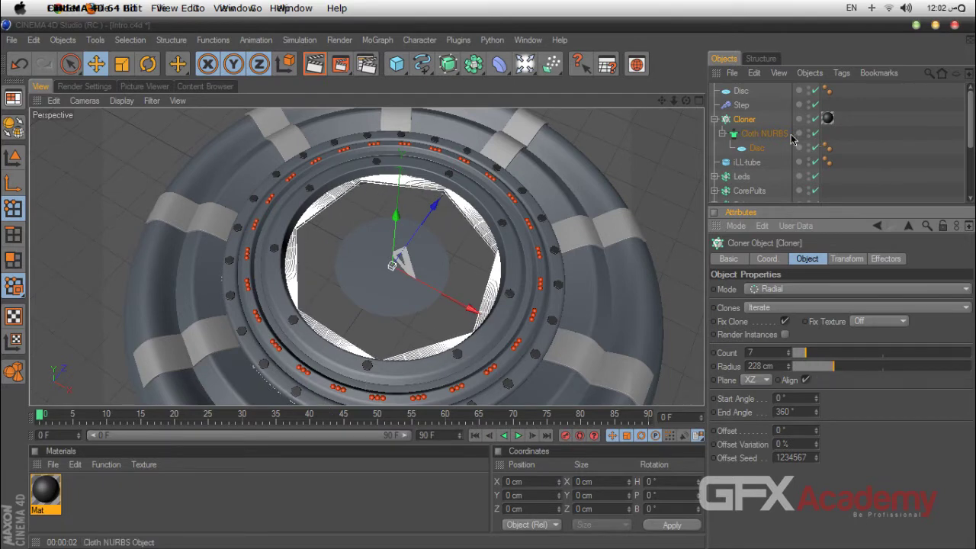
# Nudge the blade Disc slightly up along Y and narrow the iris by setting the Cloner's radius to 93 cm
pyautogui.click(375, 200)
pyautogui.moveTo(395, 210); pyautogui.dragTo(396, 208)
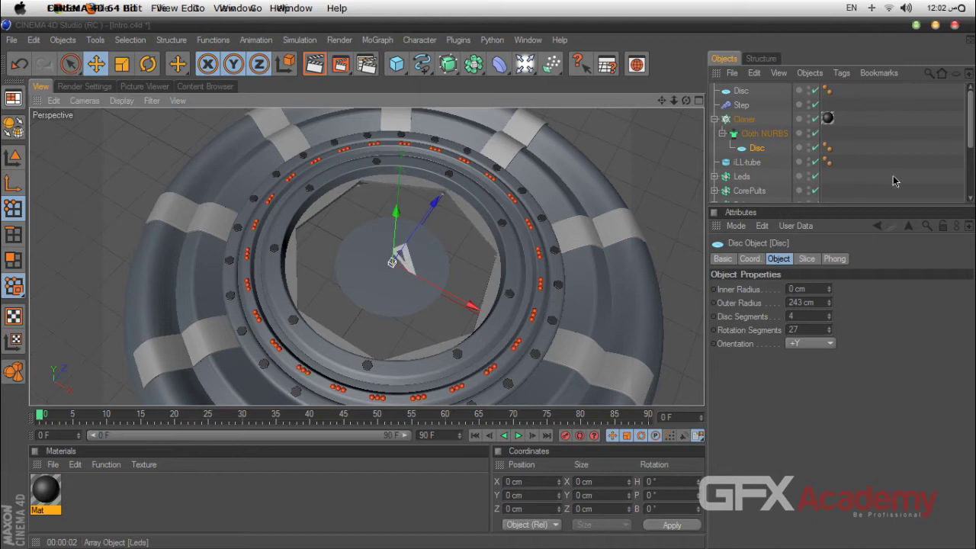
pyautogui.click(745, 120)
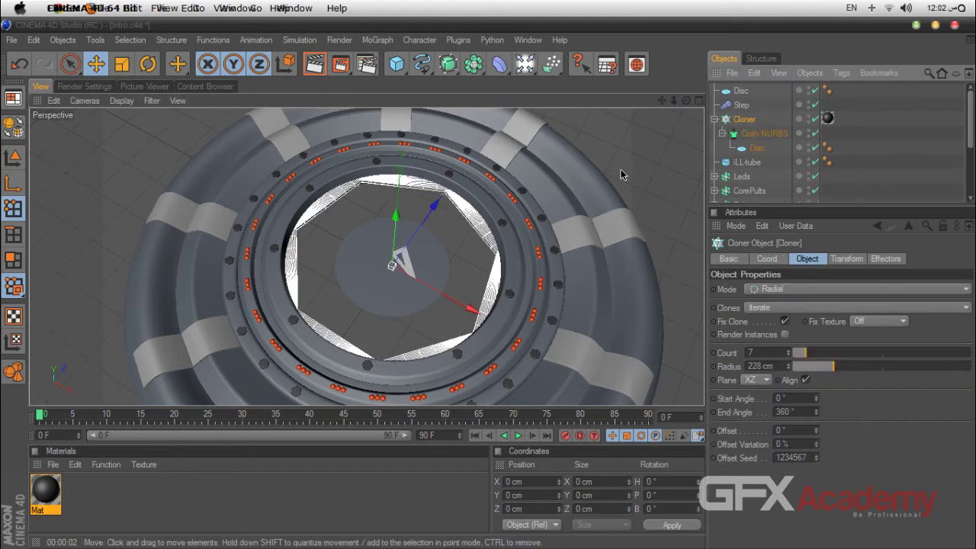
pyautogui.moveTo(830, 369); pyautogui.dragTo(809, 366)
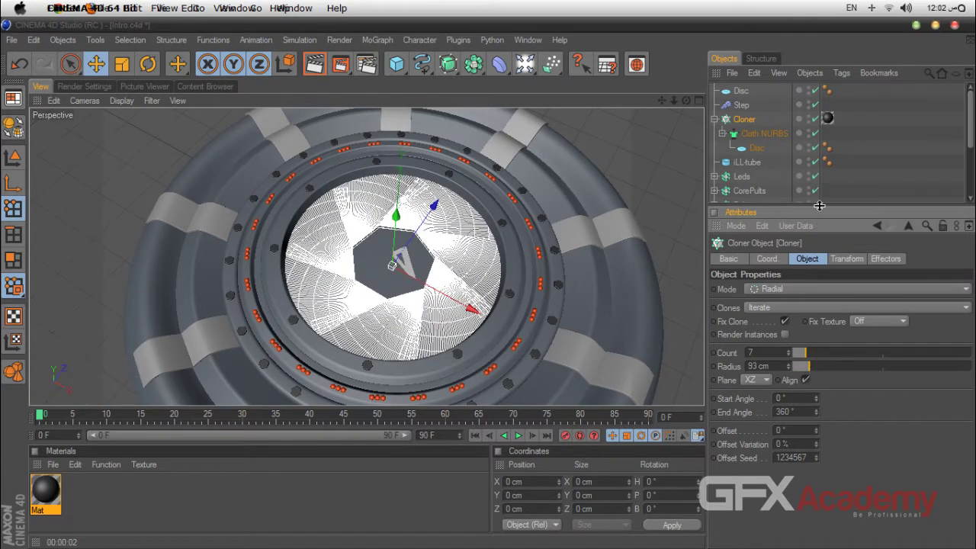
# Set the heading rotation in the Cloner's transform to -32° to turn the blades further
pyautogui.click(841, 179)
pyautogui.moveTo(683, 101); pyautogui.dragTo(663, 104)
pyautogui.scroll(7, 548, 189)
pyautogui.scroll(1, 547, 188)
pyautogui.click(744, 118)
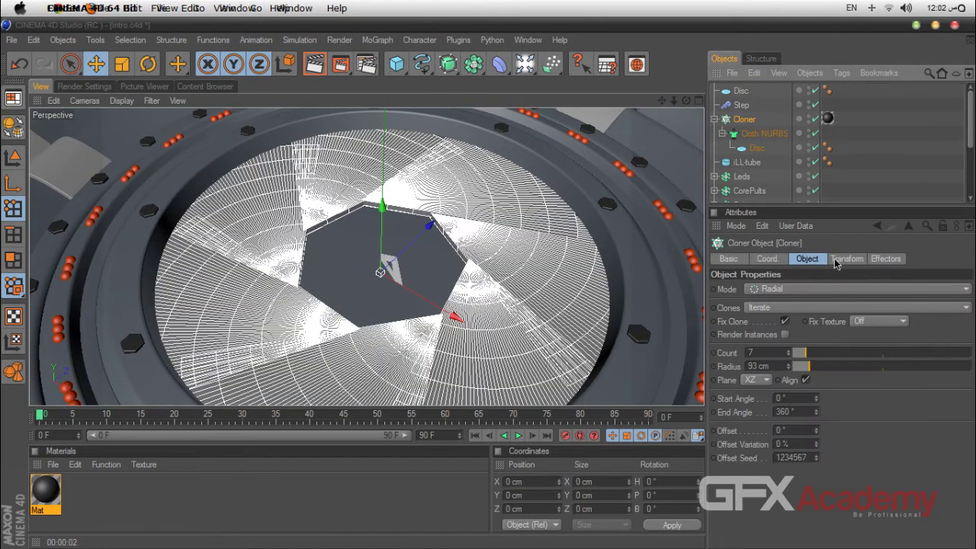
pyautogui.click(837, 262)
pyautogui.click(937, 306)
pyautogui.click(937, 306)
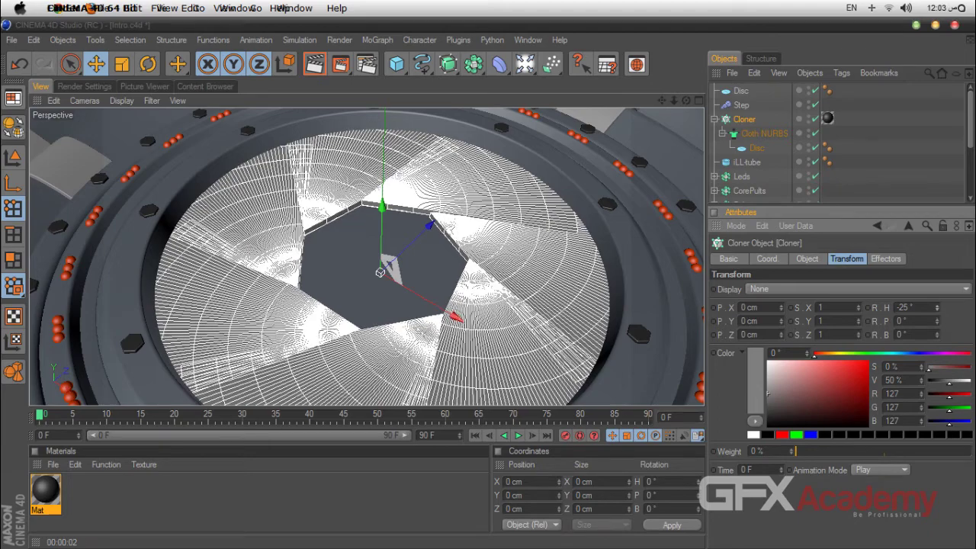
pyautogui.moveTo(938, 308)
pyautogui.mouseDown()
pyautogui.moveTo(937, 317)
pyautogui.moveTo(937, 308)
pyautogui.mouseUp()
# Enlarge the blade Disc's outer radius to about 259 cm and set the Cloner's radius to 145 cm
pyautogui.click(756, 148)
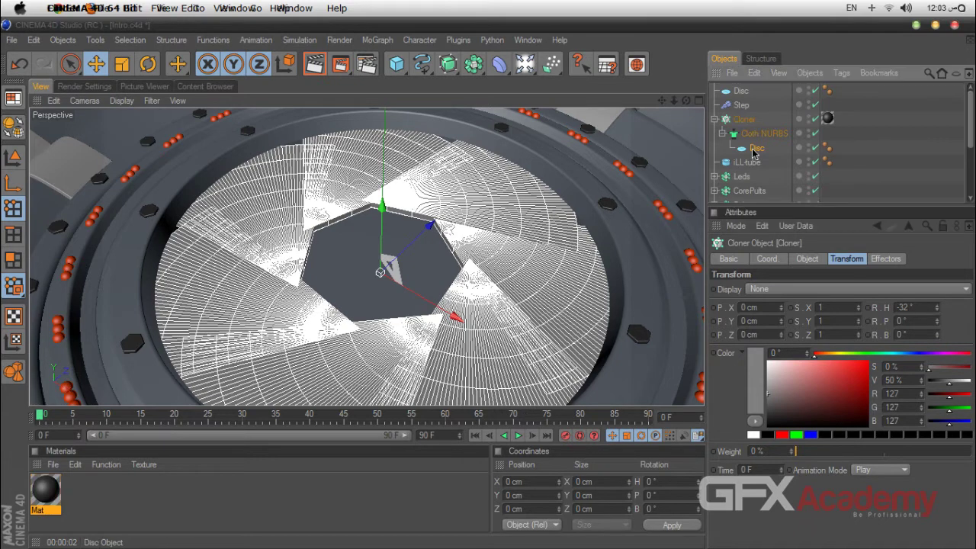
pyautogui.moveTo(828, 303); pyautogui.dragTo(828, 301)
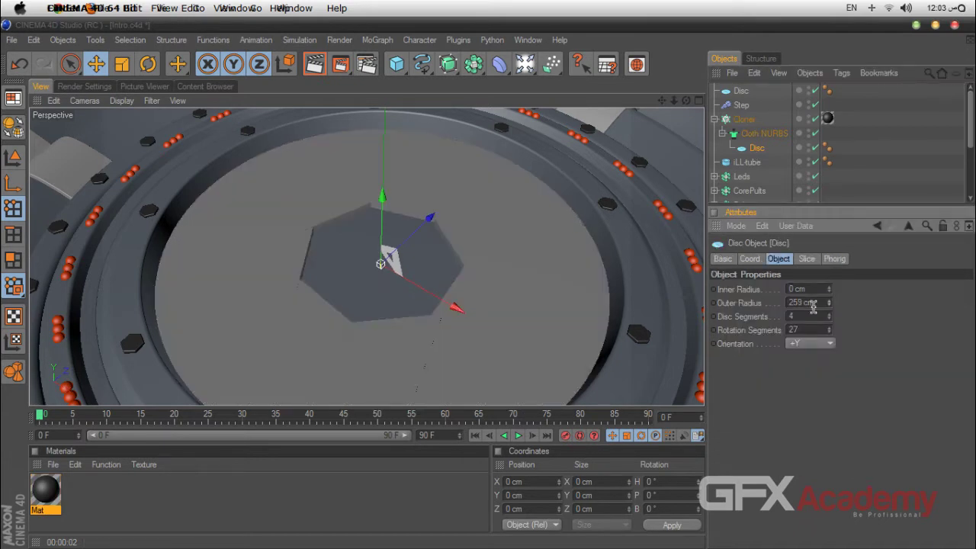
pyautogui.click(744, 119)
pyautogui.click(816, 261)
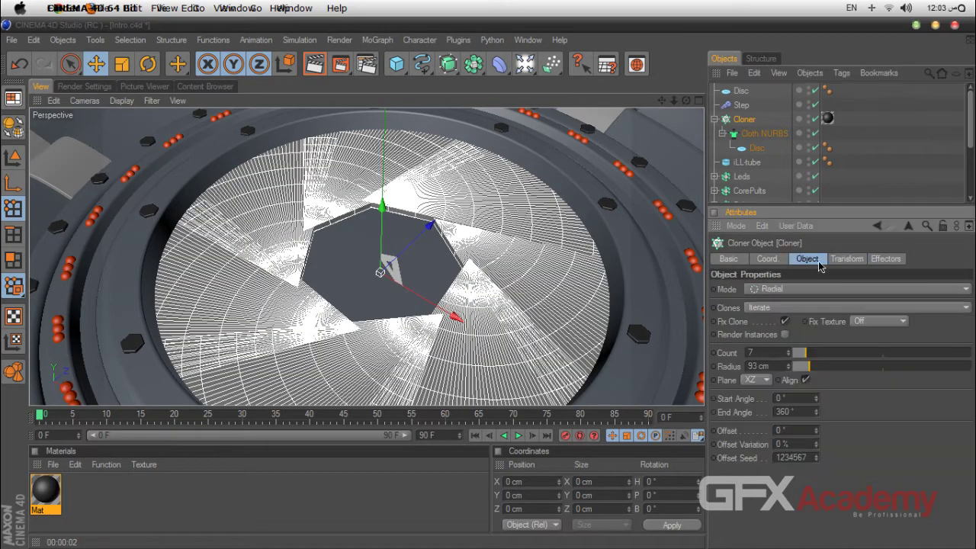
pyautogui.moveTo(811, 372)
pyautogui.mouseDown()
pyautogui.moveTo(797, 370)
pyautogui.moveTo(842, 371)
pyautogui.moveTo(802, 380)
pyautogui.moveTo(821, 379)
pyautogui.mouseUp()
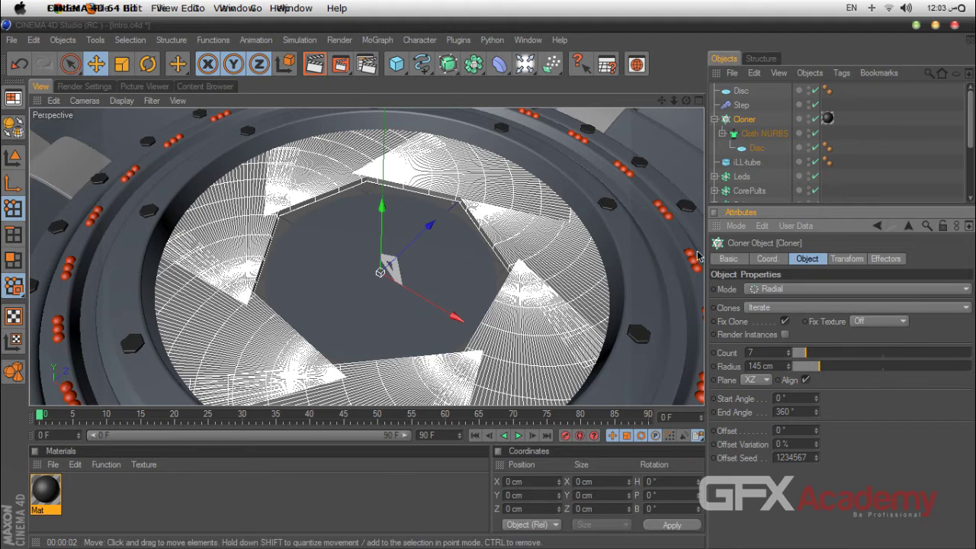
# Lower the standalone Disc along Y to the ring's underside in the Front view and set its outer radius to 431 cm
pyautogui.click(698, 102)
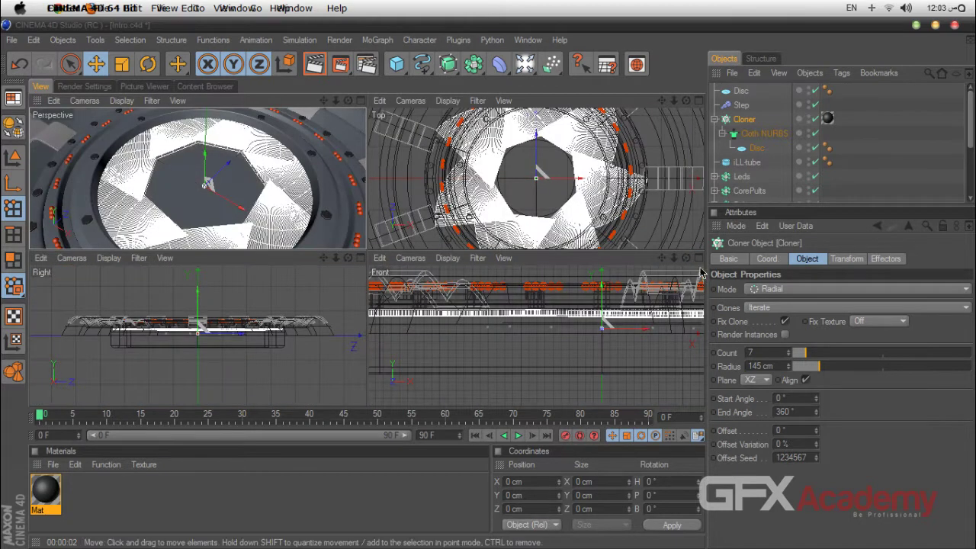
pyautogui.middleClick(700, 270)
pyautogui.scroll(-6, 612, 255)
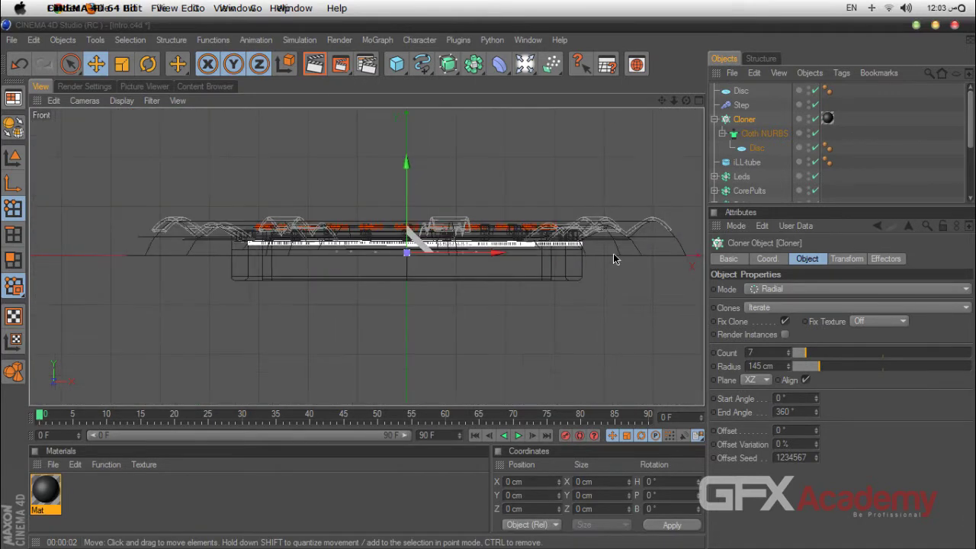
pyautogui.scroll(3, 613, 257)
pyautogui.click(740, 91)
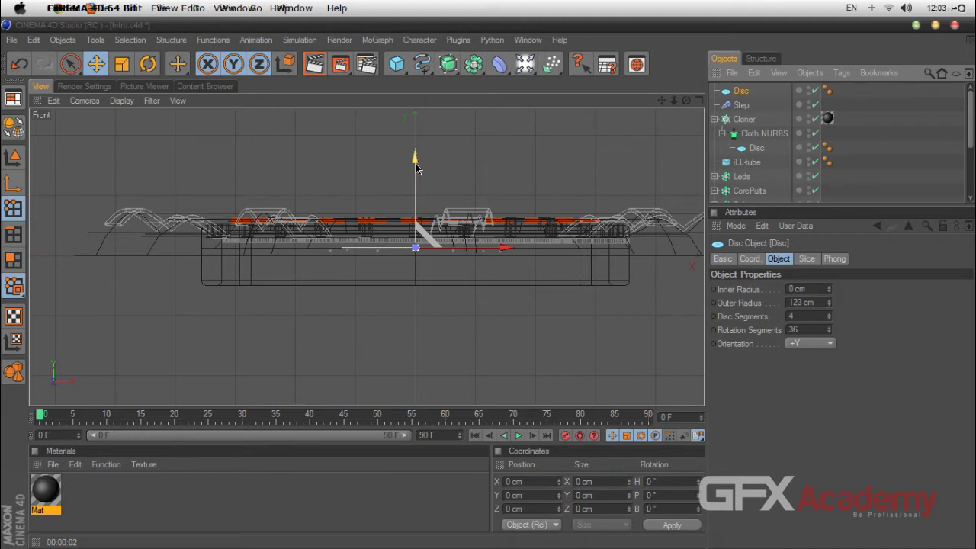
pyautogui.moveTo(415, 168); pyautogui.dragTo(415, 202)
pyautogui.click(829, 299)
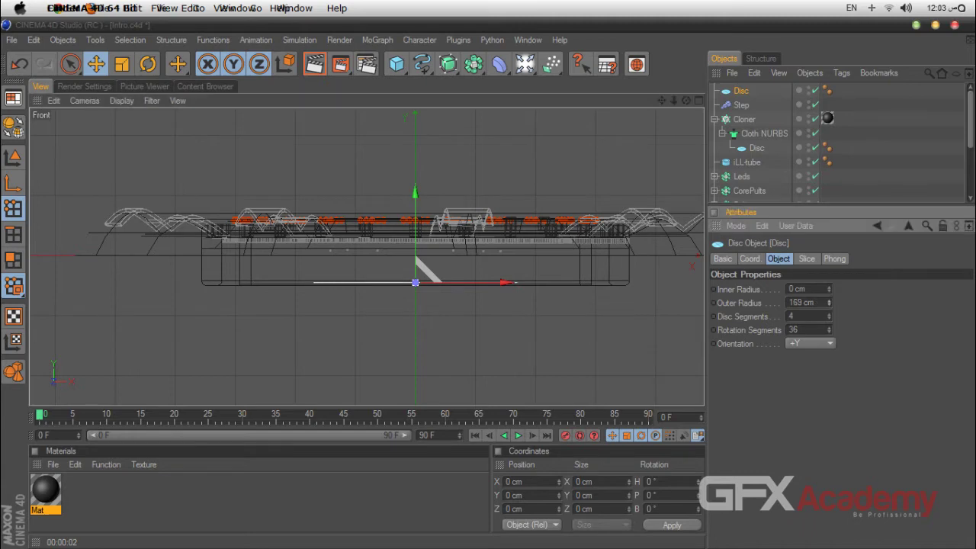
pyautogui.moveTo(829, 303); pyautogui.dragTo(829, 259)
# Check the iris in perspective, then widen the standalone Disc's outer radius to about 480 cm
pyautogui.click(699, 100)
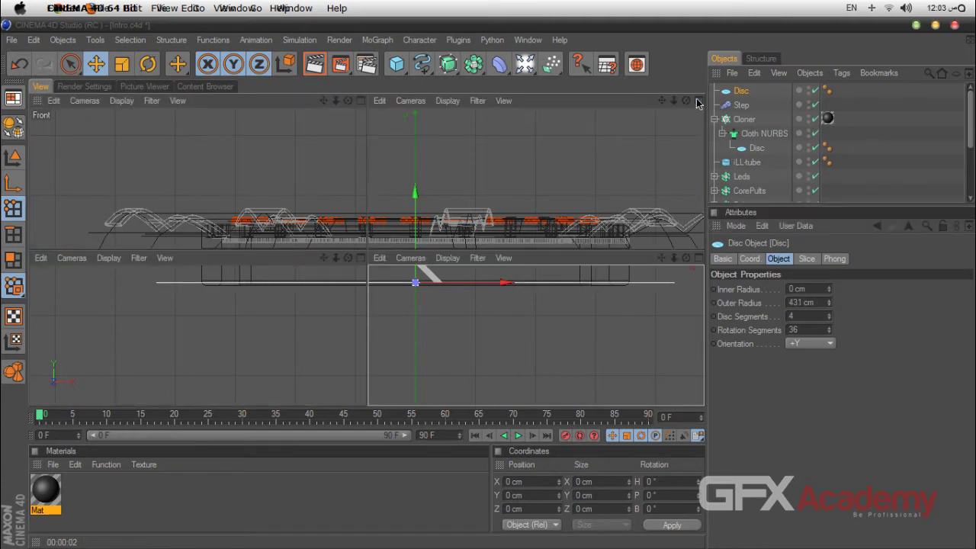
pyautogui.click(361, 101)
pyautogui.click(864, 181)
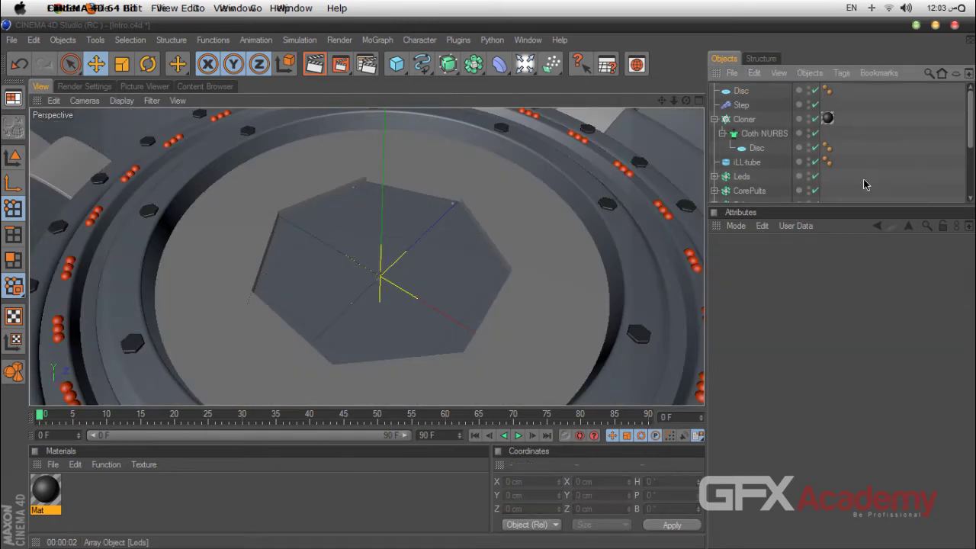
pyautogui.moveTo(686, 101)
pyautogui.mouseDown()
pyautogui.moveTo(686, 32)
pyautogui.moveTo(686, 114)
pyautogui.mouseUp()
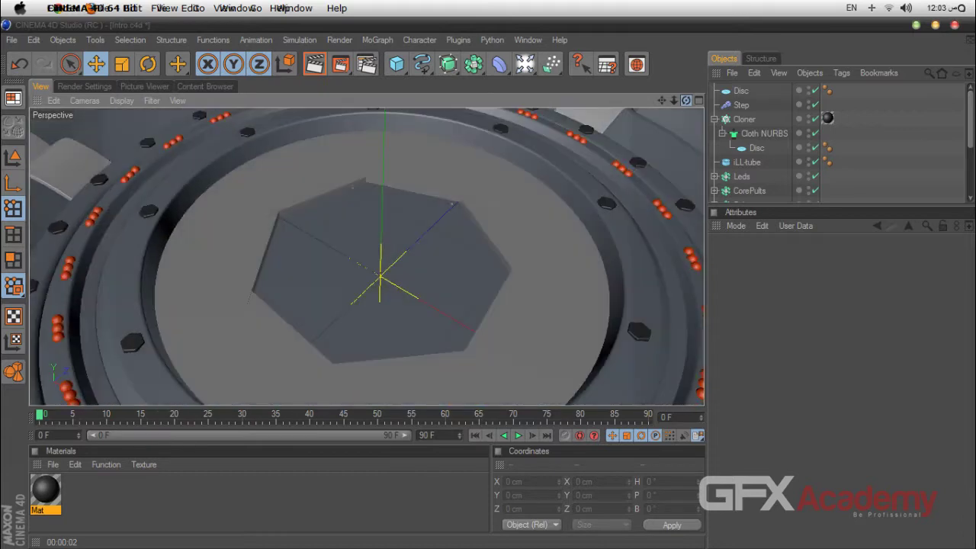
pyautogui.click(699, 101)
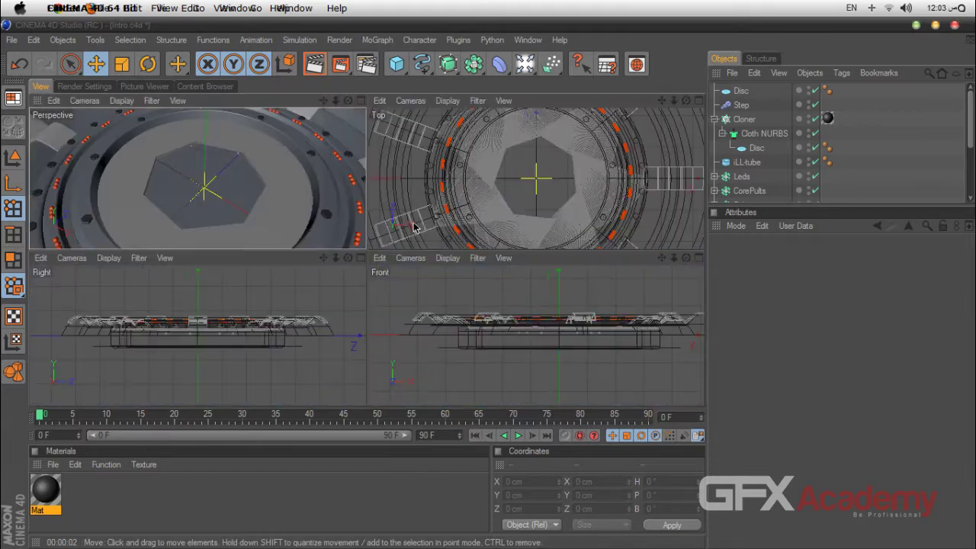
pyautogui.middleClick(355, 277)
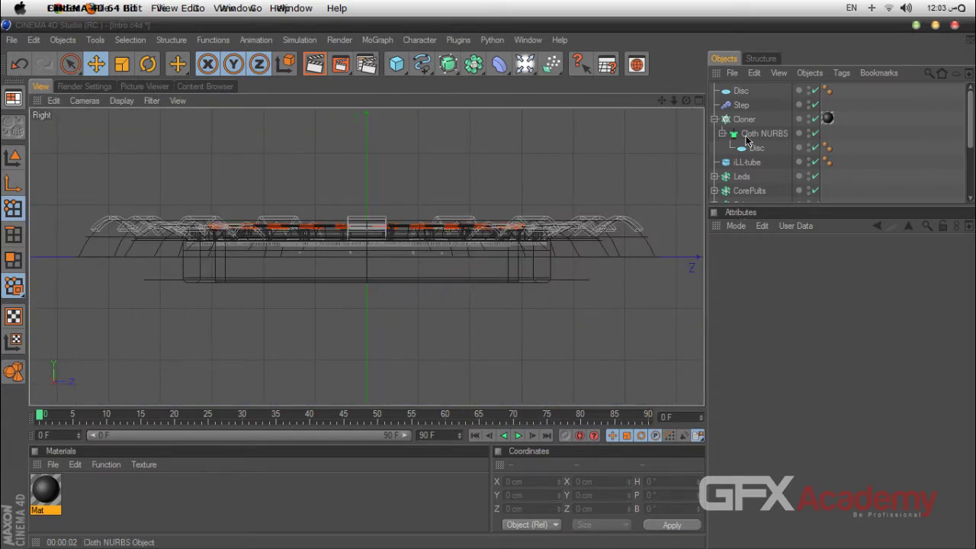
pyautogui.click(740, 91)
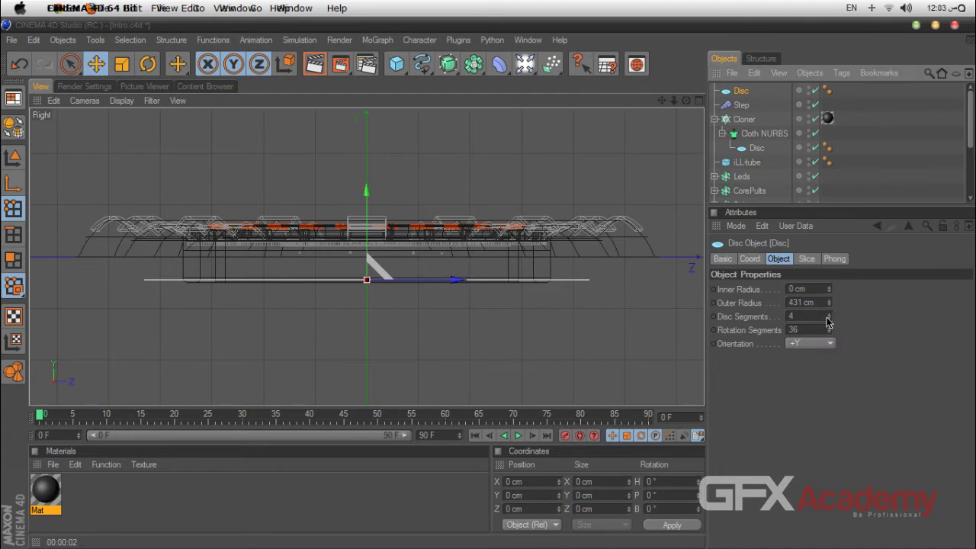
pyautogui.moveTo(829, 304); pyautogui.dragTo(831, 301)
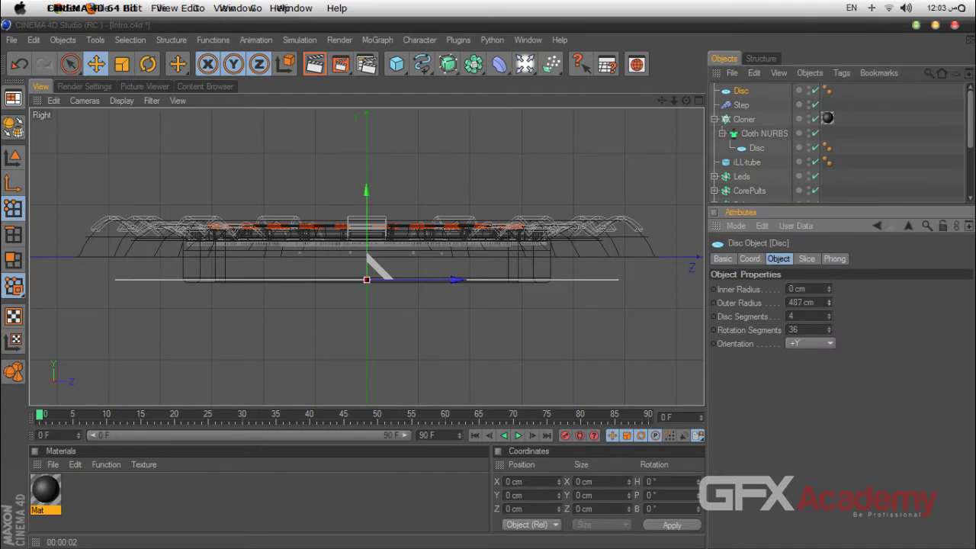
# Make more room for the object list and collapse the Cloner's hierarchy
pyautogui.moveTo(789, 222); pyautogui.dragTo(790, 279)
pyautogui.click(715, 149)
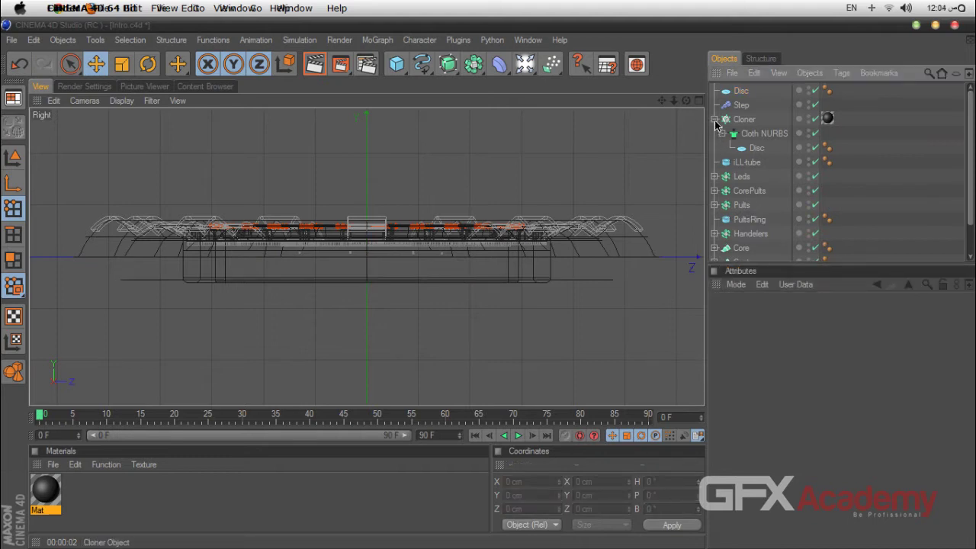
pyautogui.click(715, 119)
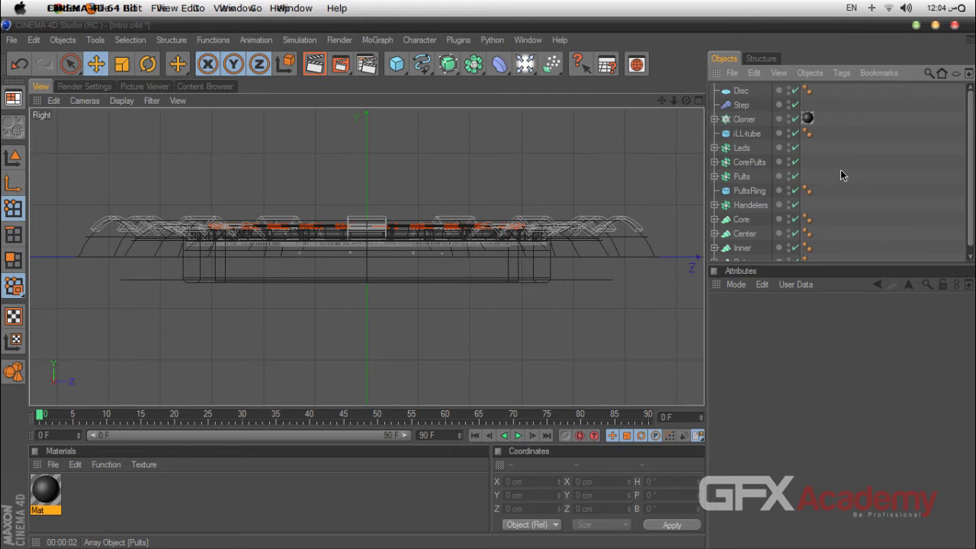
# Add a Tube at the ring's center with a height of 14 cm and an outer radius of about 274 cm
pyautogui.moveTo(397, 64); pyautogui.dragTo(468, 157)
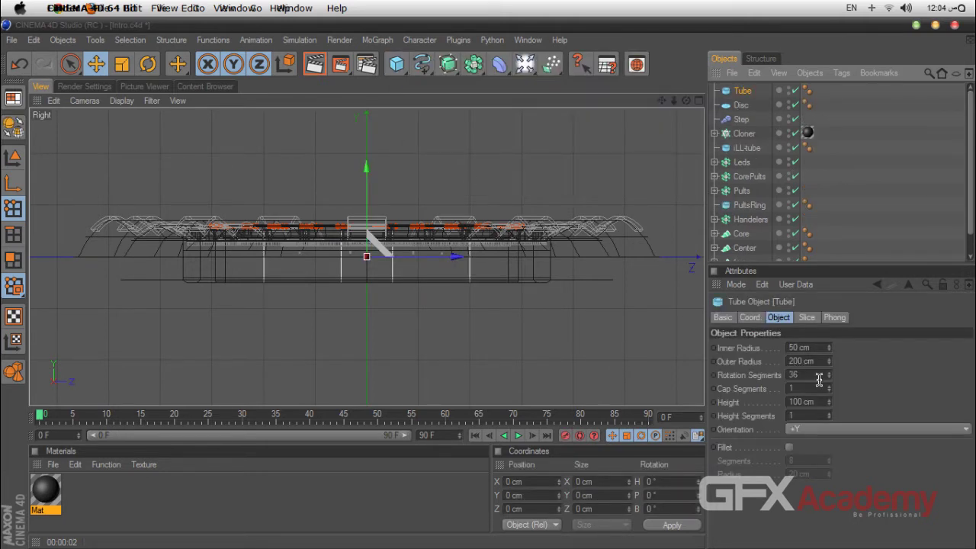
pyautogui.moveTo(828, 402); pyautogui.dragTo(829, 465)
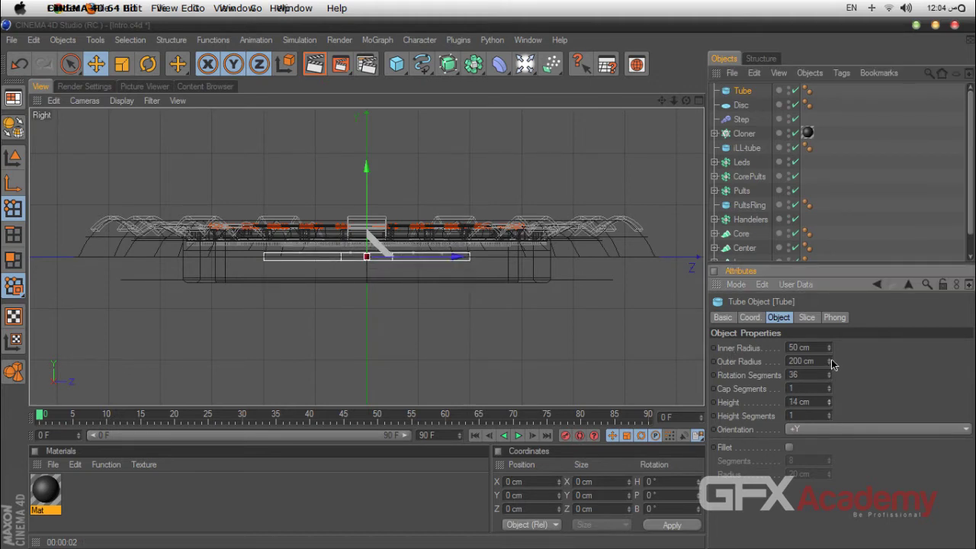
pyautogui.moveTo(830, 362); pyautogui.dragTo(830, 311)
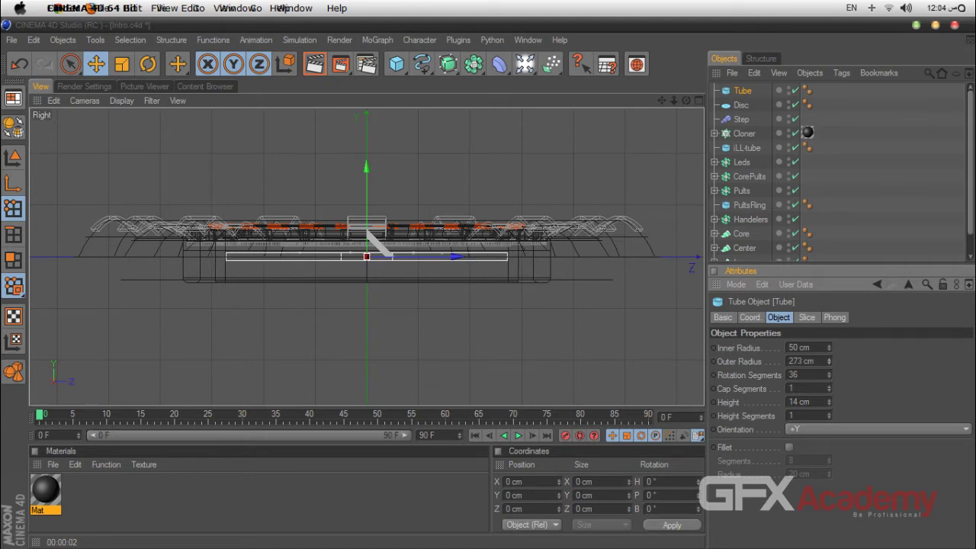
# Fit the Tube inside the opening by setting its inner radius to 182 cm and outer radius to 281 cm
pyautogui.click(700, 97)
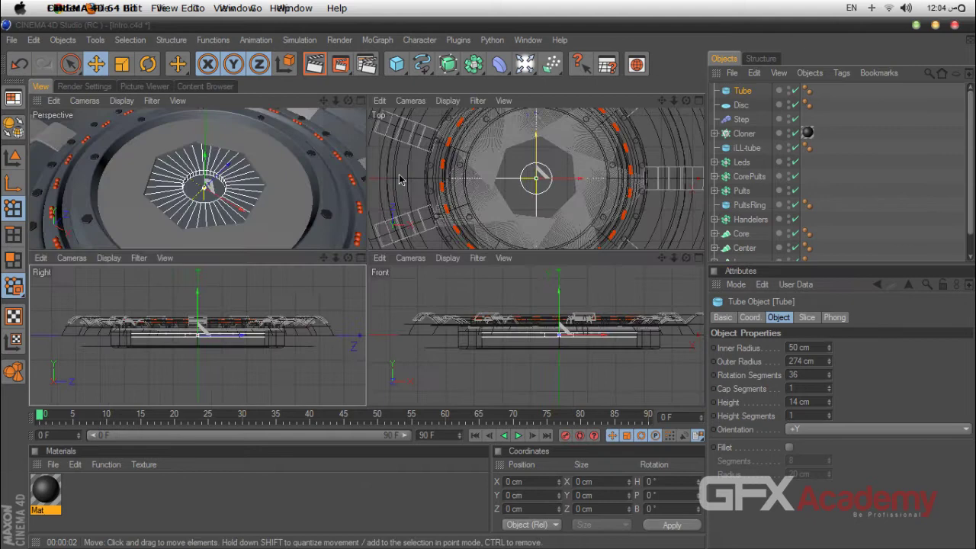
pyautogui.middleClick(358, 116)
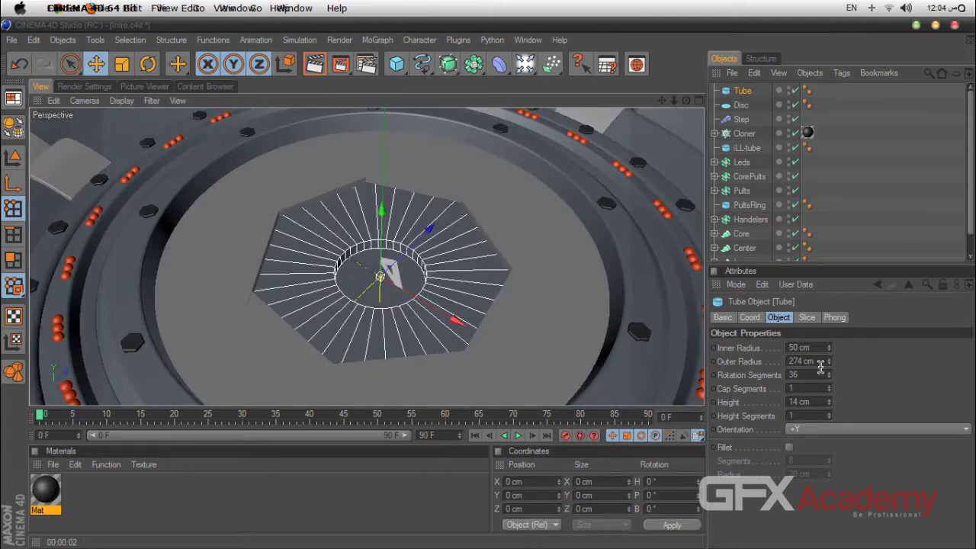
pyautogui.moveTo(830, 349); pyautogui.dragTo(830, 270)
pyautogui.moveTo(687, 101); pyautogui.dragTo(685, 152)
pyautogui.moveTo(828, 363); pyautogui.dragTo(829, 342)
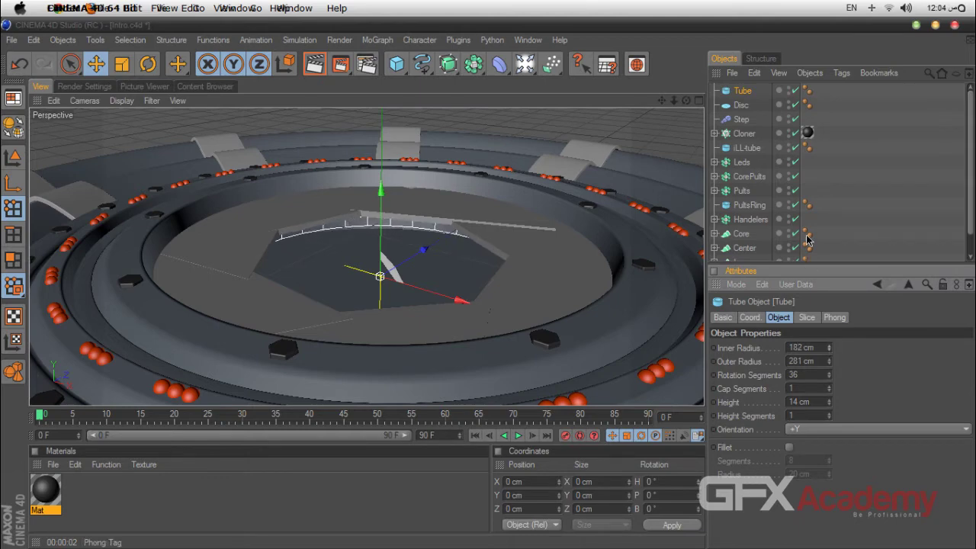
# Toggle the Cloner off and on, expand its hierarchy, and fully open the iris by setting its radius to 335 cm
pyautogui.click(745, 135)
pyautogui.click(795, 134)
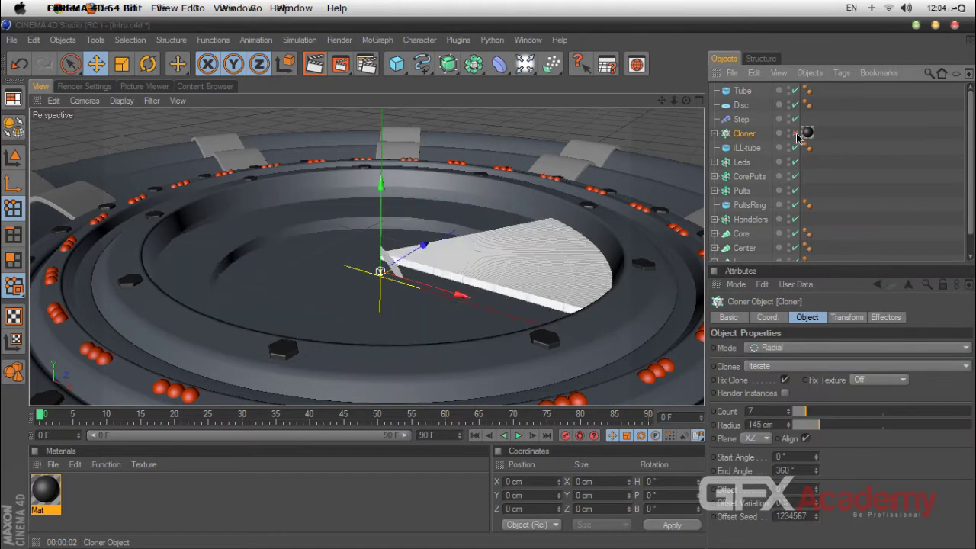
pyautogui.click(795, 134)
pyautogui.click(717, 133)
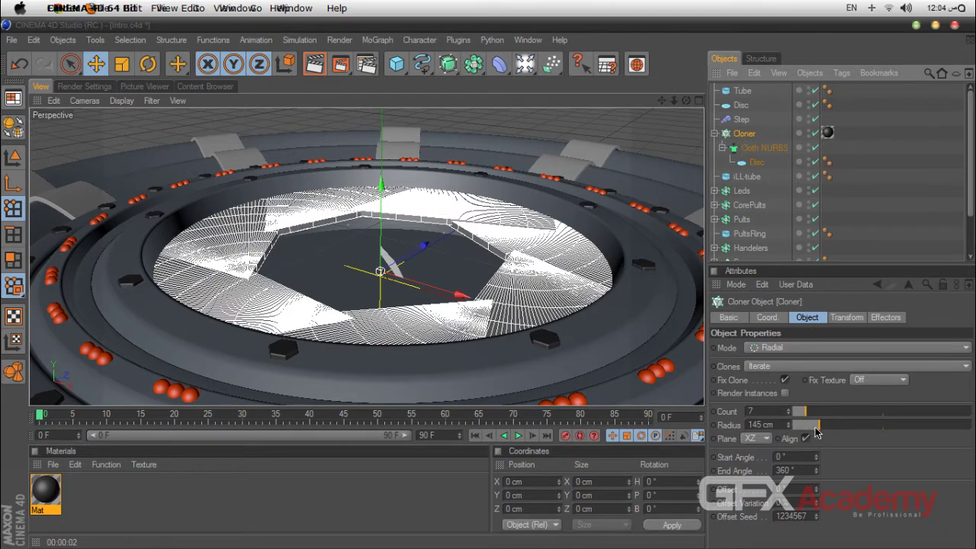
pyautogui.moveTo(816, 432); pyautogui.dragTo(854, 426)
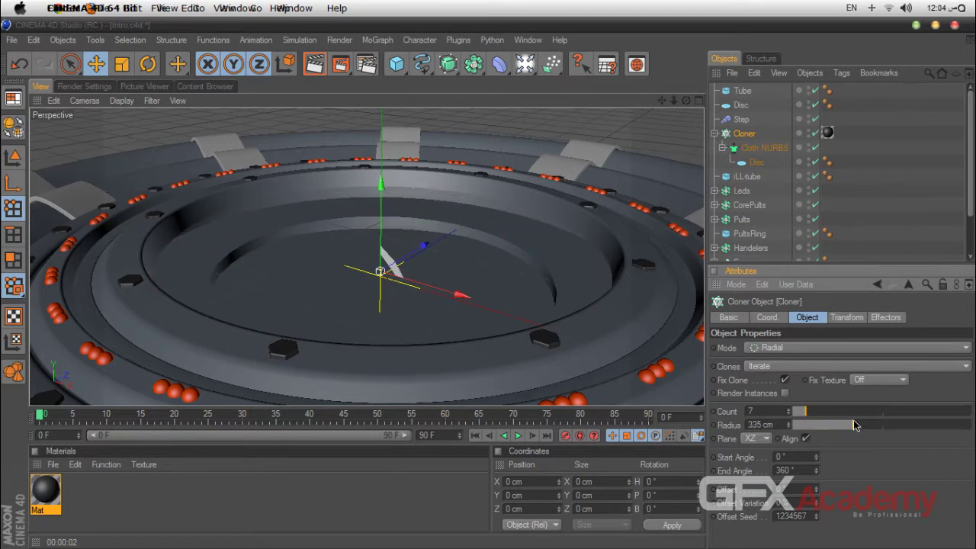
# Thin the Tube into a narrow rim with an inner radius of 253 cm and an outer radius of 280 cm
pyautogui.click(598, 276)
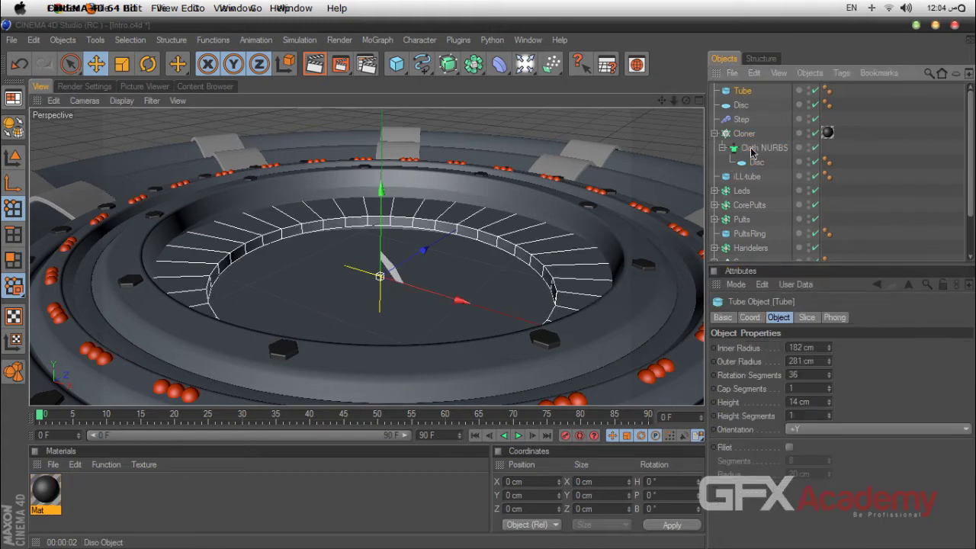
pyautogui.moveTo(829, 347)
pyautogui.mouseDown()
pyautogui.moveTo(829, 338)
pyautogui.moveTo(830, 367)
pyautogui.moveTo(829, 320)
pyautogui.moveTo(828, 335)
pyautogui.mouseUp()
pyautogui.moveTo(686, 100)
pyautogui.mouseDown()
pyautogui.moveTo(660, 105)
pyautogui.moveTo(646, 133)
pyautogui.moveTo(667, 157)
pyautogui.moveTo(688, 109)
pyautogui.mouseUp()
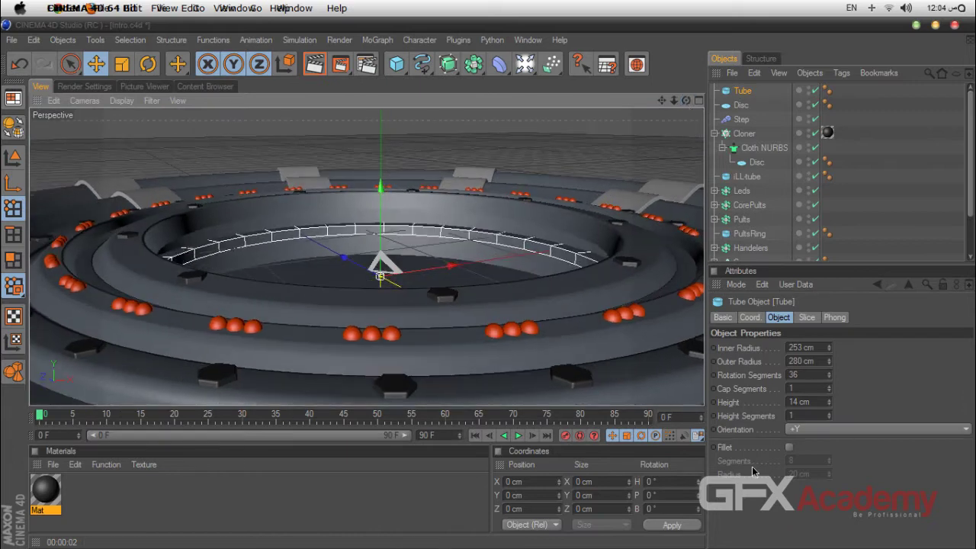
# Enable the Tube's fillet and set the fillet radius to 3 cm
pyautogui.click(788, 448)
pyautogui.click(816, 474)
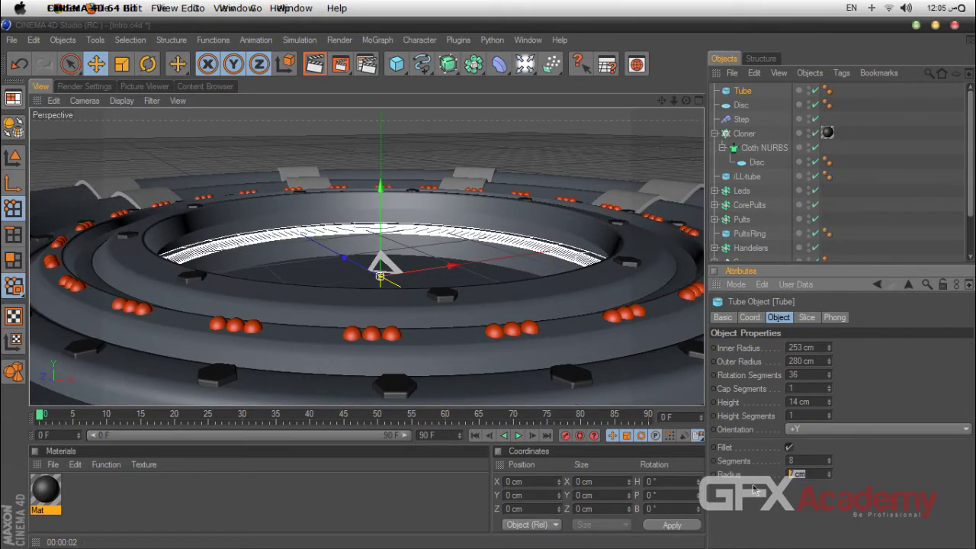
pyautogui.write('3')
pyautogui.press('Return')
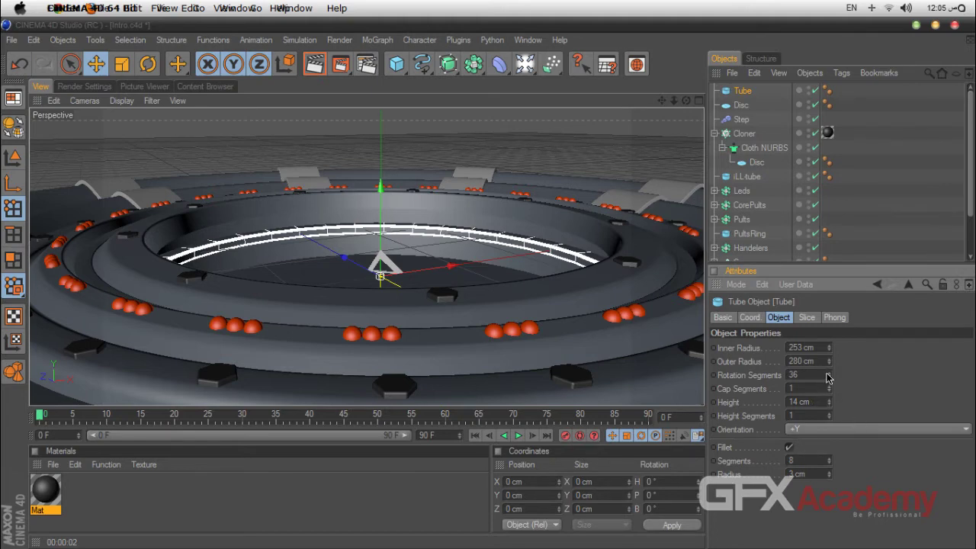
# Double the tube's rotation segments to 72
pyautogui.click(810, 379)
pyautogui.write('*2')
pyautogui.press('Return')
pyautogui.click(867, 230)
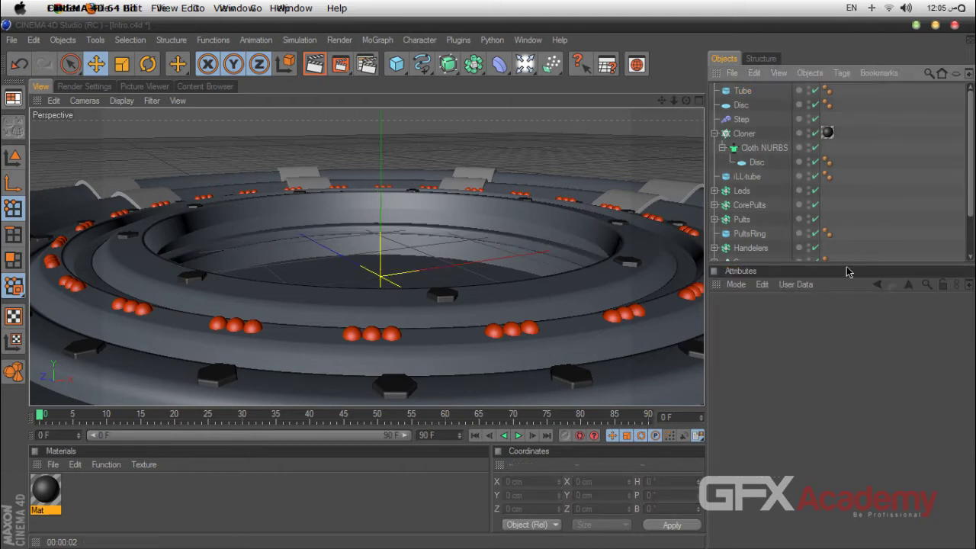
# Duplicate the tube with the Duplicate function as 2 linear copies and set the X offset to 0 cm
pyautogui.click(743, 91)
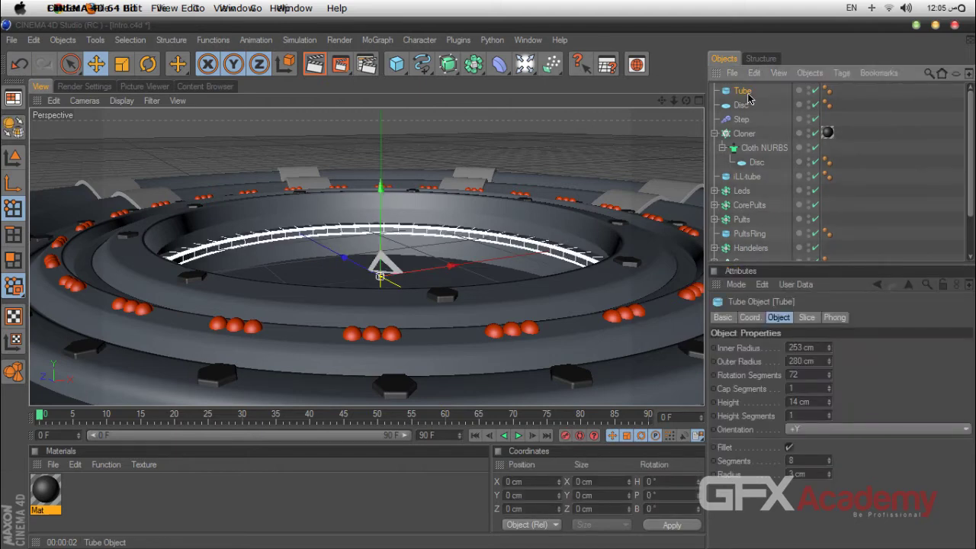
pyautogui.moveTo(381, 204); pyautogui.dragTo(380, 205)
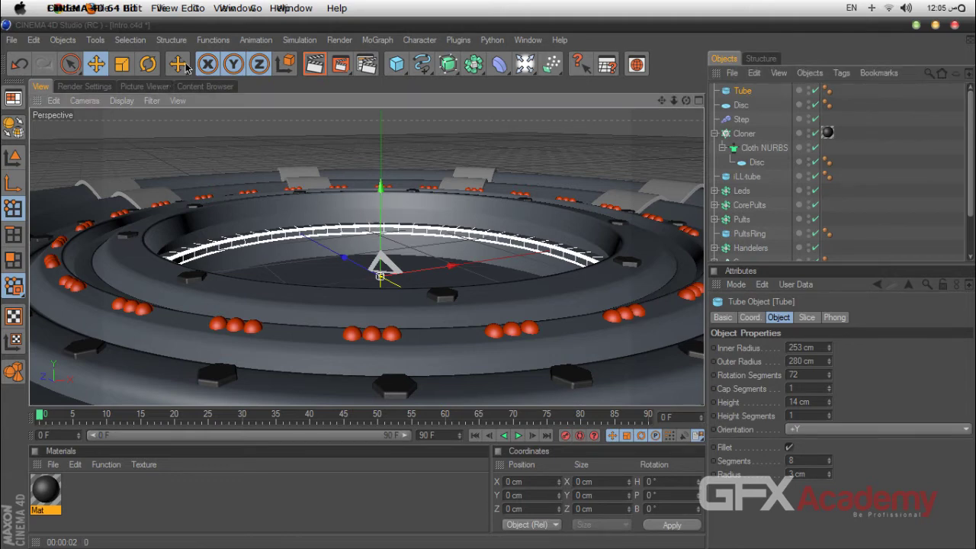
pyautogui.click(211, 41)
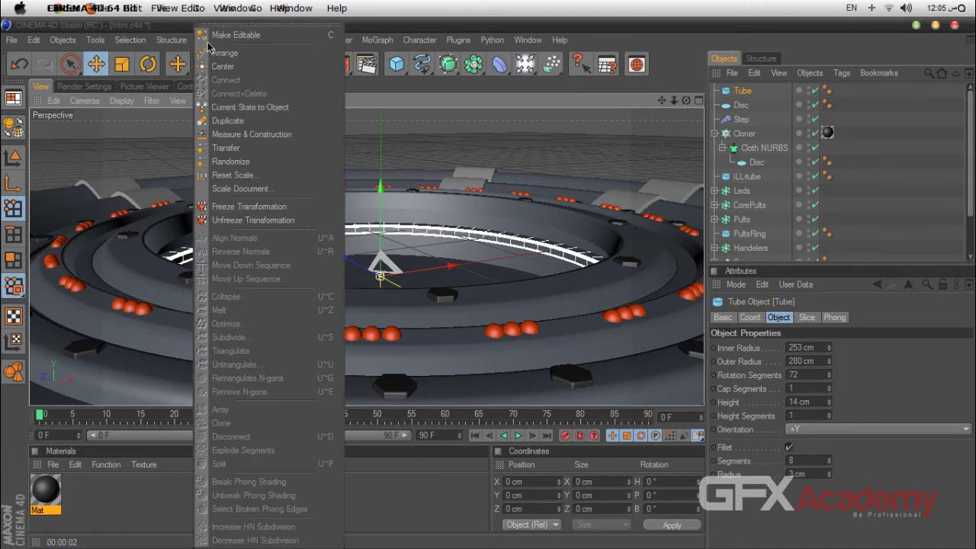
pyautogui.click(229, 120)
pyautogui.moveTo(775, 445); pyautogui.dragTo(703, 440)
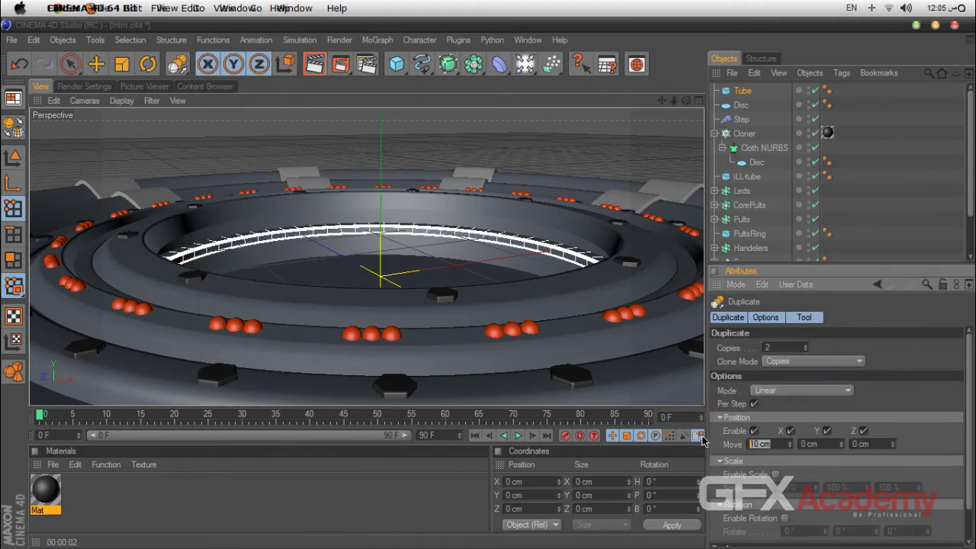
pyautogui.write('0')
pyautogui.press('Return')
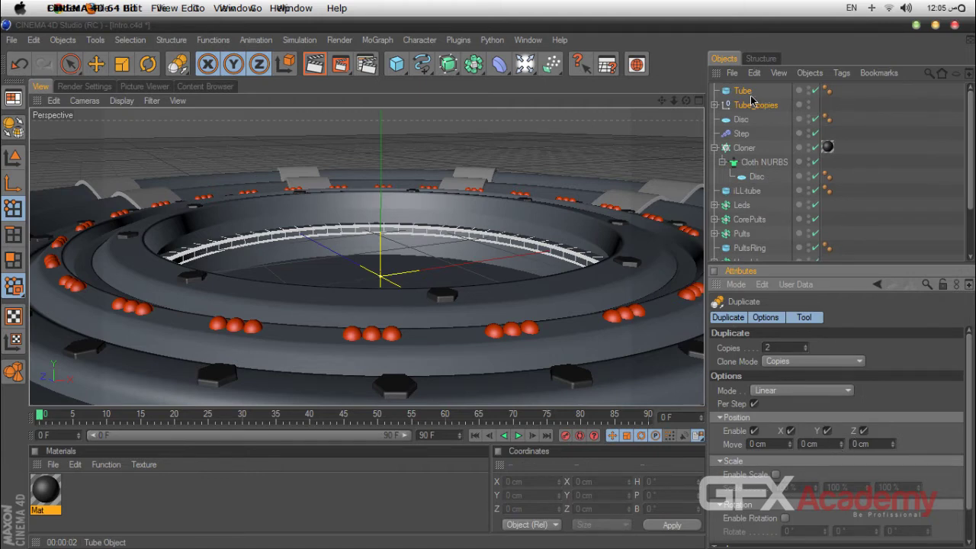
# Set the duplication to 4 copies spaced 15 cm apart along Y, and lower the tube stack into the central opening
pyautogui.click(879, 285)
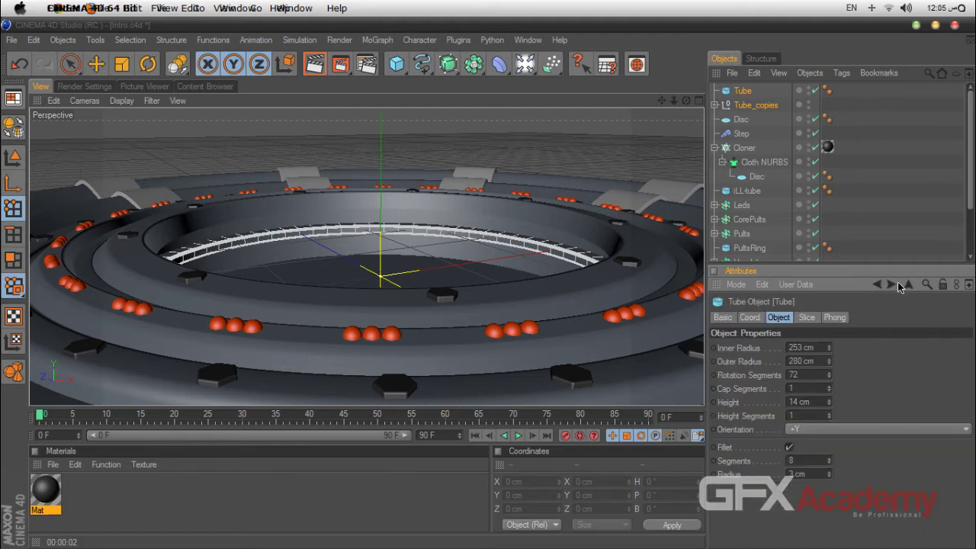
pyautogui.click(894, 284)
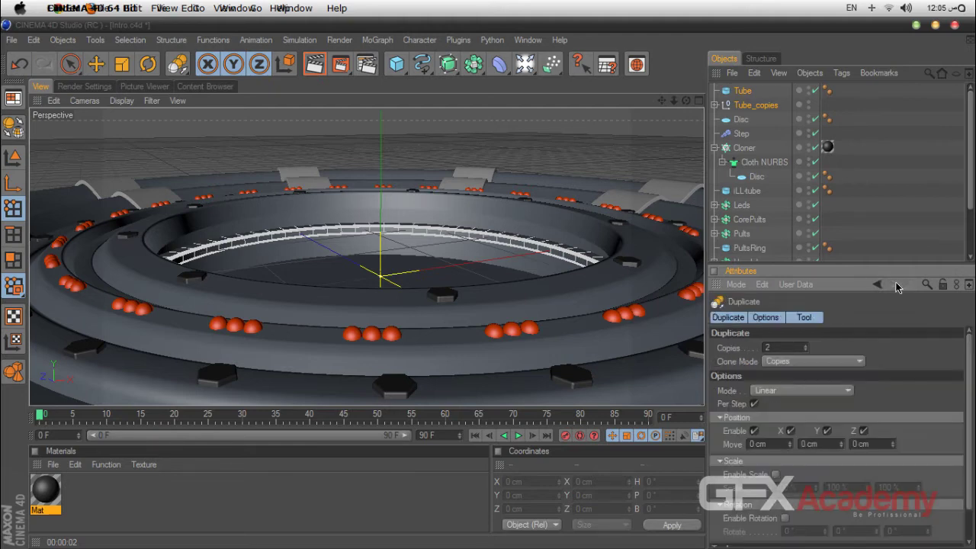
pyautogui.click(809, 443)
pyautogui.write('15')
pyautogui.press('Return')
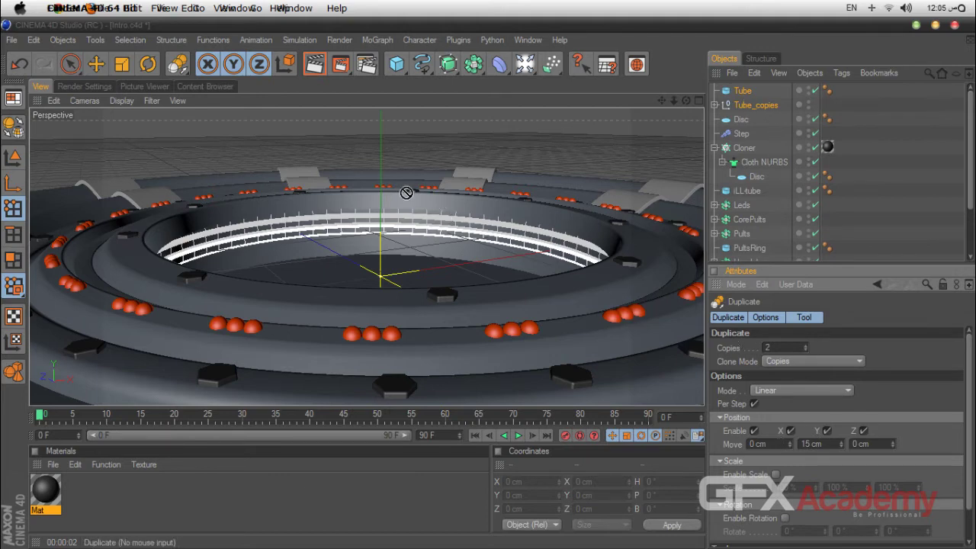
pyautogui.click(807, 346)
pyautogui.click(807, 345)
pyautogui.click(806, 351)
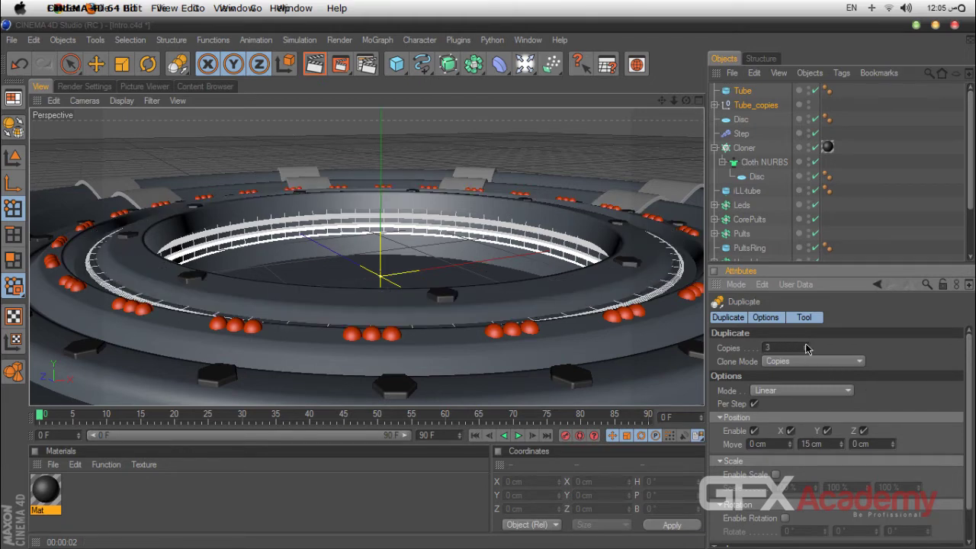
pyautogui.click(96, 64)
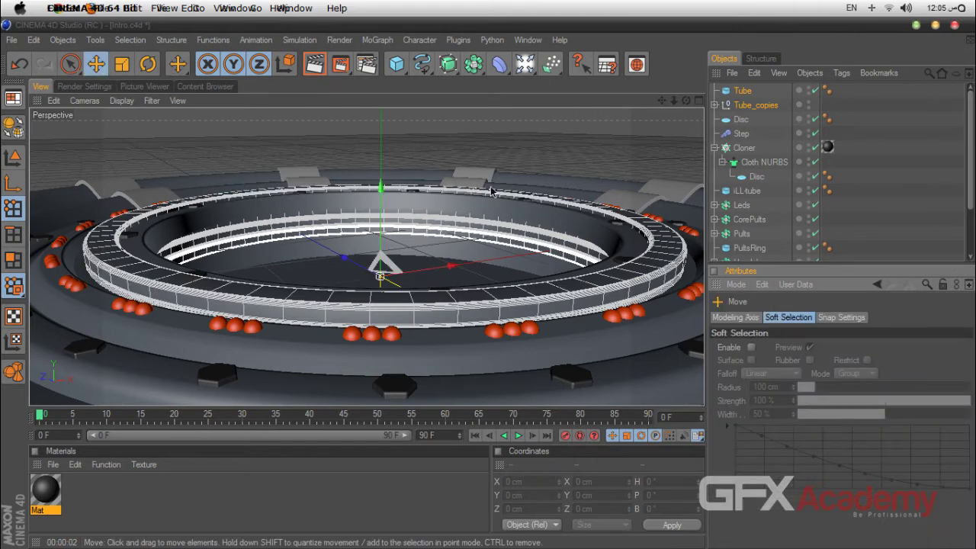
pyautogui.moveTo(374, 190); pyautogui.dragTo(380, 258)
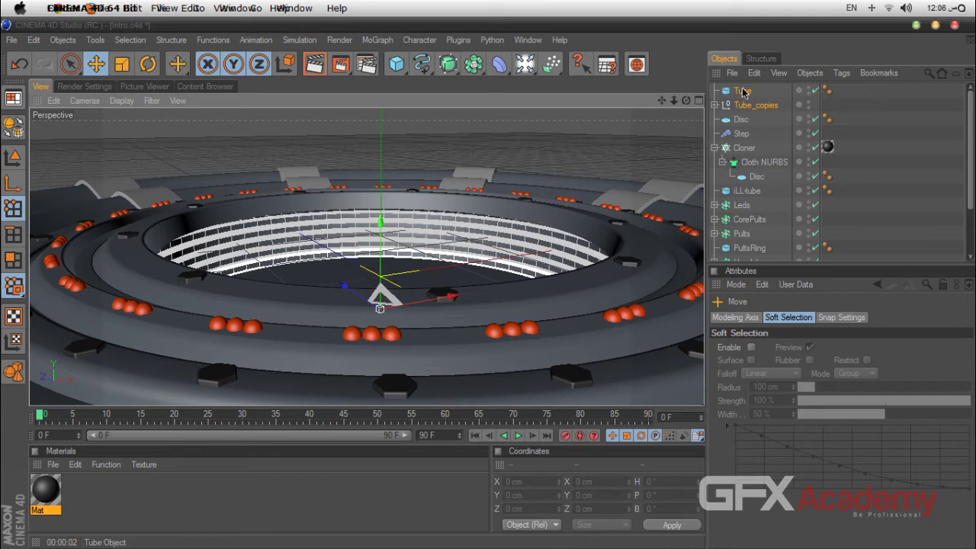
# Try to reapply the tube duplication with a Y offset of 19 cm, and undo the extra copies
pyautogui.click(877, 284)
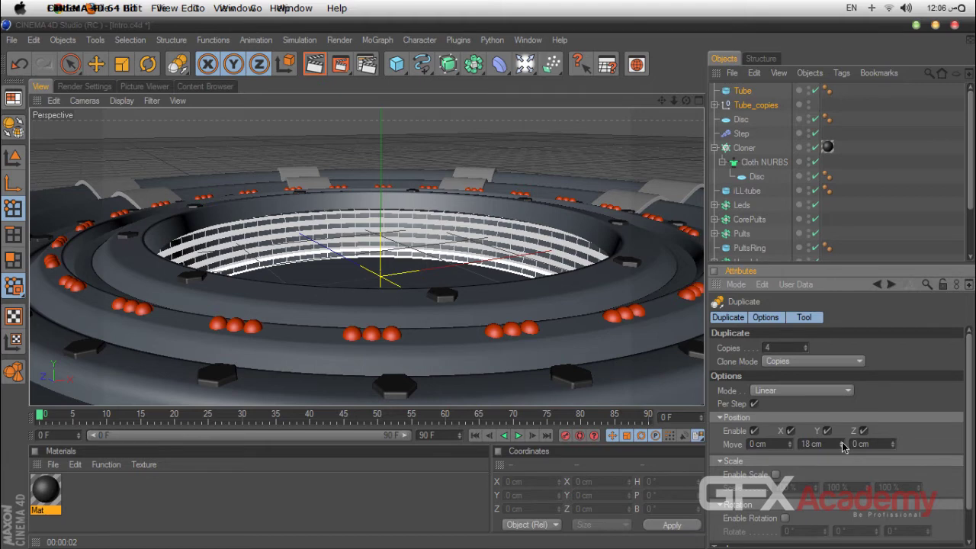
pyautogui.scroll(-3, 964, 457)
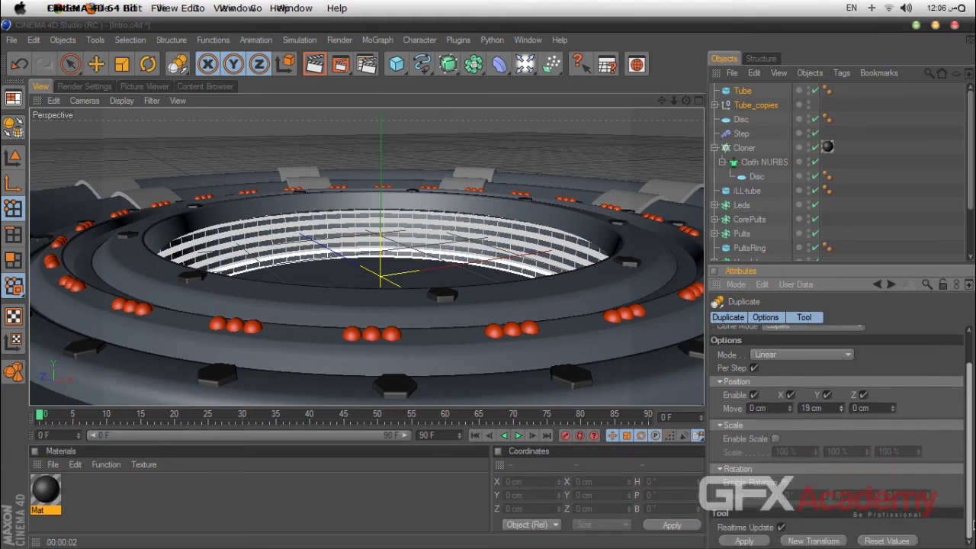
pyautogui.click(754, 542)
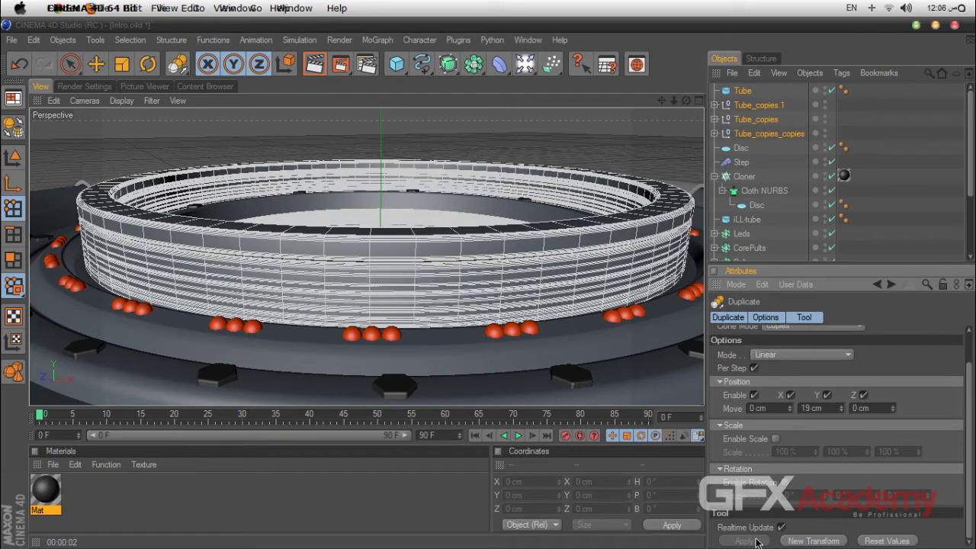
pyautogui.press('super+z')
pyautogui.click(812, 542)
pyautogui.press('super+z')
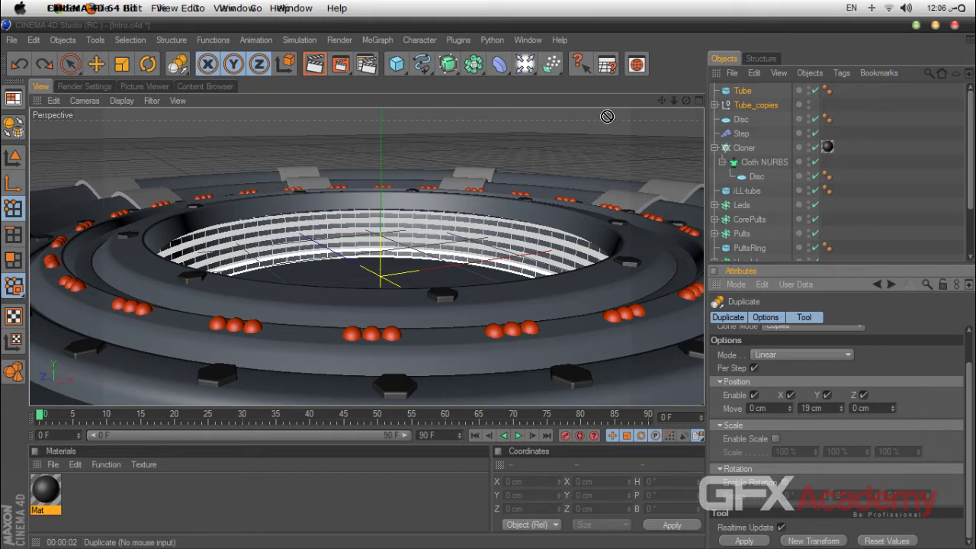
# Expand the Tube_copies group and move the original Tube into it above the copies
pyautogui.moveTo(686, 101); pyautogui.dragTo(690, 79)
pyautogui.click(864, 179)
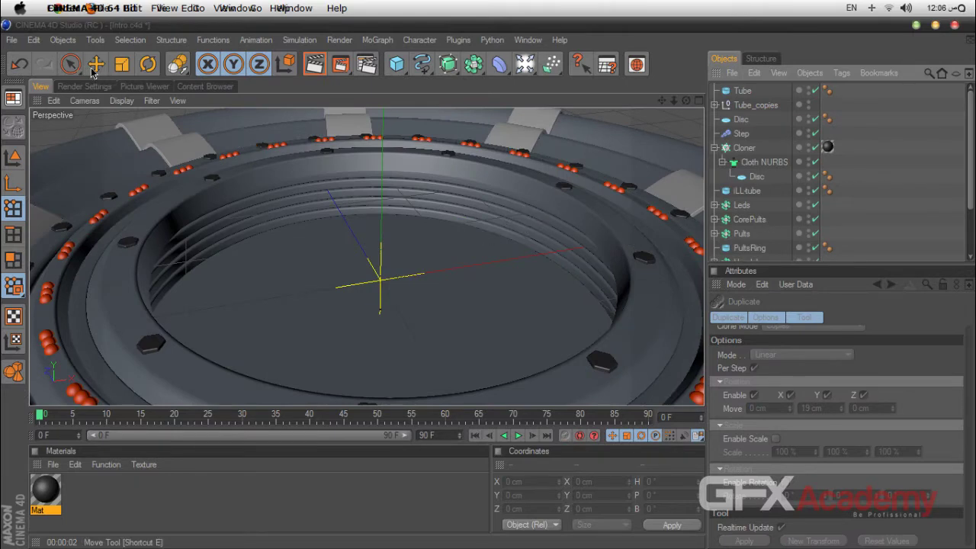
pyautogui.click(69, 64)
pyautogui.click(743, 105)
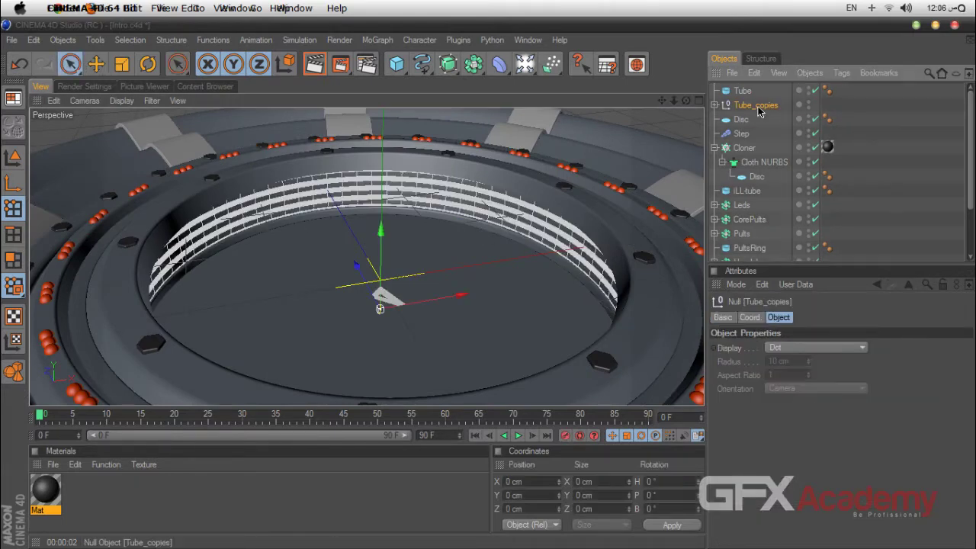
pyautogui.click(719, 110)
pyautogui.click(715, 106)
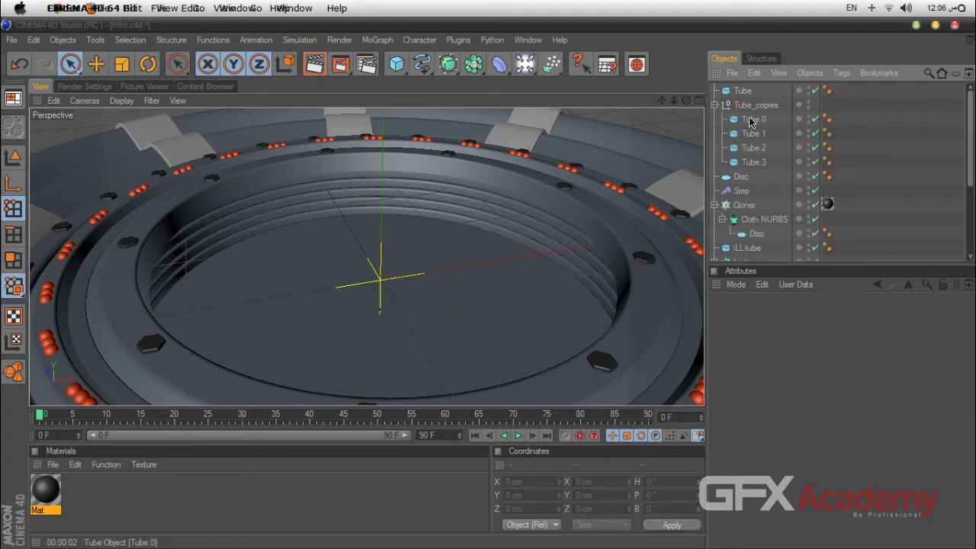
pyautogui.click(747, 107)
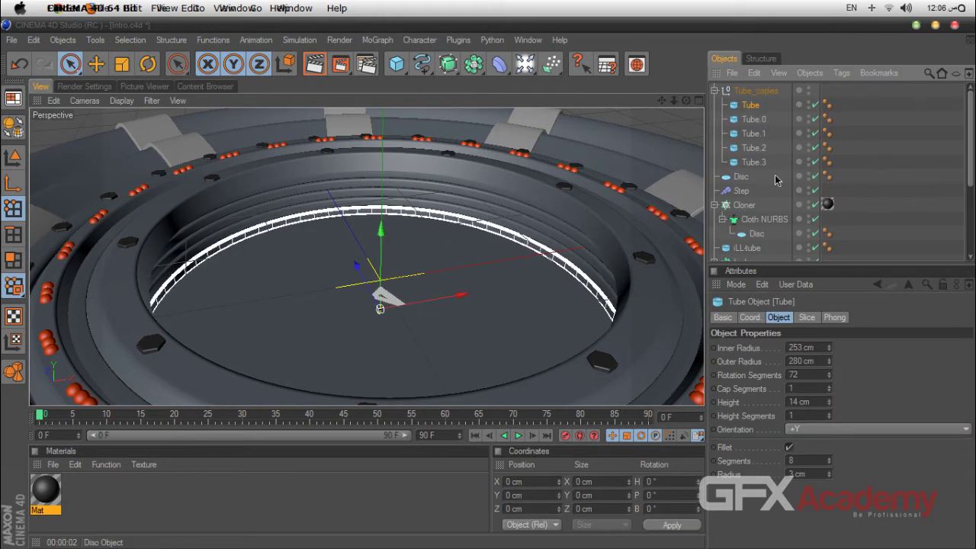
# Rename the Tube_copies group as InnerBoarders and collapse its hierarchy
pyautogui.moveTo(686, 100); pyautogui.dragTo(692, 75)
pyautogui.click(880, 176)
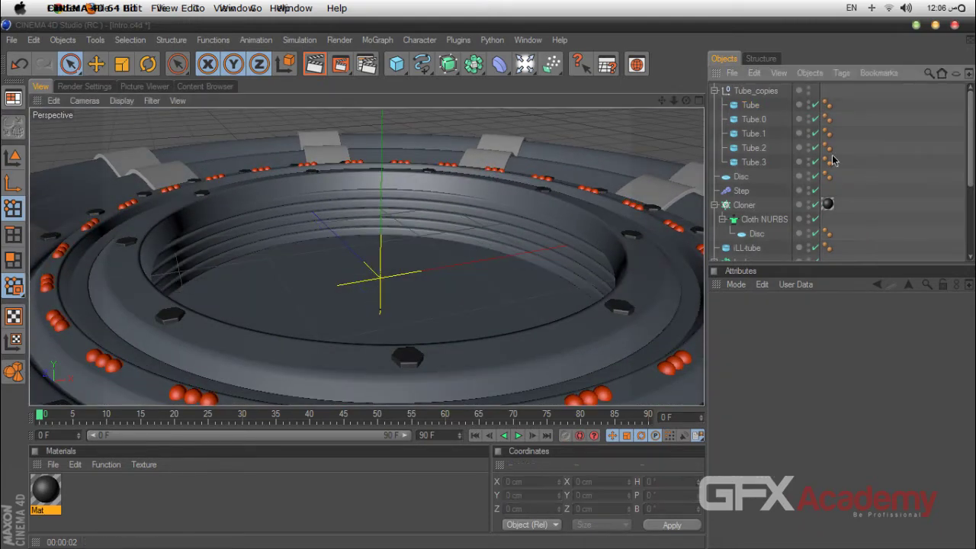
pyautogui.doubleClick(762, 92)
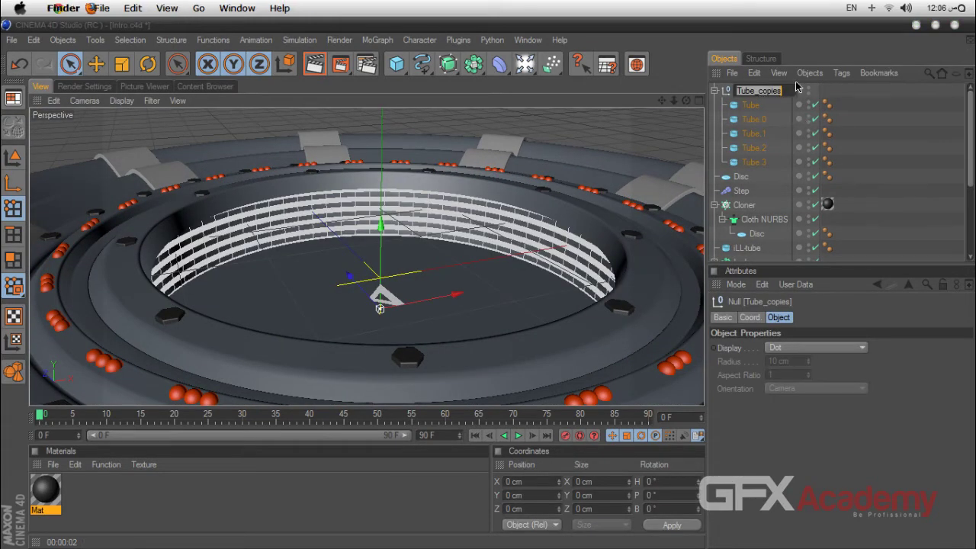
pyautogui.press('BackSpace')
pyautogui.write('InnerBoarders')
pyautogui.press('Return')
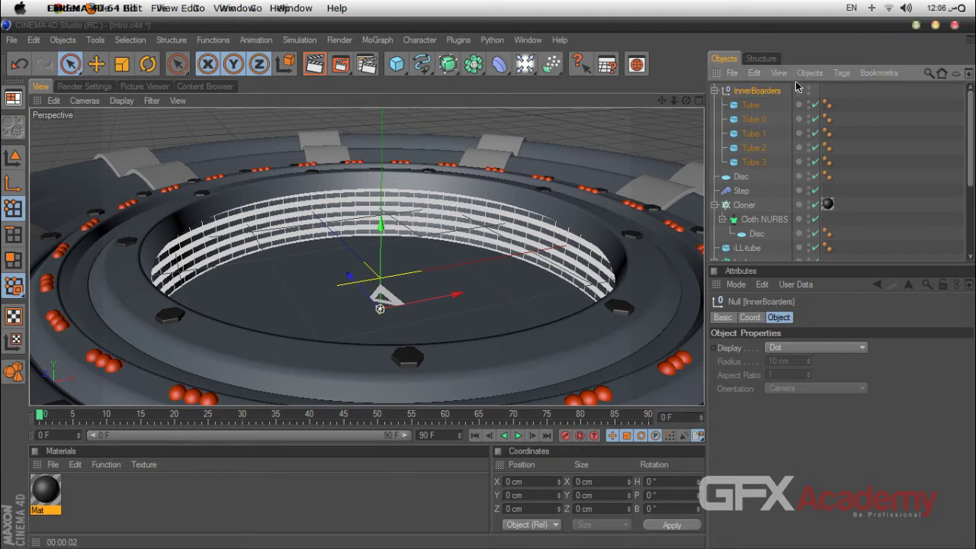
pyautogui.click(715, 91)
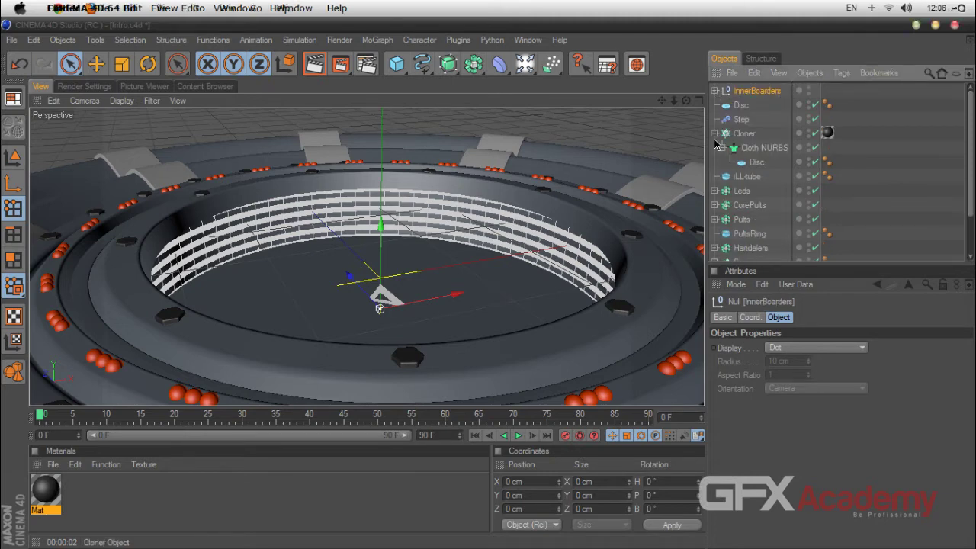
# Collapse the Cloner's hierarchy and rename the Cloner as Door
pyautogui.click(715, 134)
pyautogui.click(859, 158)
pyautogui.click(741, 137)
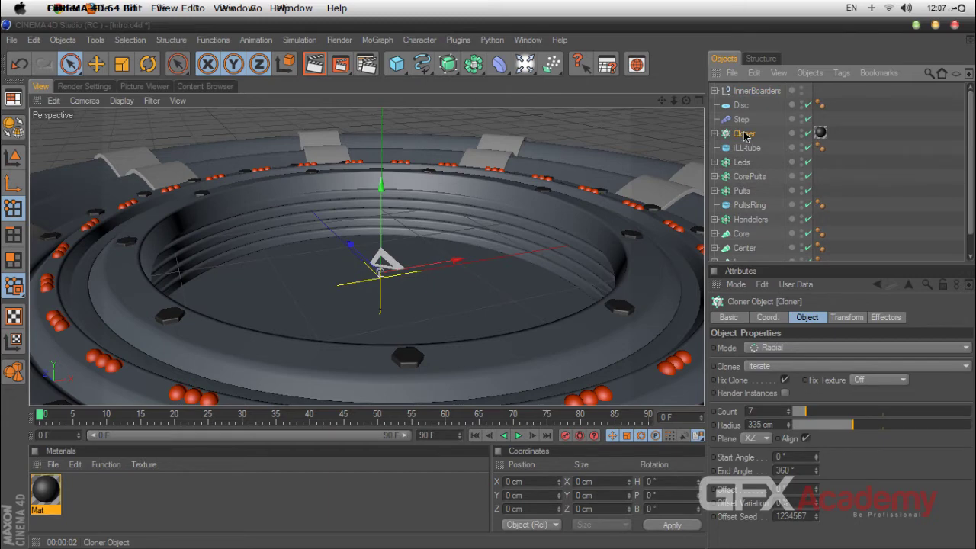
pyautogui.doubleClick(744, 135)
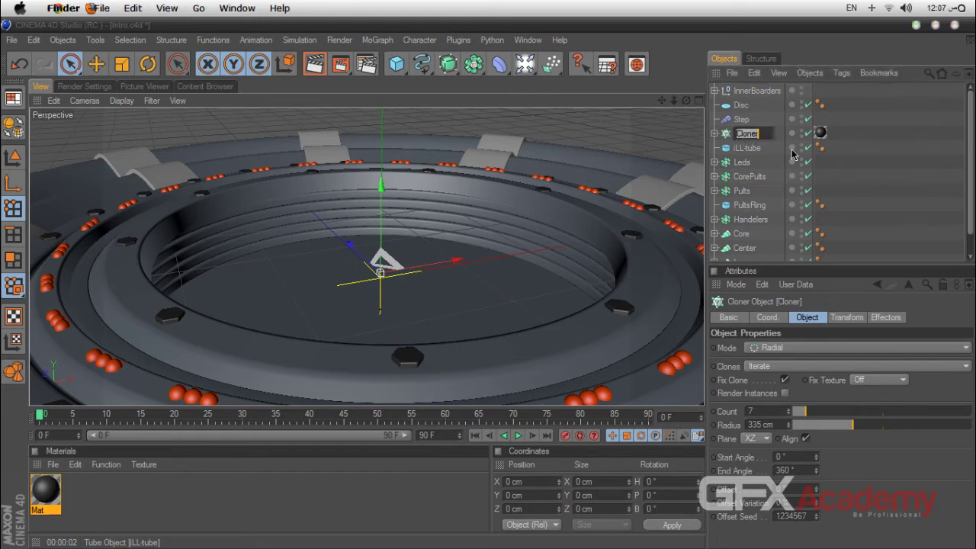
pyautogui.write('Door')
pyautogui.press('Return')
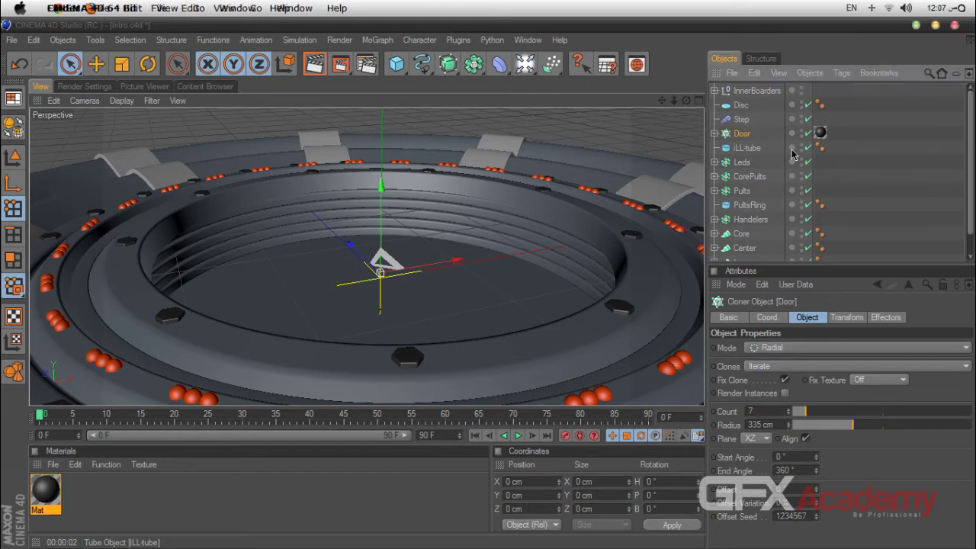
pyautogui.click(907, 169)
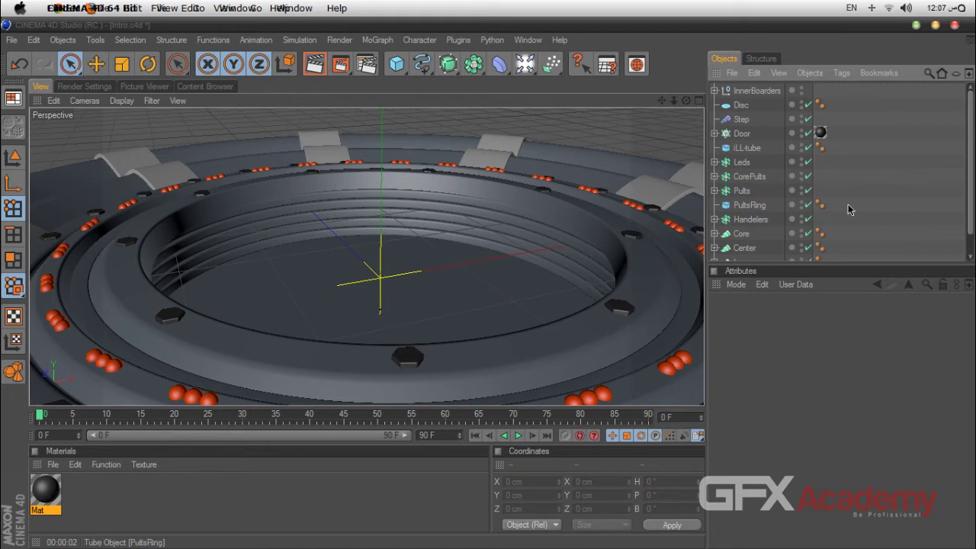
# Render the viewport with the whole ring model in frame to check the new inner borders
pyautogui.scroll(-5, 543, 211)
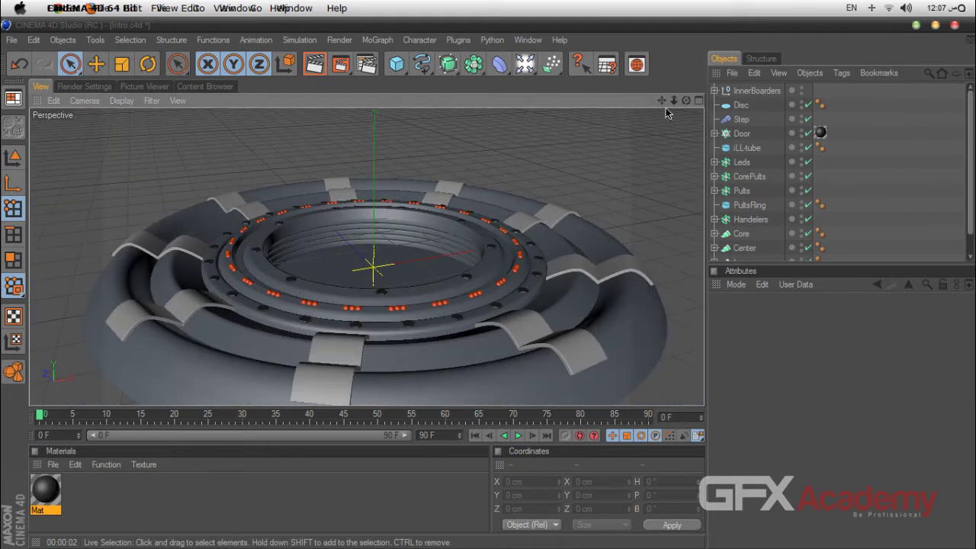
pyautogui.moveTo(687, 100); pyautogui.dragTo(669, 65)
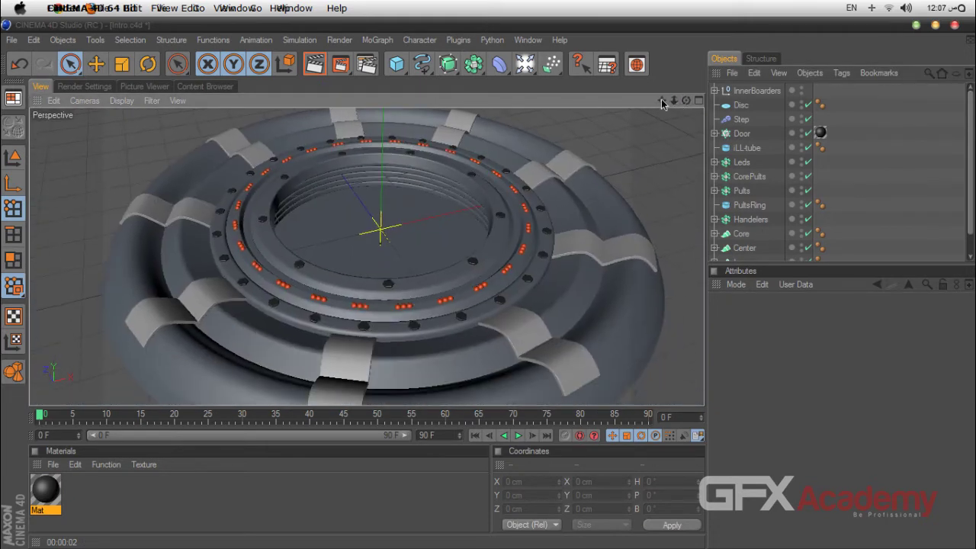
pyautogui.click(314, 64)
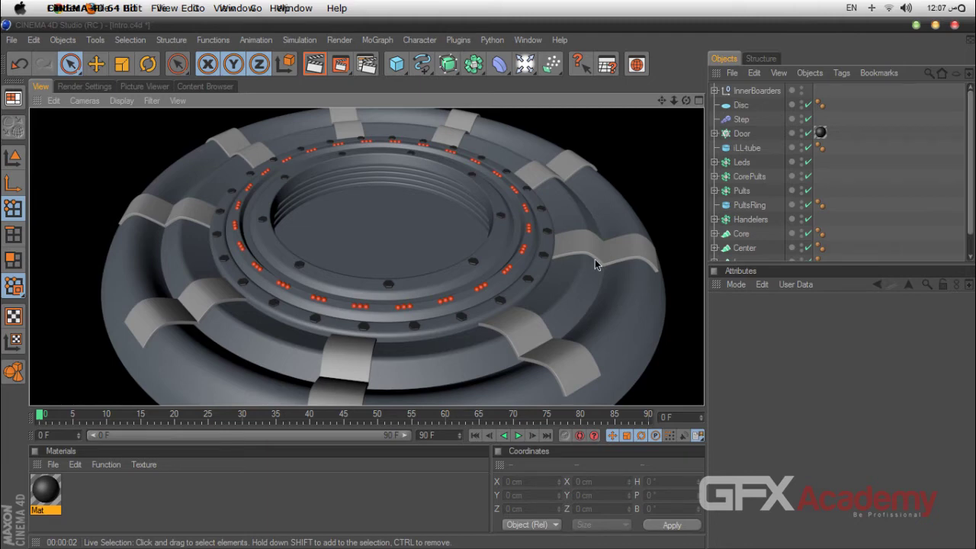
pyautogui.scroll(-3, 595, 259)
pyautogui.moveTo(662, 101); pyautogui.dragTo(681, 102)
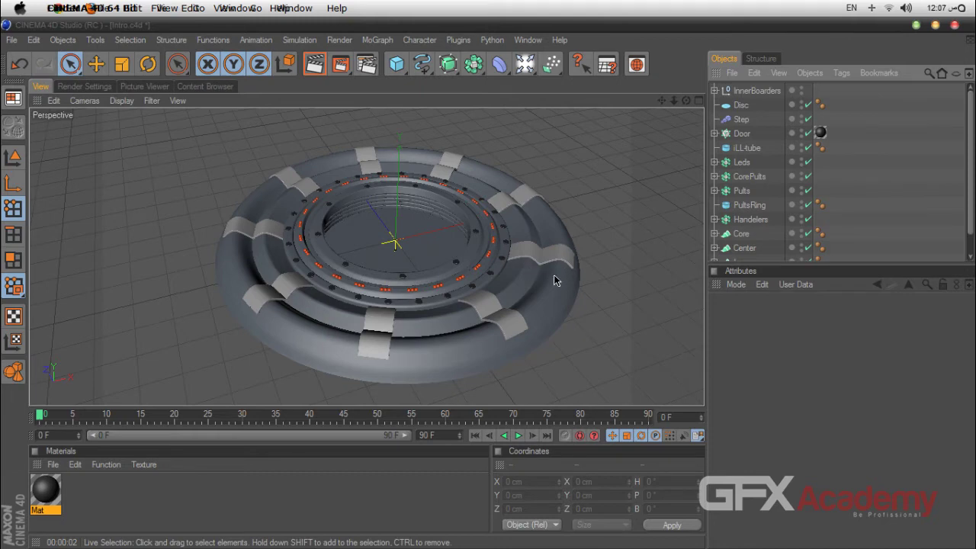
pyautogui.click(396, 64)
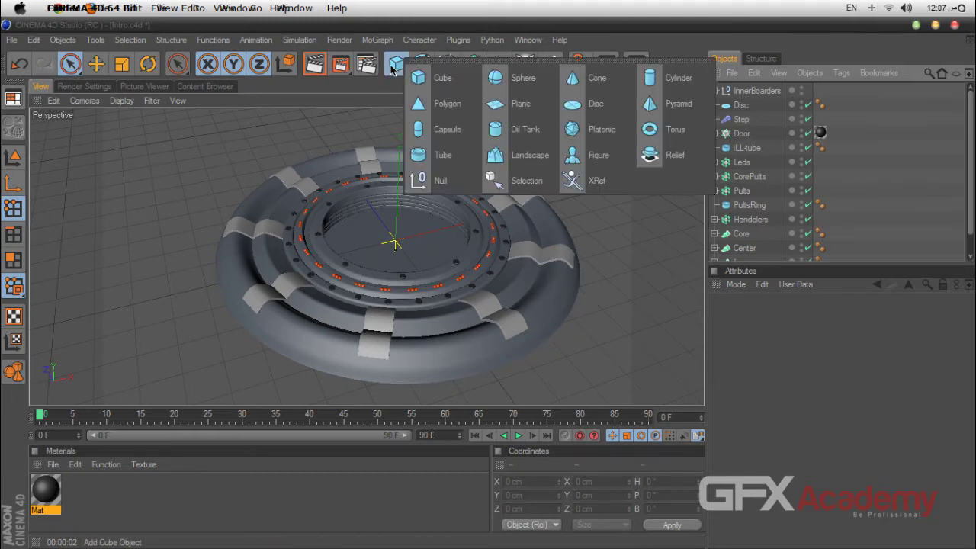
pyautogui.scroll(5, 556, 191)
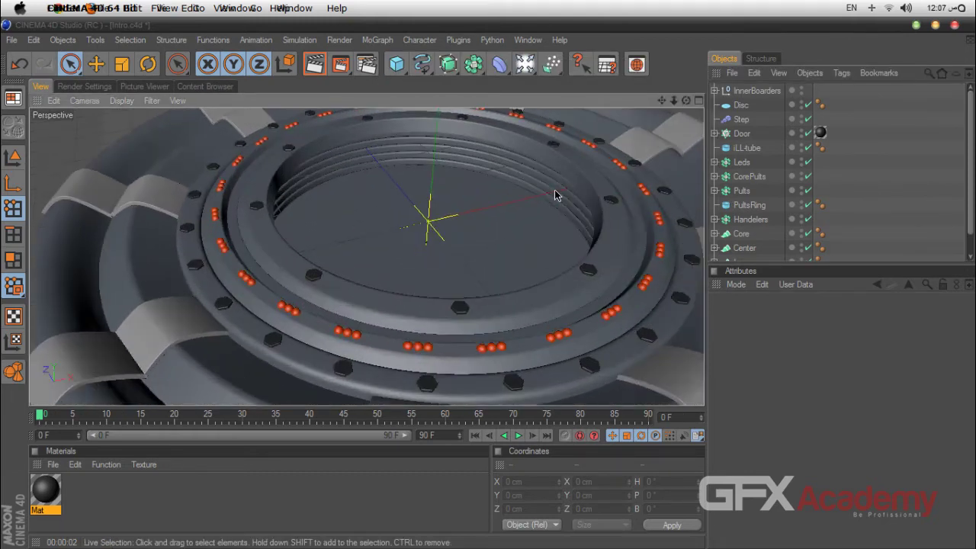
pyautogui.moveTo(663, 101); pyautogui.dragTo(700, 126)
pyautogui.moveTo(584, 114); pyautogui.dragTo(581, 107)
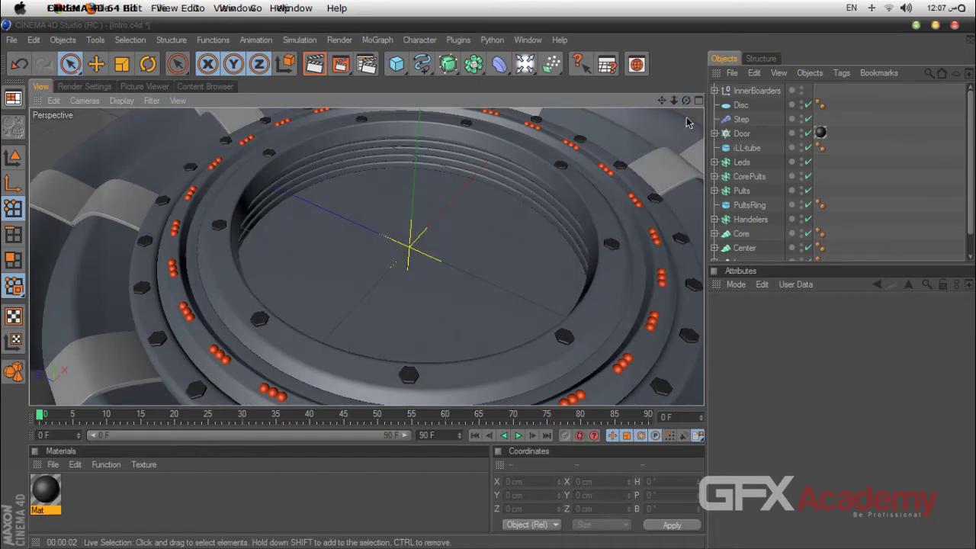
# Start opening a file and go up to the gfx-MotiongraphicsQuick-ws folder
pyautogui.moveTo(686, 99); pyautogui.dragTo(679, 115)
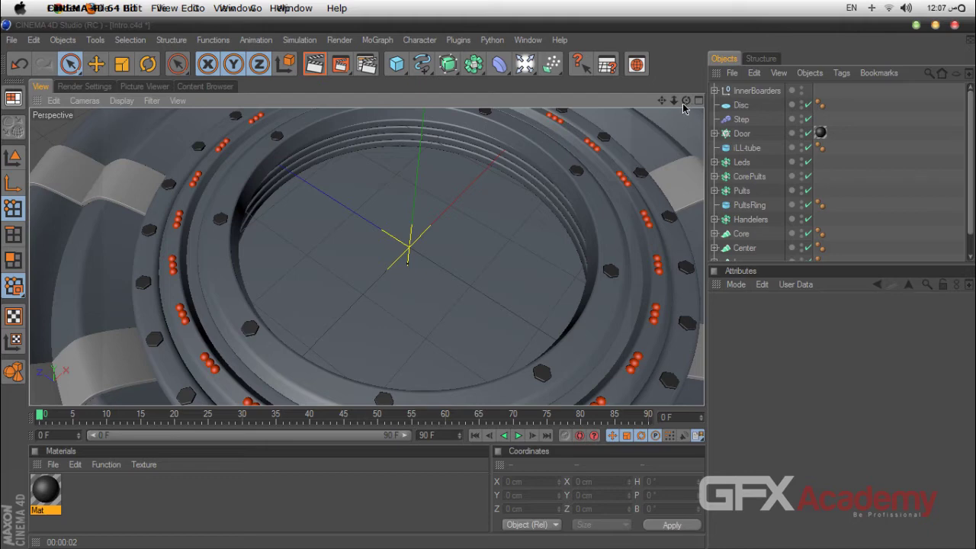
pyautogui.click(12, 40)
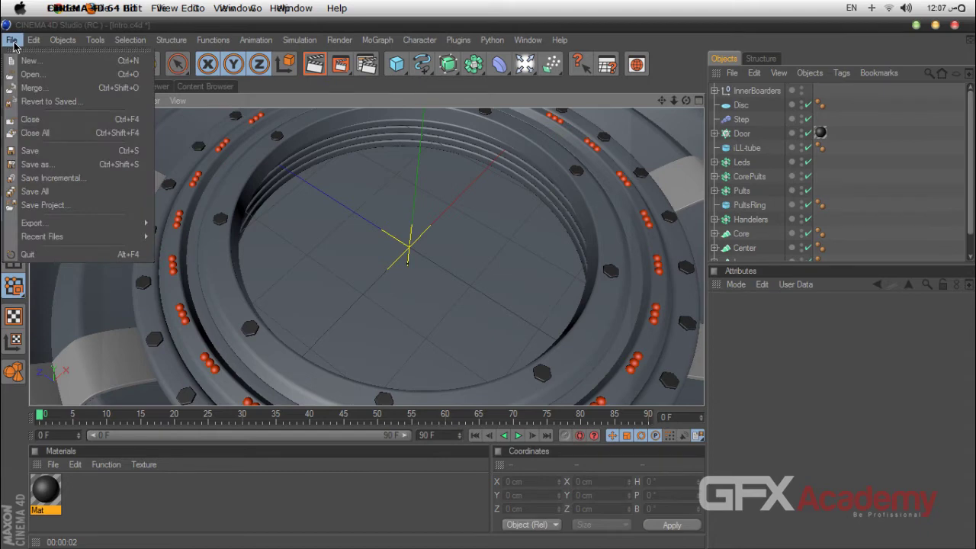
pyautogui.click(39, 90)
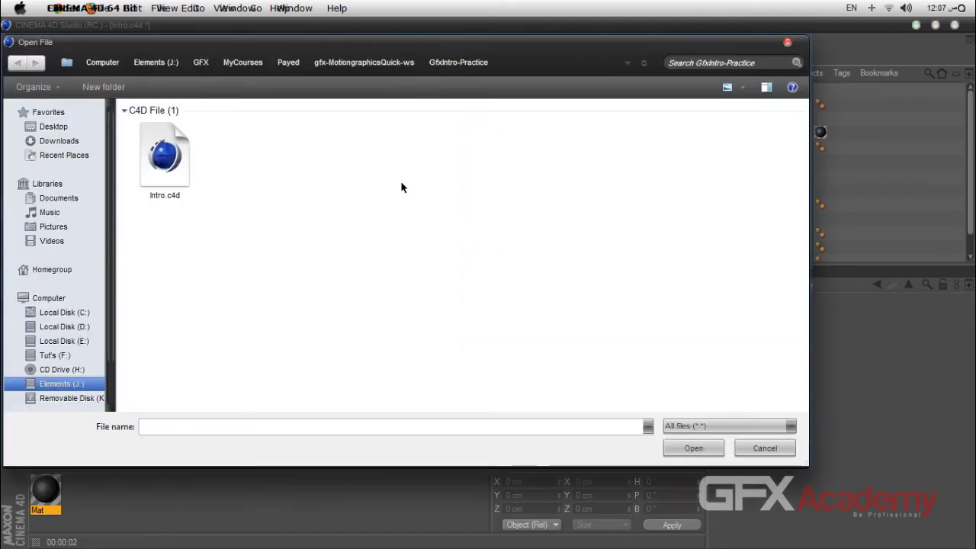
pyautogui.click(373, 64)
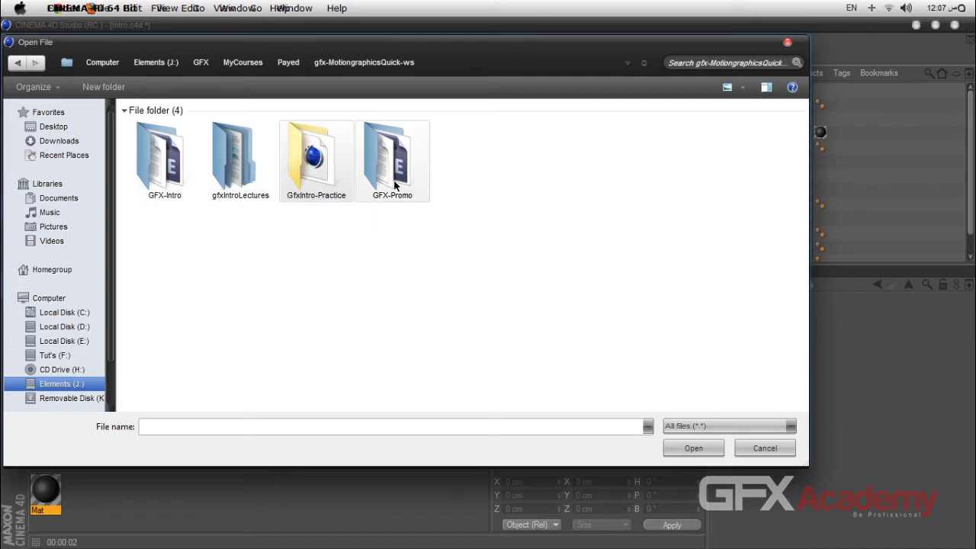
pyautogui.doubleClick(177, 172)
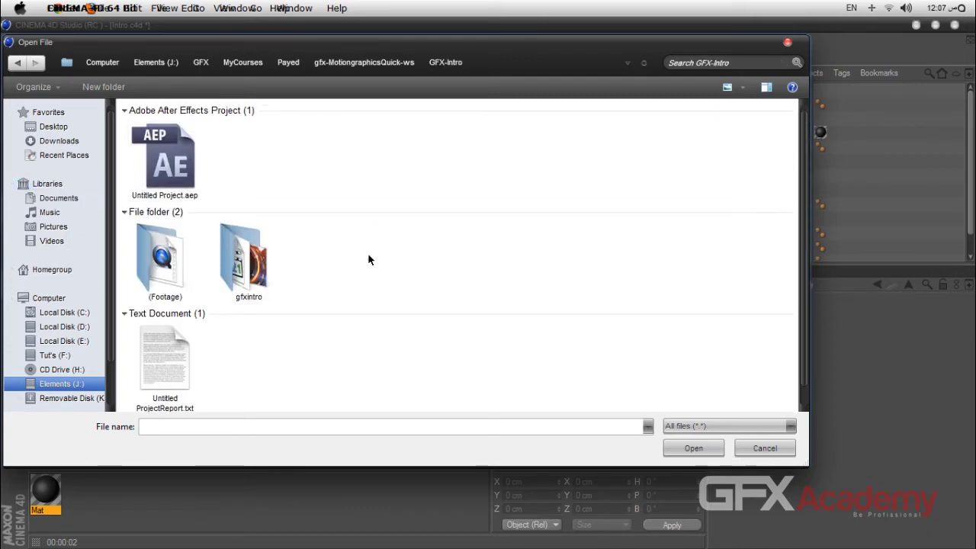
pyautogui.doubleClick(277, 263)
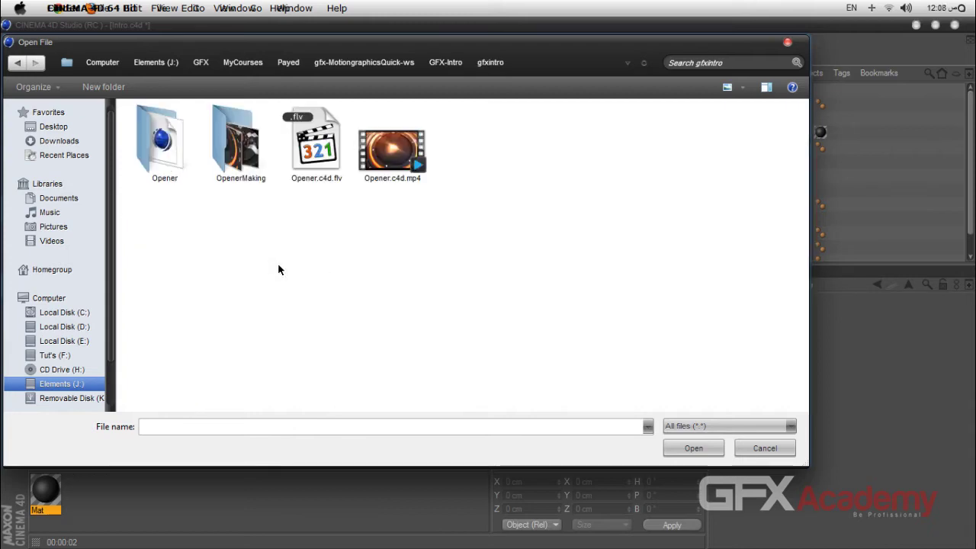
pyautogui.doubleClick(167, 175)
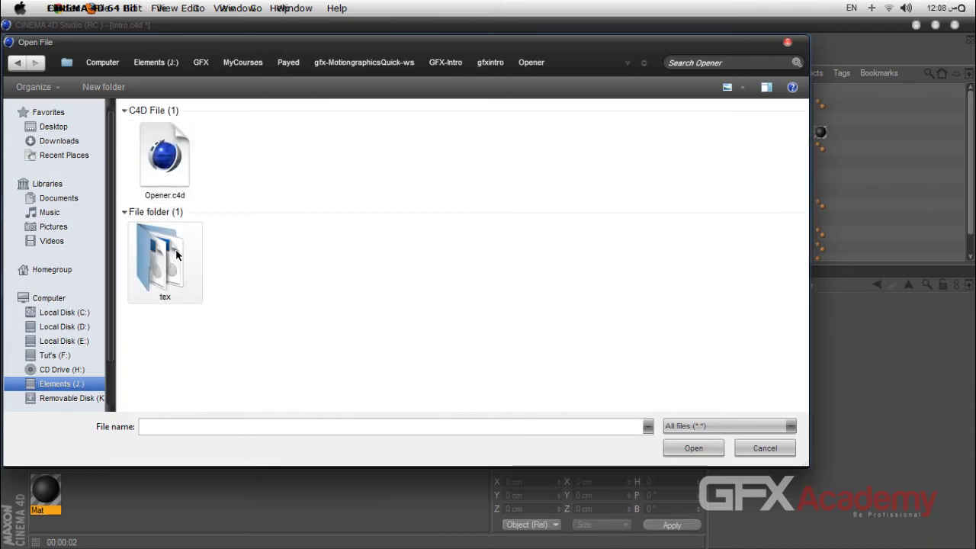
pyautogui.doubleClick(175, 252)
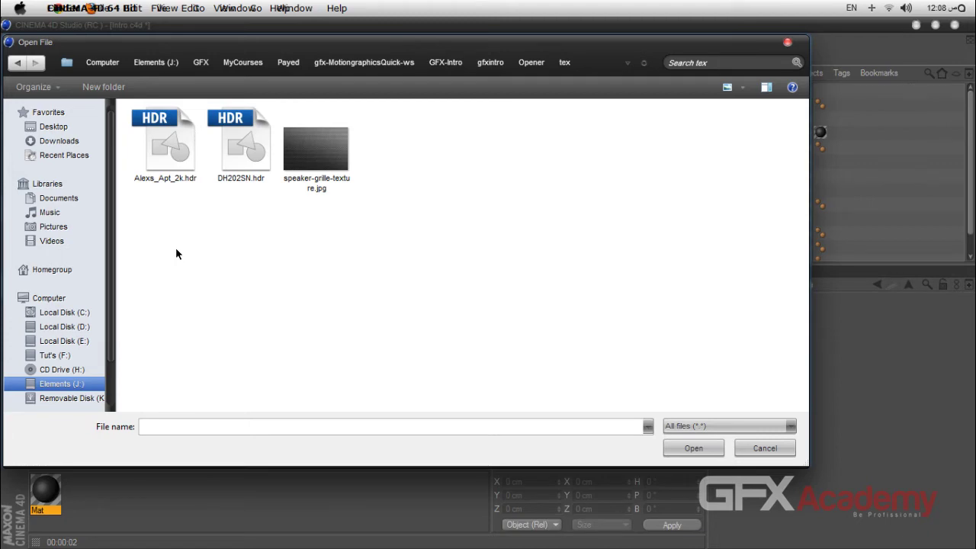
pyautogui.press('BackSpace')
pyautogui.press('BackSpace')
pyautogui.press('BackSpace')
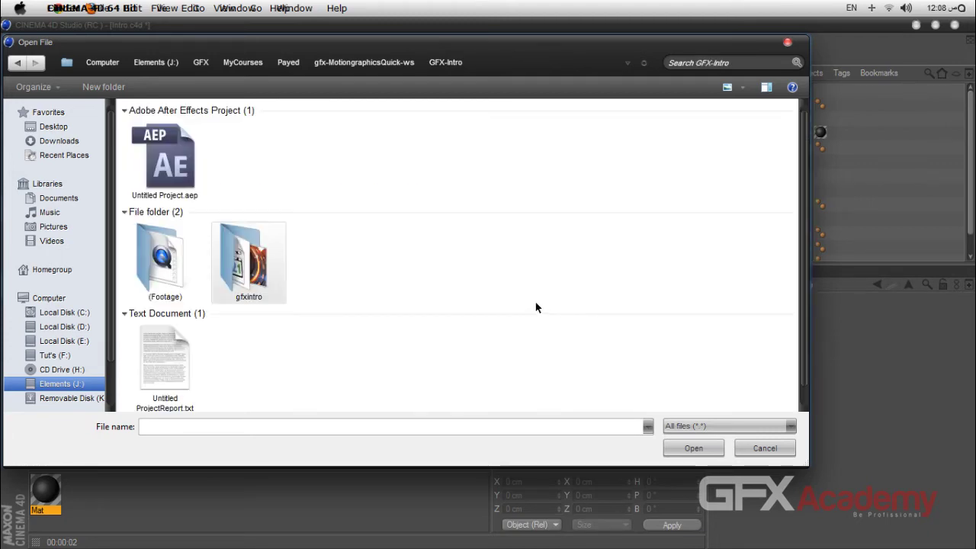
pyautogui.press('BackSpace')
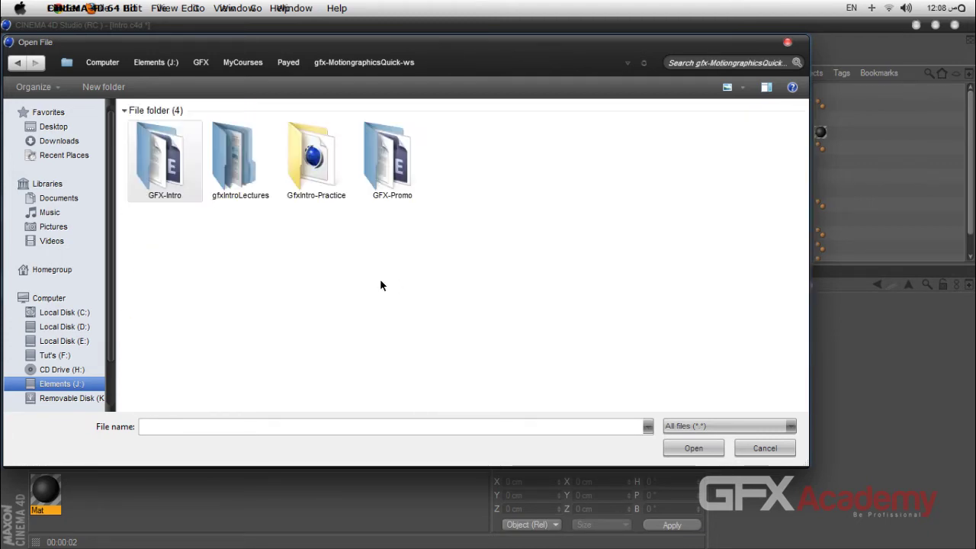
# Import the second Illustrator file, gfx academy8.ai, from the GFX-Promo folder at scale 1 centimeter with Connect Splines enabled
pyautogui.doubleClick(381, 198)
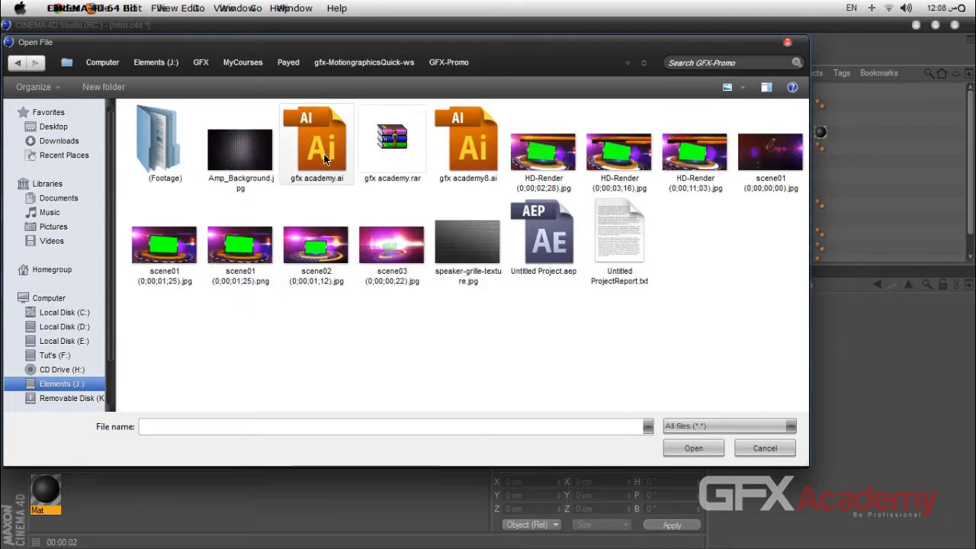
pyautogui.click(478, 169)
pyautogui.click(689, 448)
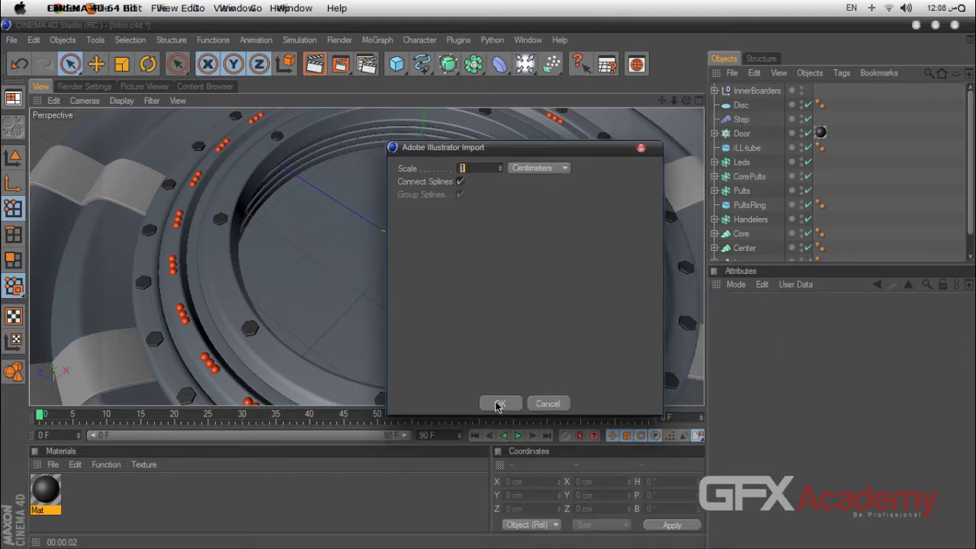
pyautogui.click(496, 405)
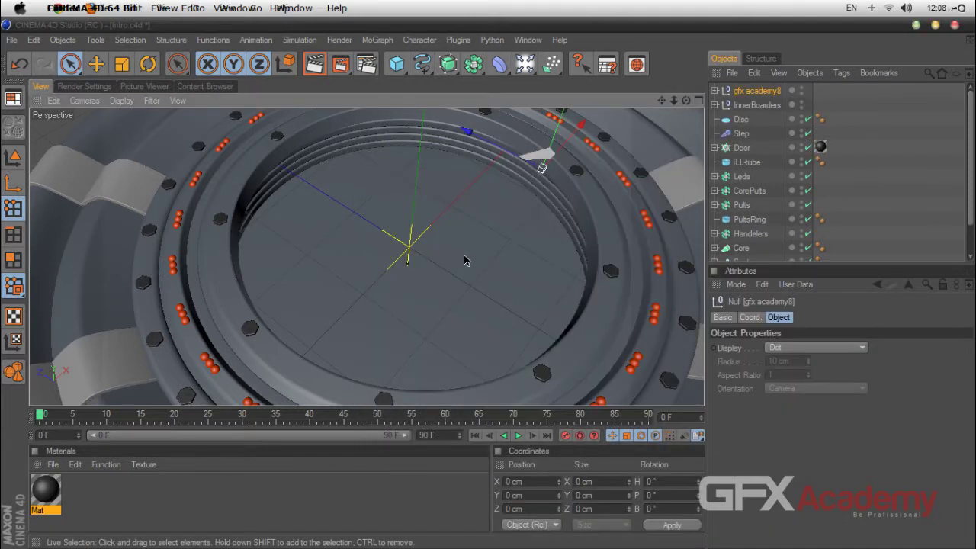
# Inspect the imported gfx academy8 group's contents and enlarge the object list to fit the whole hierarchy
pyautogui.click(715, 91)
pyautogui.click(715, 91)
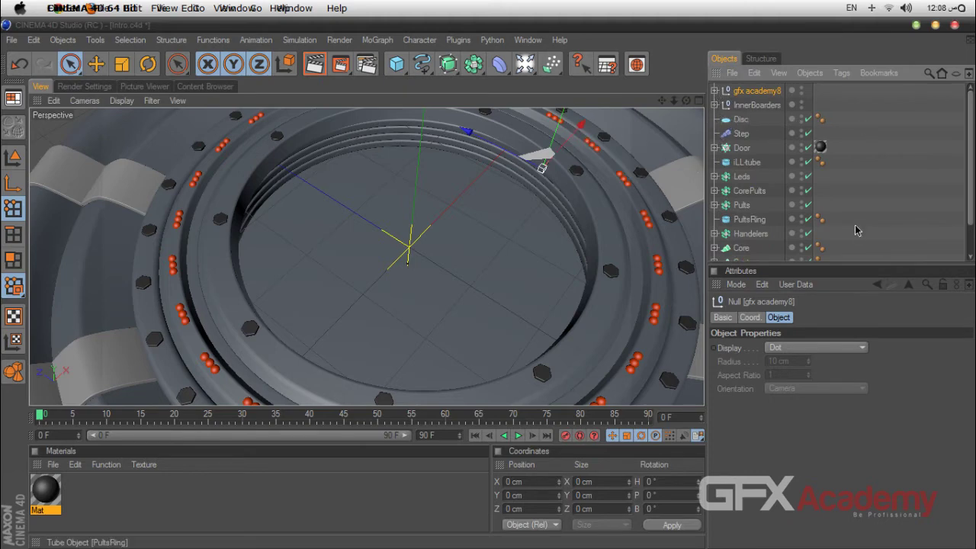
pyautogui.moveTo(845, 264); pyautogui.dragTo(843, 332)
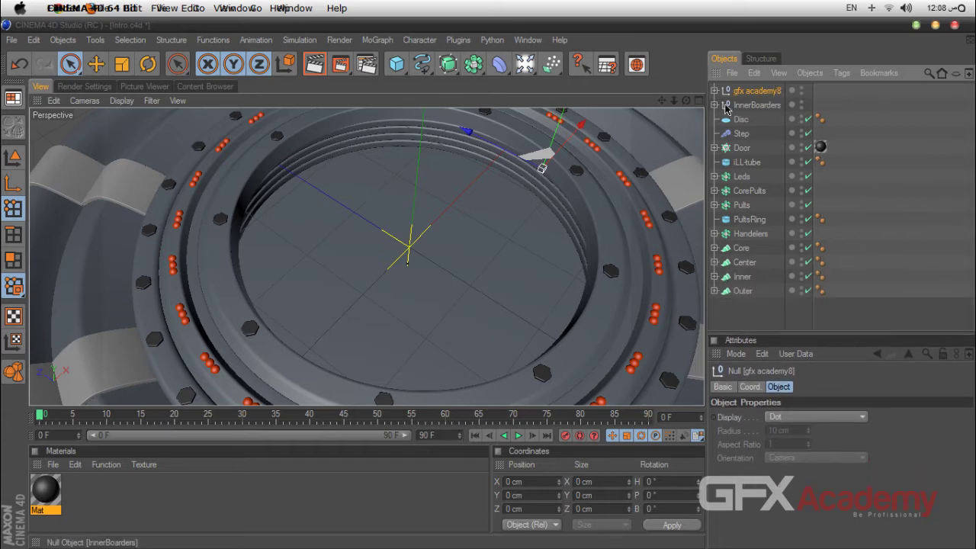
# Create a new layer in the Layer Browser and name it text
pyautogui.click(793, 93)
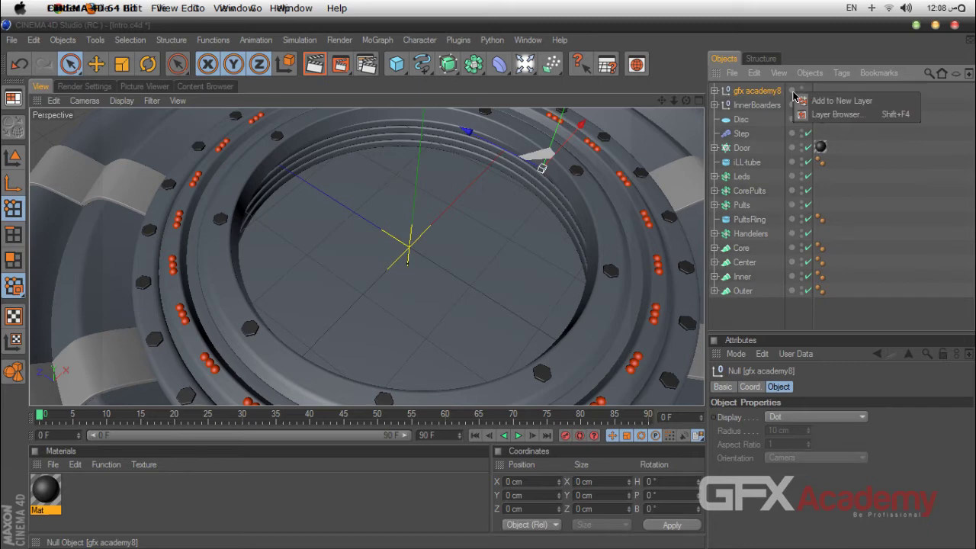
pyautogui.click(835, 114)
pyautogui.doubleClick(474, 153)
pyautogui.doubleClick(479, 145)
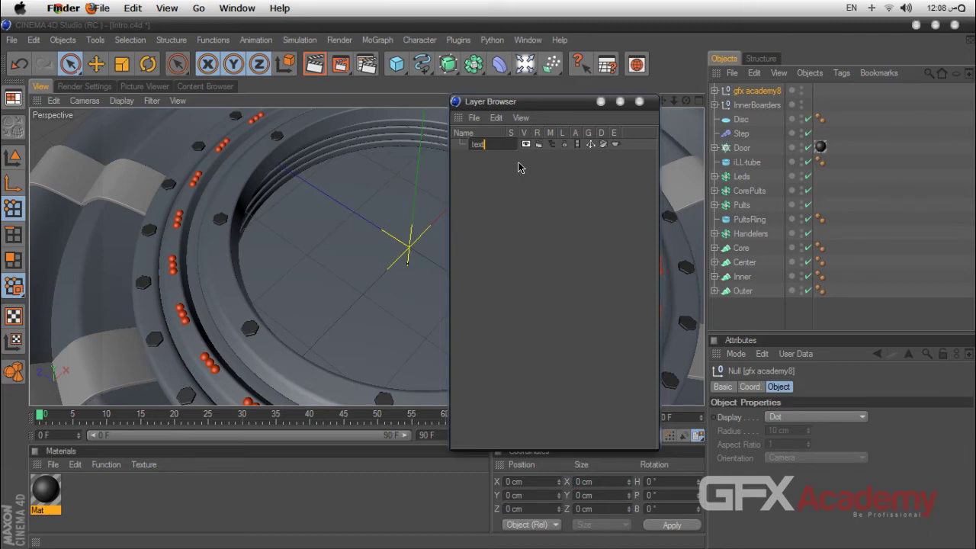
pyautogui.click(518, 168)
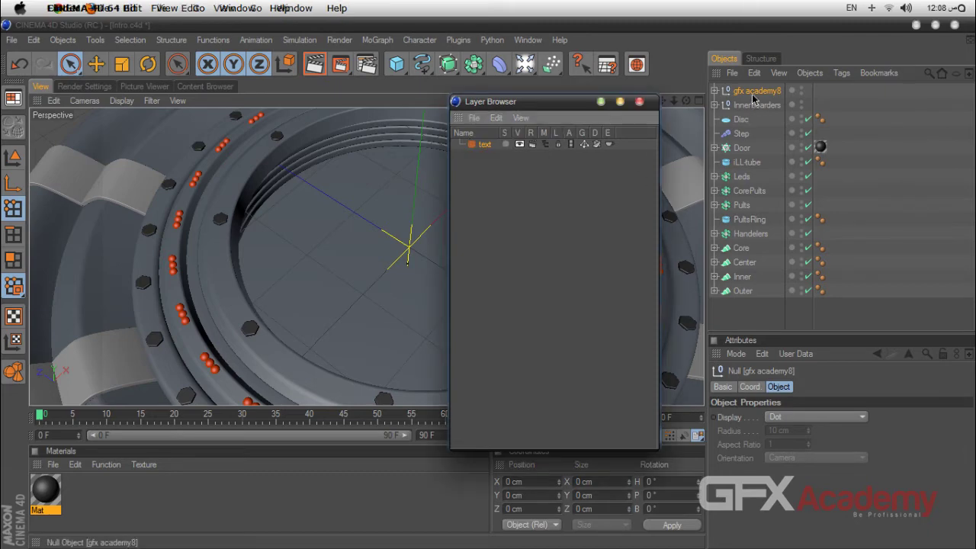
# Assign the gfx academy8 null to the text layer and solo that layer
pyautogui.moveTo(755, 91); pyautogui.dragTo(496, 144)
pyautogui.click(506, 145)
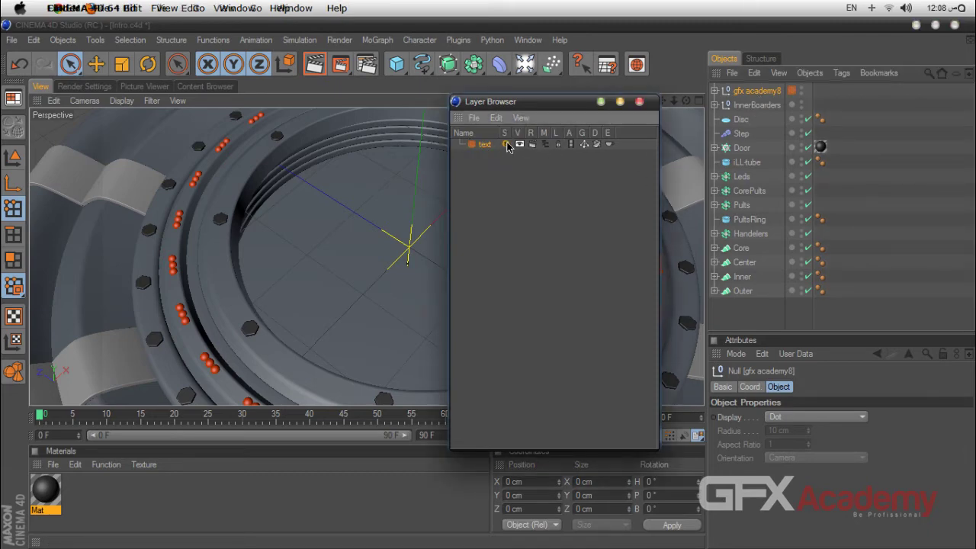
pyautogui.moveTo(536, 105); pyautogui.dragTo(773, 206)
# Examine the soloed text layer in the viewport for the imported logo splines
pyautogui.scroll(-5, 531, 207)
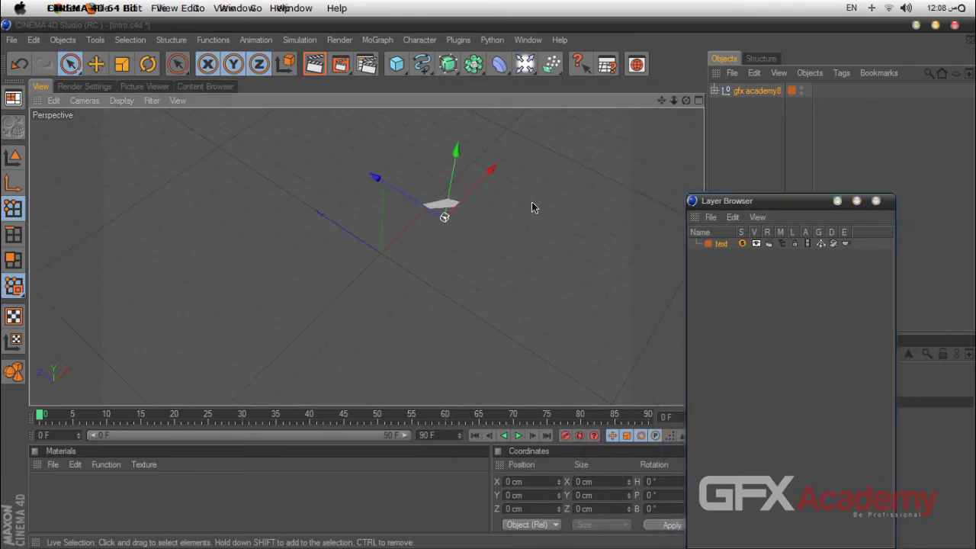
pyautogui.scroll(5, 531, 207)
pyautogui.moveTo(660, 101); pyautogui.dragTo(474, 225)
pyautogui.scroll(4, 506, 275)
pyautogui.scroll(1, 506, 275)
pyautogui.scroll(-10, 506, 274)
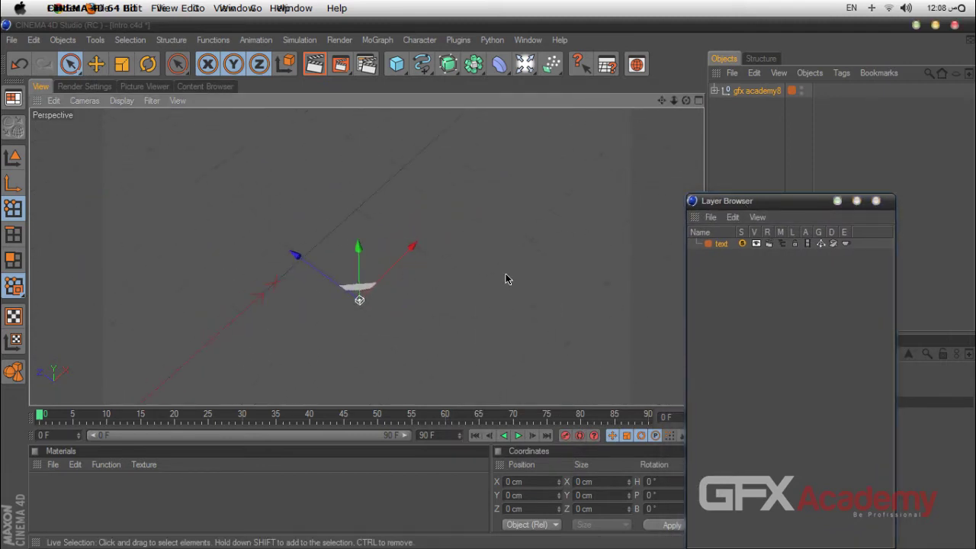
pyautogui.scroll(-10, 505, 274)
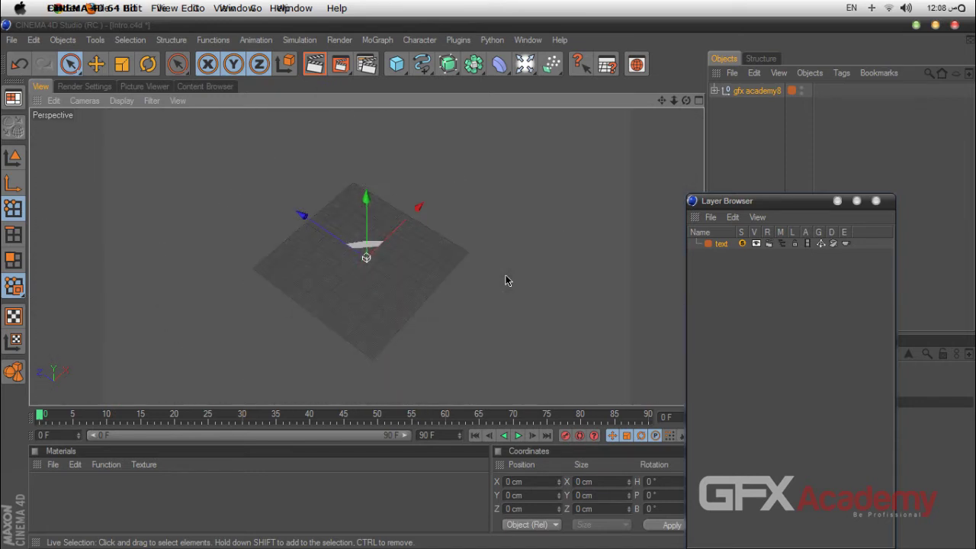
pyautogui.scroll(5, 507, 273)
pyautogui.scroll(7, 507, 273)
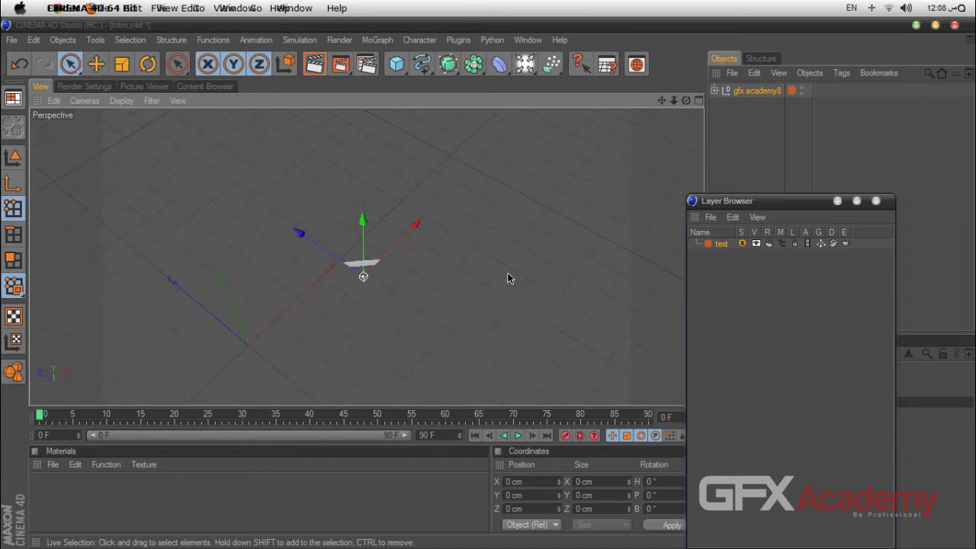
pyautogui.scroll(-3, 508, 276)
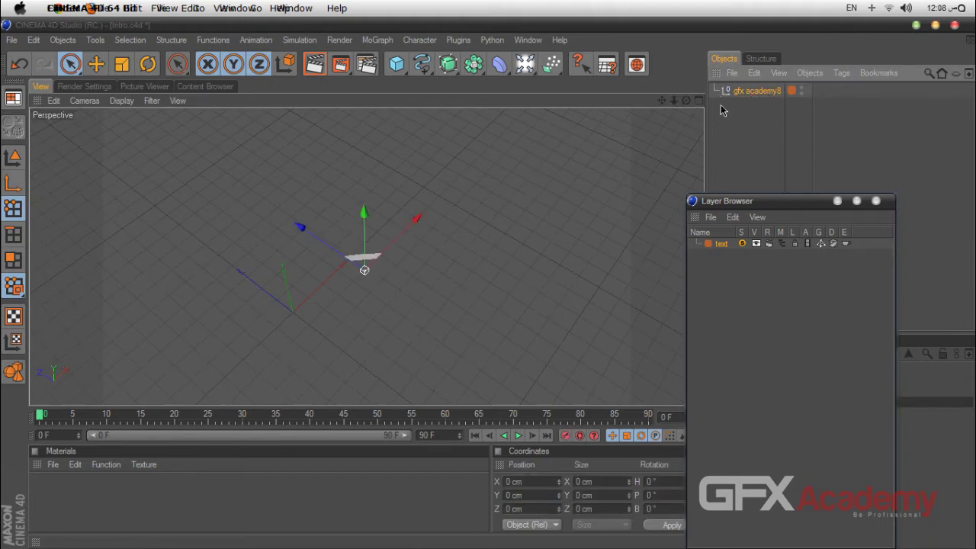
# Turn off solo for the text layer and uncover the gfx academy8 path list behind the Layer Browser
pyautogui.click(744, 127)
pyautogui.click(747, 94)
pyautogui.click(743, 244)
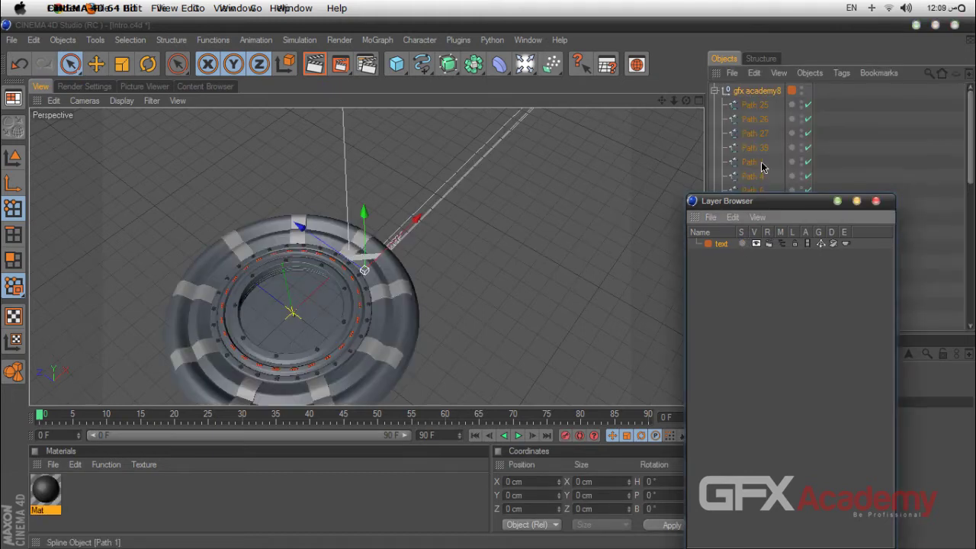
pyautogui.moveTo(777, 201); pyautogui.dragTo(497, 124)
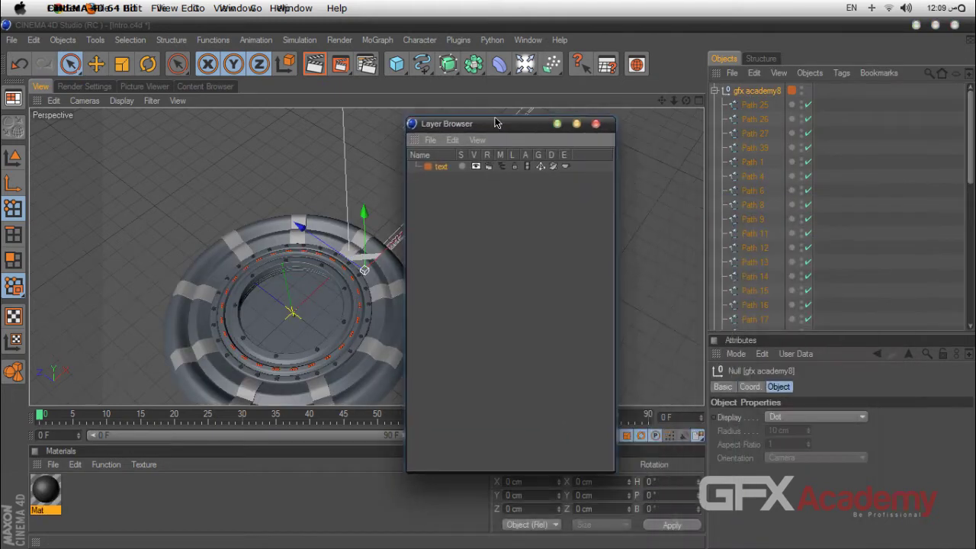
# Select all the path splines inside gfx academy8, from Path 25 through Path 38, and assign them to the text layer
pyautogui.click(751, 108)
pyautogui.scroll(-5, 767, 251)
pyautogui.scroll(3, 762, 255)
pyautogui.scroll(-3, 762, 255)
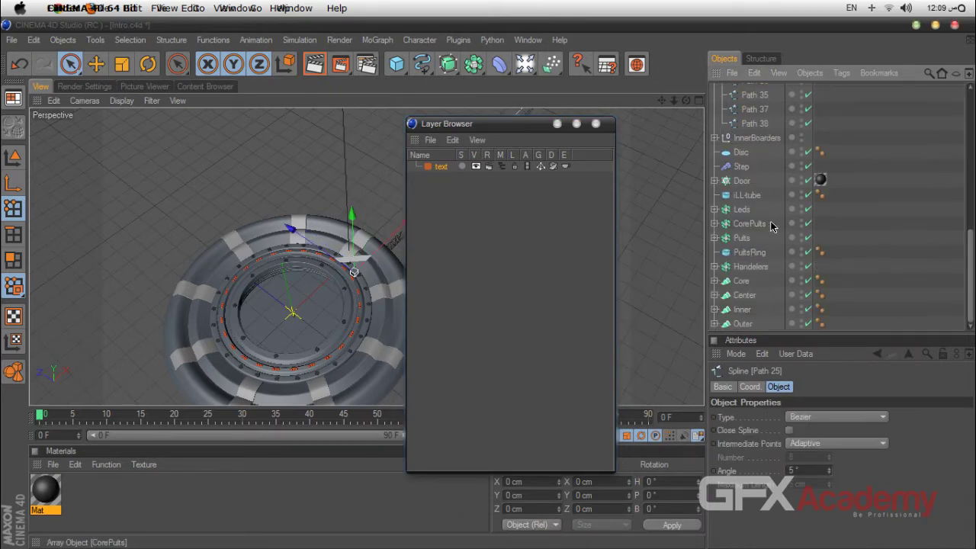
pyautogui.keyDown('shift'); pyautogui.click(749, 124); pyautogui.keyUp('shift')
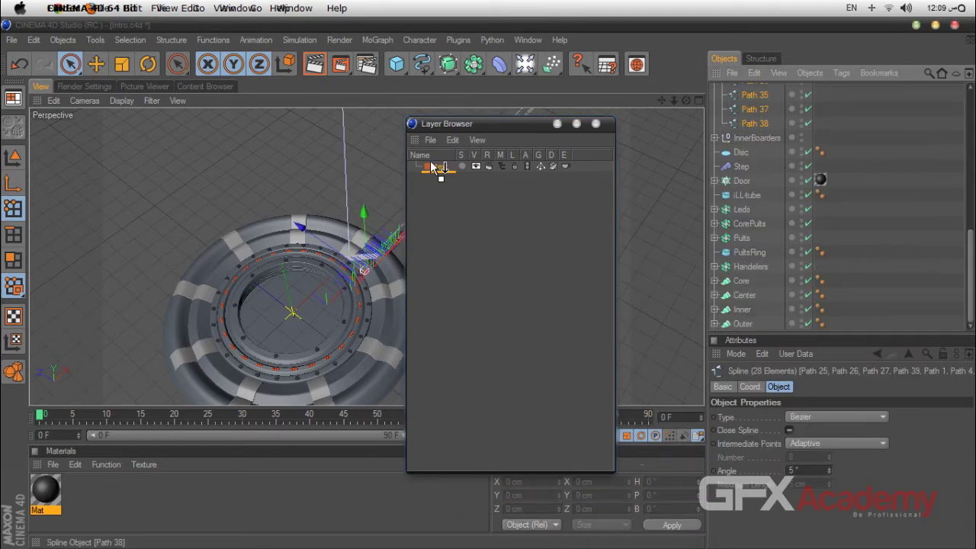
pyautogui.moveTo(439, 166); pyautogui.dragTo(441, 167)
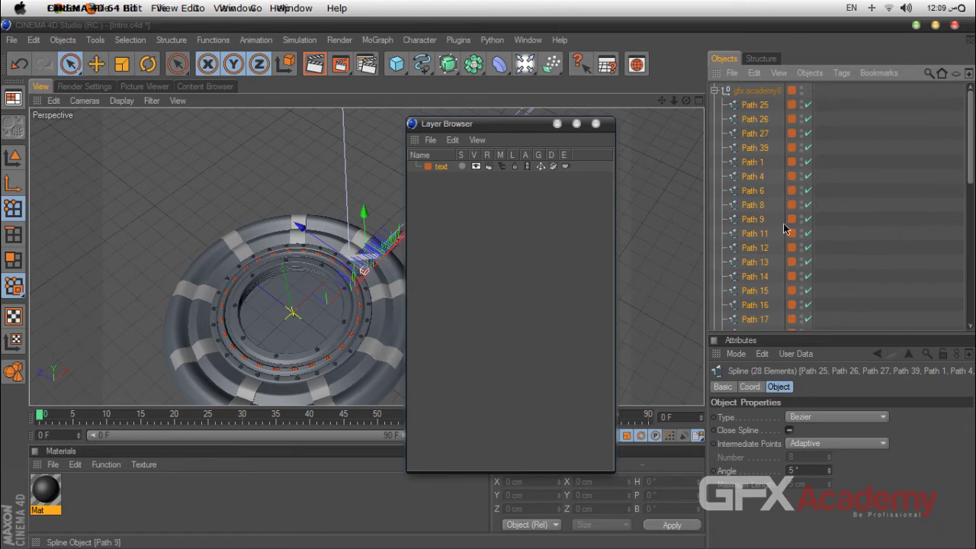
# Solo the text layer to isolate the imported GFX Academy logo outlines in the viewport
pyautogui.click(461, 166)
pyautogui.moveTo(450, 123); pyautogui.dragTo(690, 222)
pyautogui.scroll(3, 526, 203)
pyautogui.scroll(-4, 560, 196)
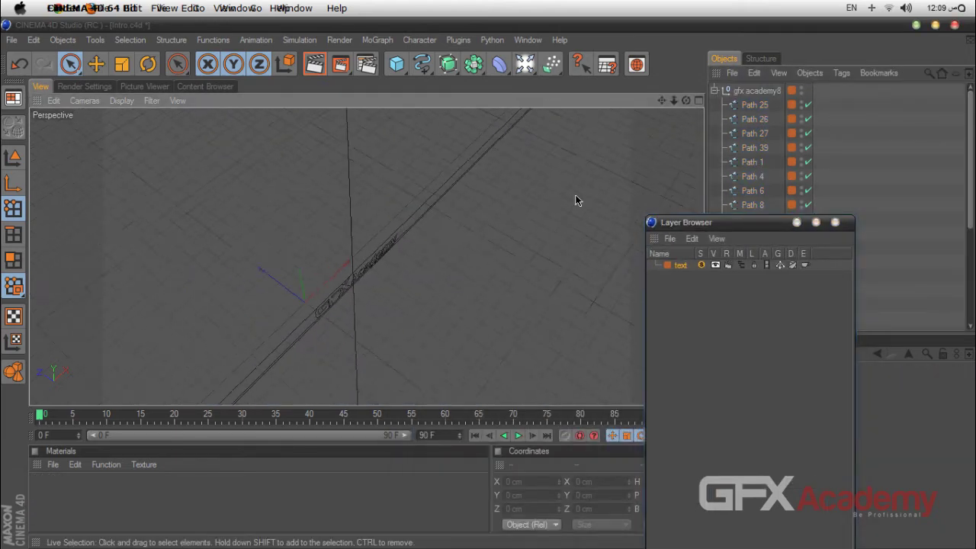
pyautogui.scroll(4, 574, 194)
pyautogui.scroll(2, 557, 213)
pyautogui.moveTo(686, 100); pyautogui.dragTo(665, 16)
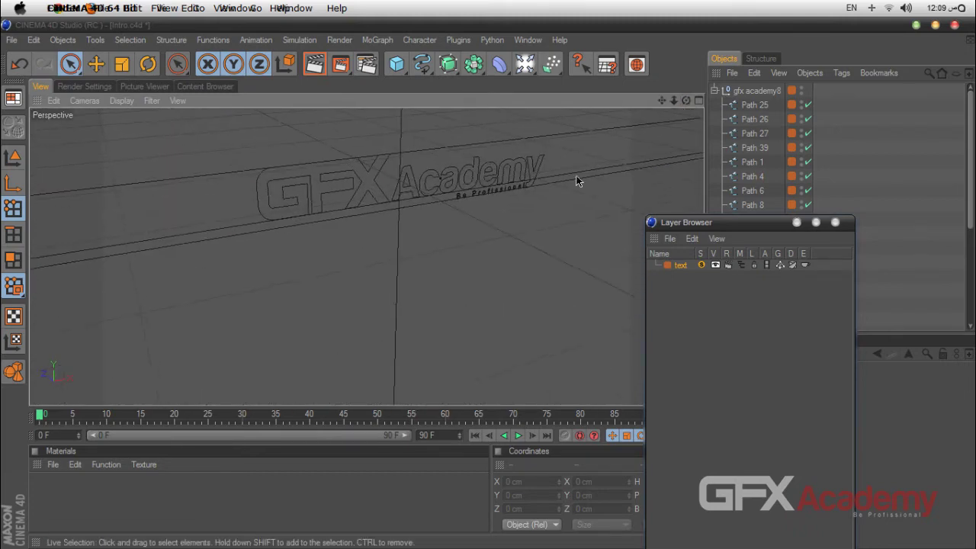
pyautogui.scroll(3, 340, 183)
pyautogui.scroll(-3, 256, 244)
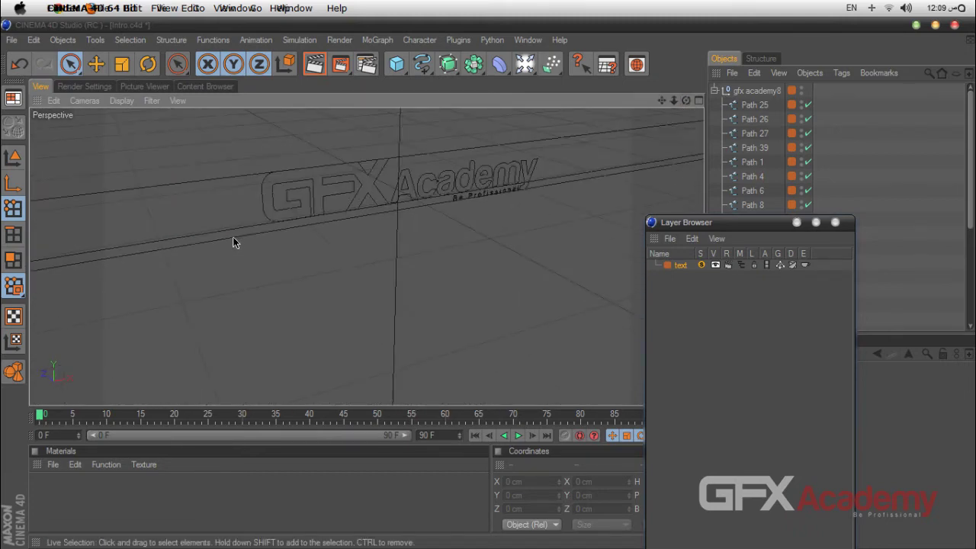
# Switch to model mode and delete the large surplus outline spline behind the logo, Path 25
pyautogui.moveTo(731, 222); pyautogui.dragTo(442, 330)
pyautogui.click(531, 183)
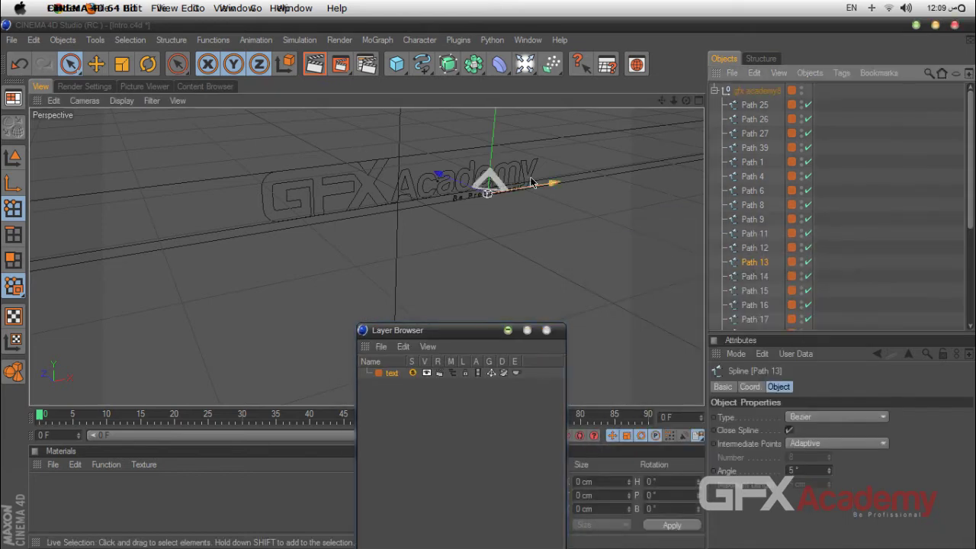
pyautogui.click(13, 157)
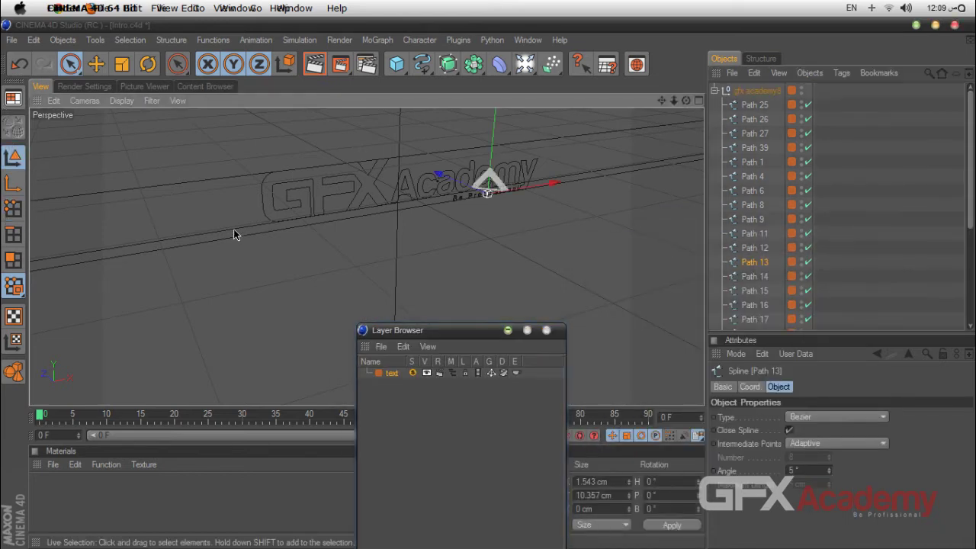
pyautogui.click(215, 179)
pyautogui.press('Delete')
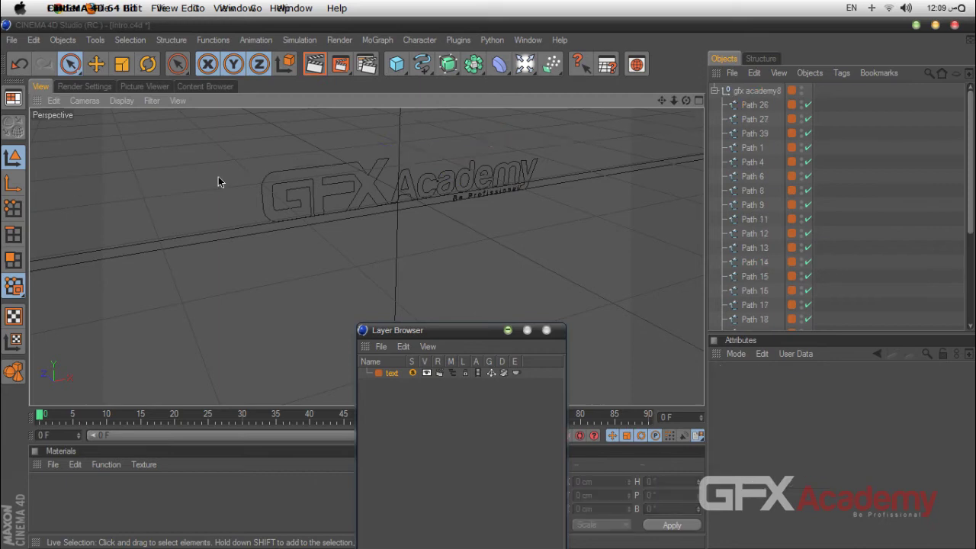
# Delete the remaining surplus outline splines around the logo: Path 39, Path 26 and Path 27
pyautogui.click(175, 247)
pyautogui.press('Delete')
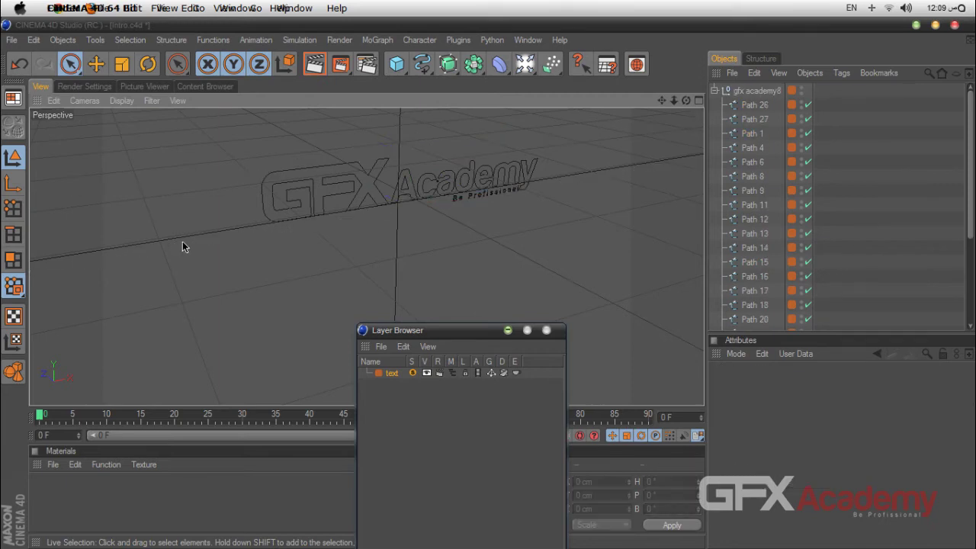
pyautogui.click(182, 241)
pyautogui.press('Delete')
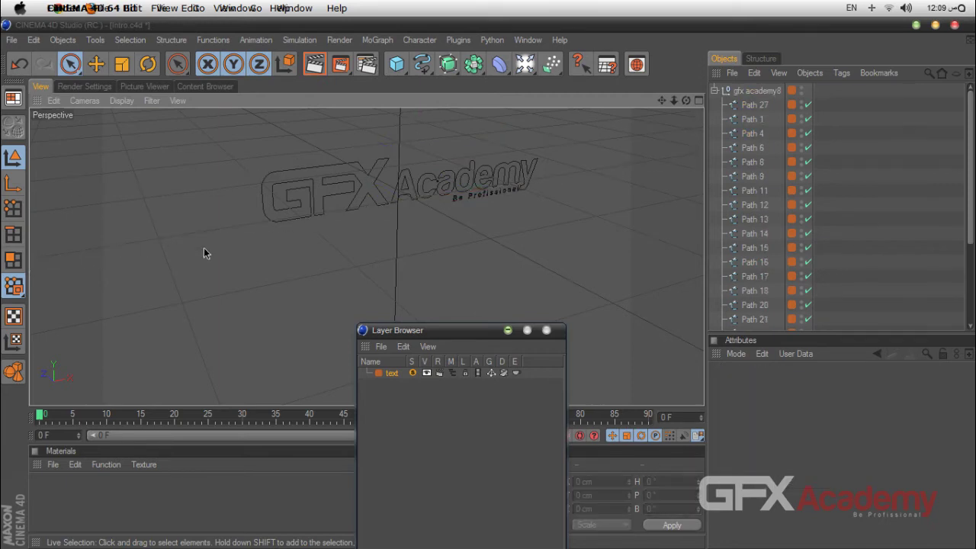
pyautogui.click(399, 238)
pyautogui.press('Delete')
# Examine which paths form the GFX, Academy and slogan lettering by selecting individual splines, including Path 13, Path 24 and Path 1
pyautogui.scroll(-5, 509, 219)
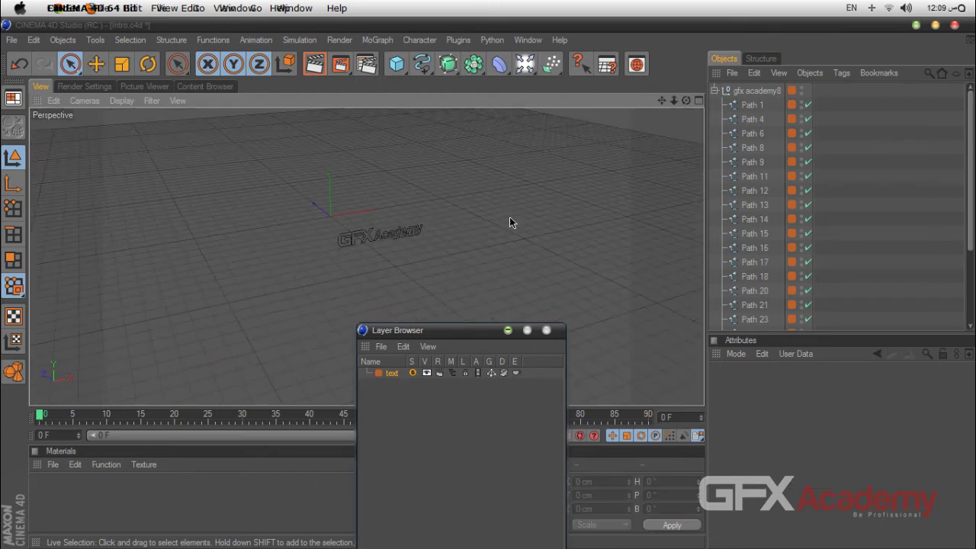
pyautogui.scroll(8, 493, 218)
pyautogui.moveTo(662, 100); pyautogui.dragTo(657, 103)
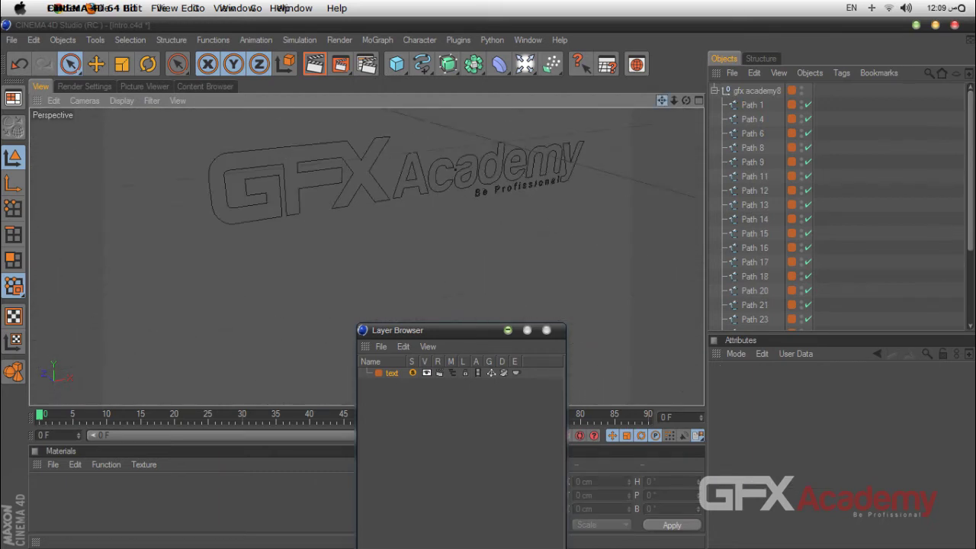
pyautogui.keyDown('alt'); pyautogui.moveTo(493, 218); pyautogui.dragTo(485, 256, button='middle'); pyautogui.keyUp('alt')
pyautogui.click(493, 218)
pyautogui.click(511, 219)
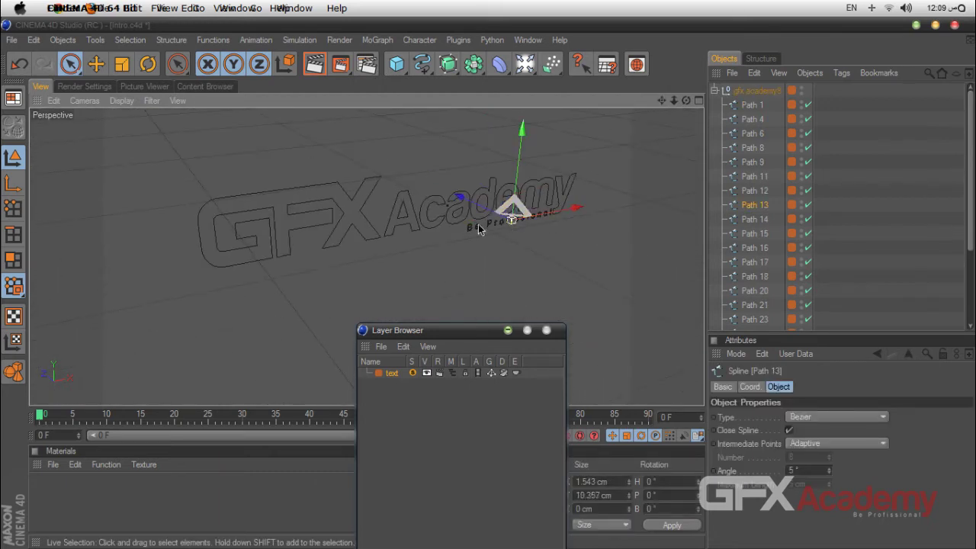
pyautogui.click(315, 261)
pyautogui.click(278, 250)
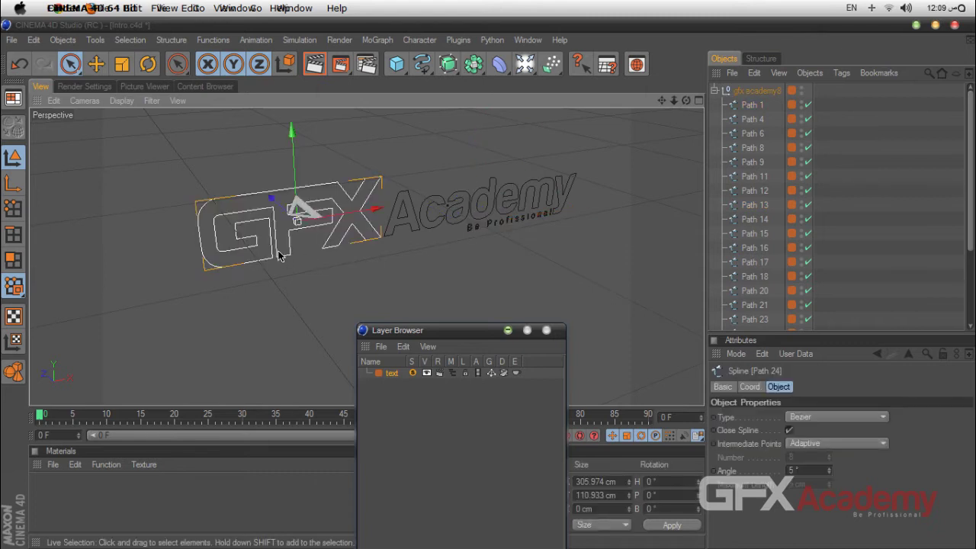
pyautogui.click(416, 223)
pyautogui.click(843, 154)
pyautogui.click(758, 108)
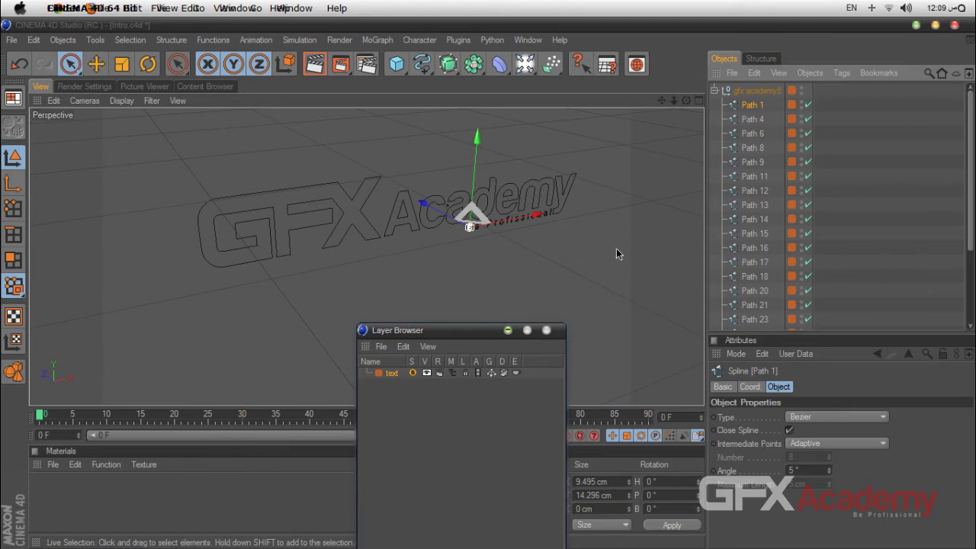
# Select all the small "Be Profissional" slogan letter splines under the Academy lettering with Lasso Selection
pyautogui.scroll(5, 657, 208)
pyautogui.keyDown('alt'); pyautogui.moveTo(657, 209); pyautogui.dragTo(540, 254, button='middle'); pyautogui.keyUp('alt')
pyautogui.click(539, 254)
pyautogui.click(69, 64)
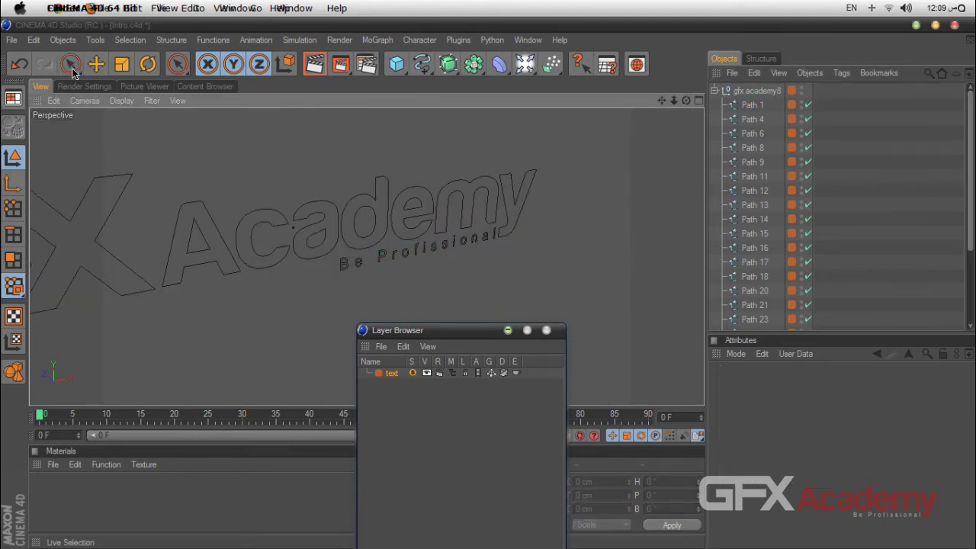
pyautogui.click(113, 74)
pyautogui.moveTo(323, 308); pyautogui.dragTo(391, 299)
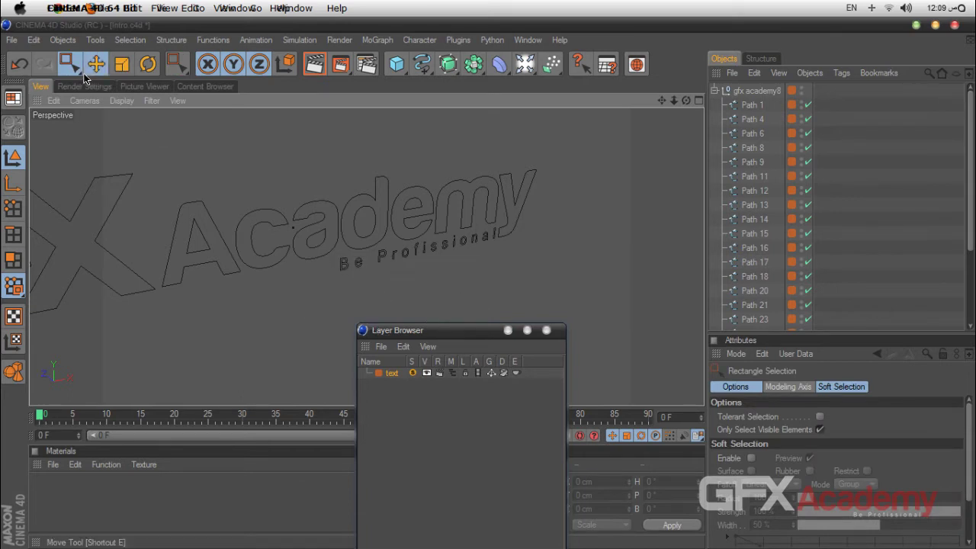
pyautogui.click(69, 64)
pyautogui.click(92, 101)
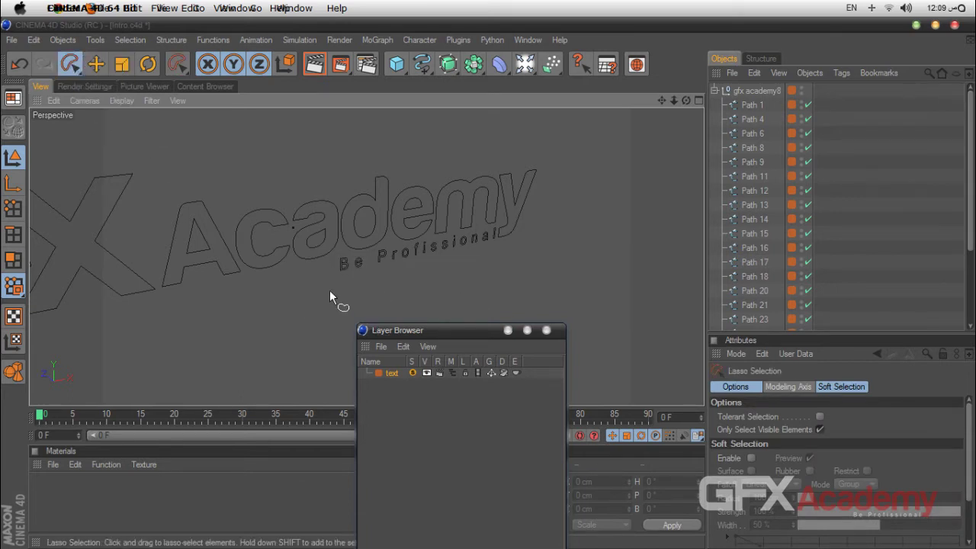
pyautogui.moveTo(329, 290)
pyautogui.mouseDown()
pyautogui.moveTo(341, 257)
pyautogui.moveTo(388, 244)
pyautogui.mouseUp()
pyautogui.moveTo(498, 228)
pyautogui.mouseDown()
pyautogui.moveTo(433, 268)
pyautogui.moveTo(328, 291)
pyautogui.mouseUp()
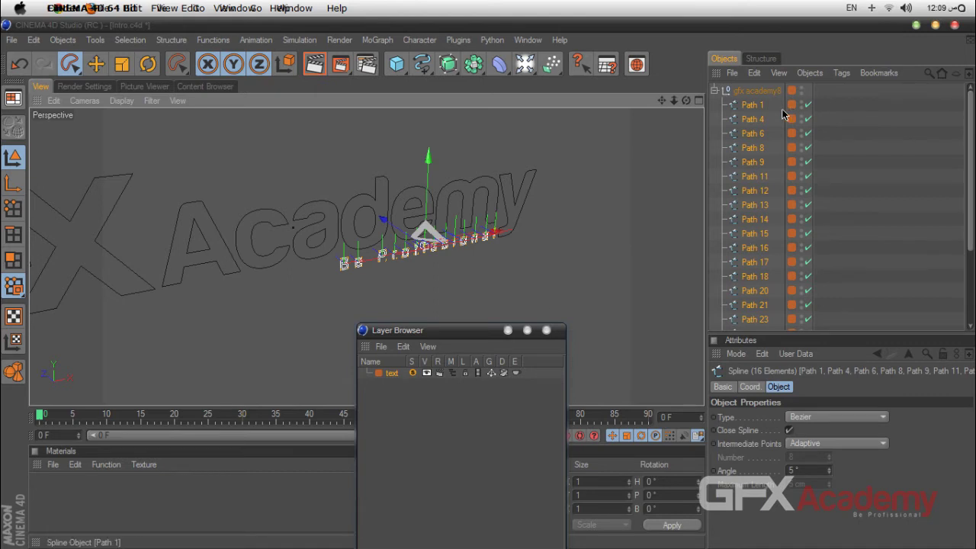
pyautogui.scroll(-4, 821, 225)
pyautogui.scroll(4, 821, 226)
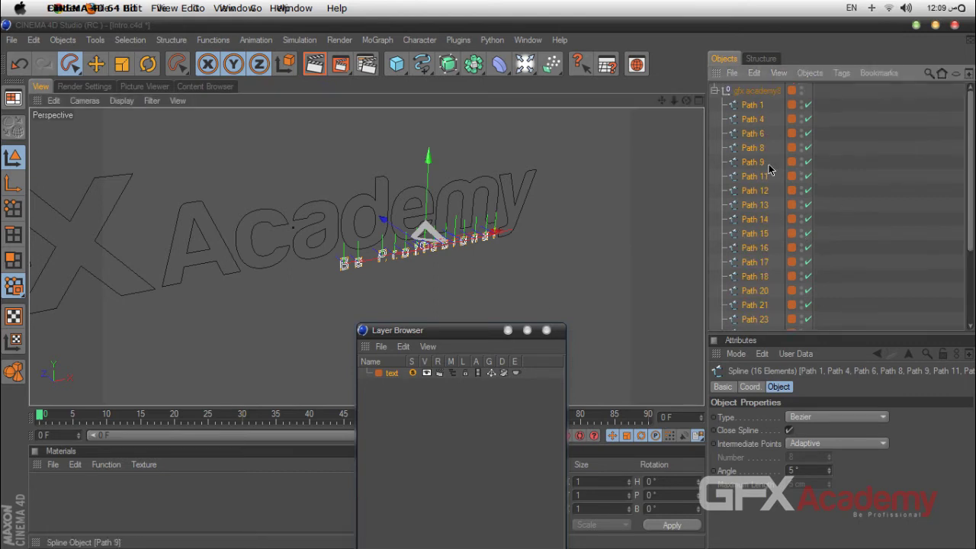
# Set the slogan splines' intermediate points to Subdivided and merge them into a single spline with Connect+Delete
pyautogui.click(860, 444)
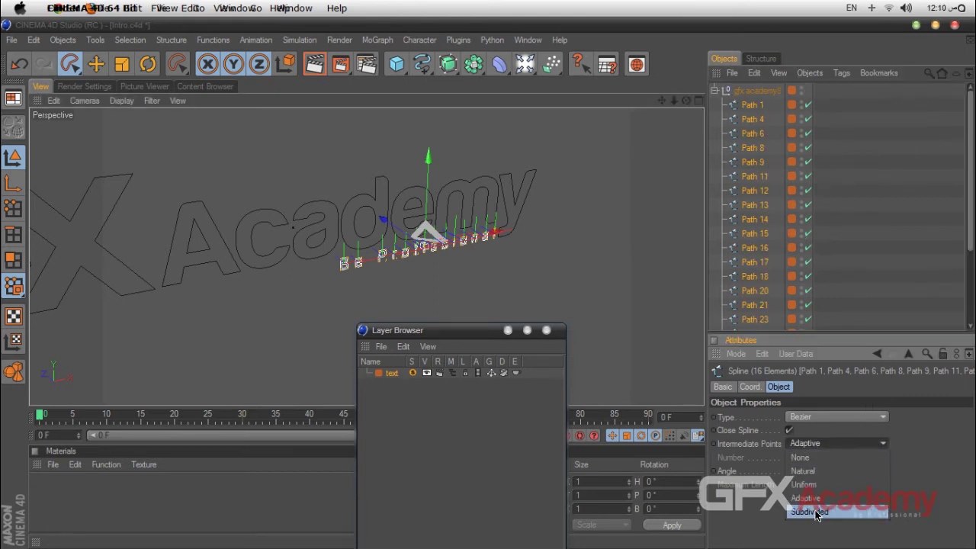
pyautogui.click(809, 515)
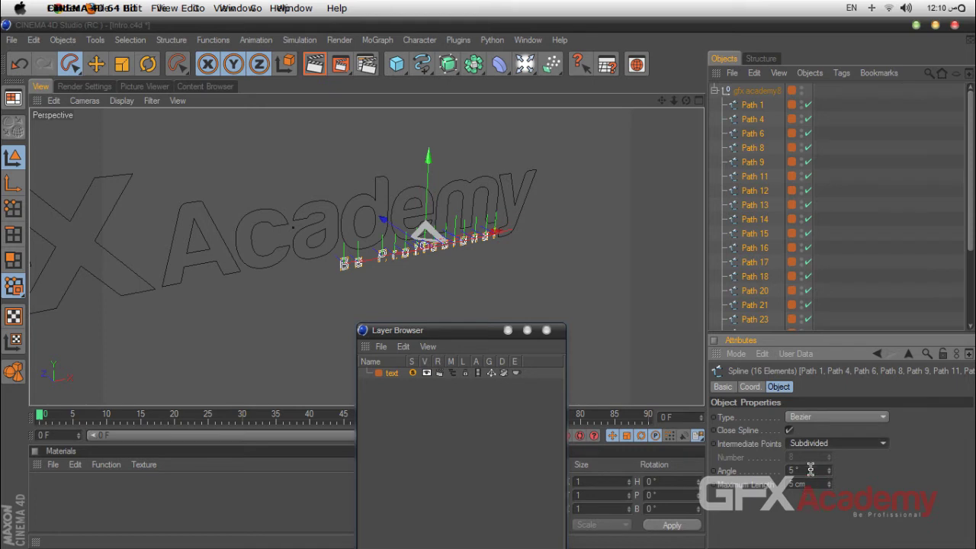
pyautogui.rightClick(755, 112)
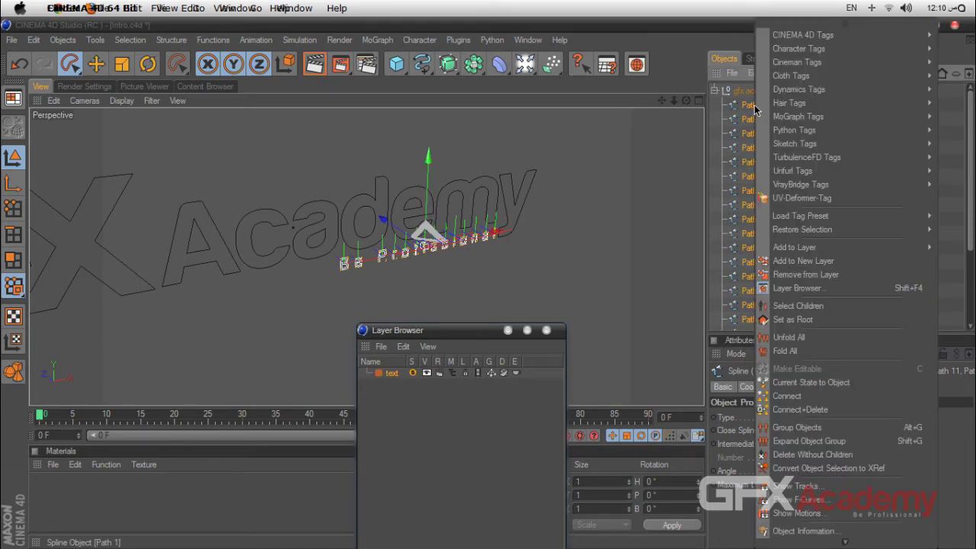
pyautogui.click(801, 411)
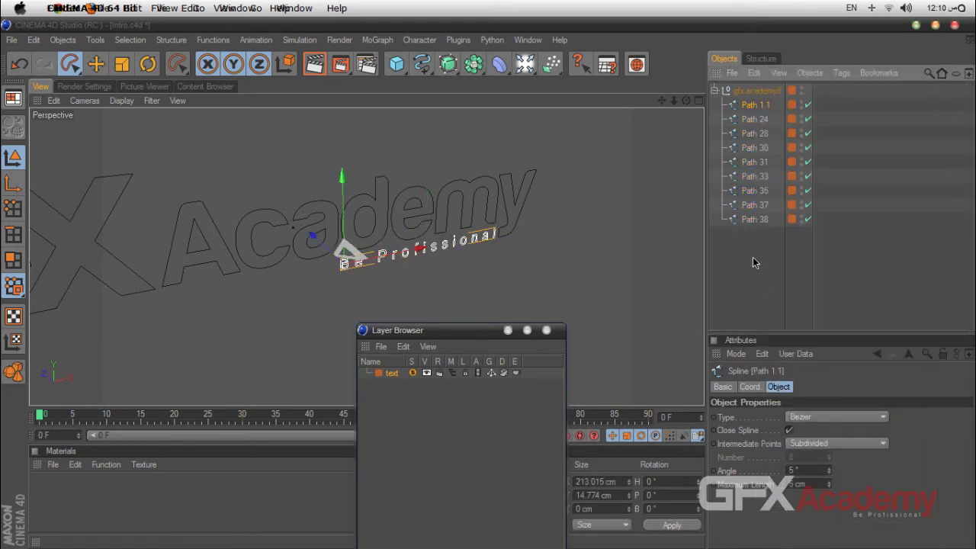
# Center the merged slogan spline's axis on its lettering and rename the spline Slogan
pyautogui.click(171, 40)
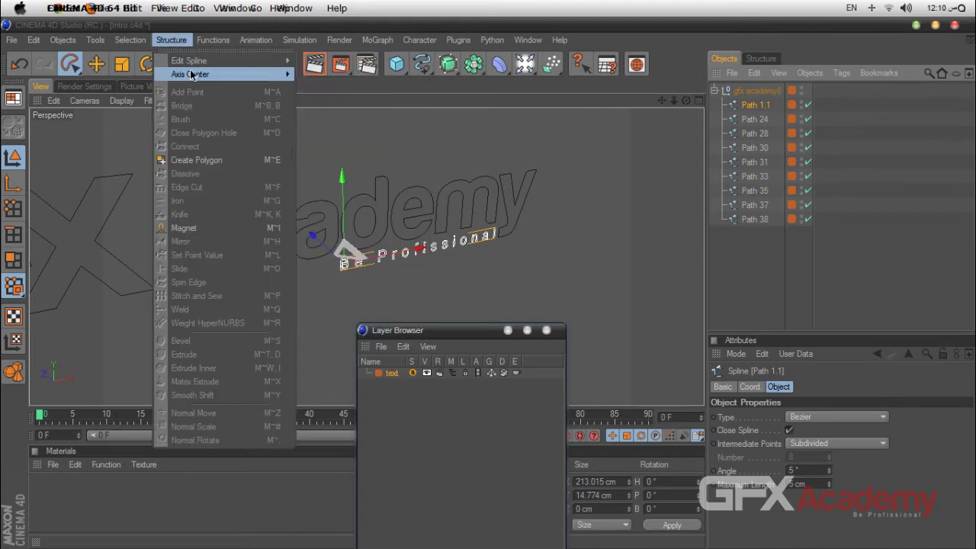
pyautogui.moveTo(191, 74)
pyautogui.click(313, 103)
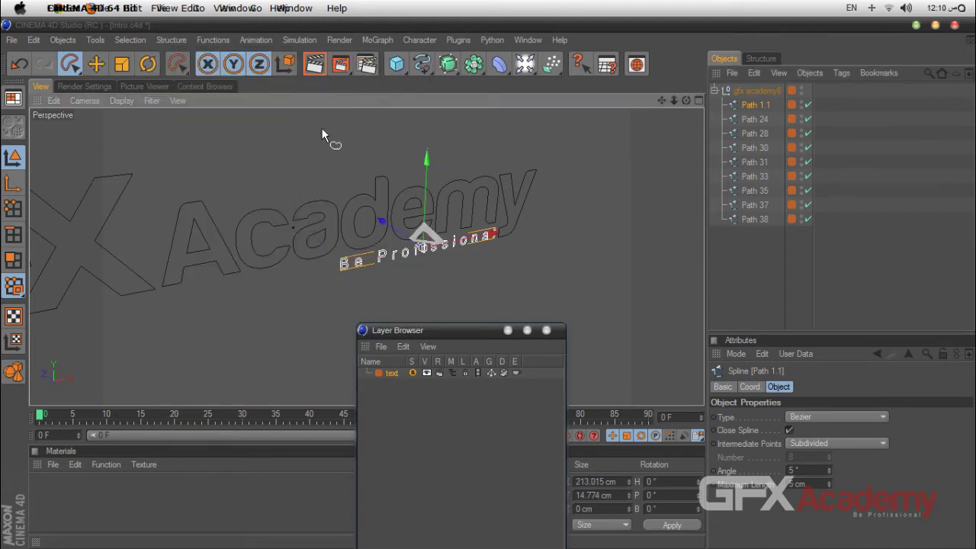
pyautogui.doubleClick(756, 107)
pyautogui.write('S')
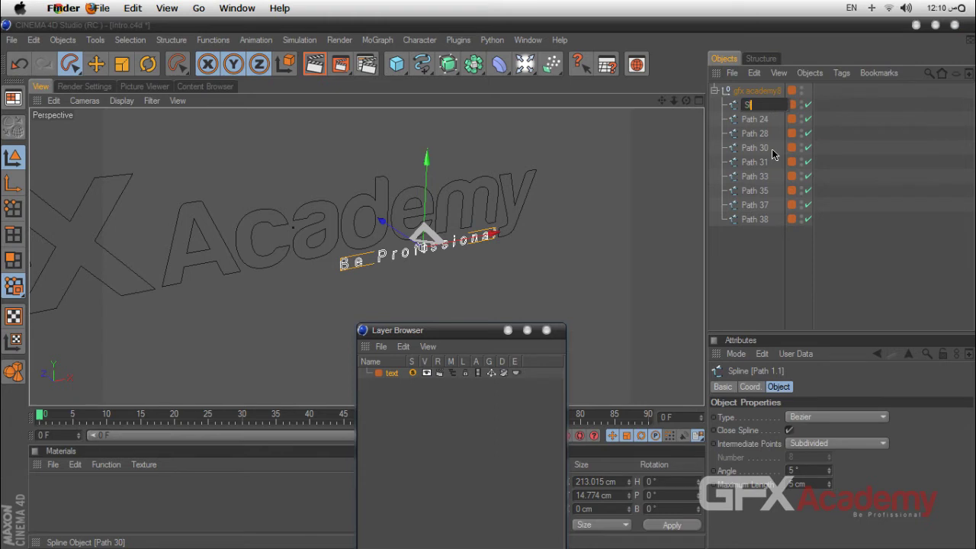
pyautogui.write('logan')
pyautogui.press('Return')
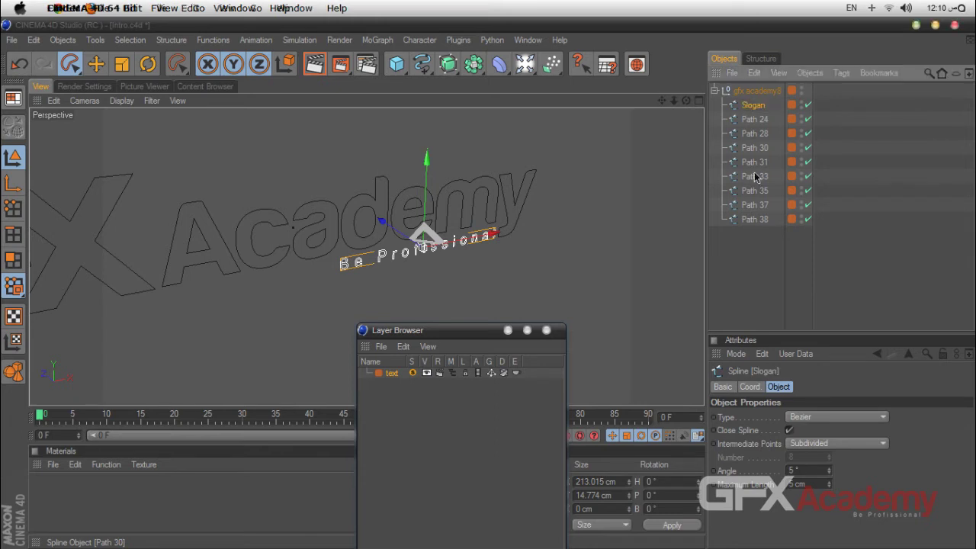
# Examine which logo letters the remaining splines from Path 24 to Path 38 form by selecting them together and in groups
pyautogui.moveTo(756, 253); pyautogui.dragTo(742, 115)
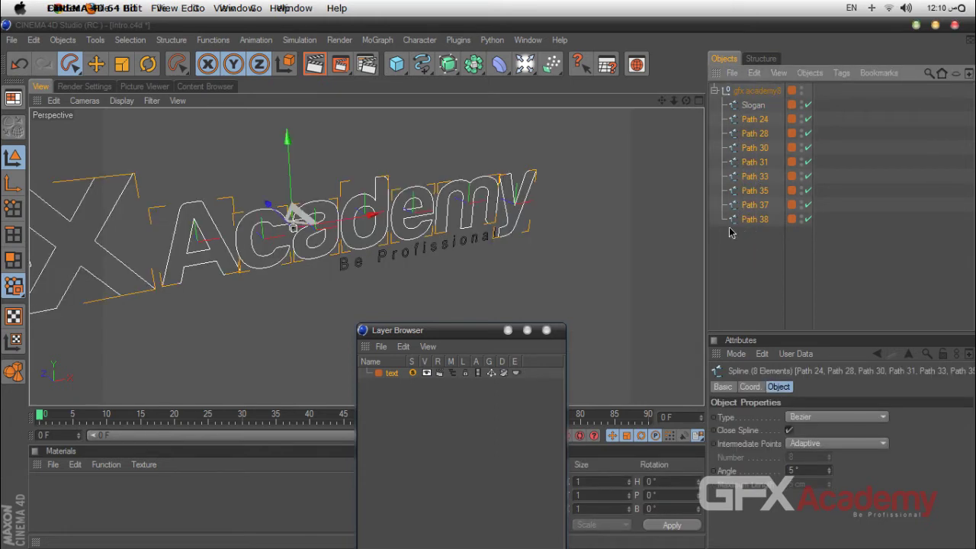
pyautogui.click(748, 247)
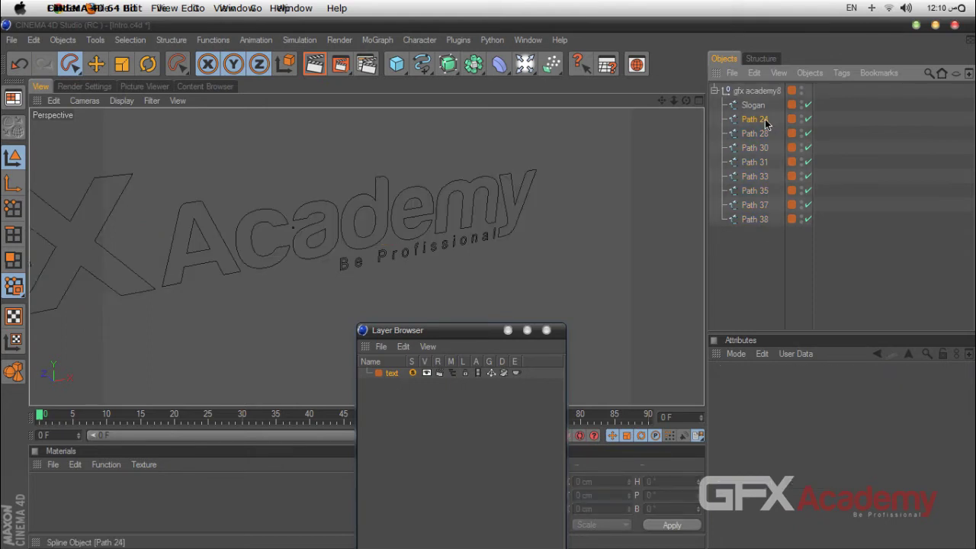
pyautogui.click(765, 122)
pyautogui.keyDown('ctrl'); pyautogui.click(762, 136); pyautogui.keyUp('ctrl')
pyautogui.keyDown('ctrl'); pyautogui.click(758, 151); pyautogui.keyUp('ctrl')
pyautogui.keyDown('ctrl'); pyautogui.click(757, 163); pyautogui.keyUp('ctrl')
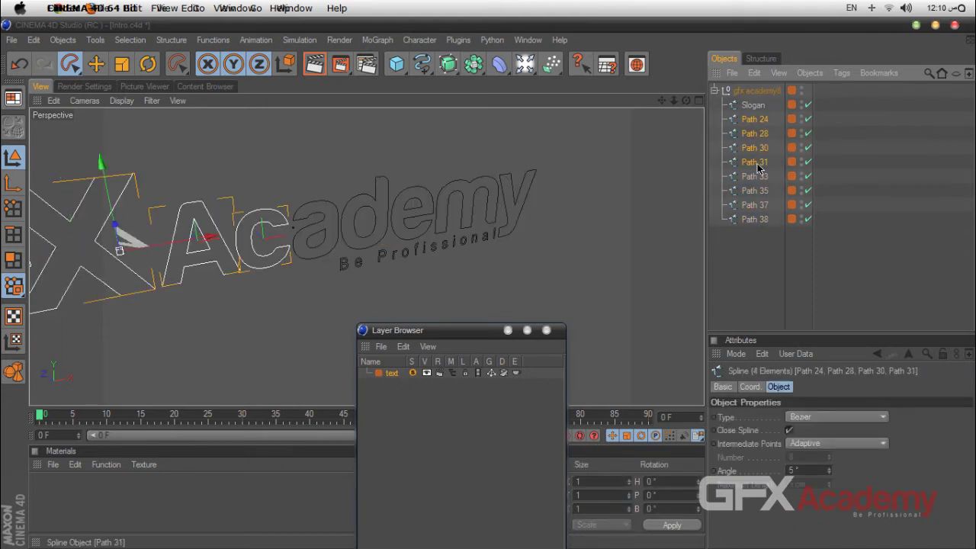
pyautogui.click(746, 240)
pyautogui.click(751, 223)
pyautogui.keyDown('ctrl'); pyautogui.click(755, 207); pyautogui.keyUp('ctrl')
pyautogui.keyDown('ctrl'); pyautogui.click(759, 193); pyautogui.keyUp('ctrl')
pyautogui.click(740, 244)
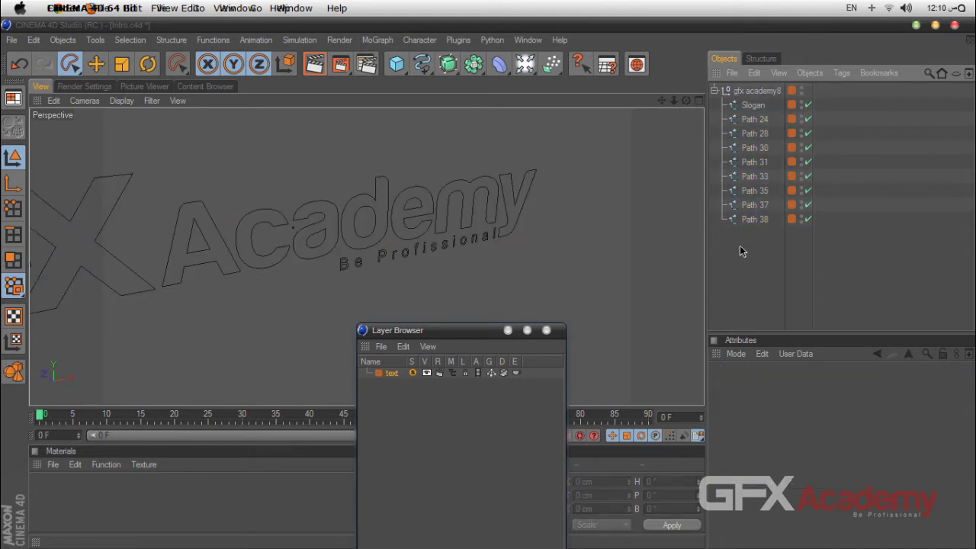
# Select the large GFX outline spline, Path 24, and rename it GFX
pyautogui.scroll(-2, 672, 138)
pyautogui.moveTo(662, 101); pyautogui.dragTo(663, 102)
pyautogui.moveTo(672, 135); pyautogui.dragTo(620, 118)
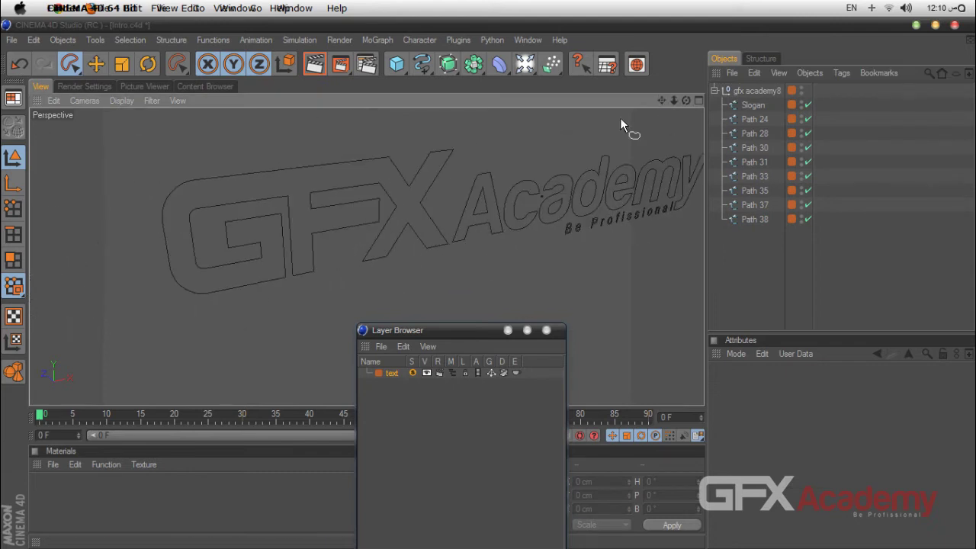
pyautogui.click(95, 64)
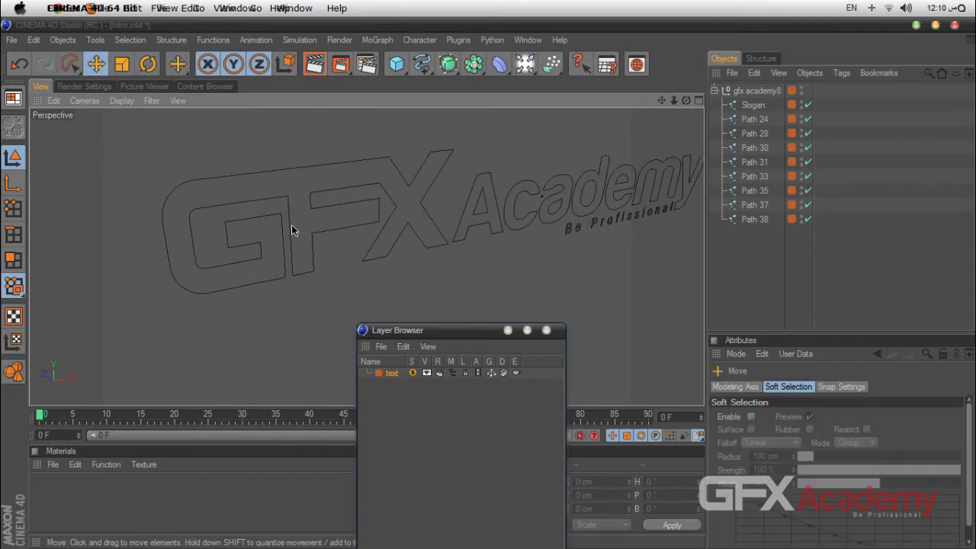
pyautogui.click(311, 202)
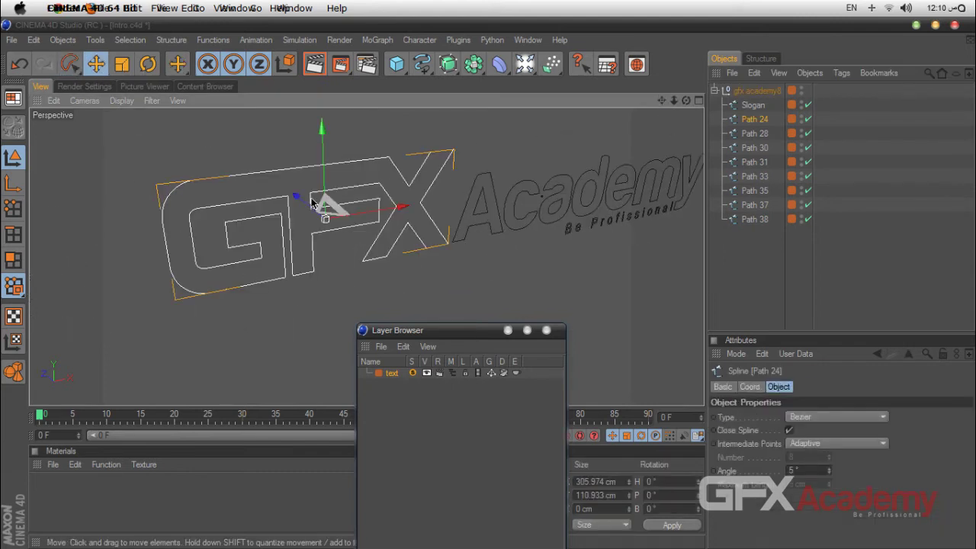
pyautogui.doubleClick(751, 120)
pyautogui.write('G')
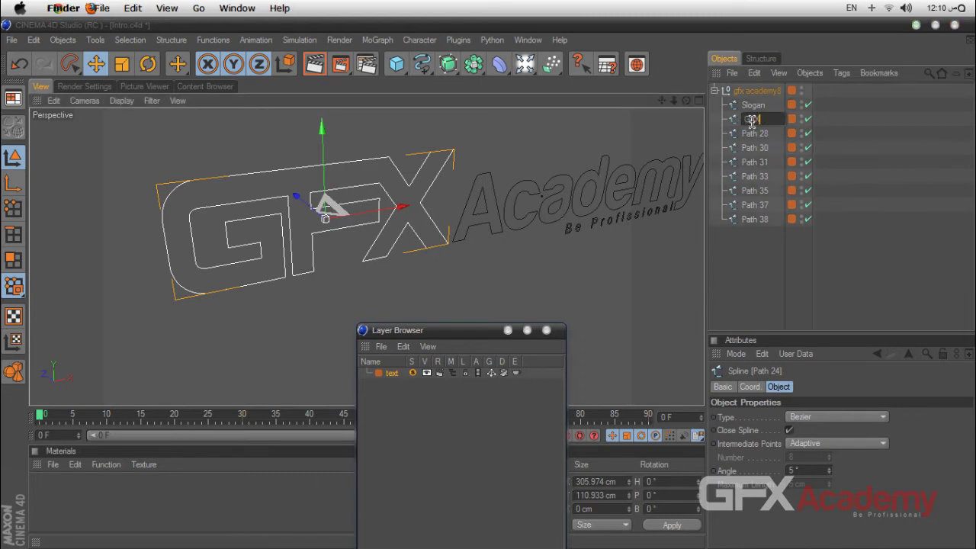
pyautogui.press('Return')
# Set the intermediate points of the GFX spline and the Academy letter splines, Path 28 to Path 38, to Subdivided
pyautogui.moveTo(763, 258); pyautogui.dragTo(747, 115)
pyautogui.click(796, 446)
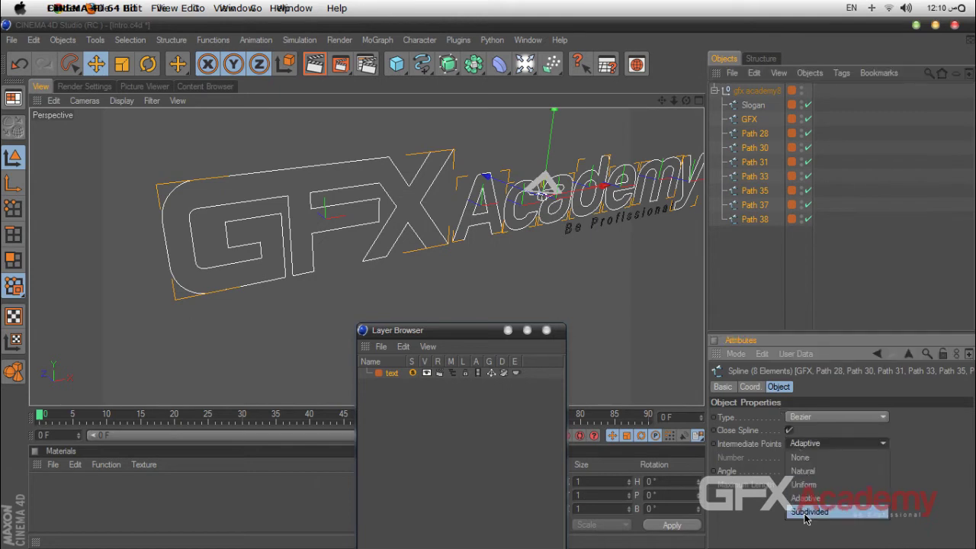
pyautogui.click(801, 516)
# Merge the Academy letter splines, Path 28 to Path 38, with Connect+Delete and rename the resulting spline academy
pyautogui.moveTo(767, 265); pyautogui.dragTo(751, 134)
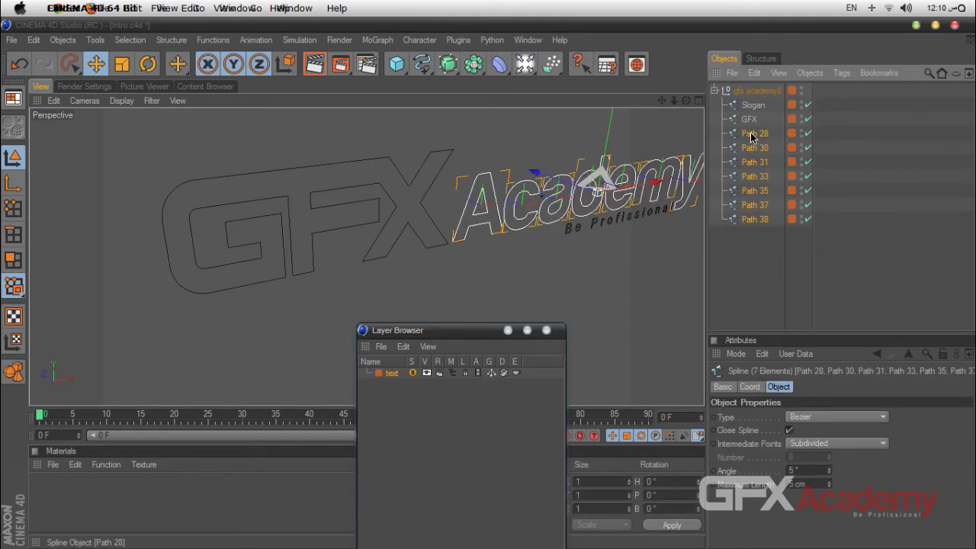
pyautogui.rightClick(751, 137)
pyautogui.click(814, 409)
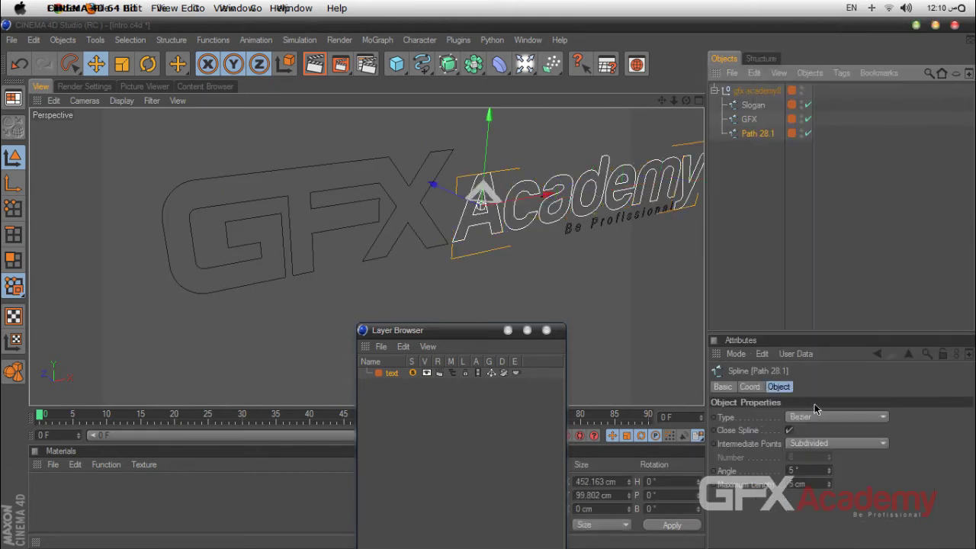
pyautogui.doubleClick(760, 133)
pyautogui.write('academy')
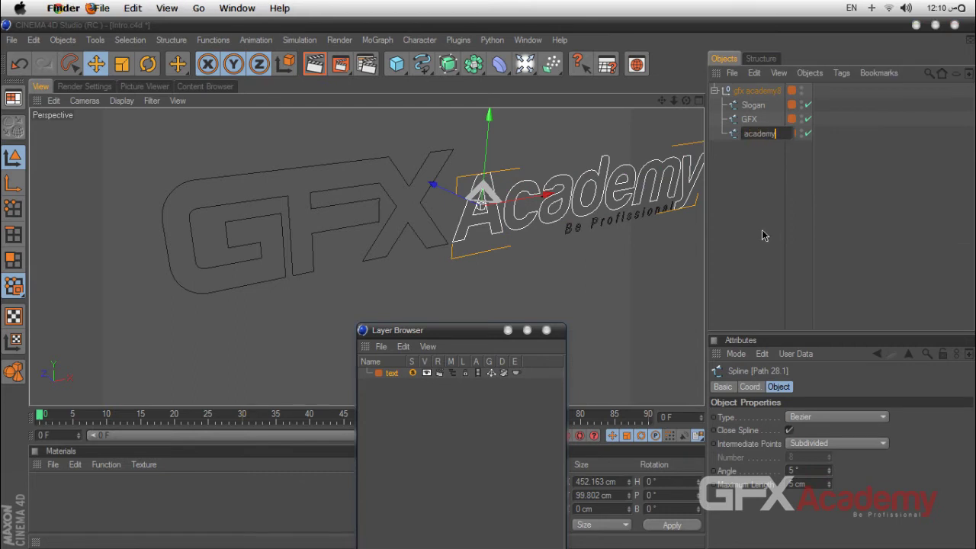
pyautogui.press('Return')
pyautogui.click(761, 230)
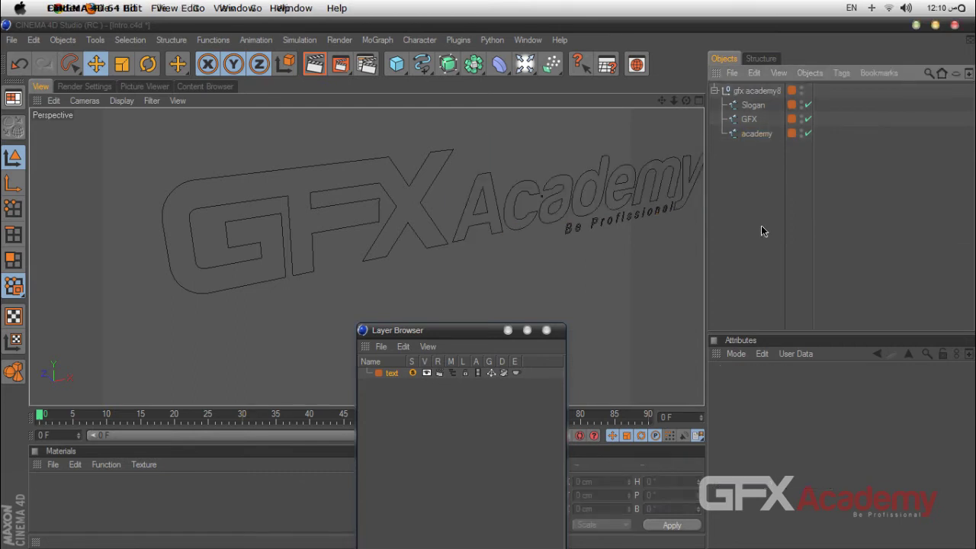
# Move the Layer Browser window clear of the GFX Academy logo in the viewport
pyautogui.moveTo(465, 329); pyautogui.dragTo(491, 197)
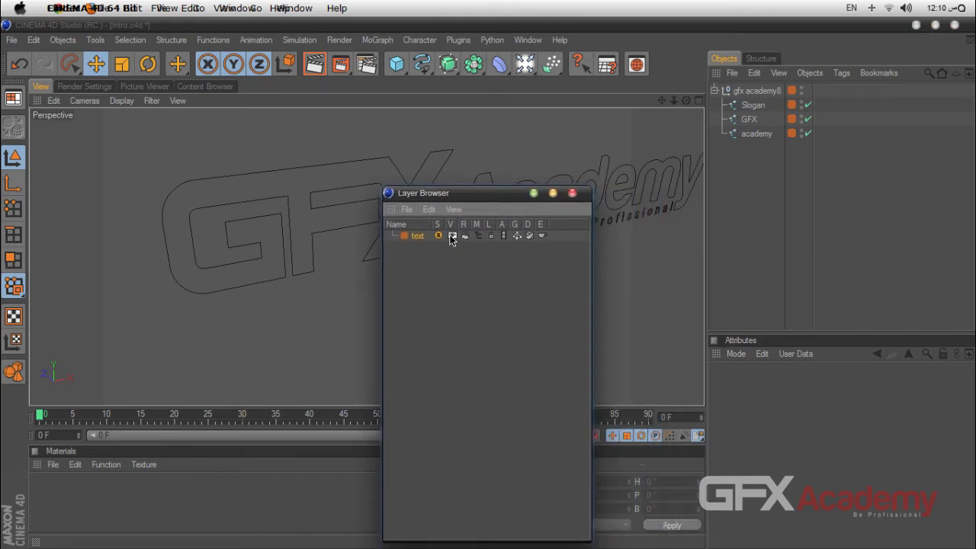
pyautogui.moveTo(476, 200); pyautogui.dragTo(584, 289)
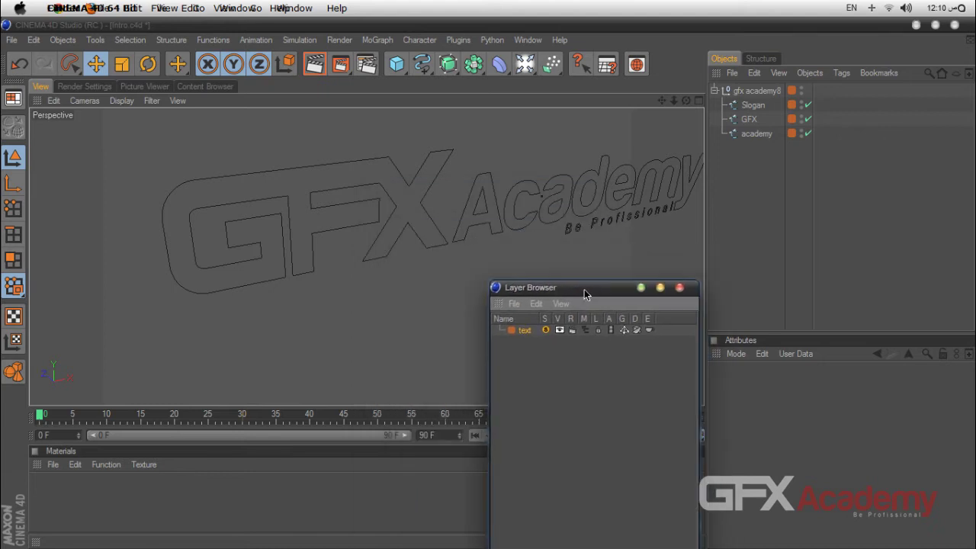
# Close the Layer Browser, create a new empty palette from the Command Manager and add the Connect+Delete command to it
pyautogui.click(679, 288)
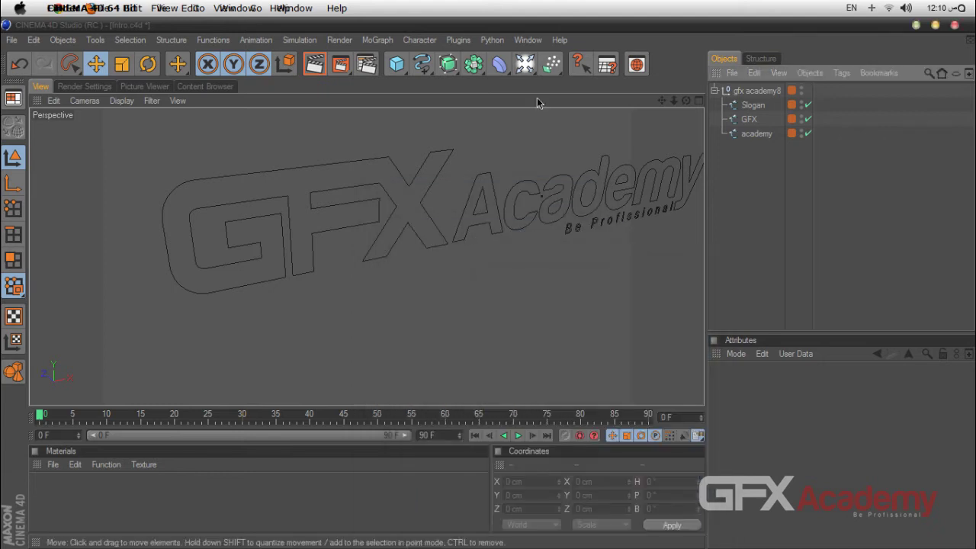
pyautogui.click(528, 39)
pyautogui.moveTo(542, 60)
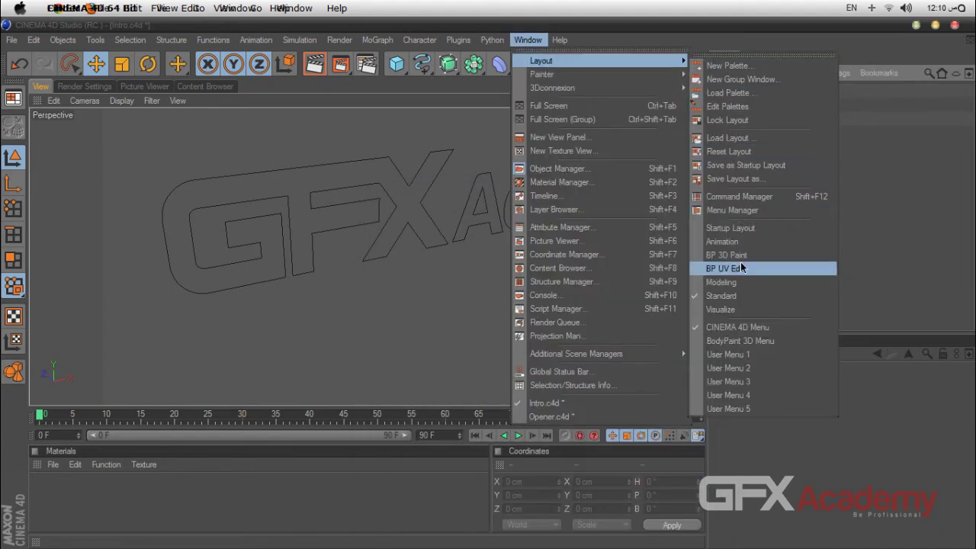
pyautogui.click(738, 195)
pyautogui.click(257, 90)
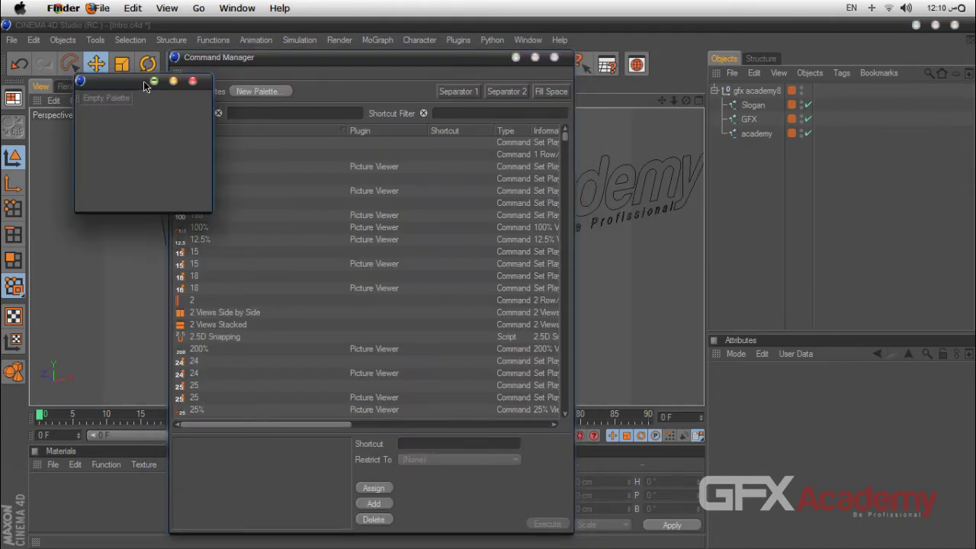
pyautogui.moveTo(135, 88); pyautogui.dragTo(726, 115)
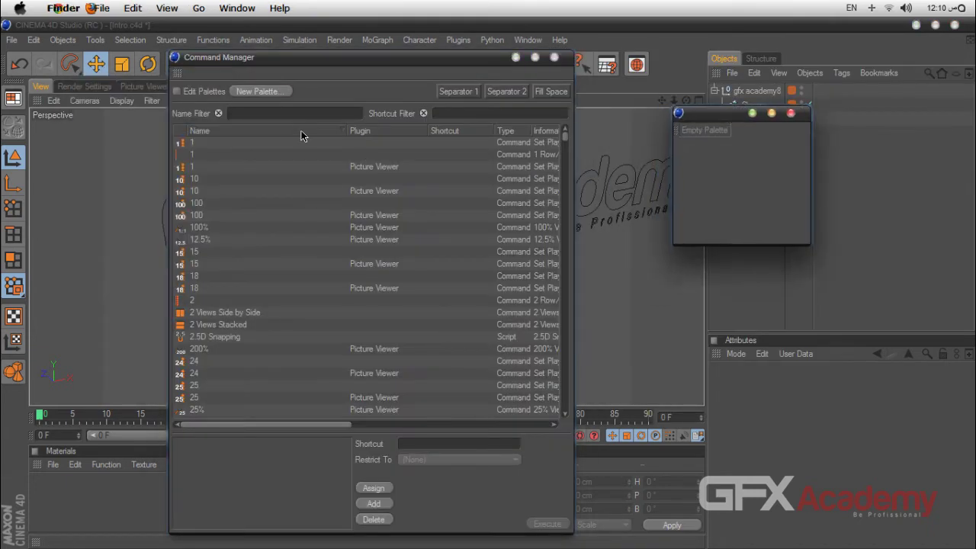
pyautogui.click(296, 113)
pyautogui.write('connect')
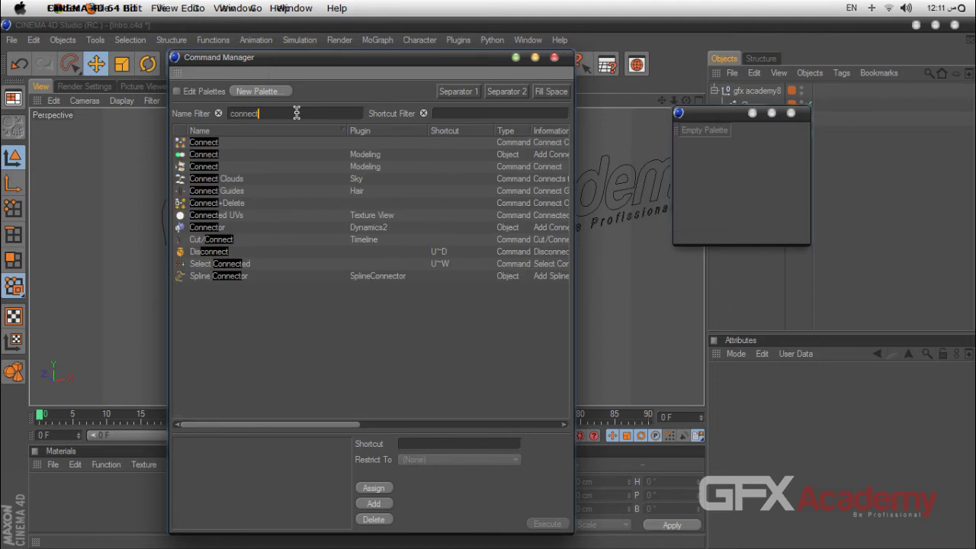
pyautogui.moveTo(215, 204); pyautogui.dragTo(688, 134)
# Find the Reset PSR command by filtering for psr and add it to the new palette
pyautogui.moveTo(272, 114); pyautogui.dragTo(178, 116)
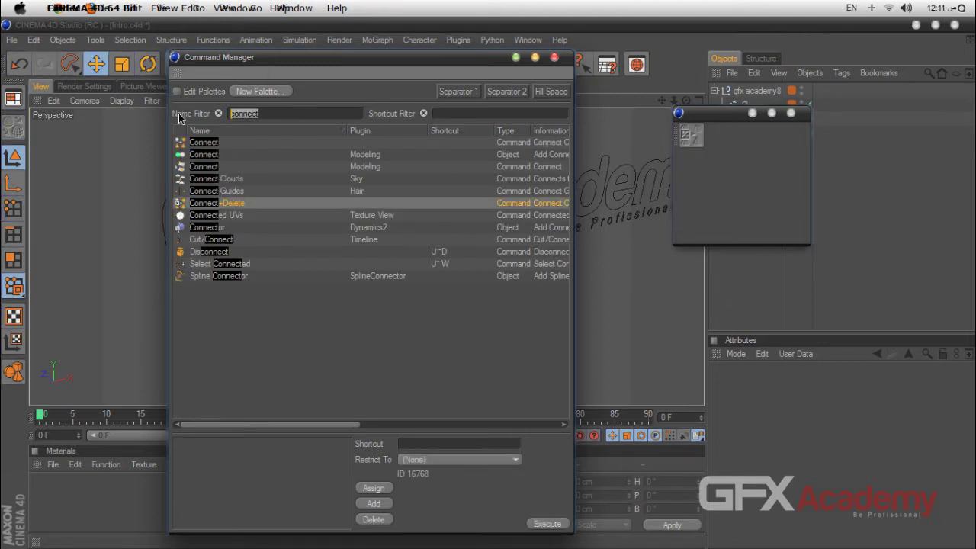
pyautogui.write('psr')
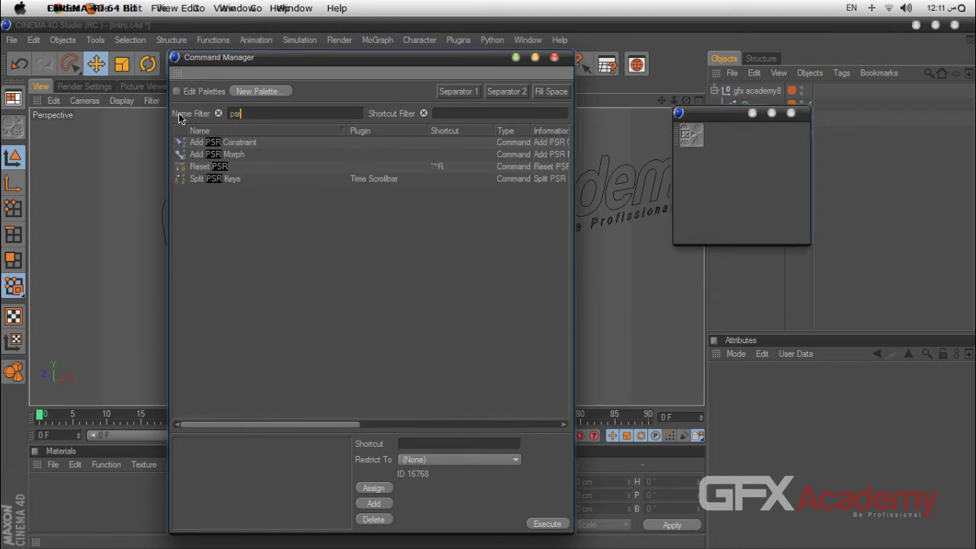
pyautogui.moveTo(197, 169); pyautogui.dragTo(715, 135)
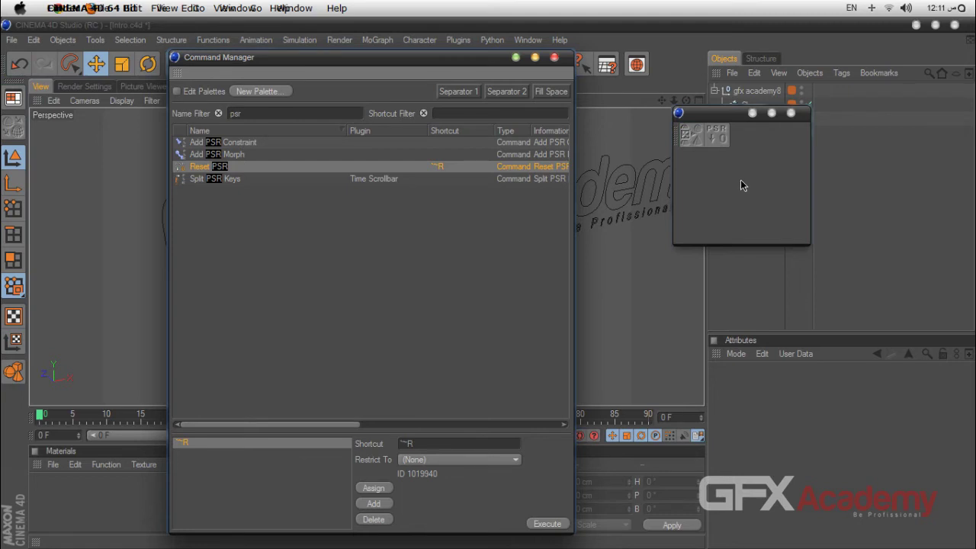
# Filter the commands for delete wi and add Delete Without Children to the custom palette
pyautogui.moveTo(254, 115); pyautogui.dragTo(217, 115)
pyautogui.write('delete')
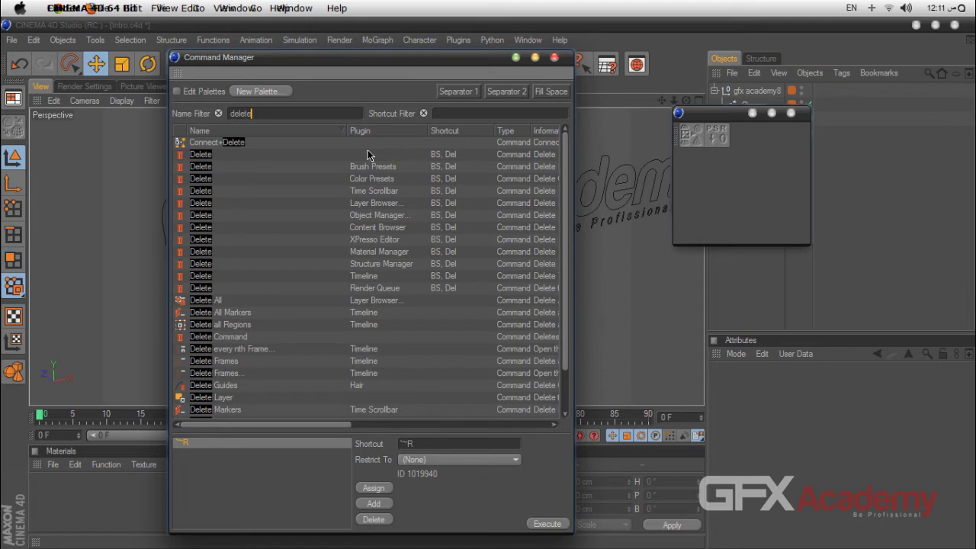
pyautogui.write(' wi')
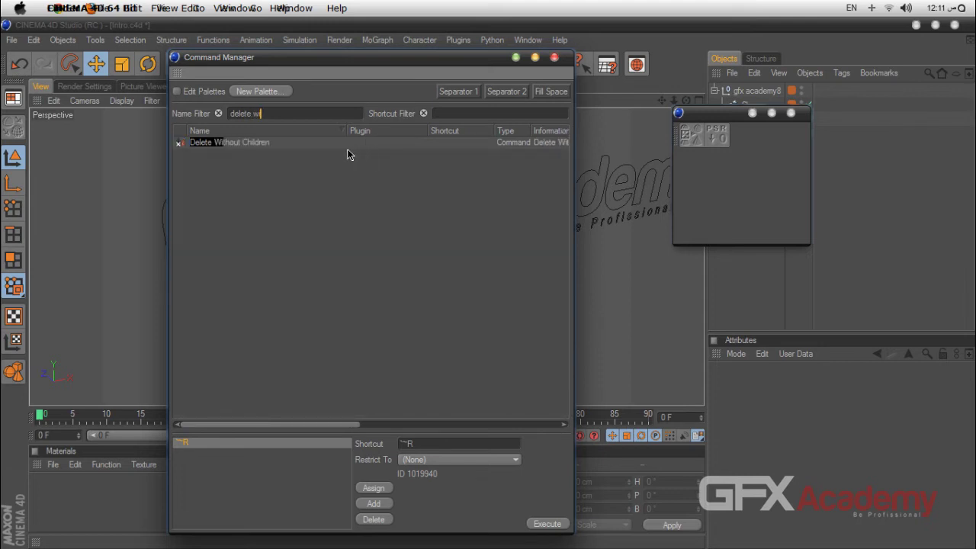
pyautogui.click(235, 145)
pyautogui.moveTo(234, 147); pyautogui.dragTo(730, 142)
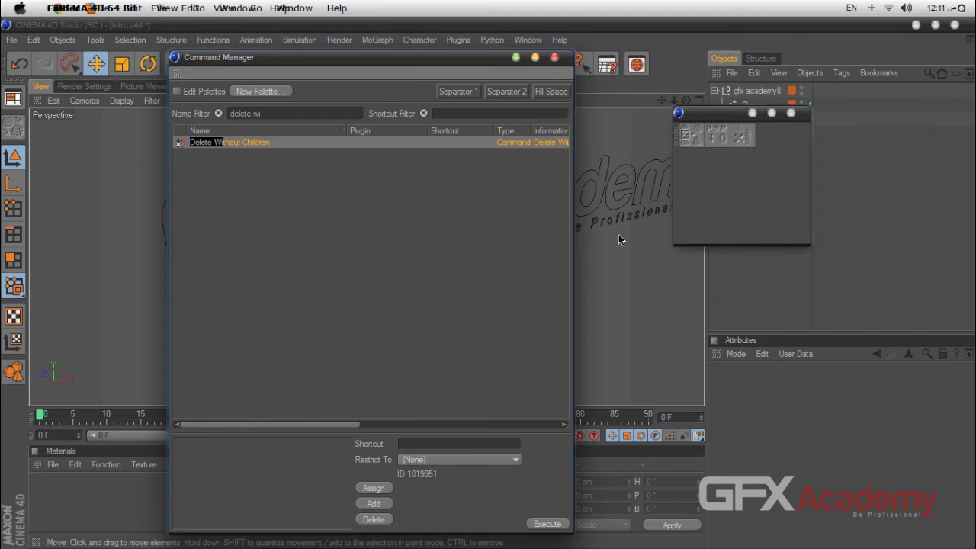
# Close the Command Manager and dock the custom command palette above the object list
pyautogui.moveTo(267, 112); pyautogui.dragTo(231, 113)
pyautogui.click(555, 58)
pyautogui.moveTo(684, 142); pyautogui.dragTo(740, 67)
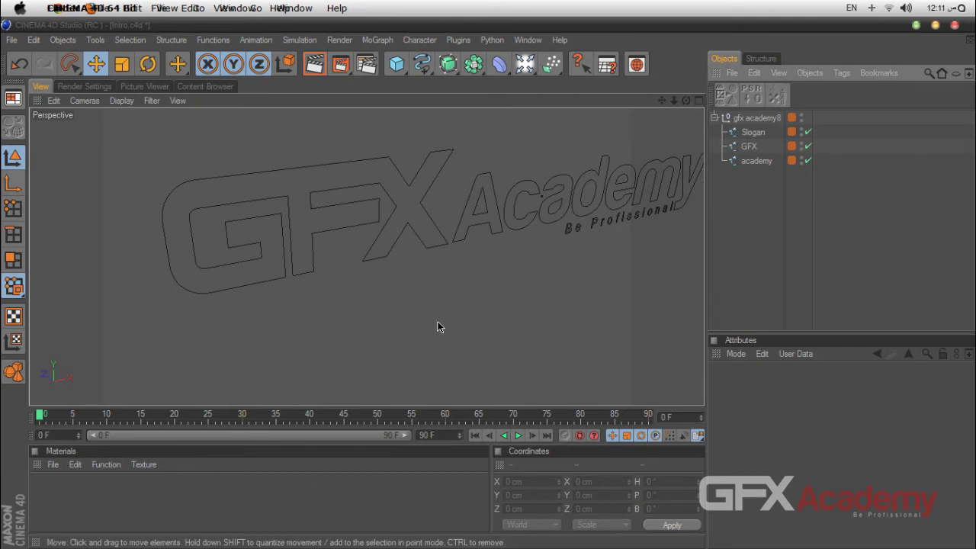
# Check the axes of the logo splines and center the academy spline's axis with Center Axis To
pyautogui.scroll(-10, 461, 317)
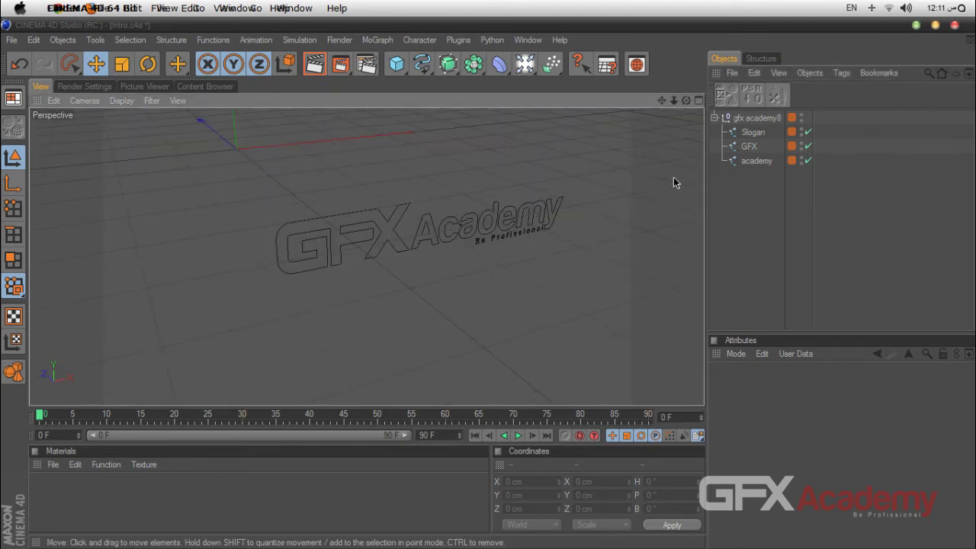
pyautogui.moveTo(664, 100); pyautogui.dragTo(648, 111)
pyautogui.click(751, 131)
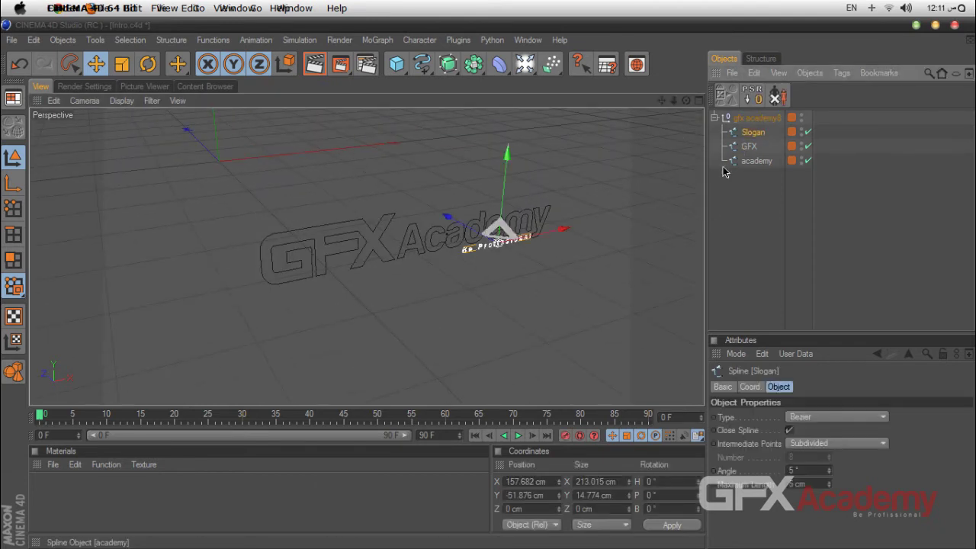
pyautogui.click(747, 148)
pyautogui.click(755, 161)
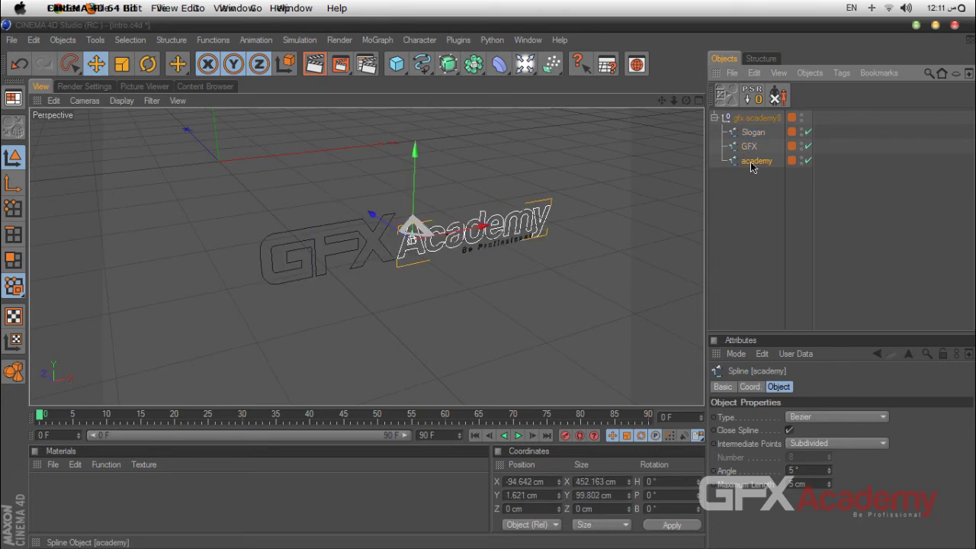
pyautogui.click(171, 40)
pyautogui.moveTo(228, 74)
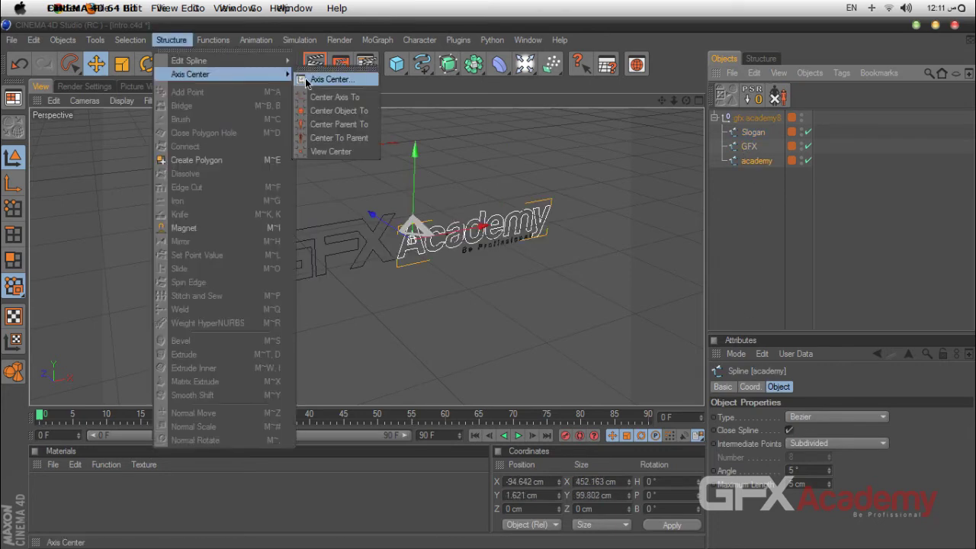
pyautogui.click(334, 97)
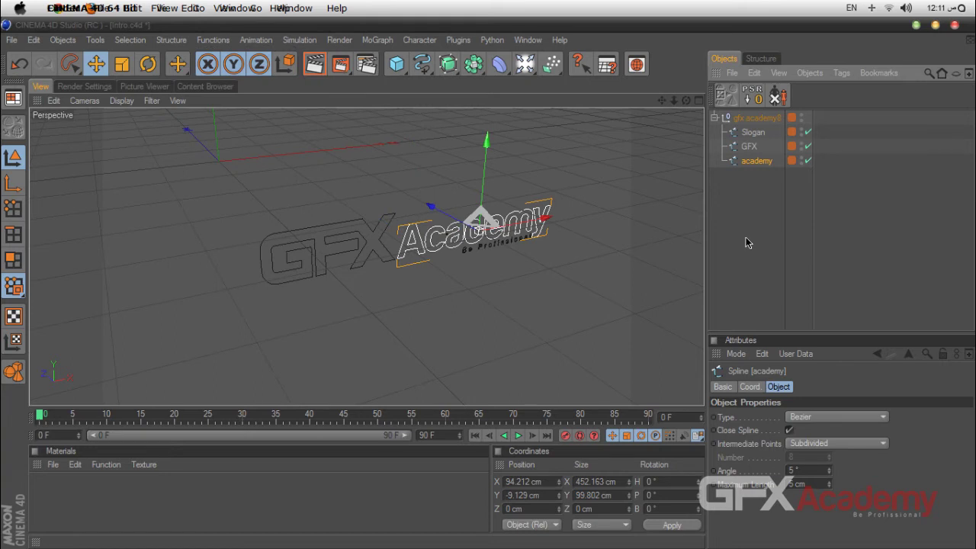
pyautogui.click(747, 243)
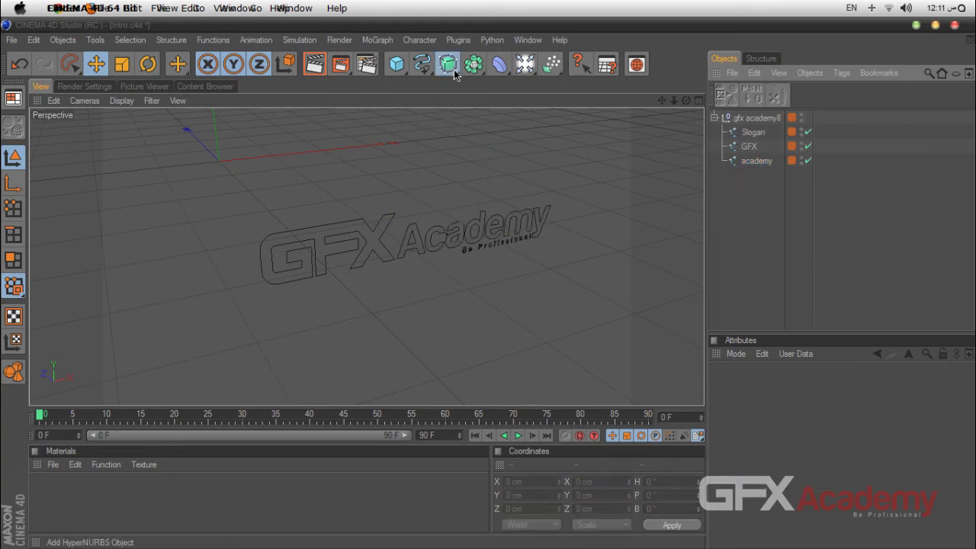
# Add an Extrude NURBS object and turn off Solo for the text layer
pyautogui.moveTo(447, 64); pyautogui.dragTo(591, 80)
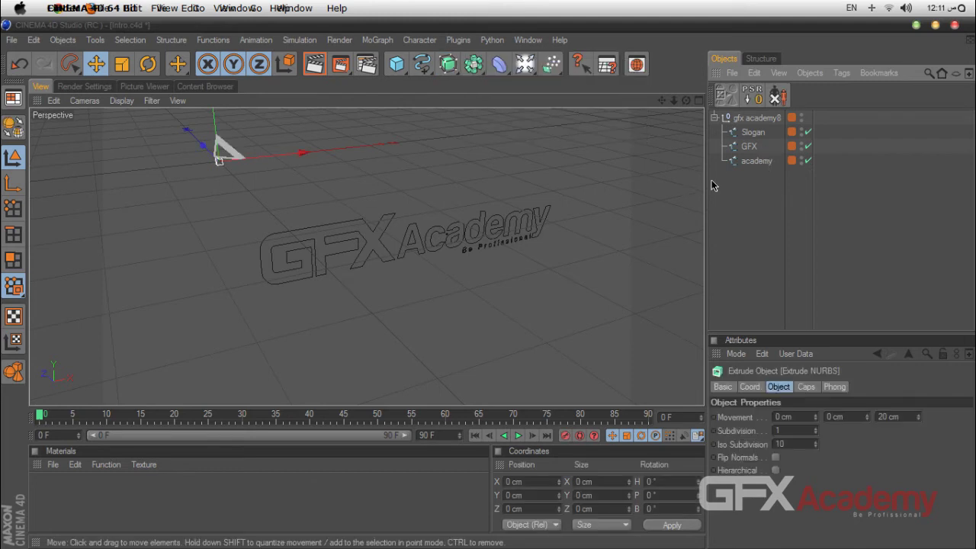
pyautogui.click(794, 118)
pyautogui.click(845, 165)
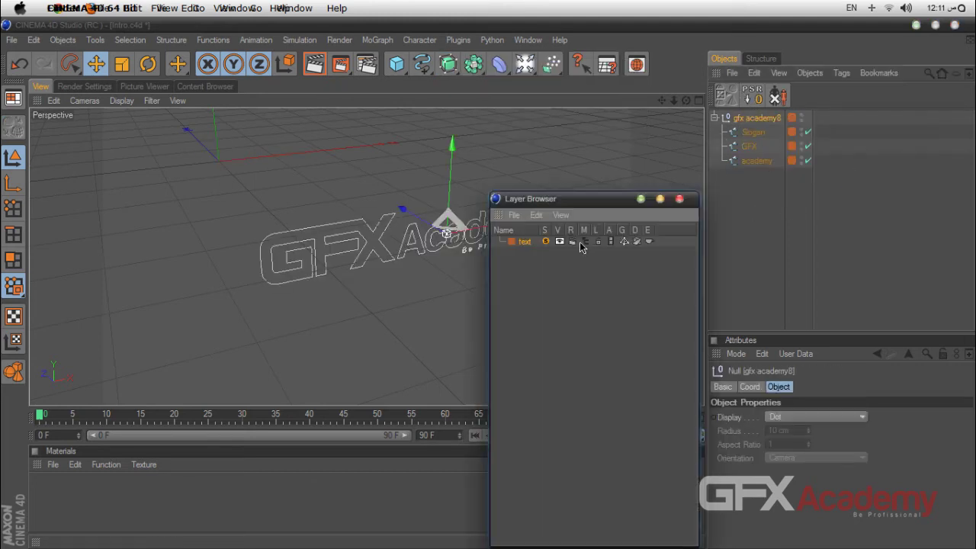
pyautogui.click(546, 241)
pyautogui.click(680, 198)
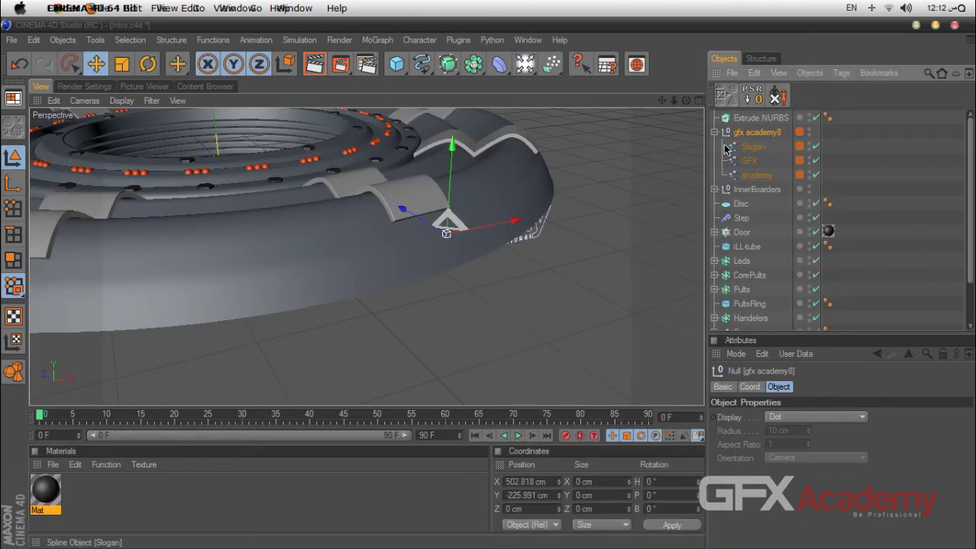
# Assign the Extrude NURBS object to the text layer and solo that layer again
pyautogui.click(761, 119)
pyautogui.click(801, 119)
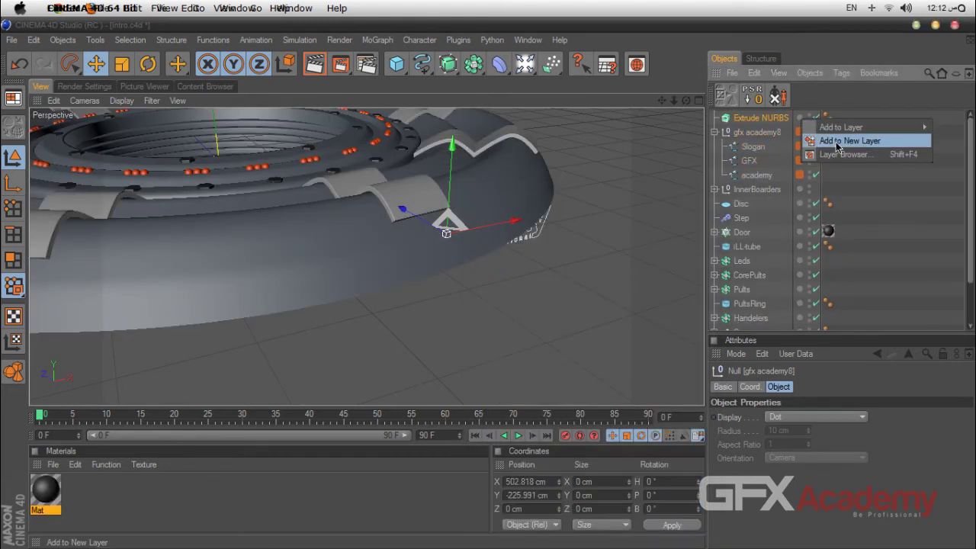
pyautogui.click(861, 141)
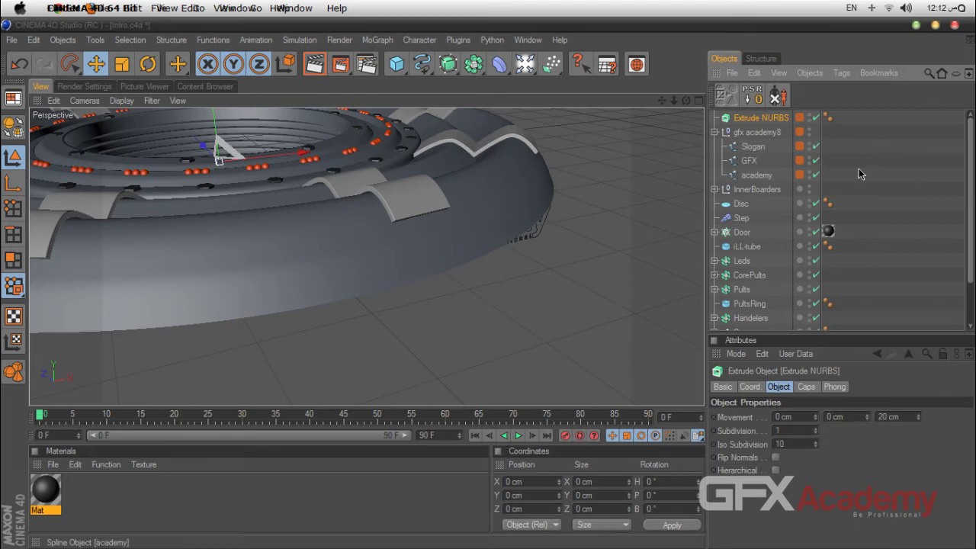
pyautogui.click(799, 118)
pyautogui.click(839, 163)
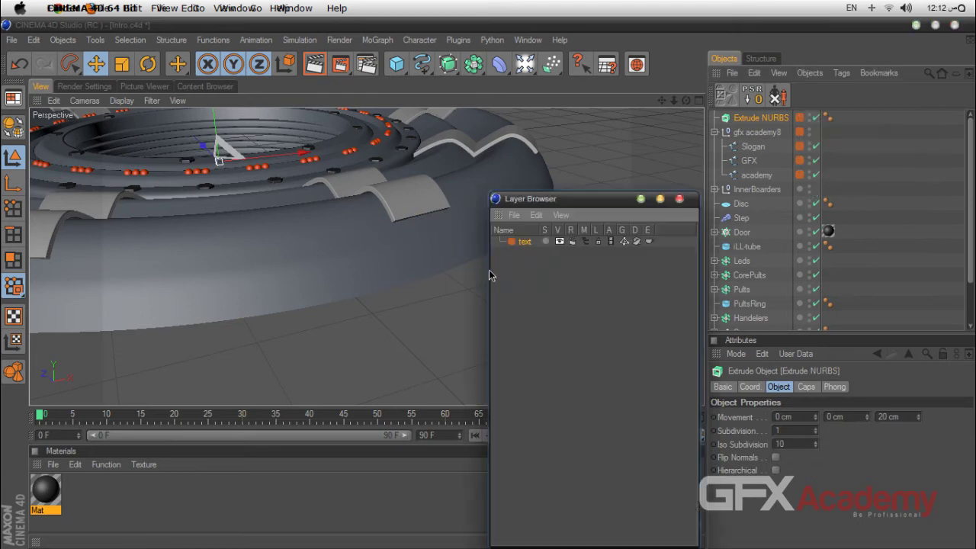
pyautogui.click(546, 241)
# Dock the Layer Browser between the object list and the attributes, and adjust the panel heights
pyautogui.moveTo(533, 198); pyautogui.dragTo(774, 375)
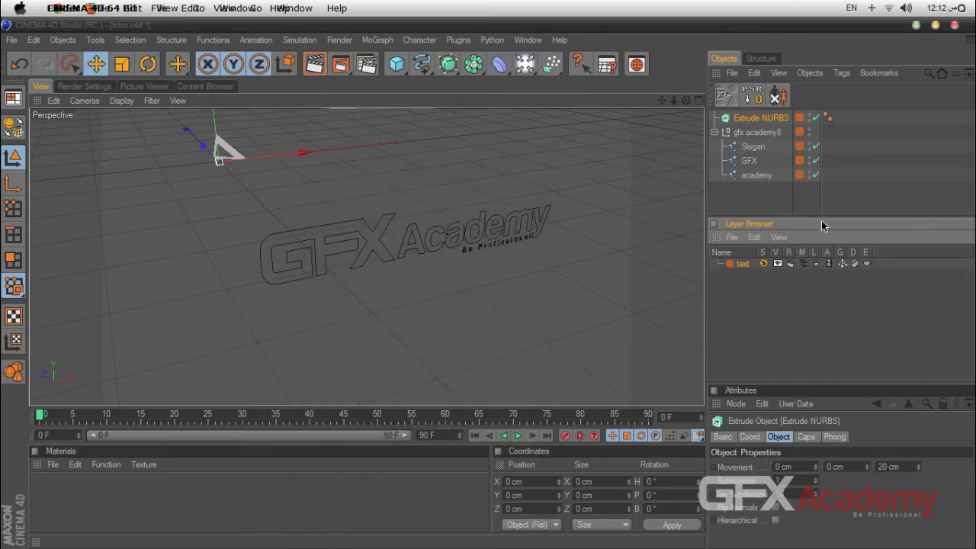
pyautogui.moveTo(821, 219); pyautogui.dragTo(820, 257)
pyautogui.moveTo(807, 384); pyautogui.dragTo(807, 403)
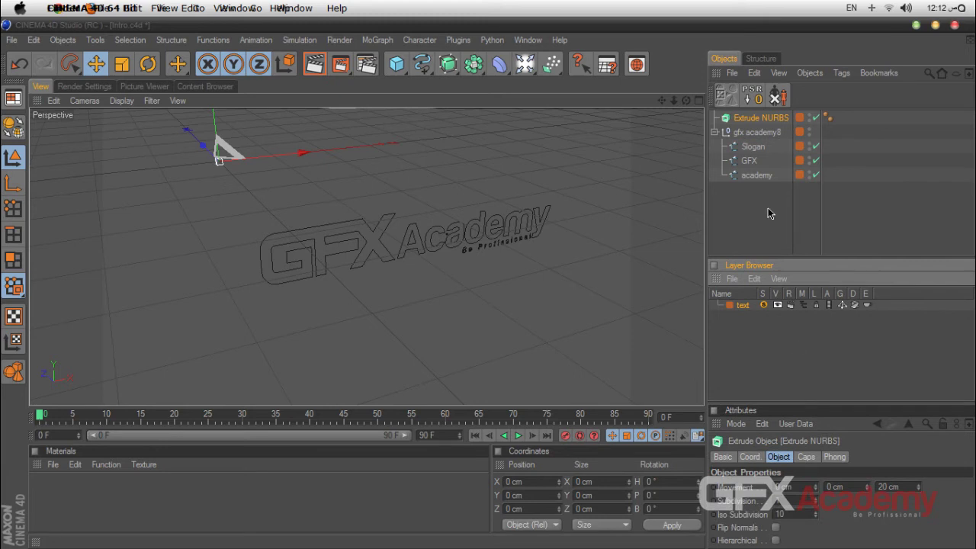
# Nest the gfx academy8 null under the Extrude NURBS and enable its Hierarchical option to extrude all logo splines
pyautogui.moveTo(753, 128); pyautogui.dragTo(755, 118)
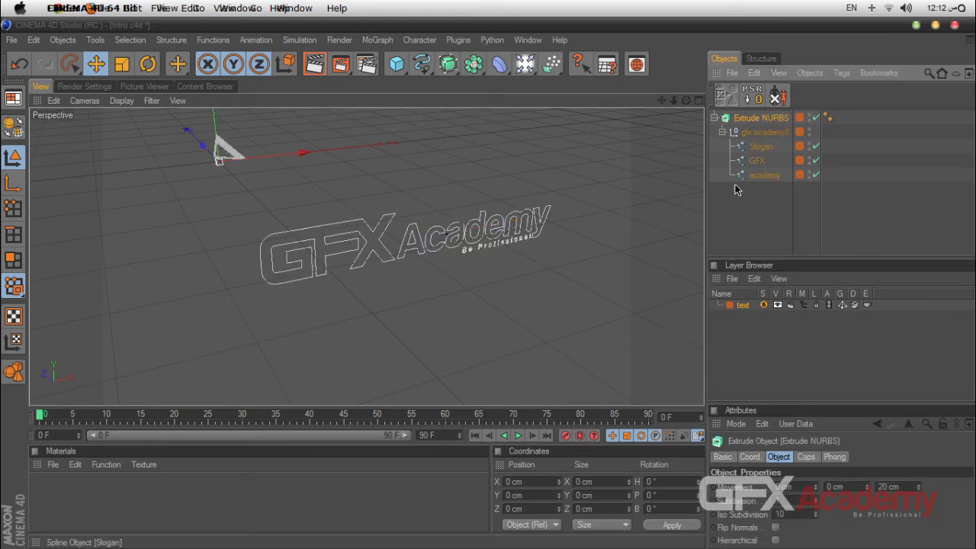
pyautogui.moveTo(811, 405); pyautogui.dragTo(810, 365)
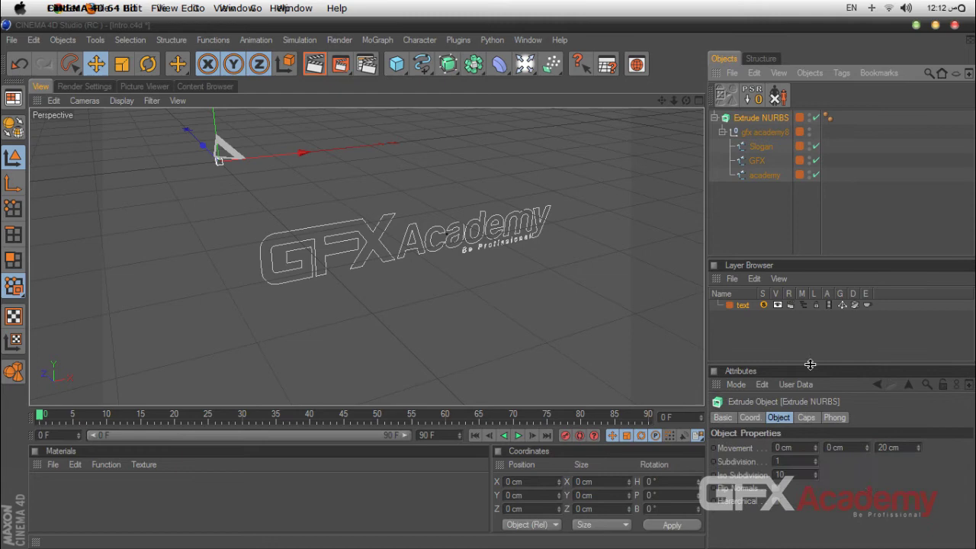
pyautogui.click(774, 502)
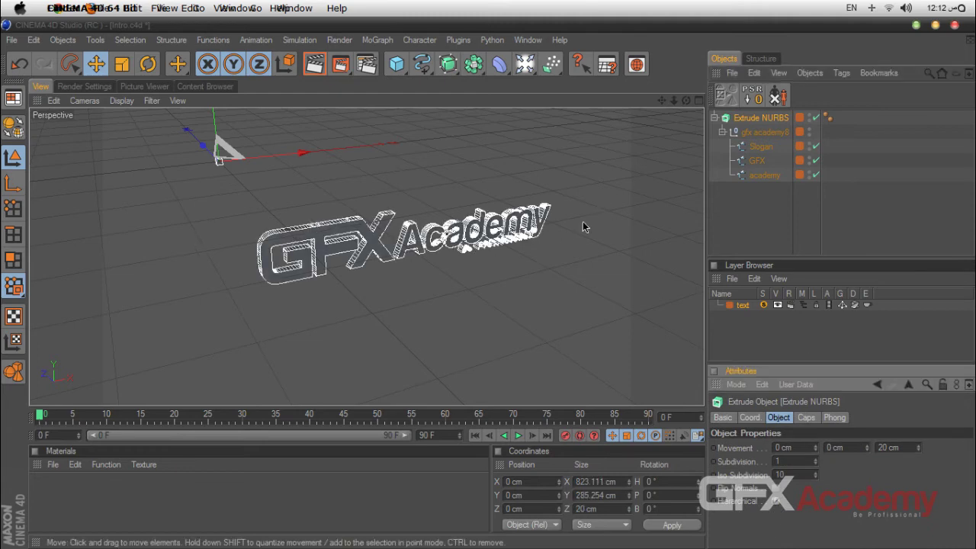
pyautogui.moveTo(686, 100)
pyautogui.mouseDown()
pyautogui.moveTo(648, 73)
pyautogui.moveTo(645, 58)
pyautogui.moveTo(685, 100)
pyautogui.mouseUp()
pyautogui.click(751, 194)
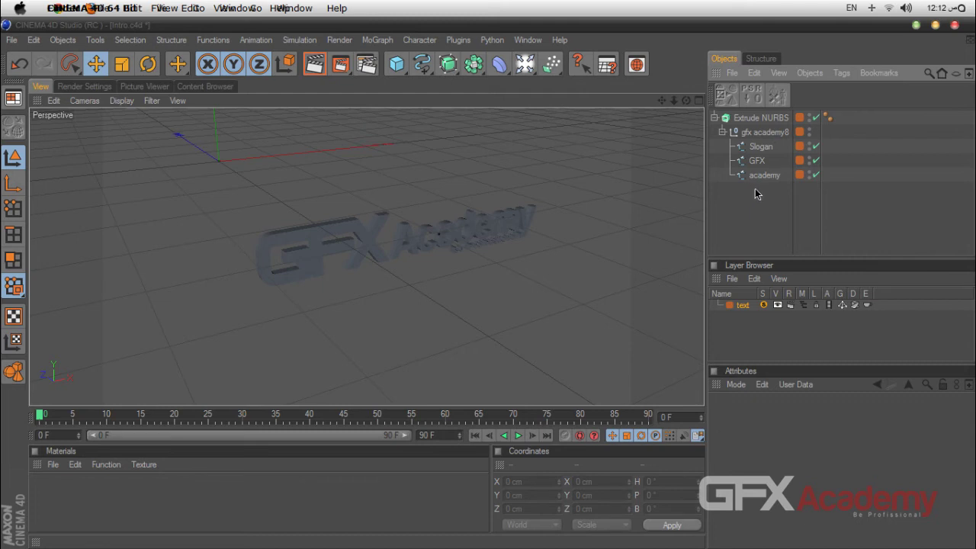
# Place three Extrude NURBS objects inside the gfx academy8 null and nest the Slogan, GFX and academy splines in one each
pyautogui.moveTo(758, 118); pyautogui.dragTo(774, 131)
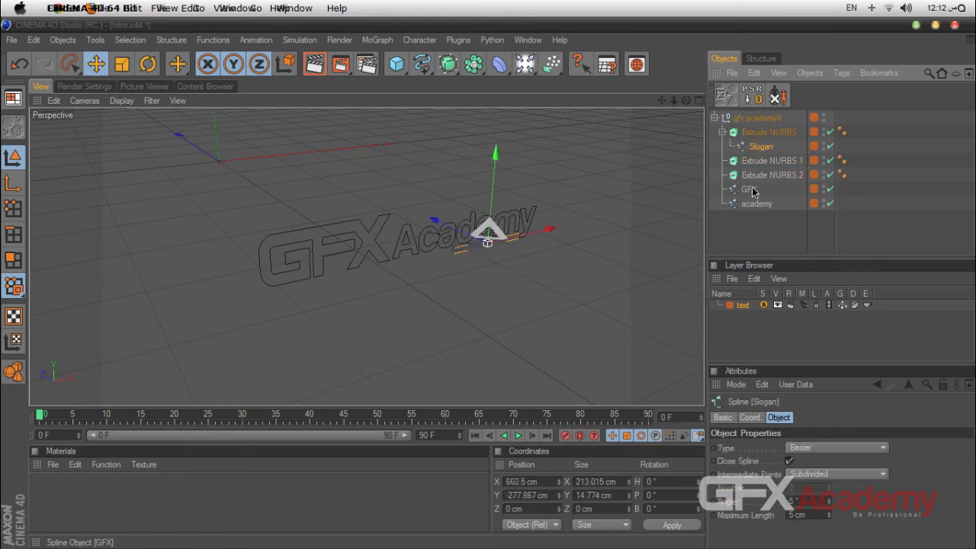
pyautogui.moveTo(751, 191); pyautogui.dragTo(771, 162)
pyautogui.moveTo(756, 203); pyautogui.dragTo(765, 196)
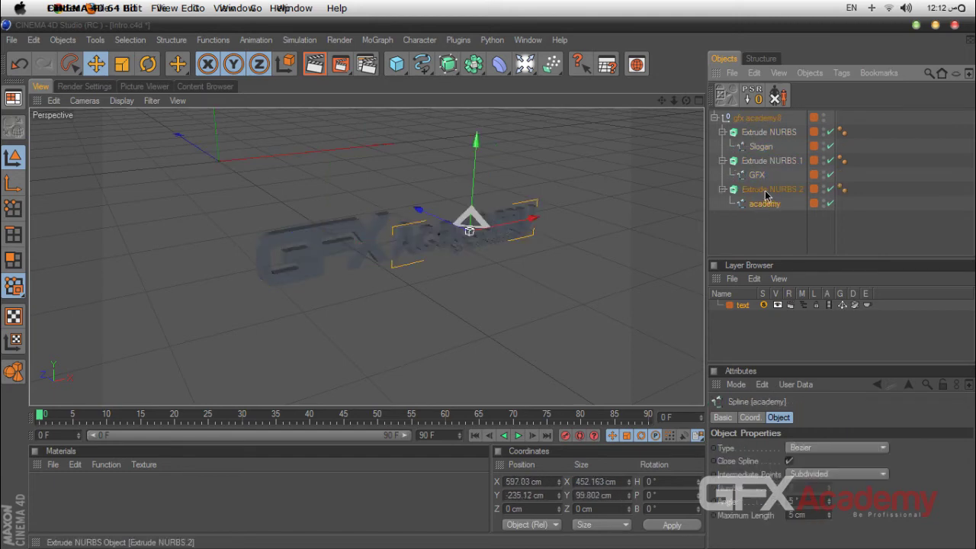
# Rename the three Extrude NURBS objects academy, gfx and slogan to match the splines nested in them
pyautogui.doubleClick(765, 190)
pyautogui.write('academy')
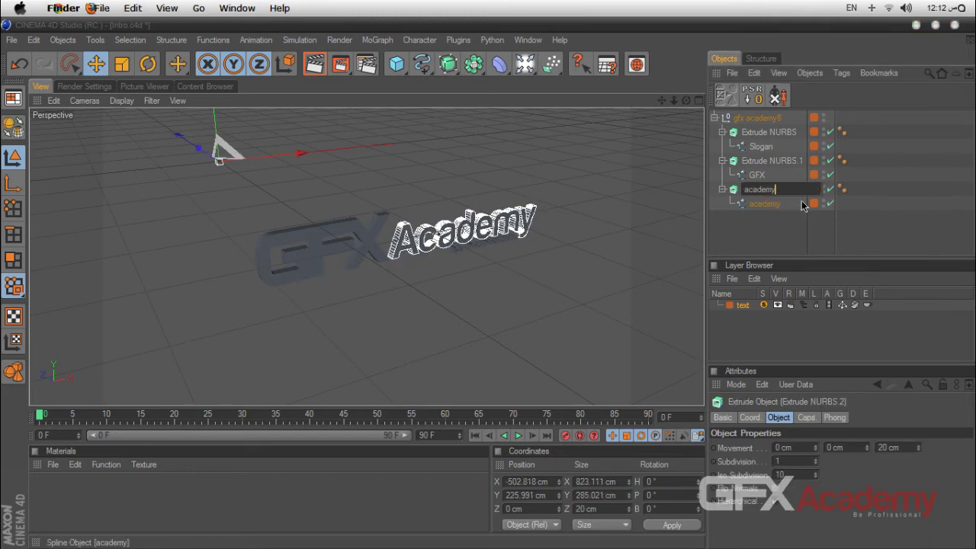
pyautogui.press('Return')
pyautogui.click(772, 162)
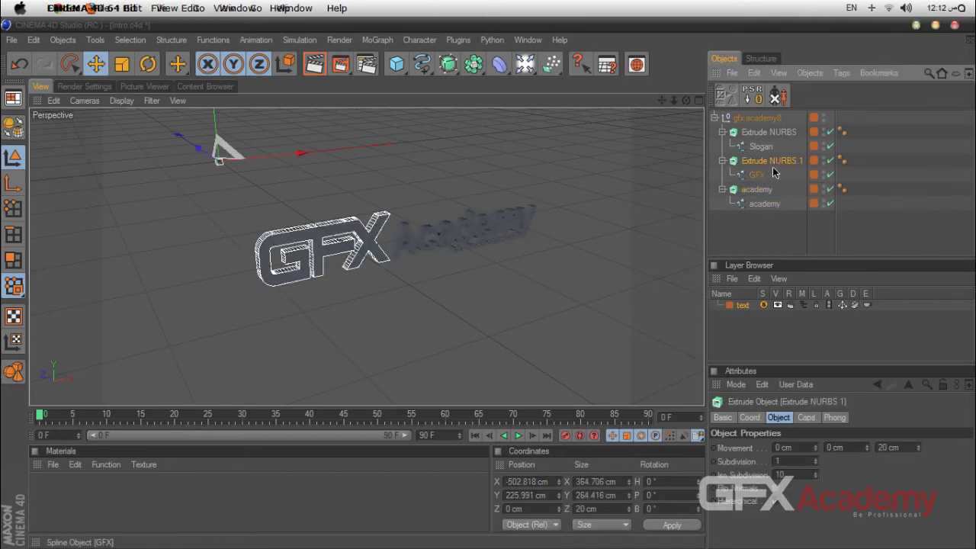
pyautogui.doubleClick(770, 162)
pyautogui.write('gfx')
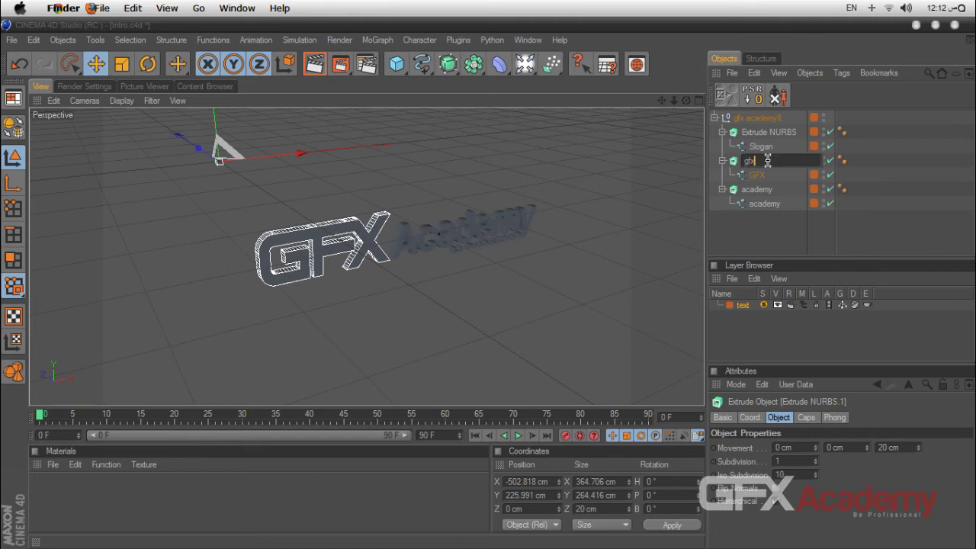
pyautogui.press('Return')
pyautogui.doubleClick(766, 133)
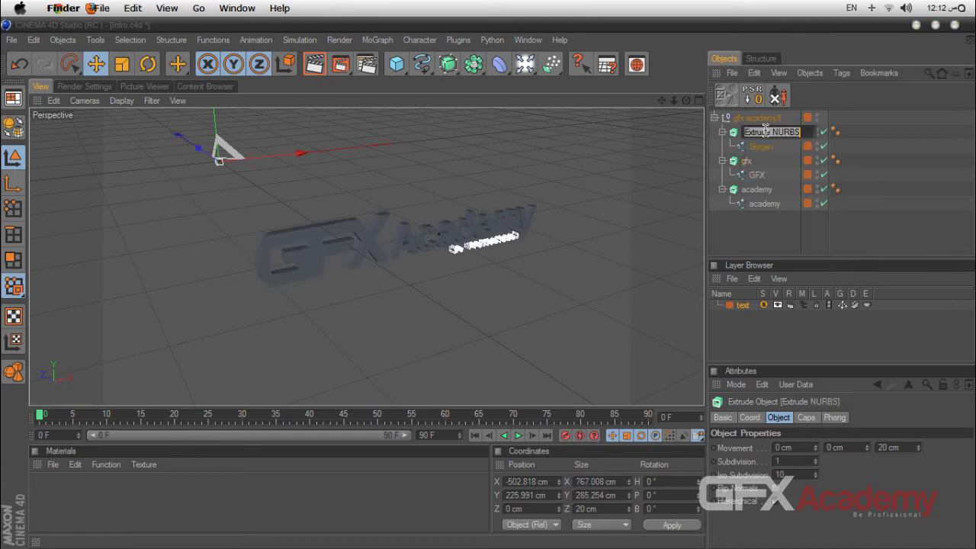
pyautogui.write('slogan')
pyautogui.press('Return')
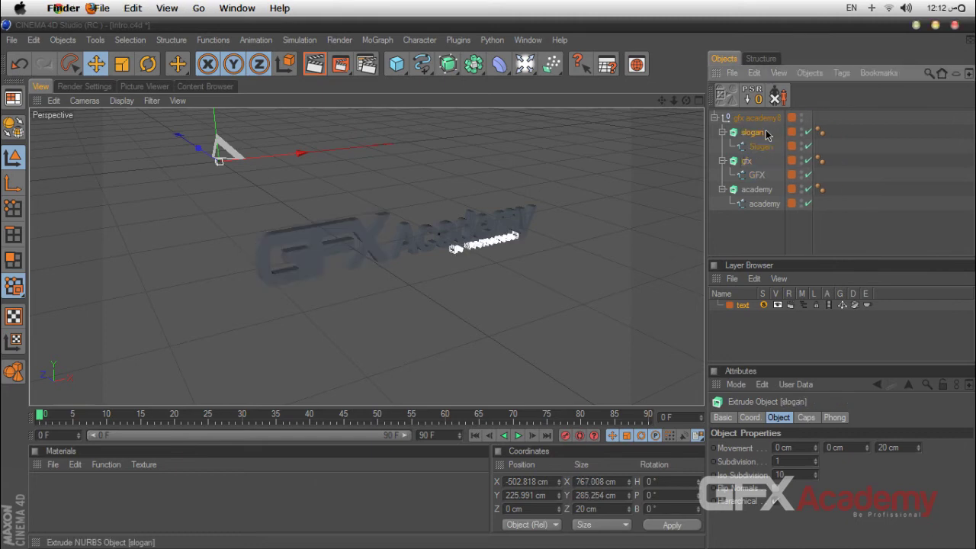
pyautogui.click(731, 233)
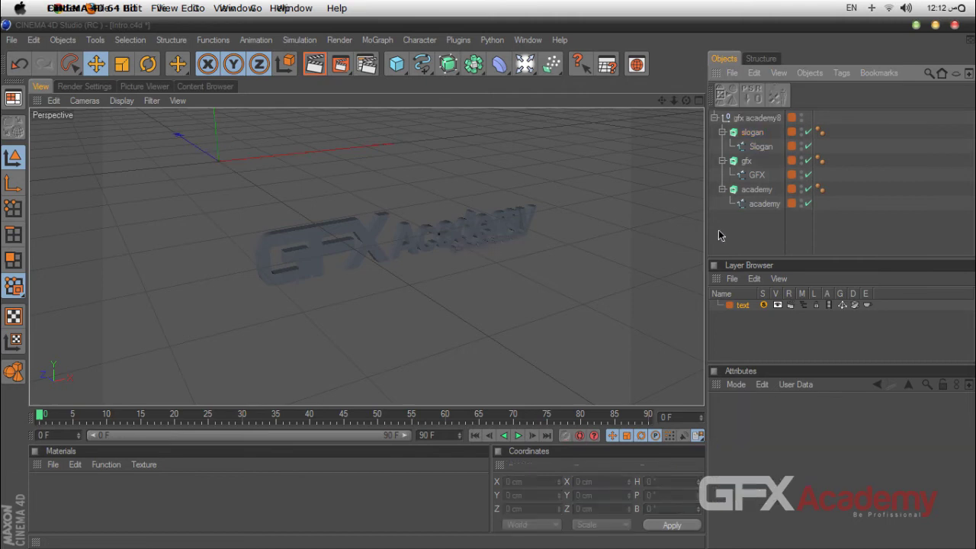
# Select the slogan, gfx and academy extrudes together and set both their start and end caps to Fillet Cap
pyautogui.click(751, 131)
pyautogui.keyDown('ctrl'); pyautogui.click(746, 162); pyautogui.keyUp('ctrl')
pyautogui.keyDown('ctrl'); pyautogui.click(756, 189); pyautogui.keyUp('ctrl')
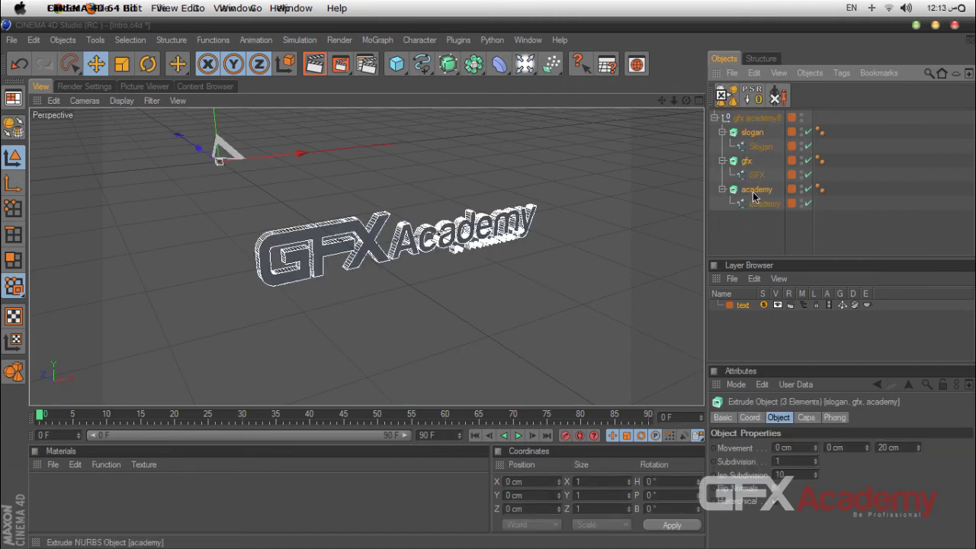
pyautogui.moveTo(797, 372); pyautogui.dragTo(797, 344)
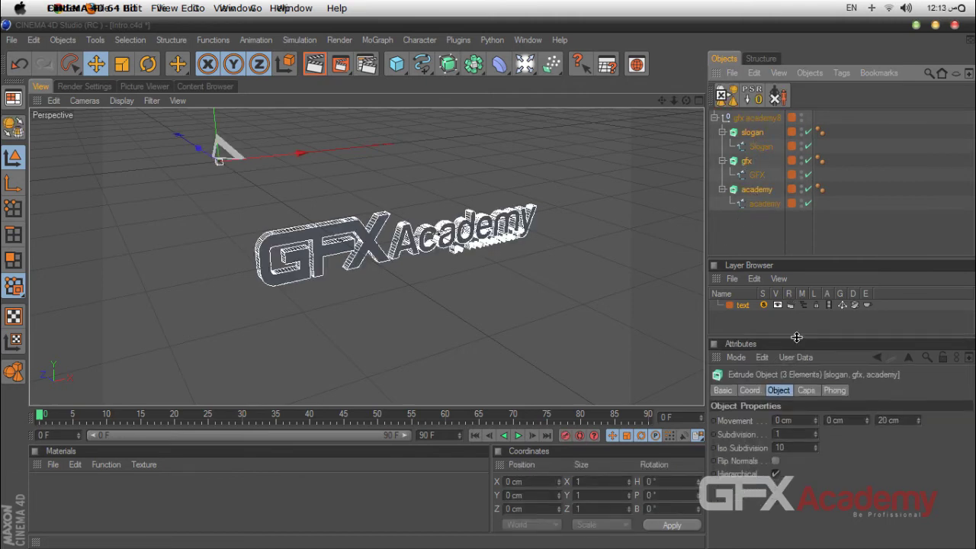
pyautogui.click(806, 389)
pyautogui.click(802, 420)
pyautogui.click(800, 475)
pyautogui.click(797, 461)
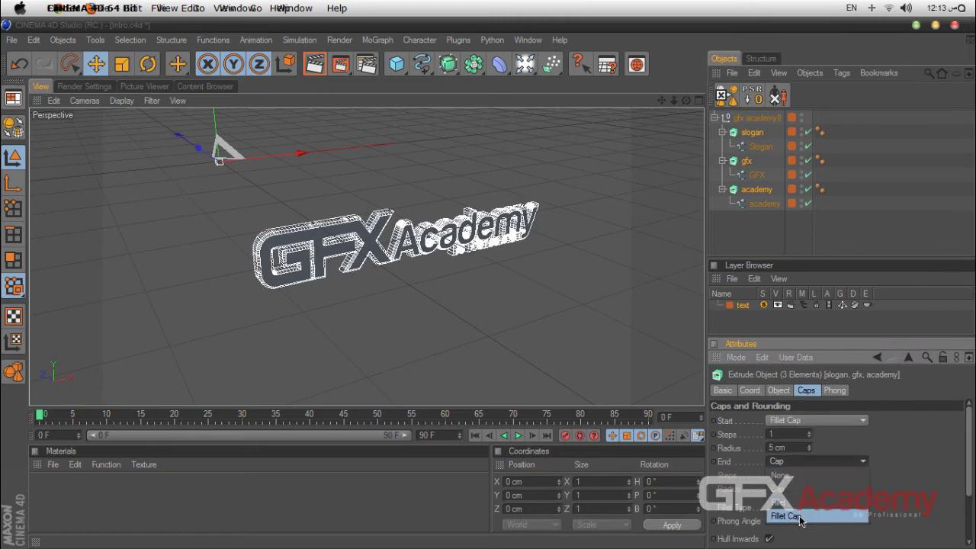
pyautogui.click(800, 516)
# Set the start and end fillets of the three extrudes to a 0.5 cm radius with 3 steps
pyautogui.doubleClick(794, 448)
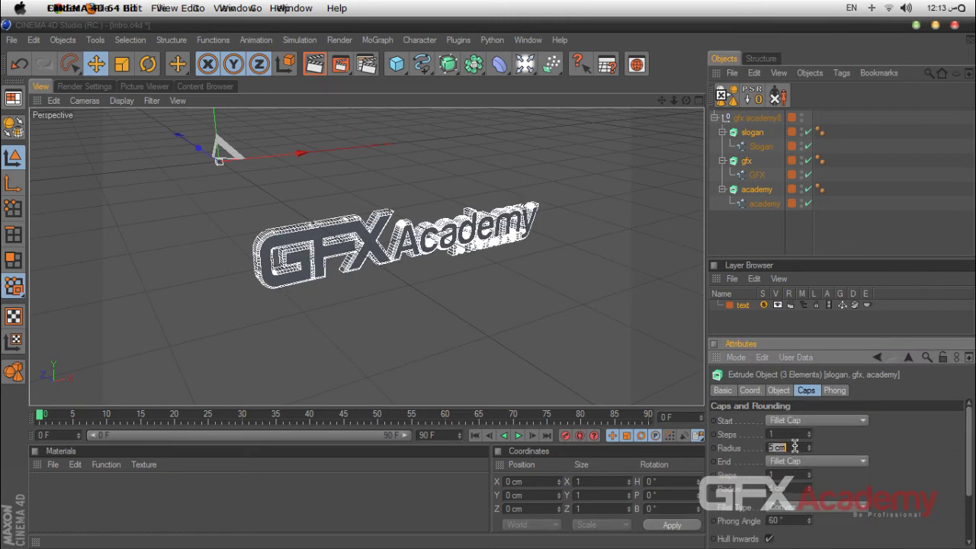
pyautogui.write('0.5')
pyautogui.press('Return')
pyautogui.doubleClick(788, 475)
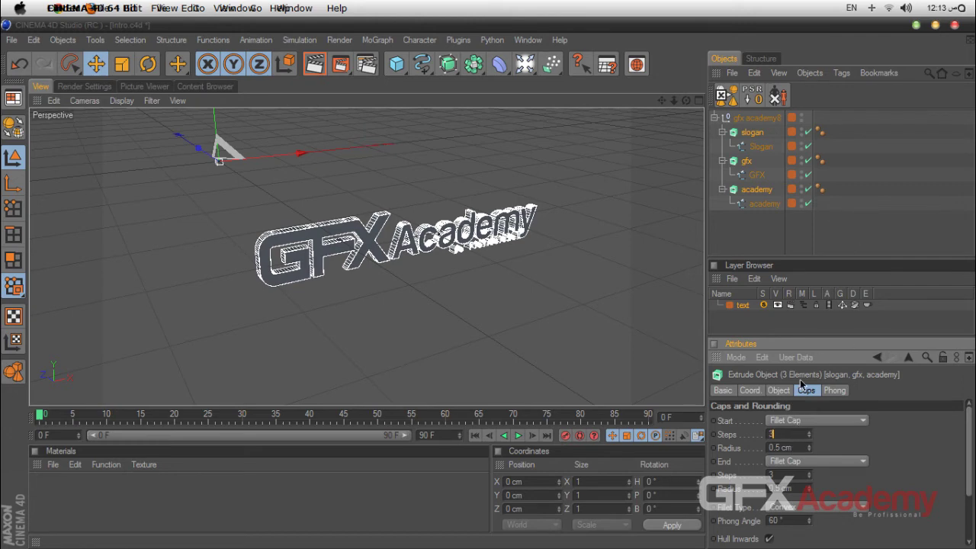
# Change the cap type of the three extrudes to Quadrangles and enable Regular Grid
pyautogui.click(779, 391)
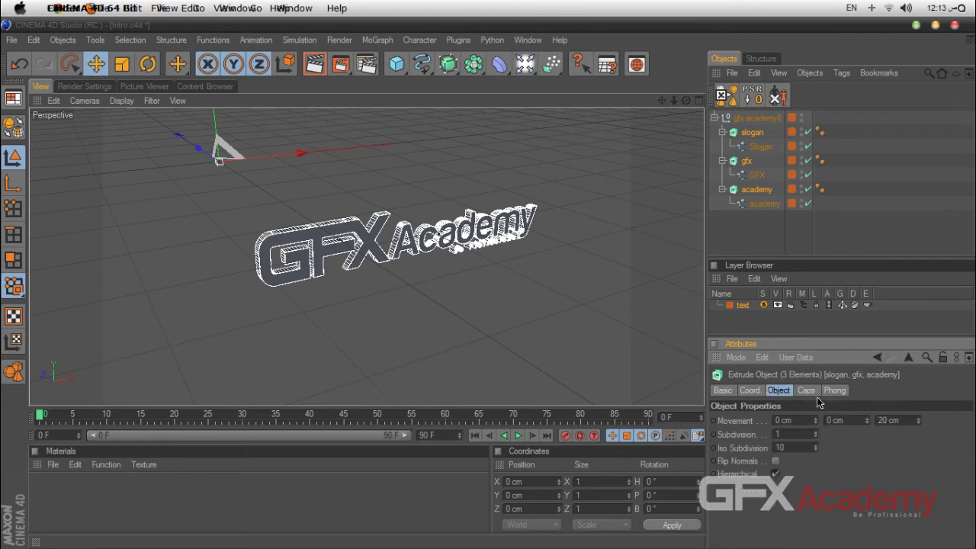
pyautogui.click(806, 390)
pyautogui.scroll(-3, 912, 476)
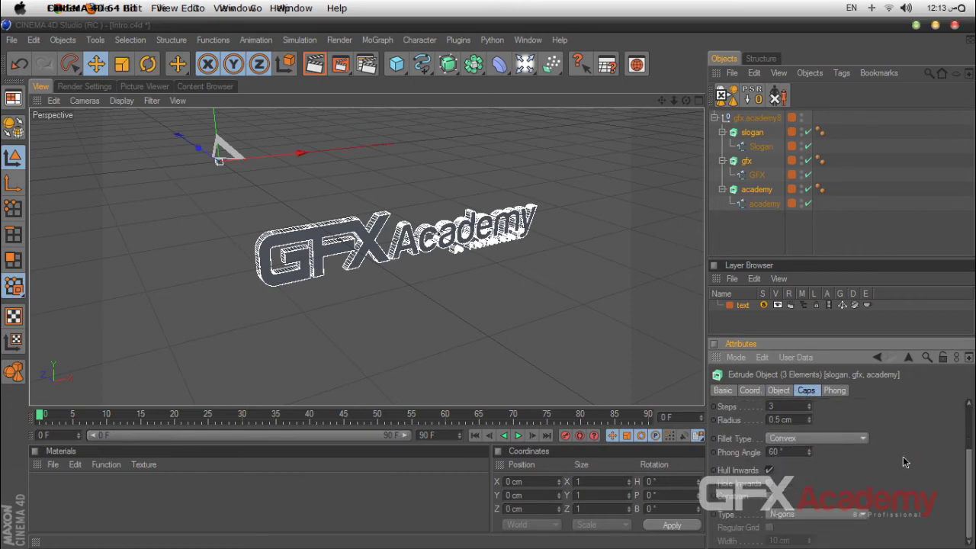
pyautogui.click(812, 516)
pyautogui.click(823, 488)
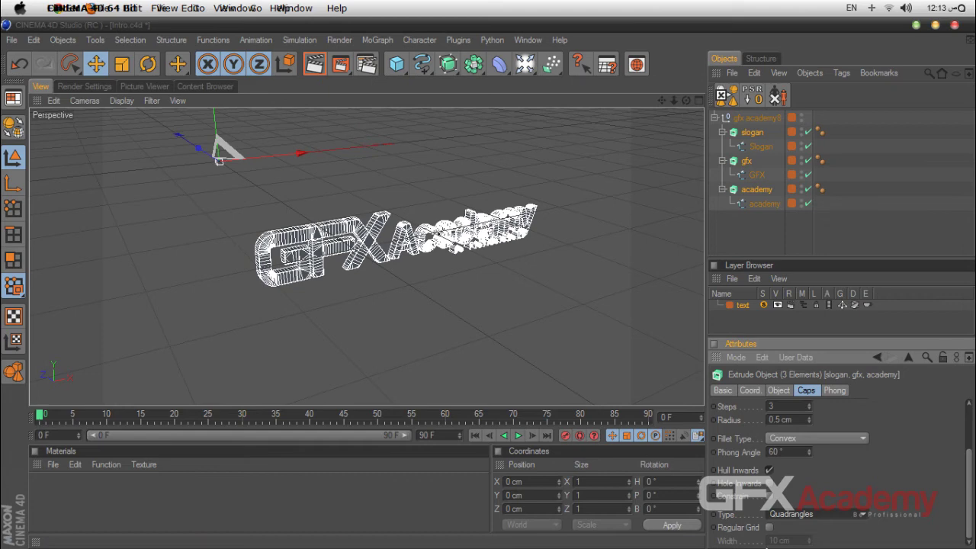
pyautogui.click(769, 527)
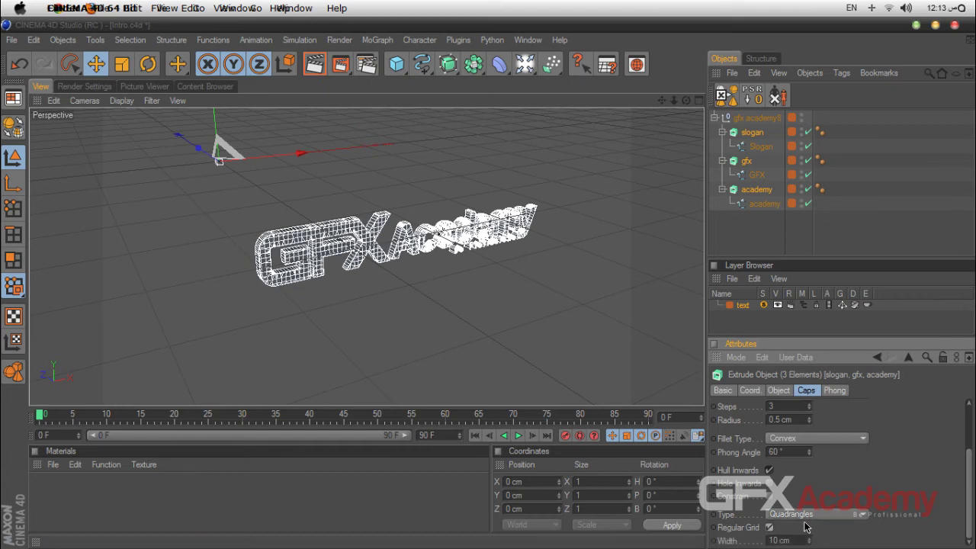
# Set the regular grid width of all three extrudes to 5 cm and their extrusion Subdivision to 3
pyautogui.scroll(3, 411, 279)
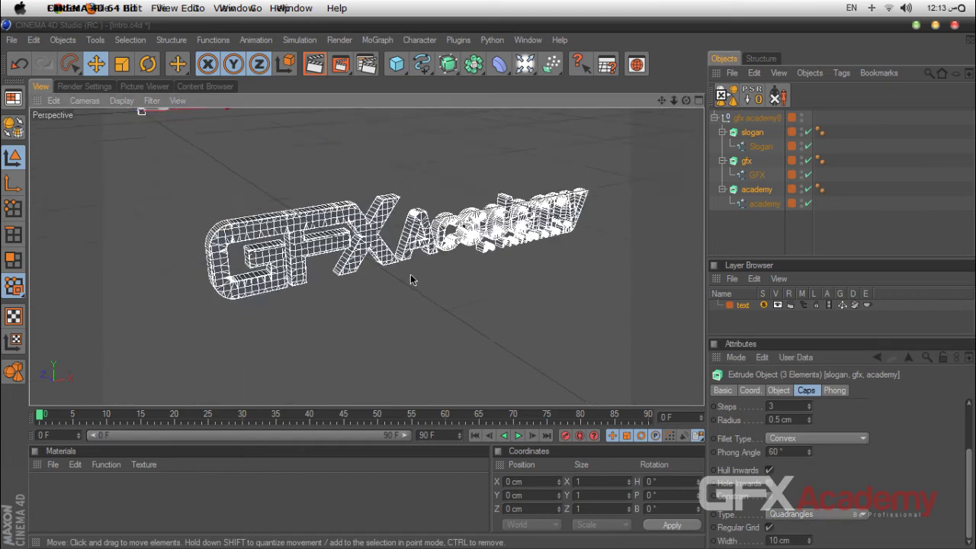
pyautogui.scroll(4, 410, 280)
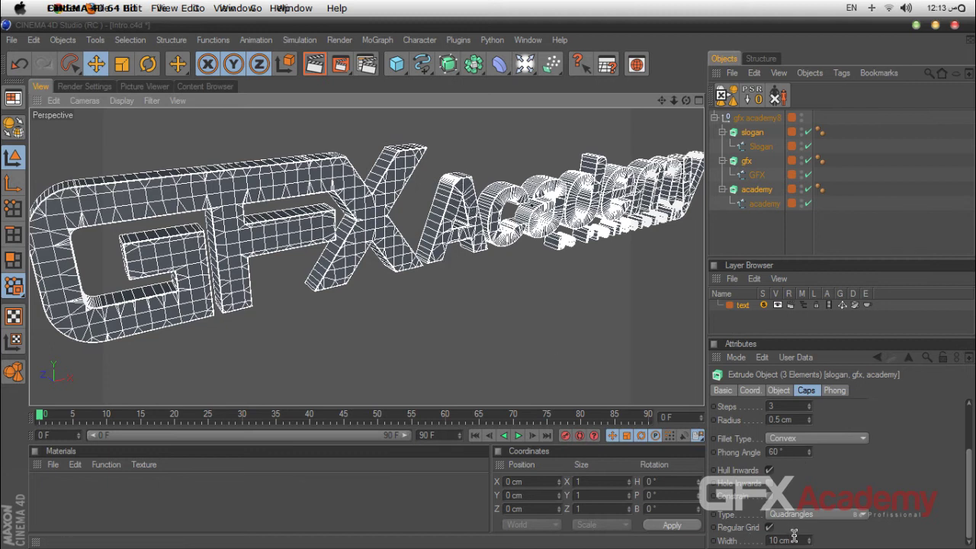
pyautogui.moveTo(793, 537); pyautogui.dragTo(761, 539)
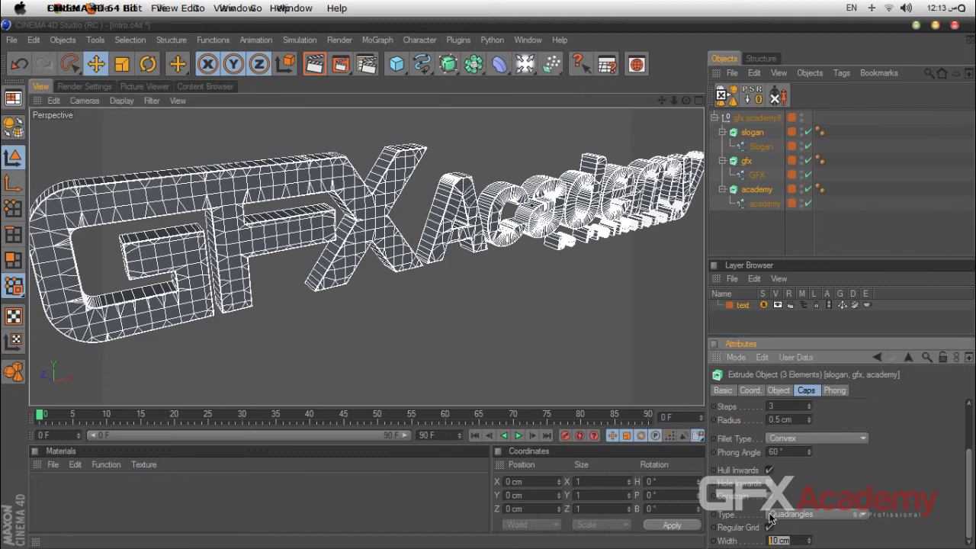
pyautogui.click(763, 203)
pyautogui.click(756, 189)
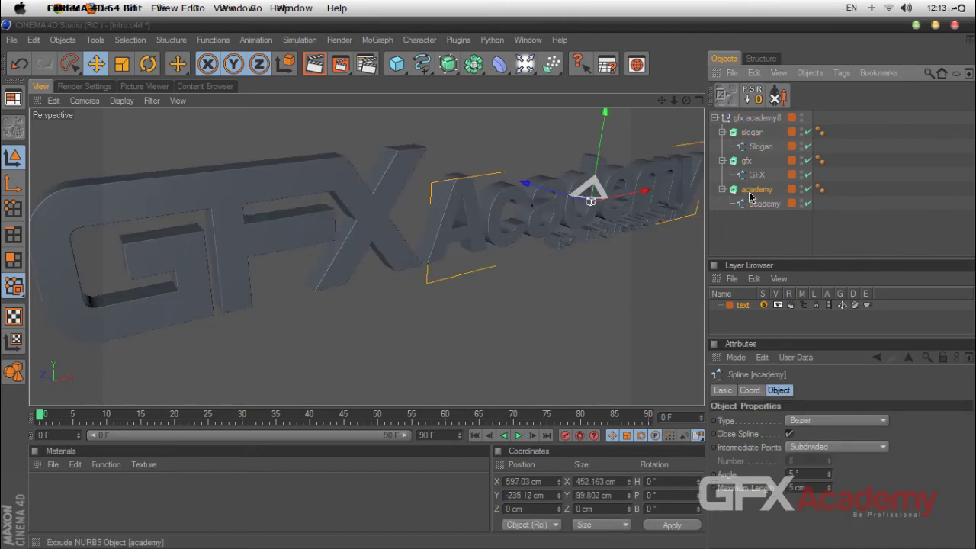
pyautogui.keyDown('ctrl'); pyautogui.click(746, 161); pyautogui.keyUp('ctrl')
pyautogui.keyDown('ctrl'); pyautogui.click(752, 133); pyautogui.keyUp('ctrl')
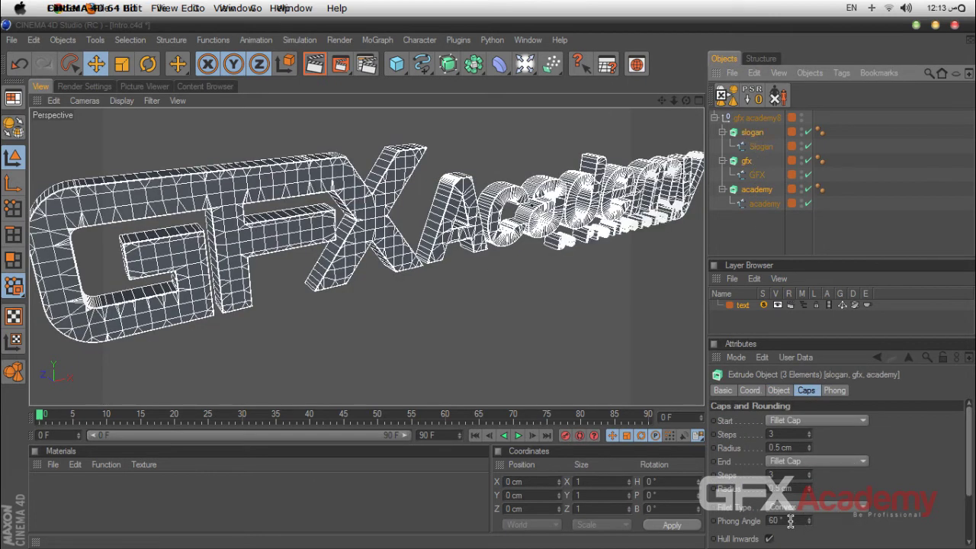
pyautogui.scroll(-3, 790, 530)
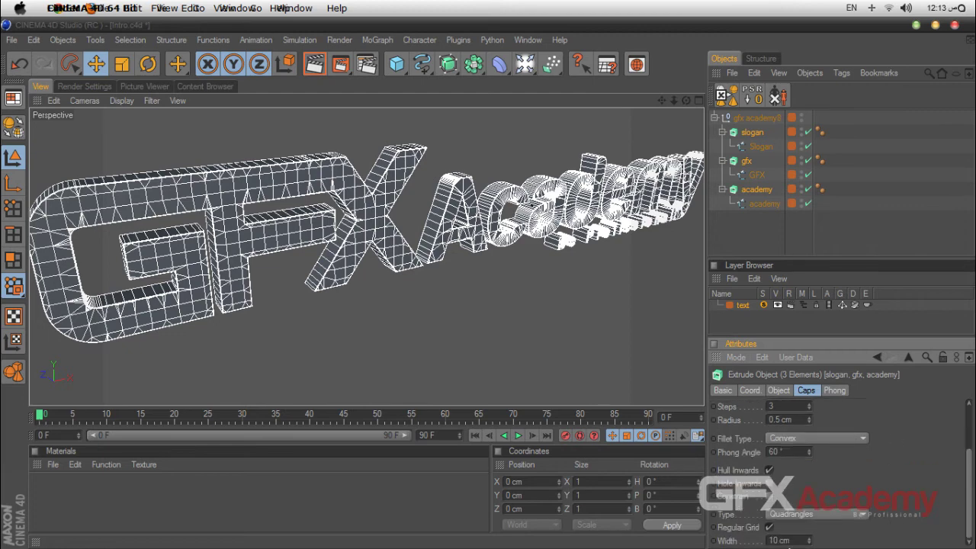
pyautogui.doubleClick(786, 540)
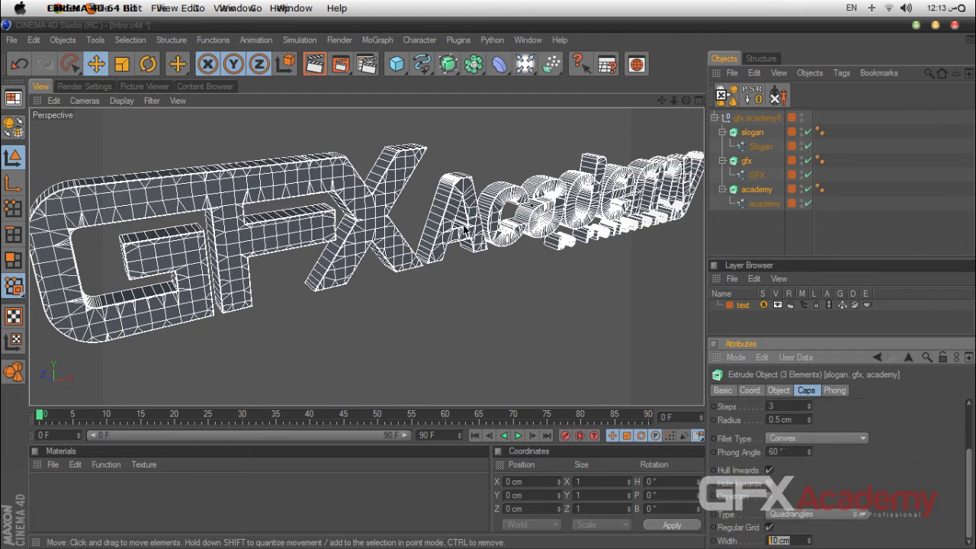
pyautogui.write('5')
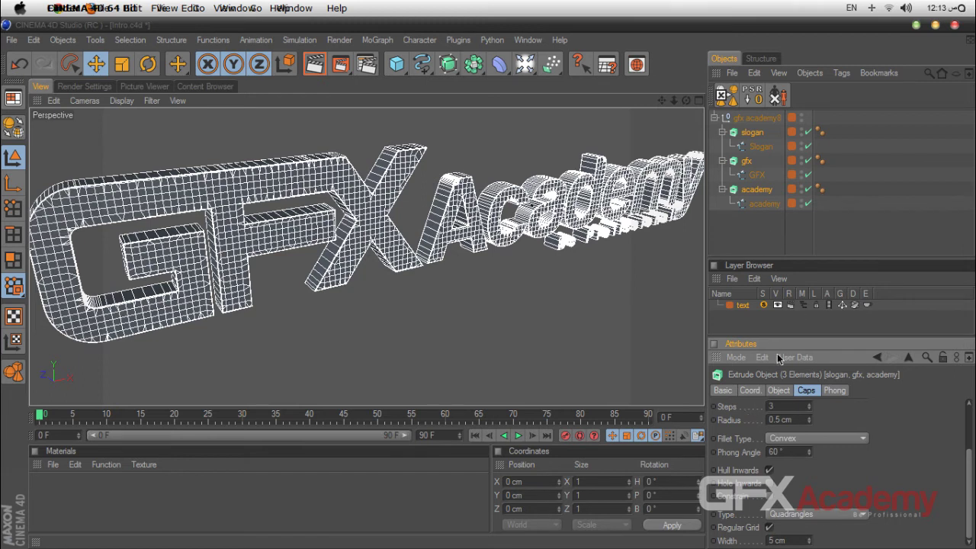
pyautogui.click(777, 391)
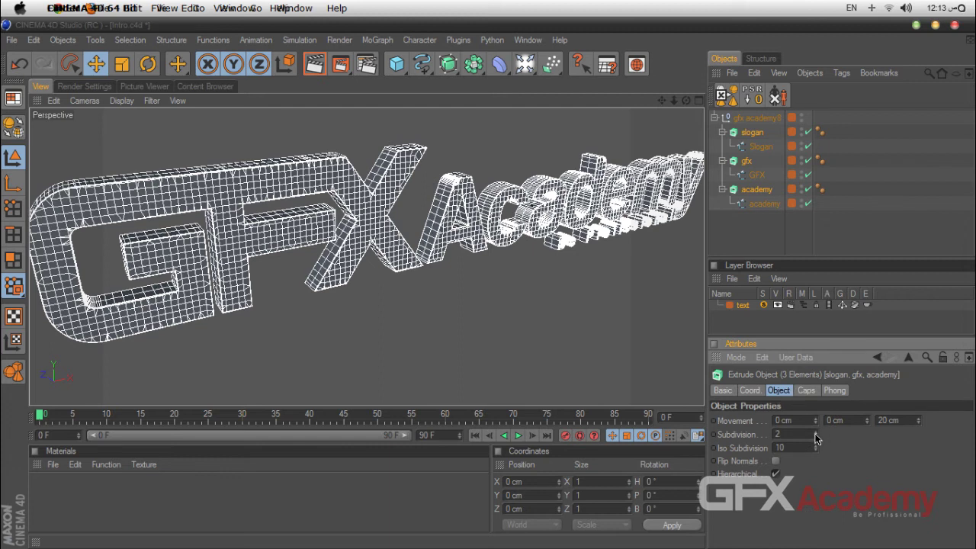
pyautogui.click(867, 245)
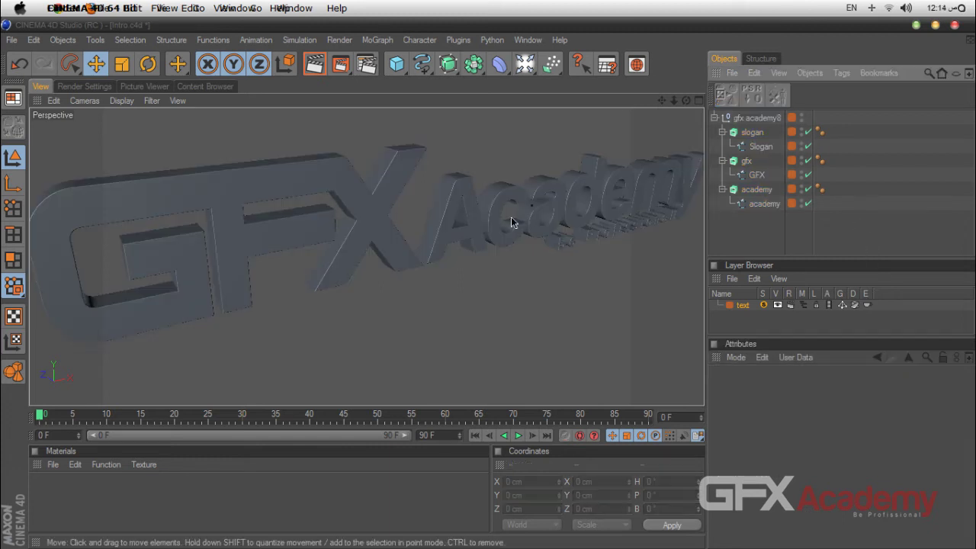
# Reduce the slogan extrude's Z movement to 5 cm so the small tagline is thinner
pyautogui.moveTo(661, 101)
pyautogui.mouseDown()
pyautogui.moveTo(687, 102)
pyautogui.moveTo(655, 99)
pyautogui.mouseUp()
pyautogui.click(756, 189)
pyautogui.click(751, 132)
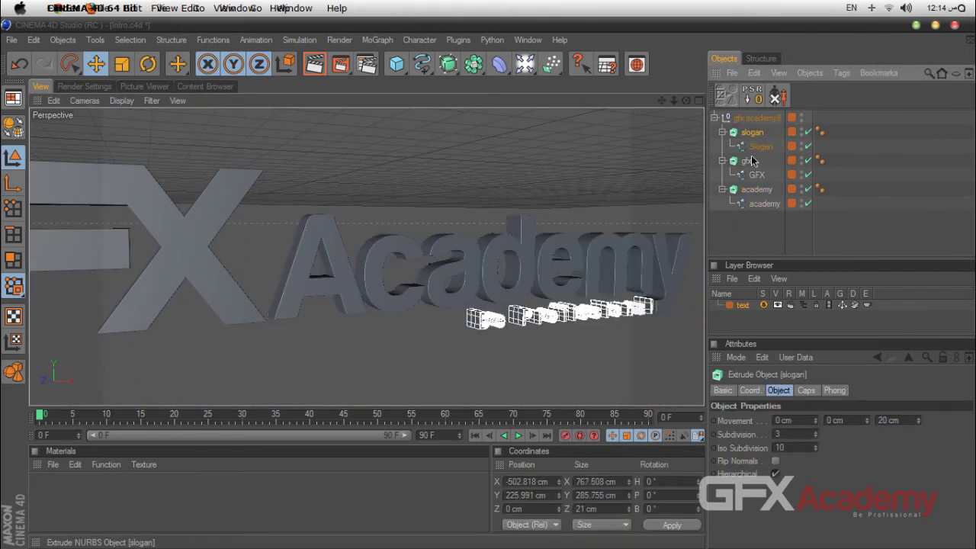
pyautogui.click(888, 420)
pyautogui.write('5')
pyautogui.press('Return')
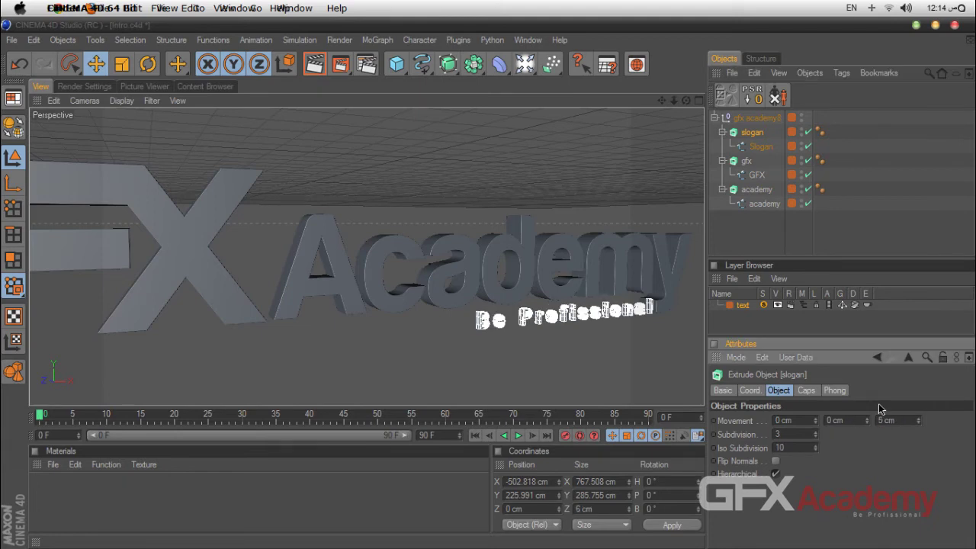
pyautogui.click(884, 211)
# Examine the extruded logo up close and from farther away, checking the academy and gfx parts
pyautogui.scroll(5, 646, 325)
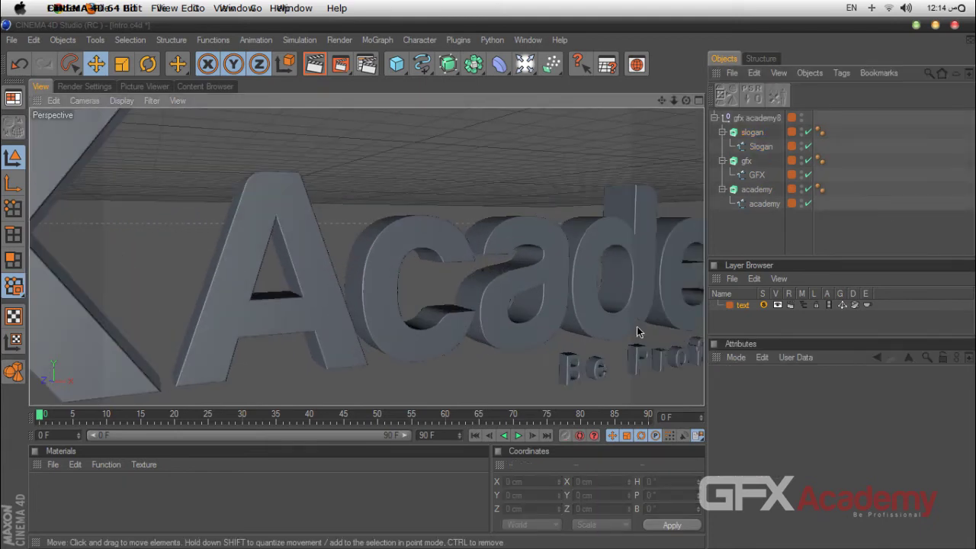
pyautogui.scroll(-5, 633, 344)
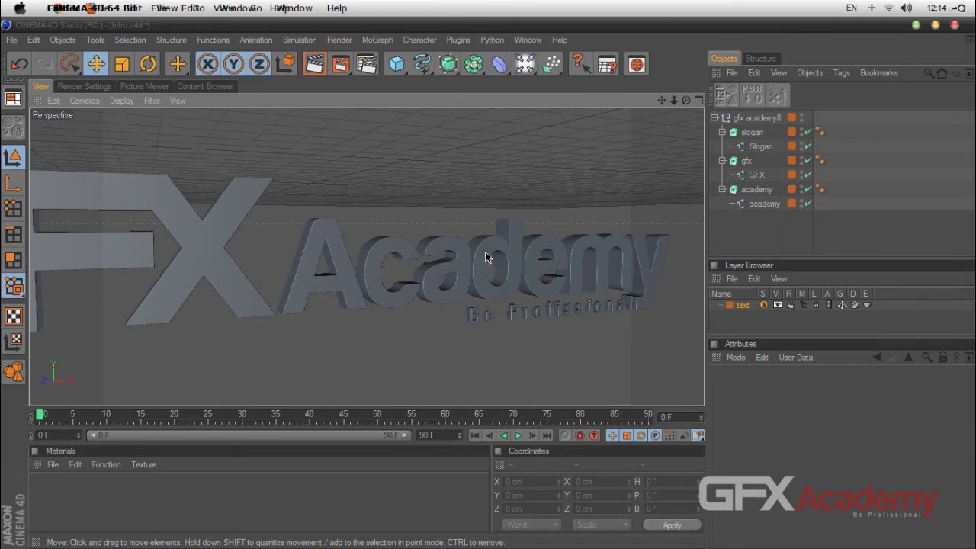
pyautogui.click(523, 268)
pyautogui.scroll(-3, 248, 253)
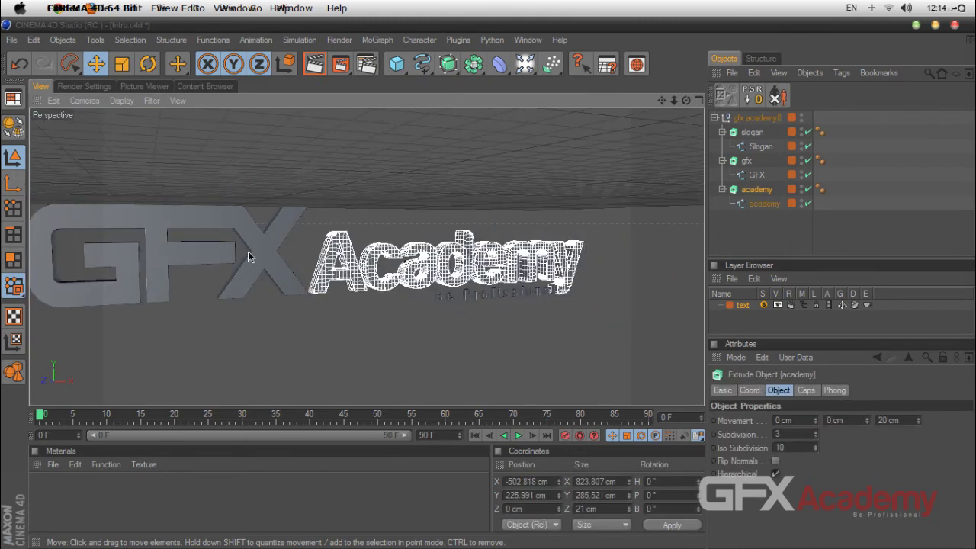
pyautogui.click(258, 254)
pyautogui.moveTo(662, 100); pyautogui.dragTo(742, 99)
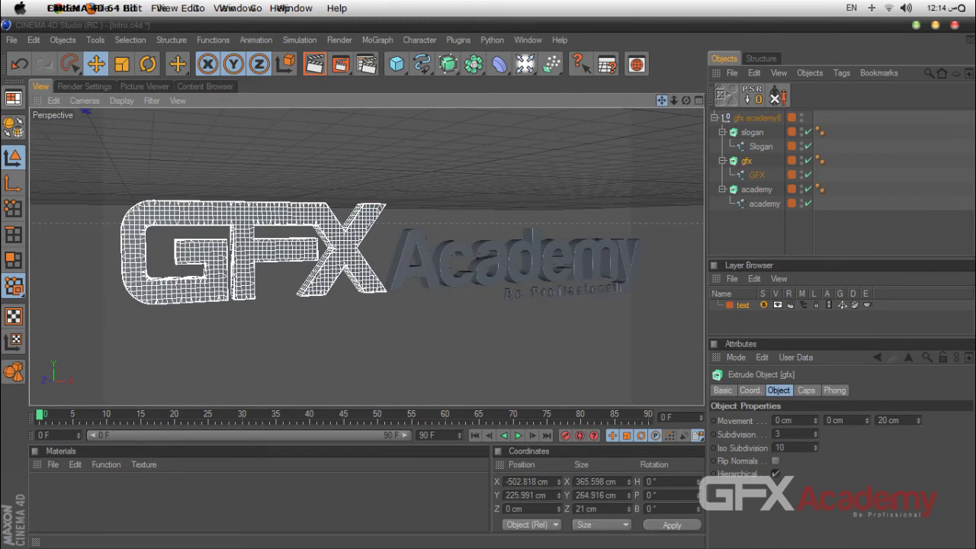
pyautogui.scroll(4, 565, 190)
pyautogui.scroll(-6, 563, 191)
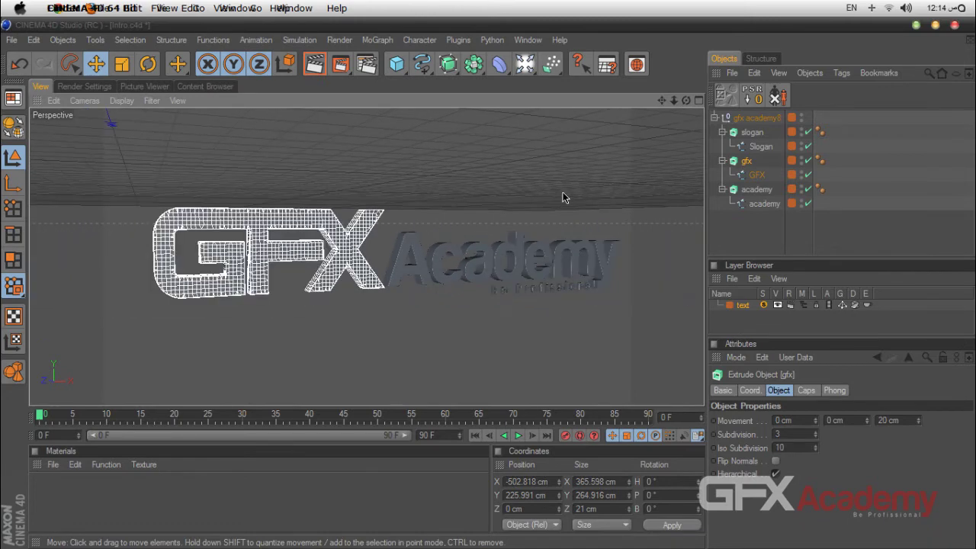
# Select the gfx academy8 null and turn off solo for the text layer to show the whole scene with the logo
pyautogui.click(755, 122)
pyautogui.click(755, 124)
pyautogui.click(791, 118)
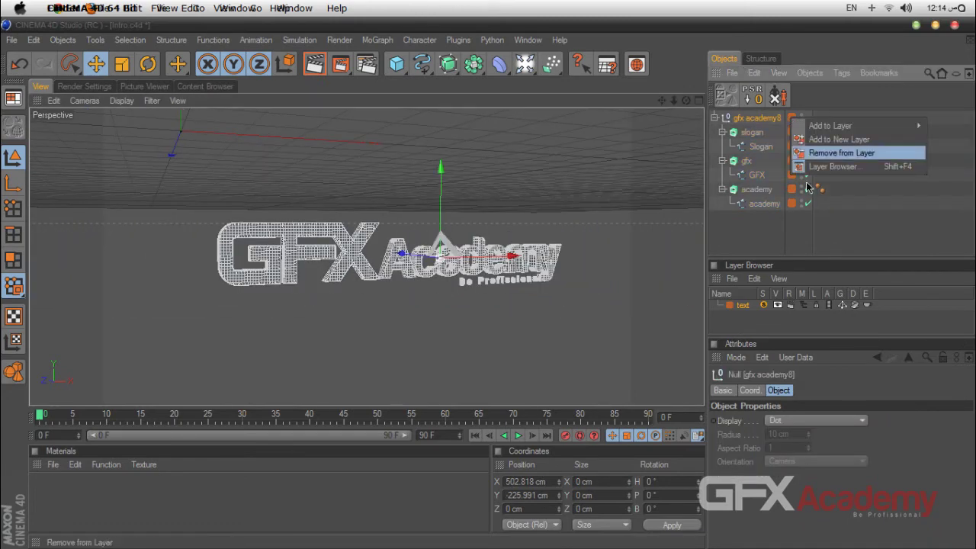
pyautogui.click(875, 238)
pyautogui.click(764, 306)
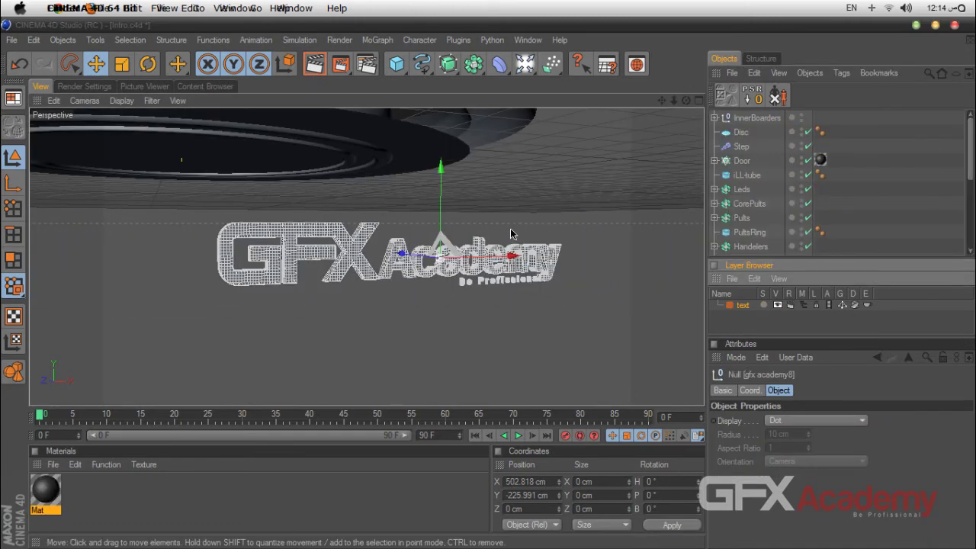
pyautogui.scroll(-5, 583, 200)
pyautogui.moveTo(662, 101); pyautogui.dragTo(687, 188)
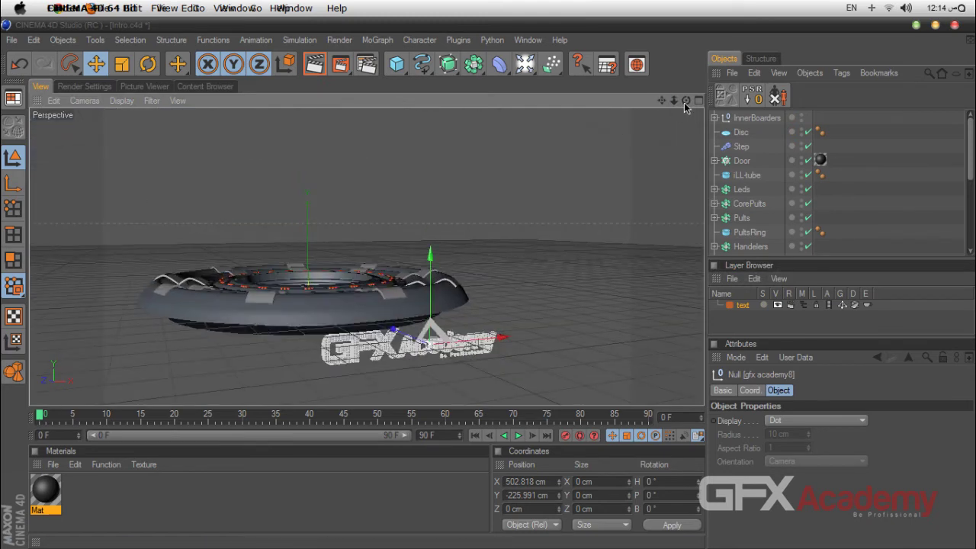
# Collapse the gfx academy8 hierarchy and select its null in the enlarged object list
pyautogui.moveTo(686, 103); pyautogui.dragTo(686, 122)
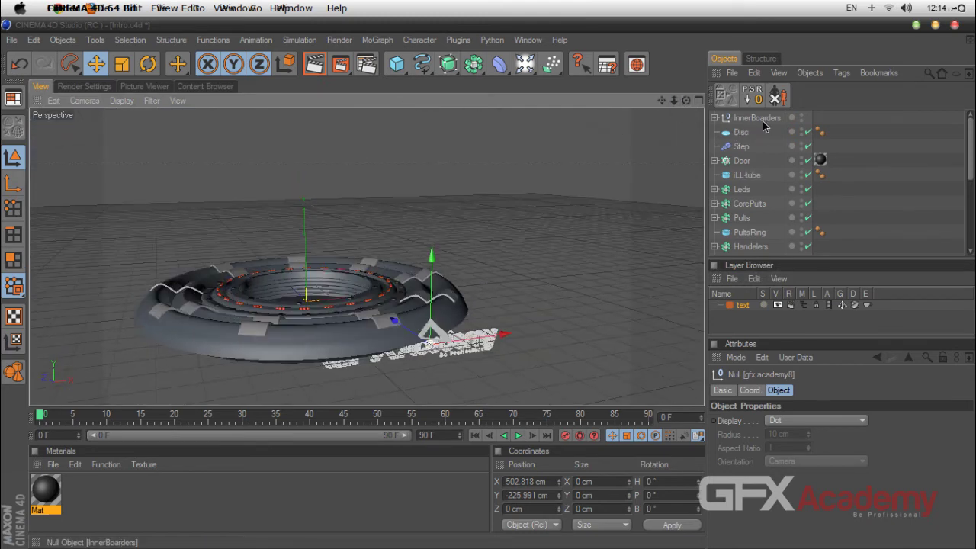
pyautogui.scroll(-2, 969, 198)
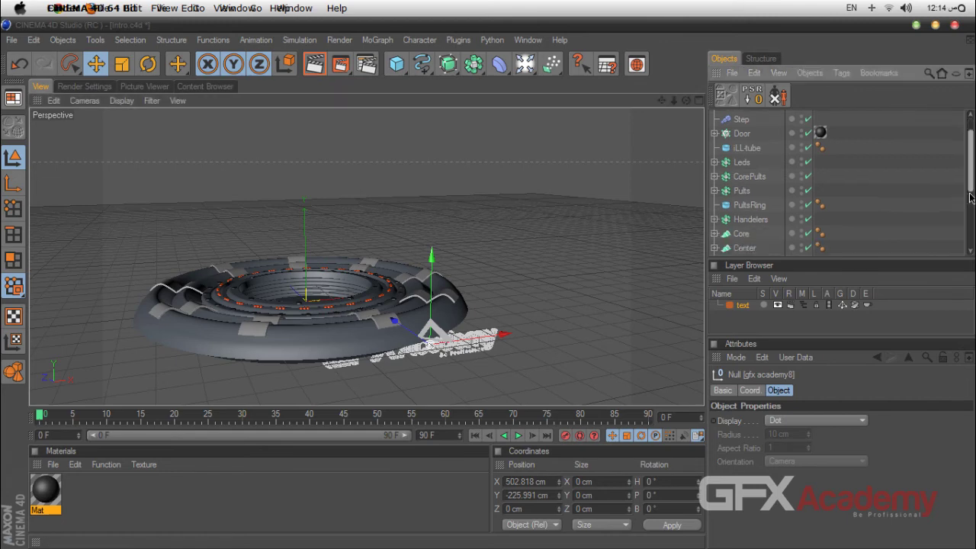
pyautogui.scroll(-8, 969, 198)
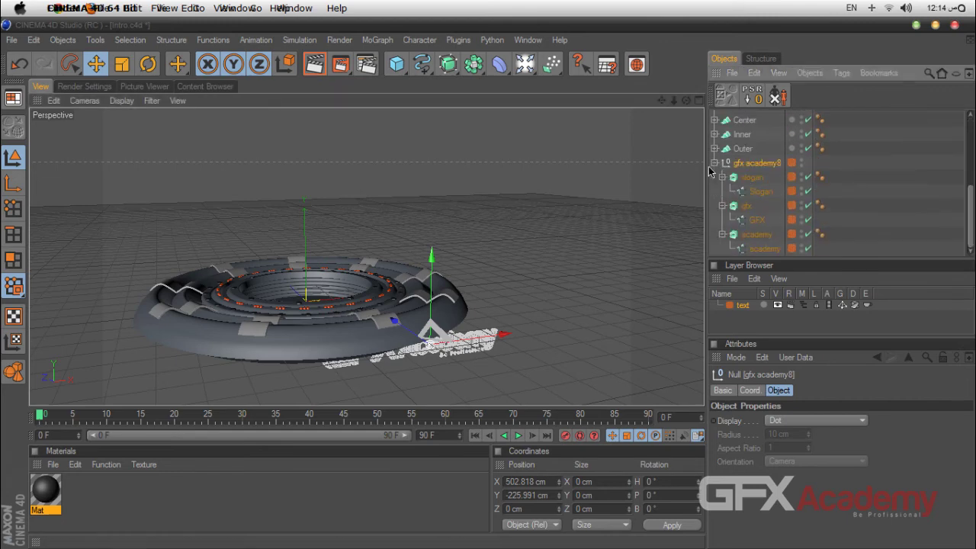
pyautogui.click(782, 219)
pyautogui.click(714, 164)
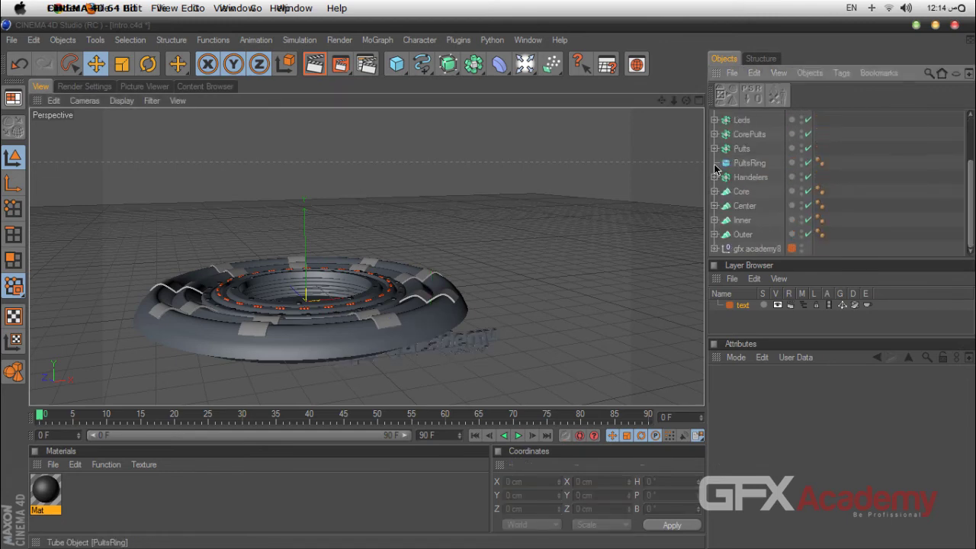
pyautogui.click(751, 249)
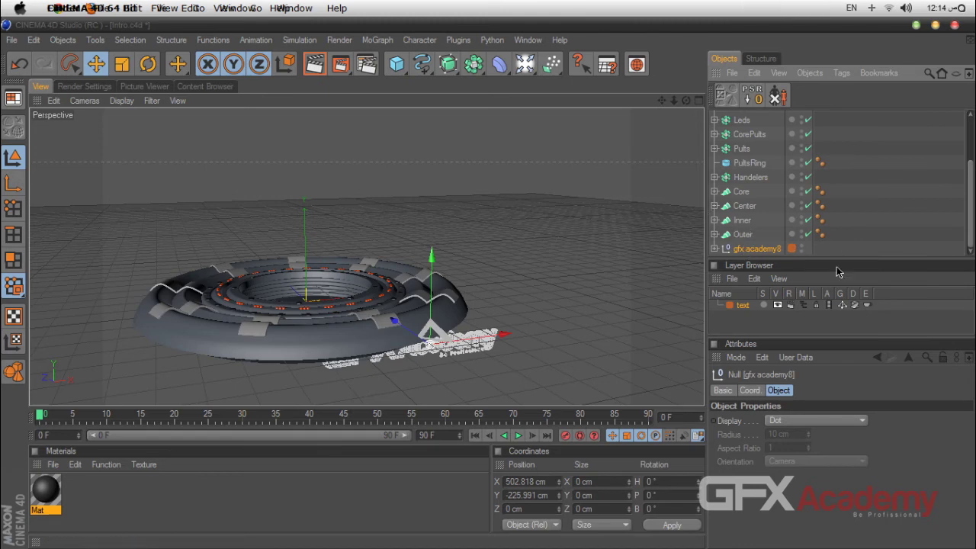
pyautogui.moveTo(837, 259); pyautogui.dragTo(820, 281)
pyautogui.scroll(-1, 934, 250)
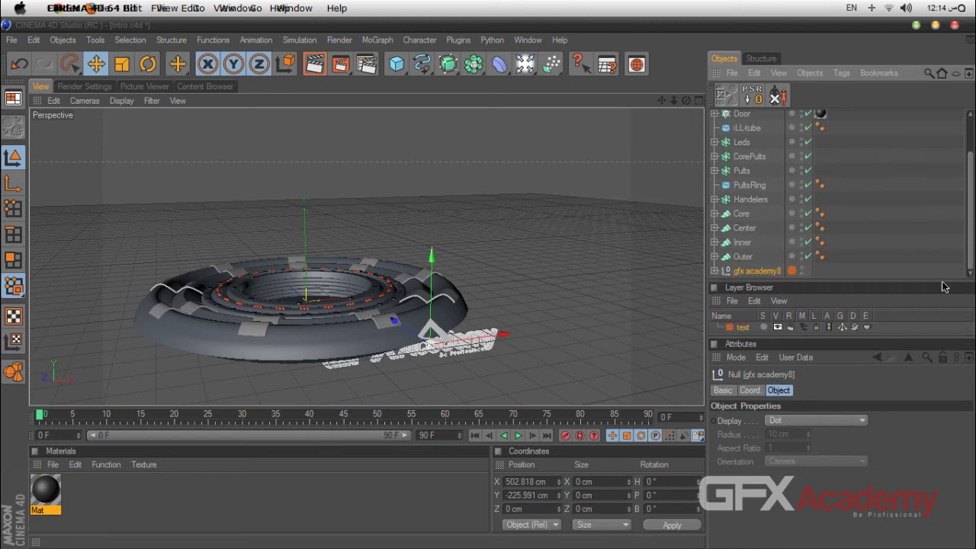
# Set the gfx academy8 null's X and Y position to 0 cm
pyautogui.click(749, 390)
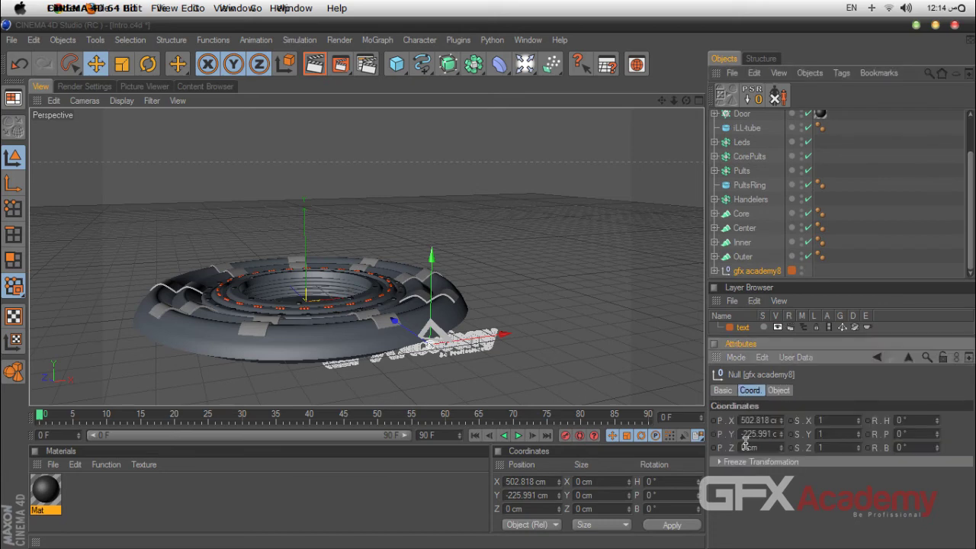
pyautogui.click(754, 420)
pyautogui.write('0')
pyautogui.press('Tab')
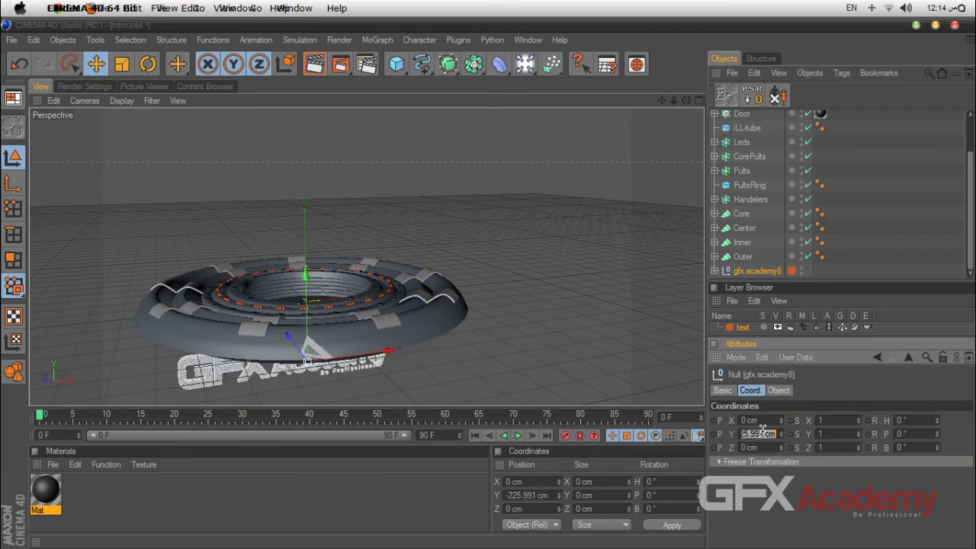
pyautogui.write('0')
pyautogui.press('Tab')
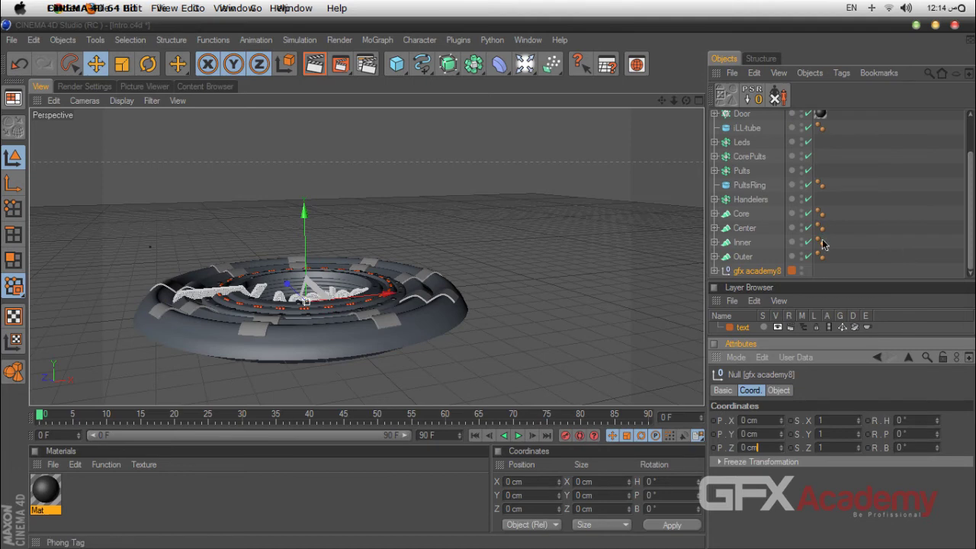
# Rotate the logo null to a pitch of -90° in the top view so it lies flat
pyautogui.click(698, 100)
pyautogui.click(699, 102)
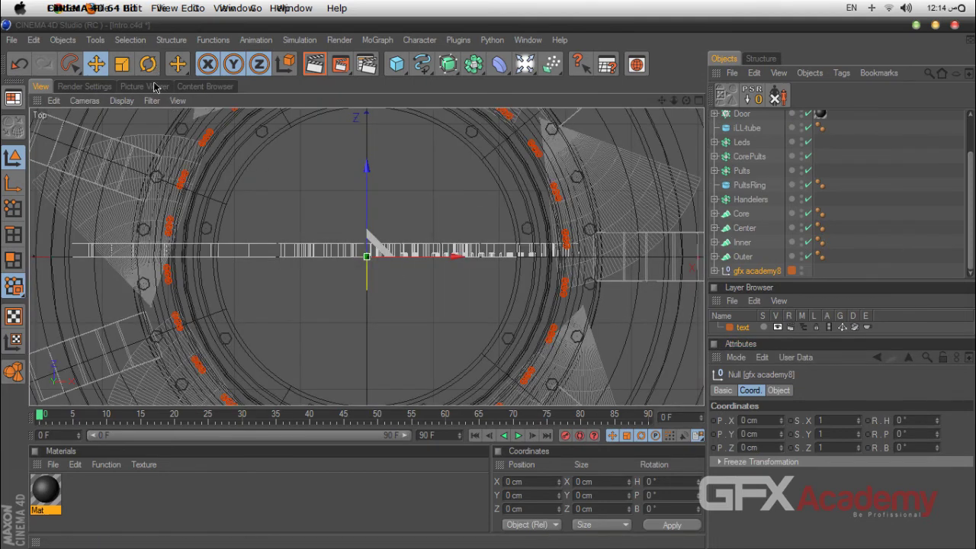
pyautogui.press('r')
pyautogui.moveTo(365, 295); pyautogui.dragTo(370, 246)
# Scale the logo down to fit inside the hatch's circular opening and shift it along X to about 35 cm
pyautogui.click(120, 64)
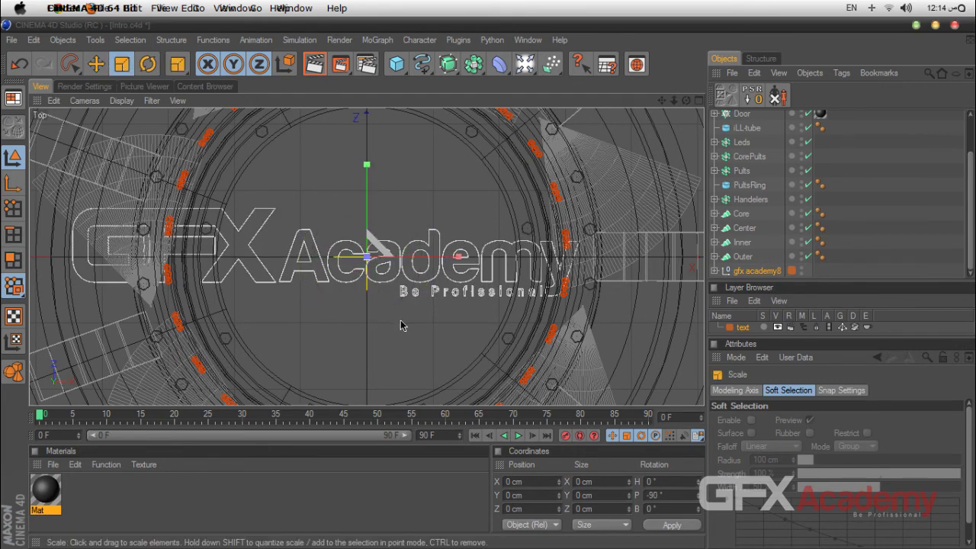
pyautogui.moveTo(397, 305); pyautogui.dragTo(275, 305)
pyautogui.moveTo(359, 257); pyautogui.dragTo(360, 258)
pyautogui.press('e')
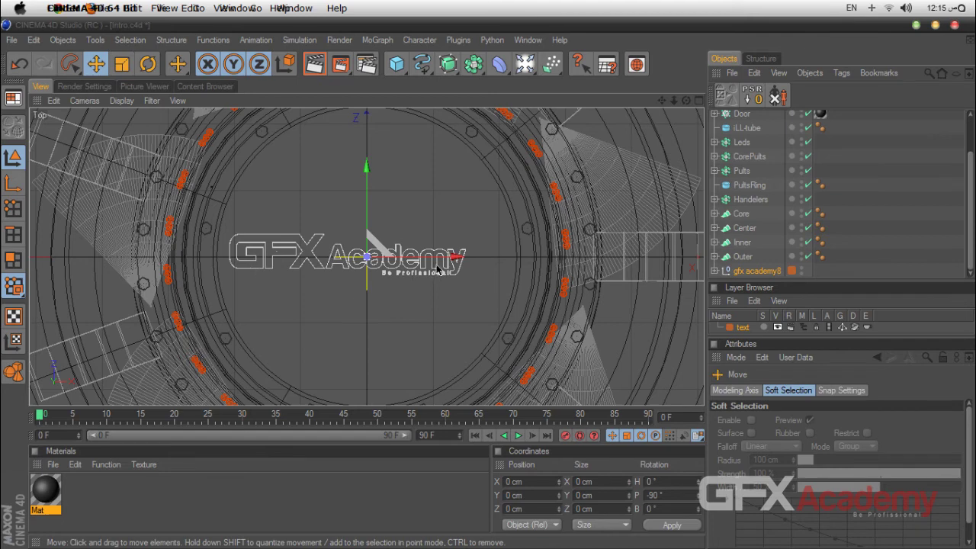
pyautogui.moveTo(440, 271); pyautogui.dragTo(463, 271)
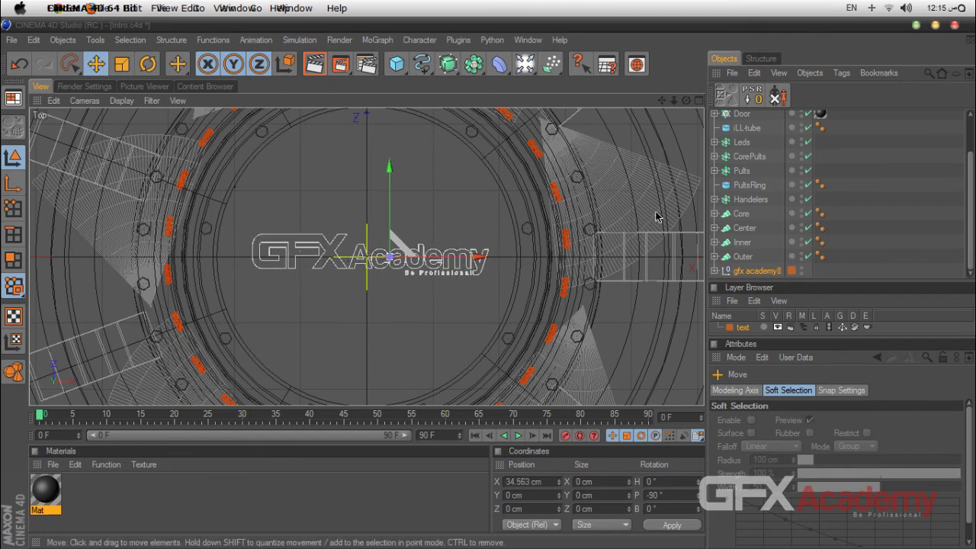
# Locate the disc in the front view and lower the logo null to Y about -33 cm, just above it
pyautogui.click(699, 100)
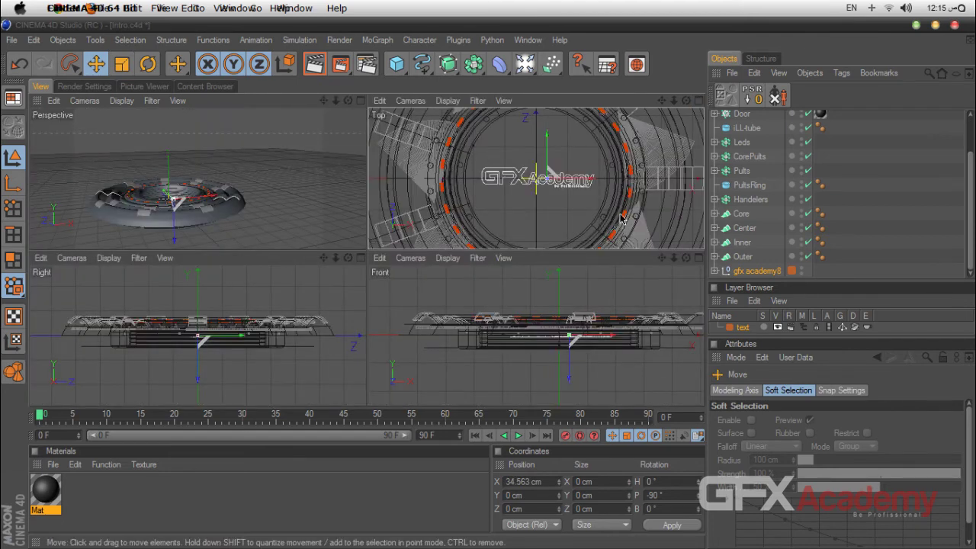
pyautogui.click(699, 257)
pyautogui.scroll(5, 521, 221)
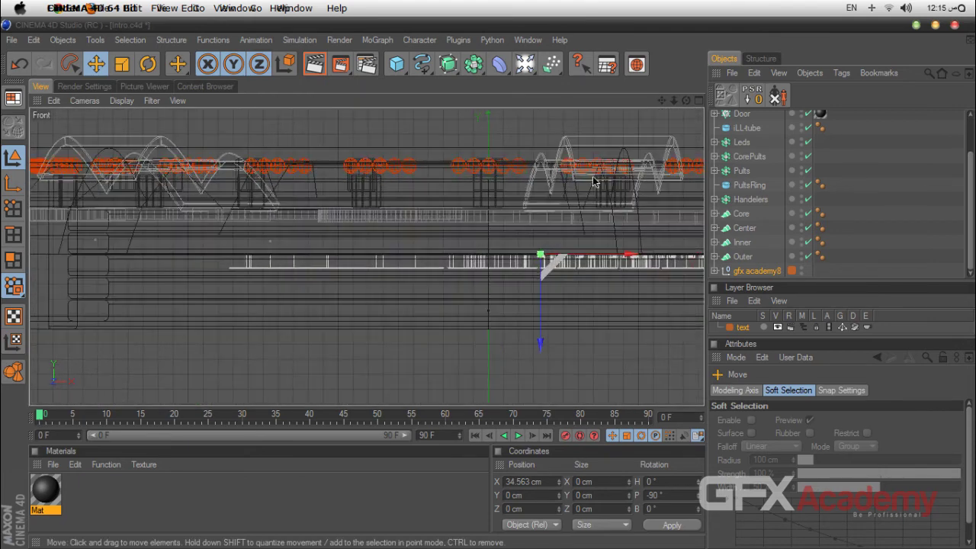
pyautogui.moveTo(593, 182); pyautogui.dragTo(523, 131, button='middle')
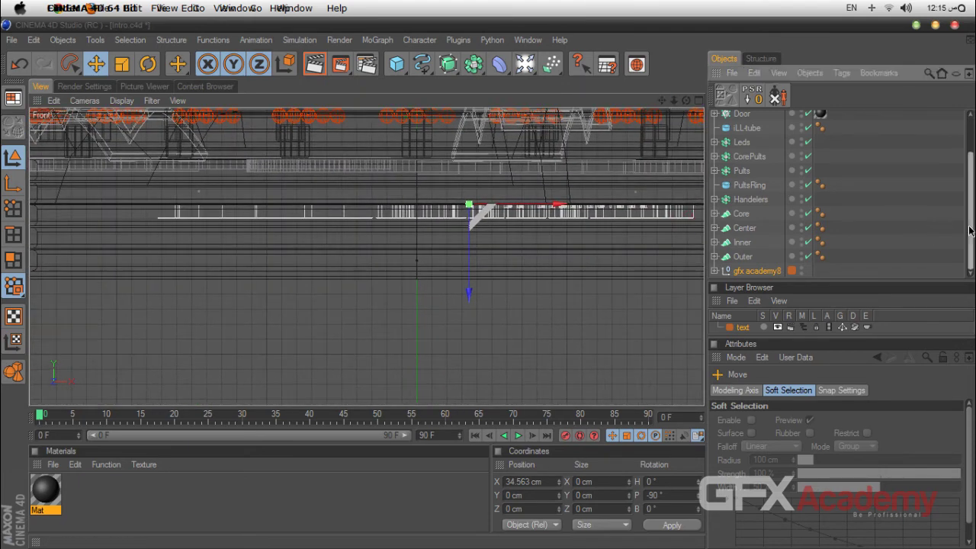
pyautogui.scroll(3, 969, 230)
pyautogui.click(738, 135)
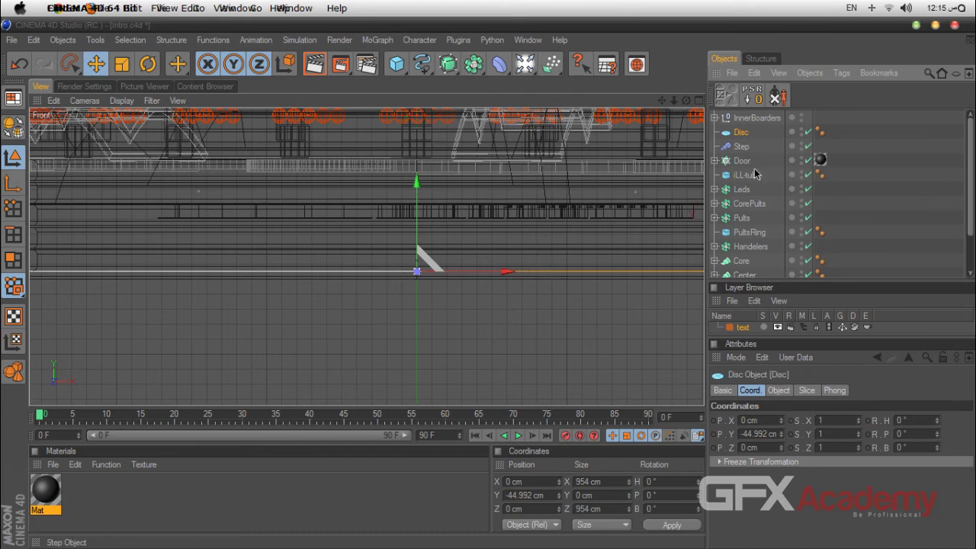
pyautogui.moveTo(828, 279); pyautogui.dragTo(811, 320)
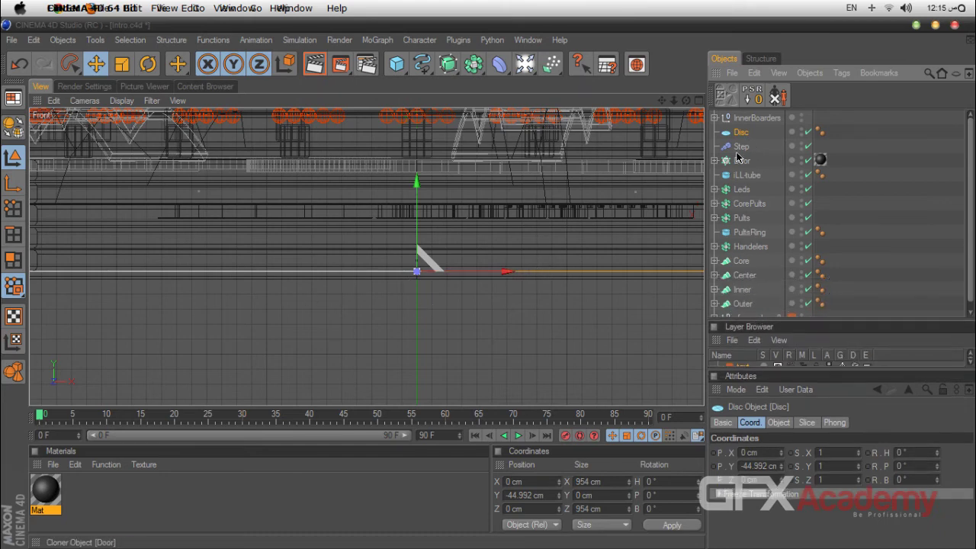
pyautogui.click(832, 206)
pyautogui.scroll(-1, 770, 252)
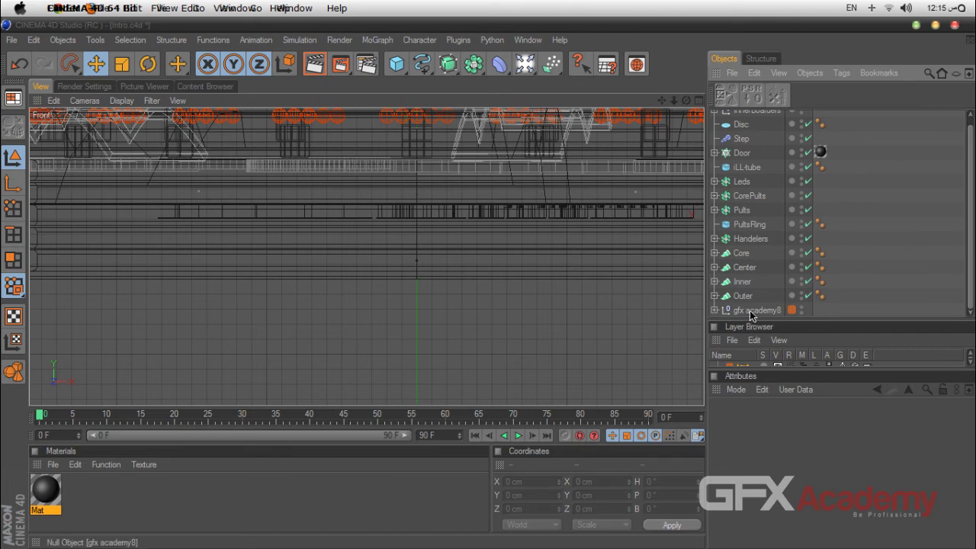
pyautogui.click(743, 127)
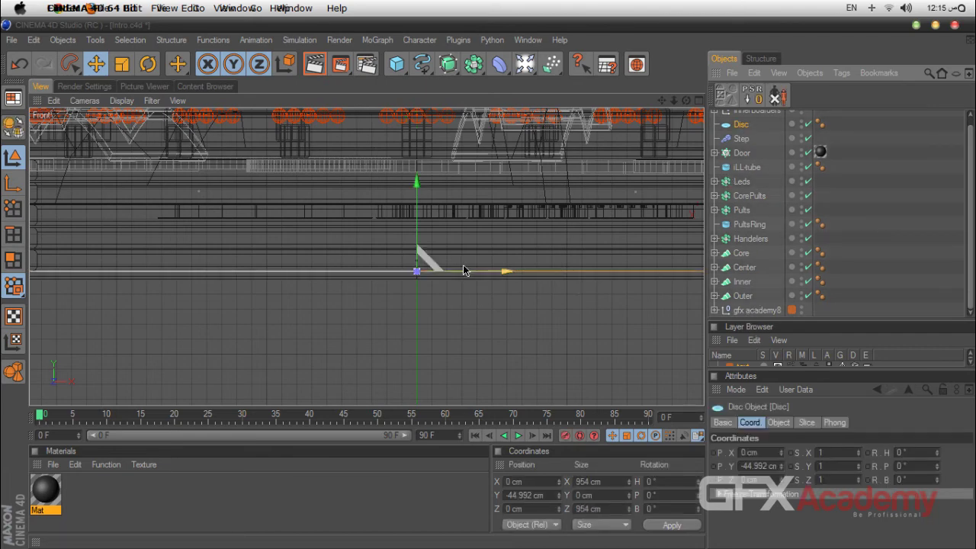
pyautogui.click(759, 310)
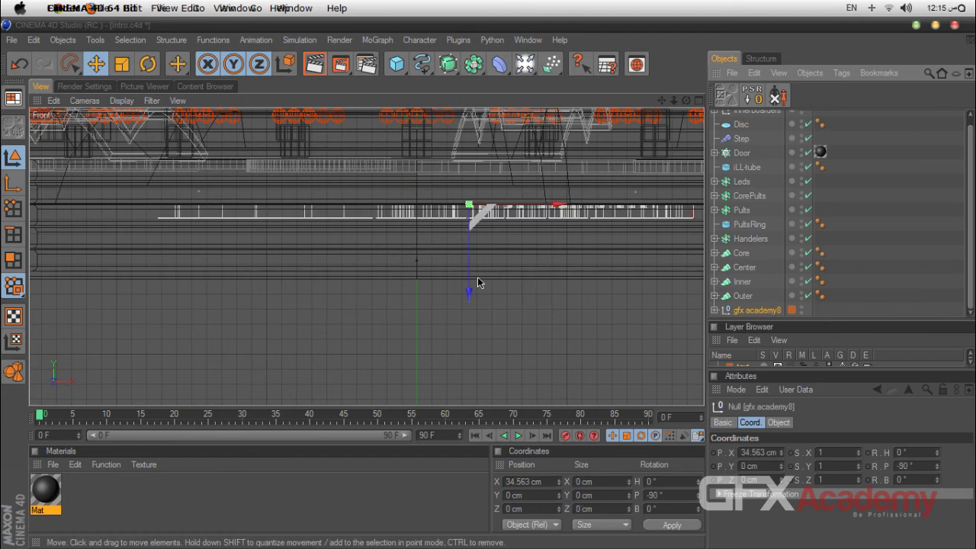
pyautogui.moveTo(470, 260); pyautogui.dragTo(470, 308)
# Scale the logo up uniformly in the perspective view so it fills more of the hatch floor
pyautogui.click(699, 100)
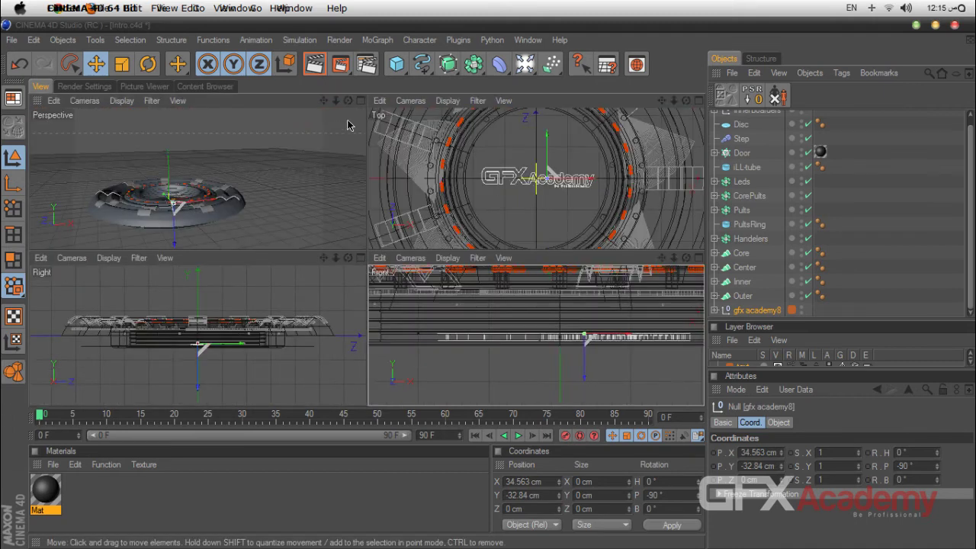
pyautogui.click(361, 100)
pyautogui.scroll(6, 631, 139)
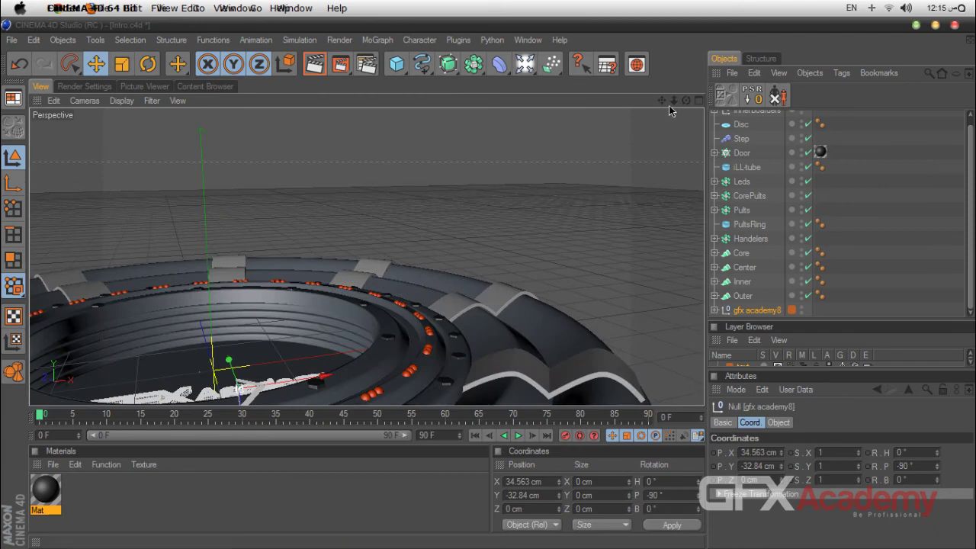
pyautogui.moveTo(685, 100); pyautogui.dragTo(685, 107)
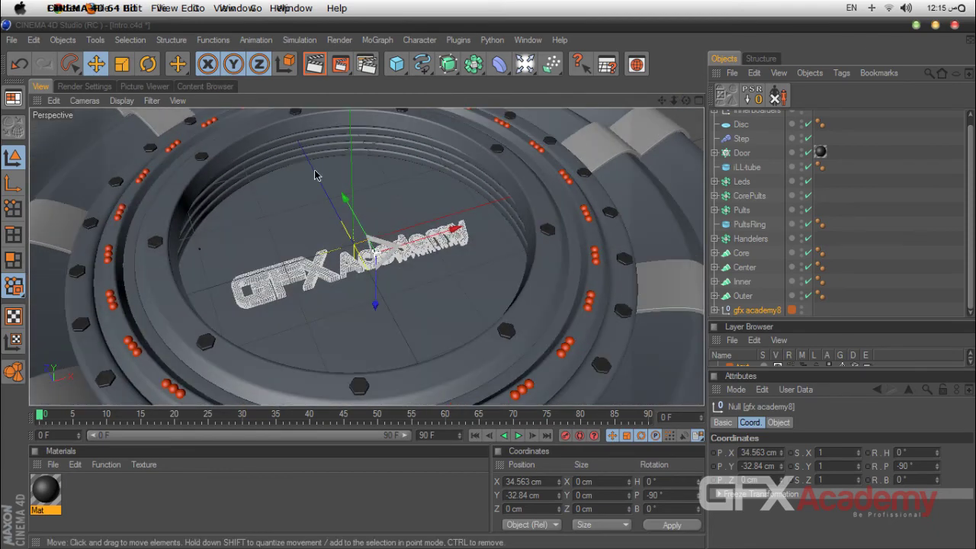
pyautogui.press('t')
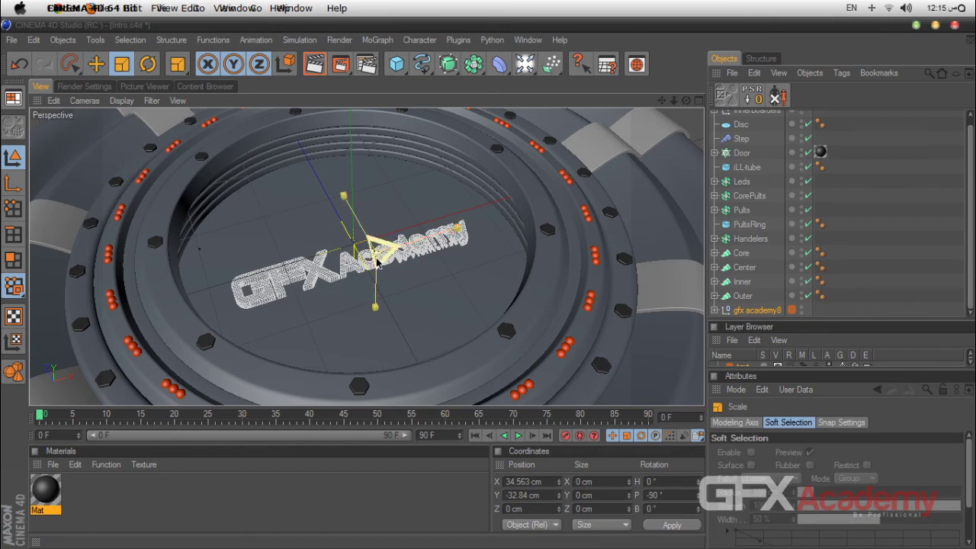
pyautogui.moveTo(378, 252); pyautogui.dragTo(381, 253)
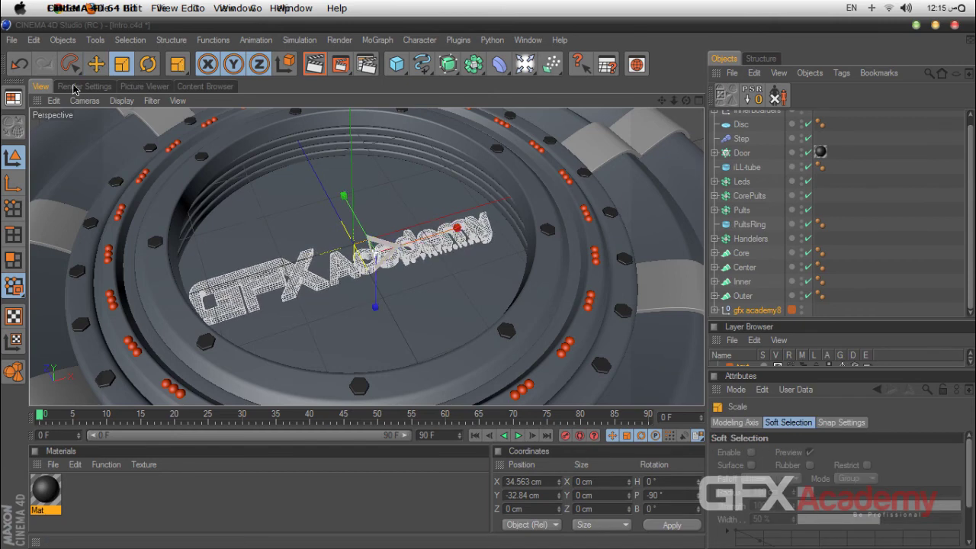
# Shift the logo along X to about 42 cm and scale it down slightly within the ring
pyautogui.press('e')
pyautogui.moveTo(455, 229); pyautogui.dragTo(460, 227)
pyautogui.press('t')
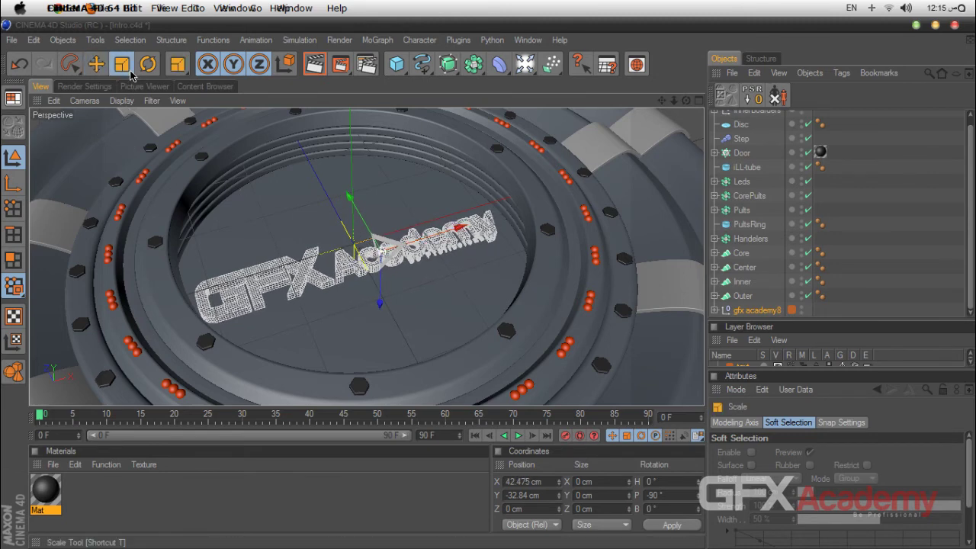
pyautogui.moveTo(387, 248); pyautogui.dragTo(374, 253)
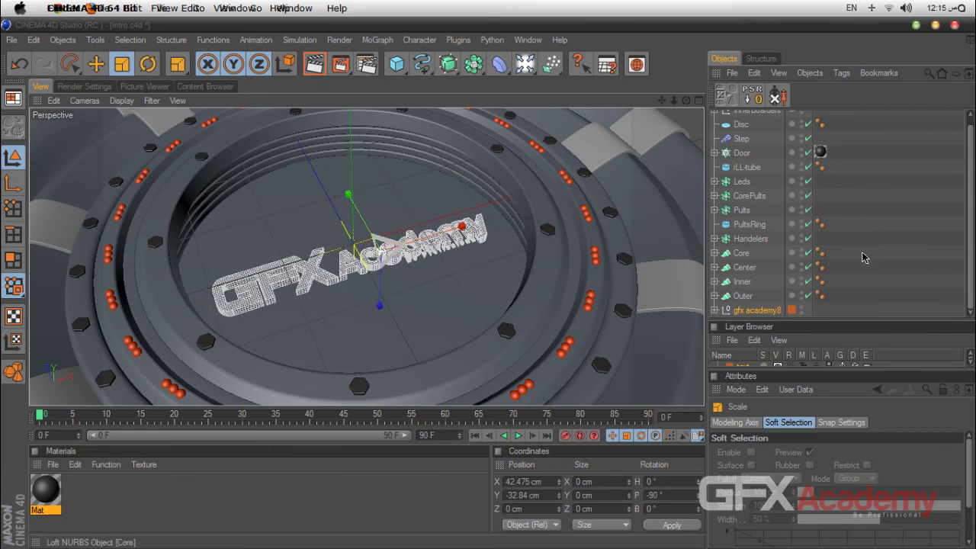
# Render a preview of the perspective view with nothing selected and add a Camera object from the current viewpoint
pyautogui.click(879, 252)
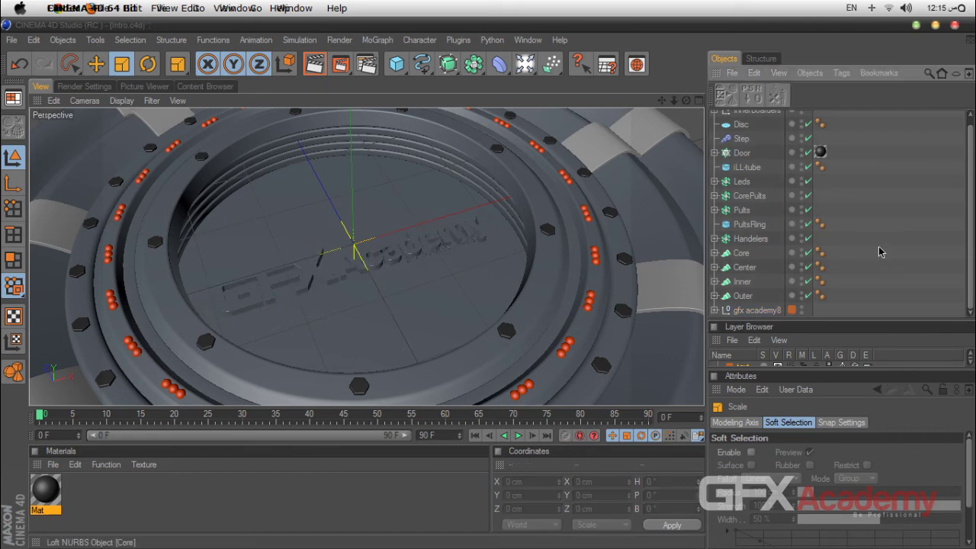
pyautogui.hotkey('ctrl', 'r')
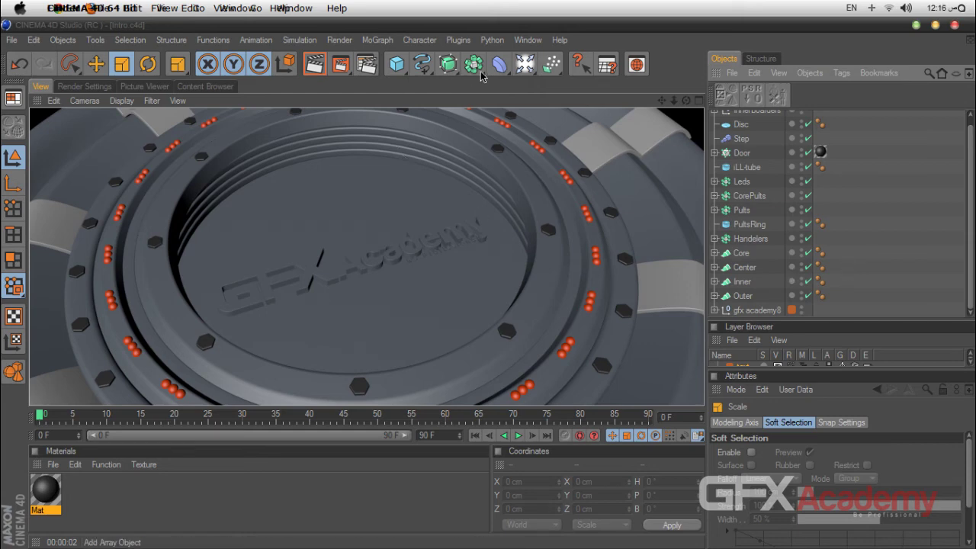
pyautogui.click(525, 64)
pyautogui.click(578, 155)
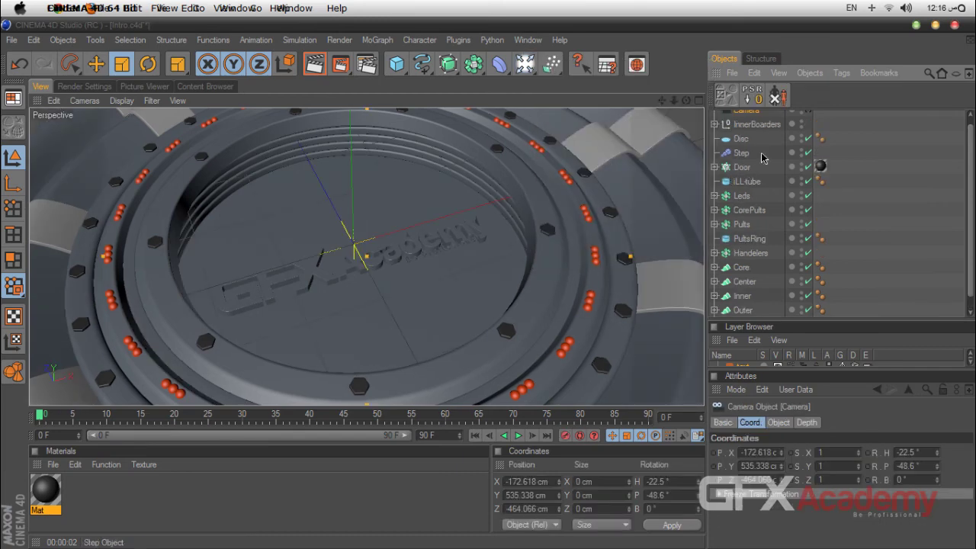
pyautogui.scroll(1, 972, 225)
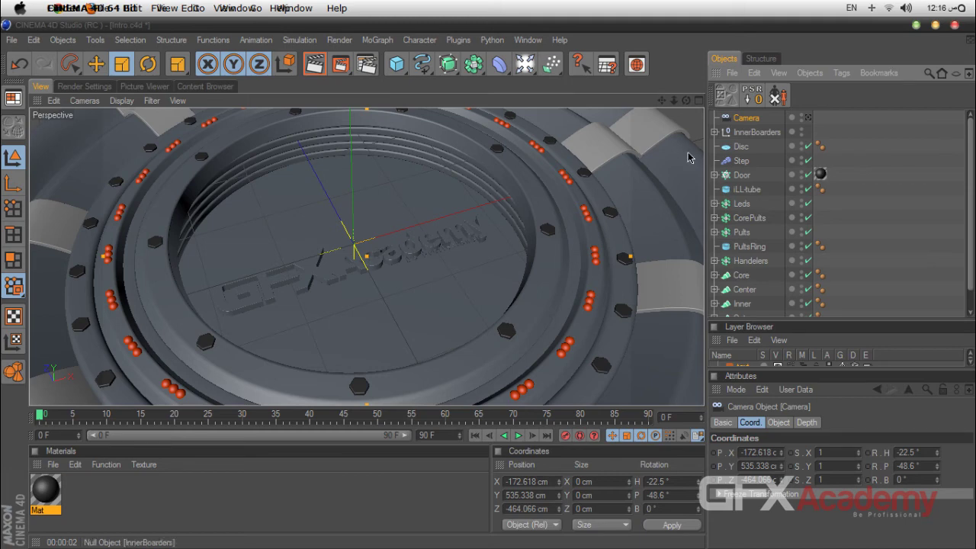
# Enlarge the object list, expand the gfx academy8 null and select its slogan extrude object
pyautogui.click(852, 209)
pyautogui.moveTo(800, 319); pyautogui.dragTo(765, 393)
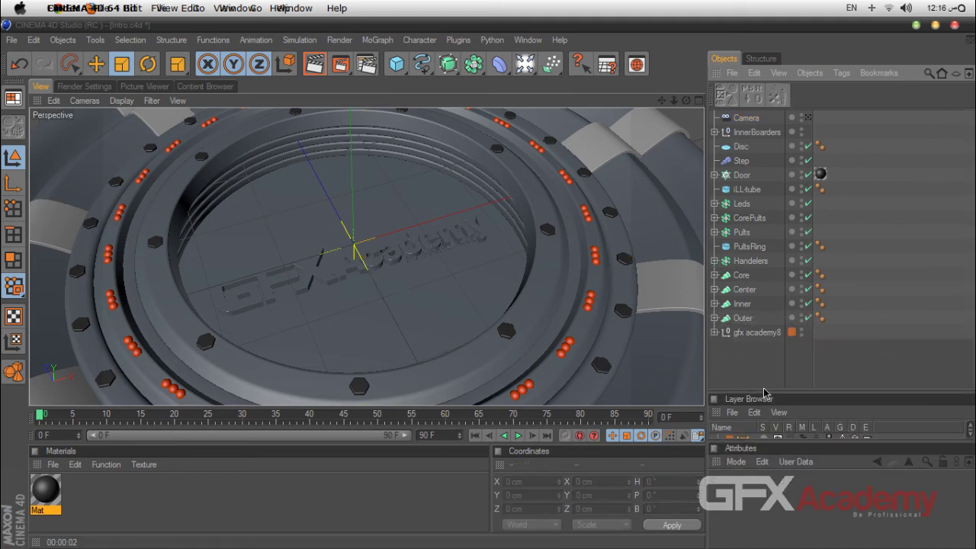
pyautogui.click(756, 333)
pyautogui.click(715, 333)
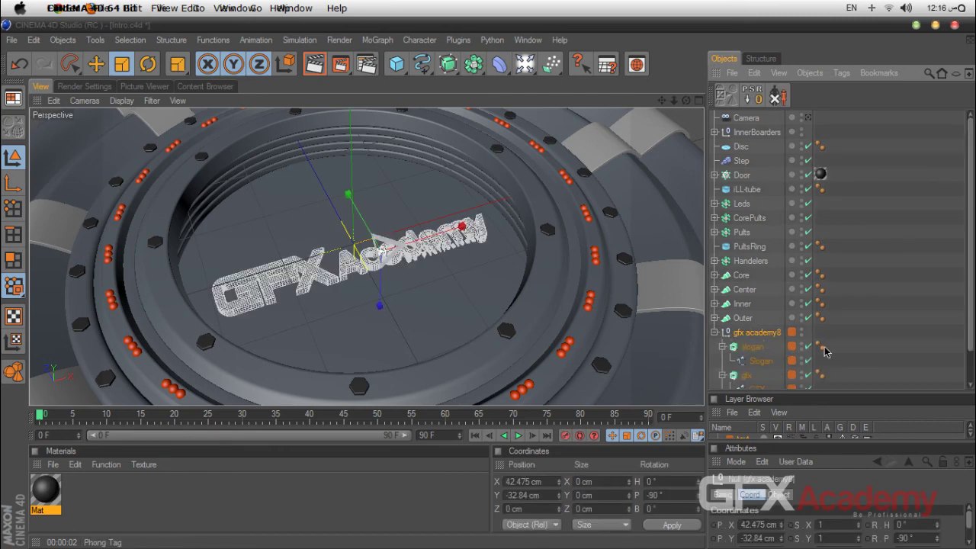
pyautogui.click(751, 346)
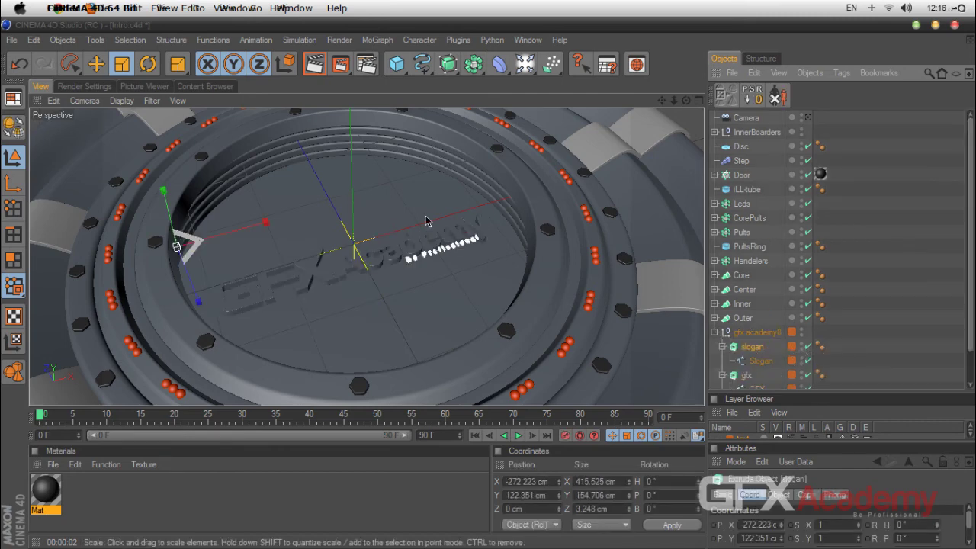
# Move the slogan slightly away from the Academy lettering, to a Y position of about 118.5 cm
pyautogui.press('e')
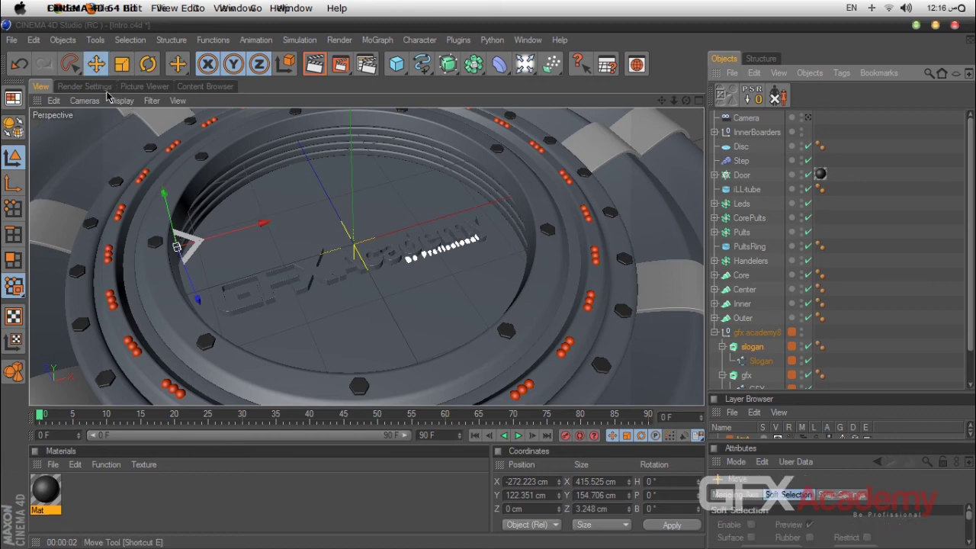
pyautogui.scroll(5, 600, 279)
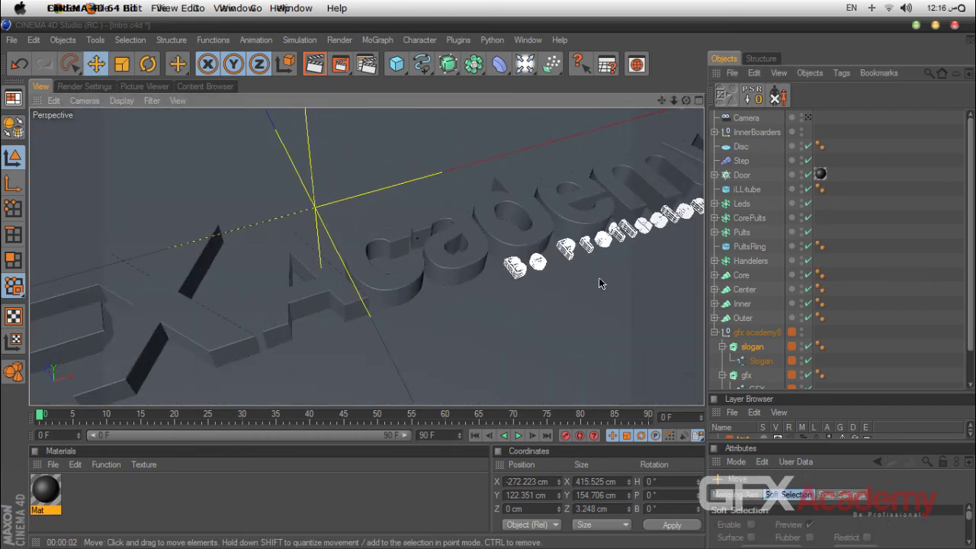
pyautogui.scroll(-5, 597, 279)
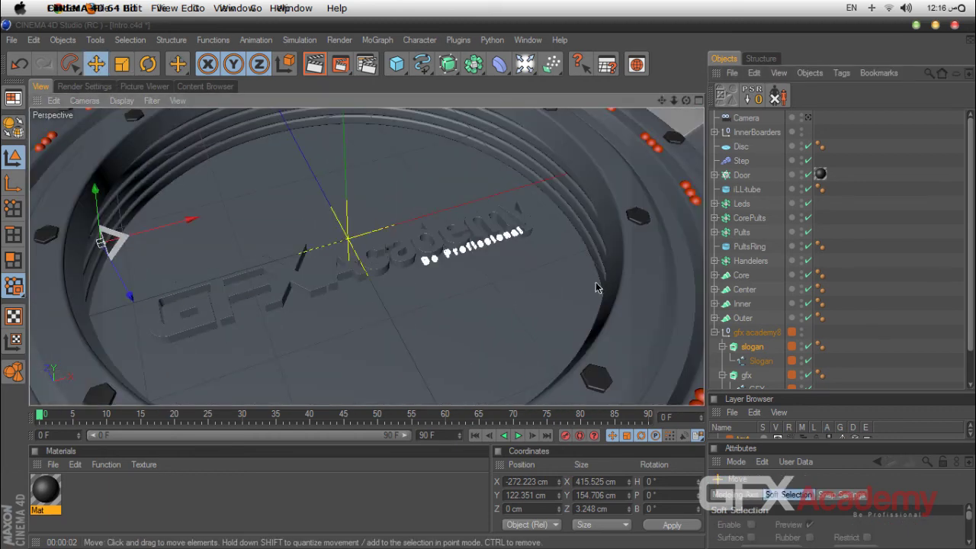
pyautogui.moveTo(85, 192)
pyautogui.mouseDown()
pyautogui.moveTo(96, 197)
pyautogui.moveTo(100, 244)
pyautogui.moveTo(107, 221)
pyautogui.moveTo(102, 193)
pyautogui.moveTo(97, 216)
pyautogui.moveTo(95, 197)
pyautogui.mouseUp()
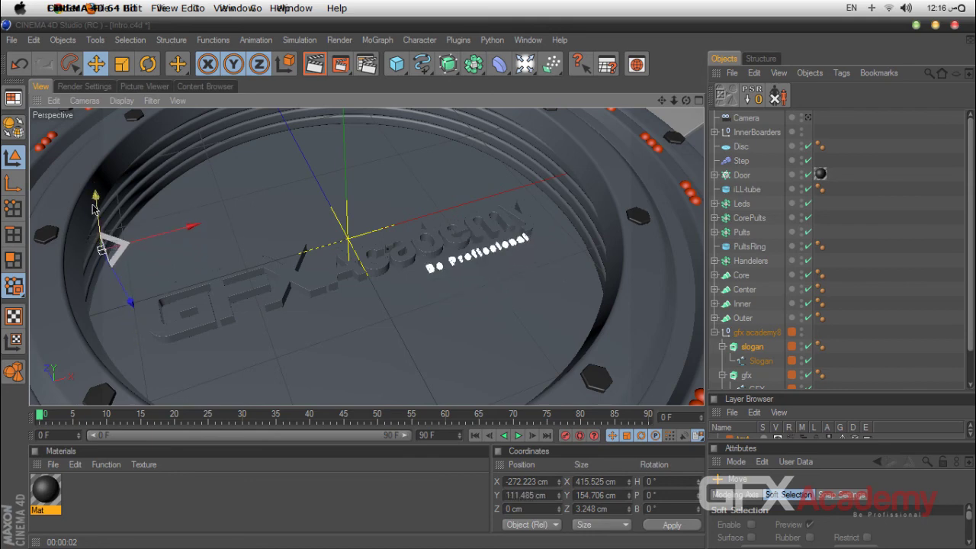
pyautogui.hotkey('ctrl', 'z')
pyautogui.moveTo(130, 302); pyautogui.dragTo(138, 313)
pyautogui.hotkey('ctrl', 'z')
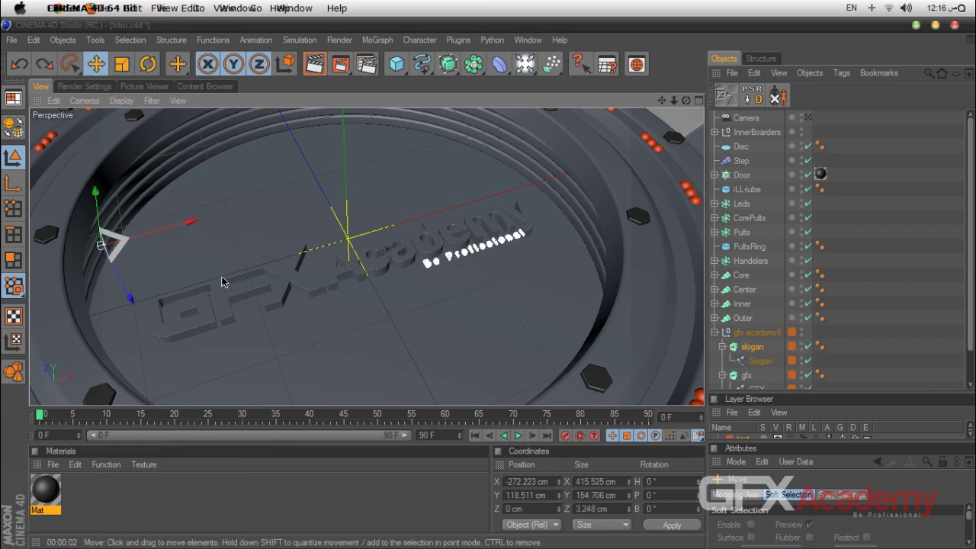
# Switch to the world coordinate system and lower the slogan toward the hatch floor, to Z about 9.8 cm
pyautogui.click(287, 67)
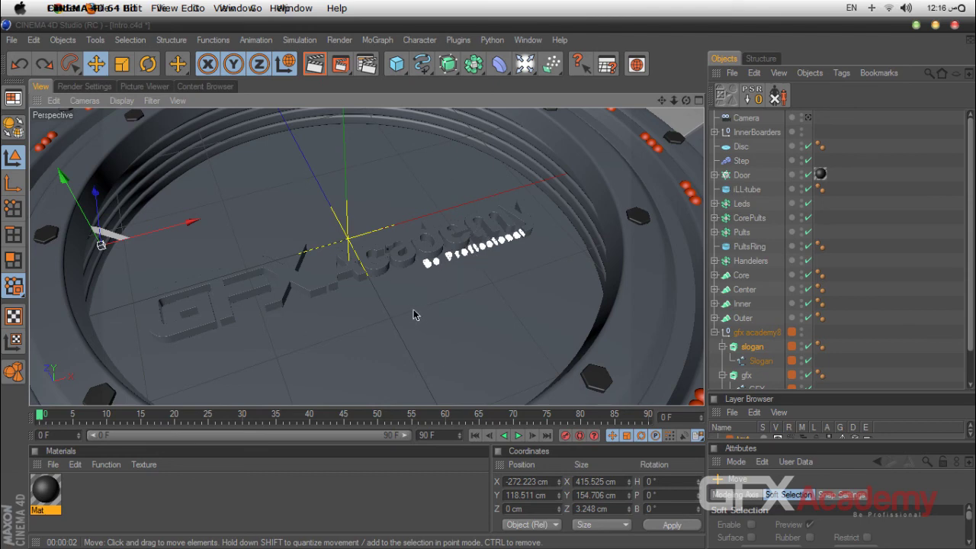
pyautogui.moveTo(62, 177)
pyautogui.mouseDown()
pyautogui.moveTo(66, 190)
pyautogui.moveTo(64, 180)
pyautogui.mouseUp()
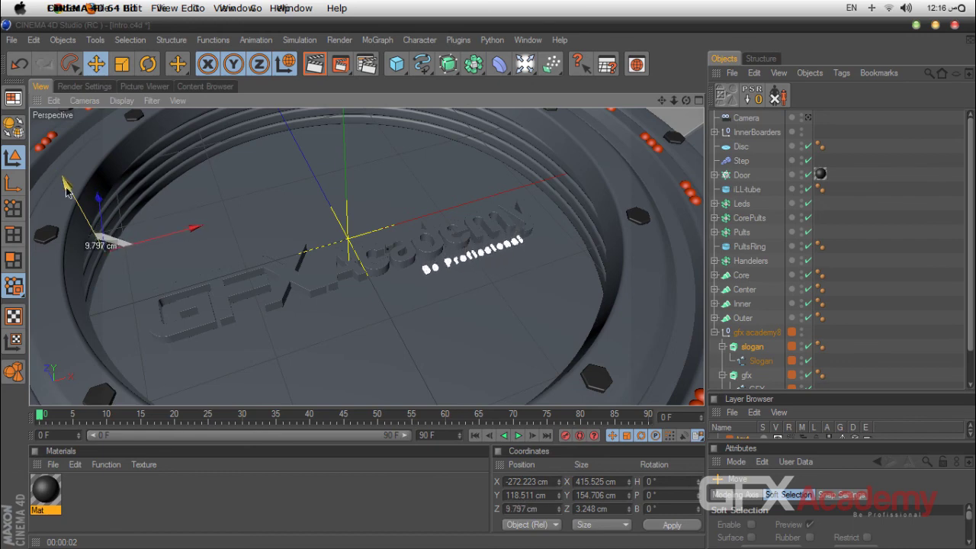
pyautogui.scroll(6, 597, 263)
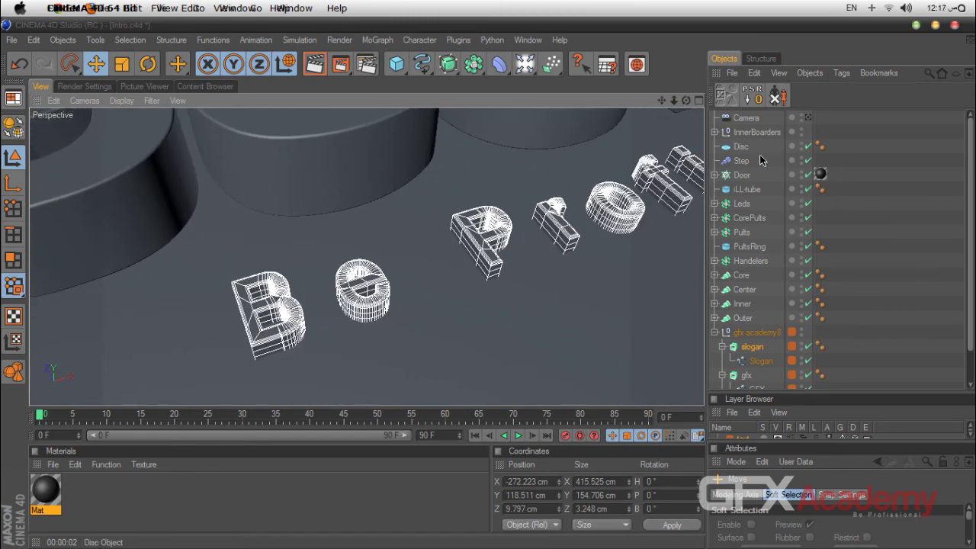
pyautogui.click(563, 497)
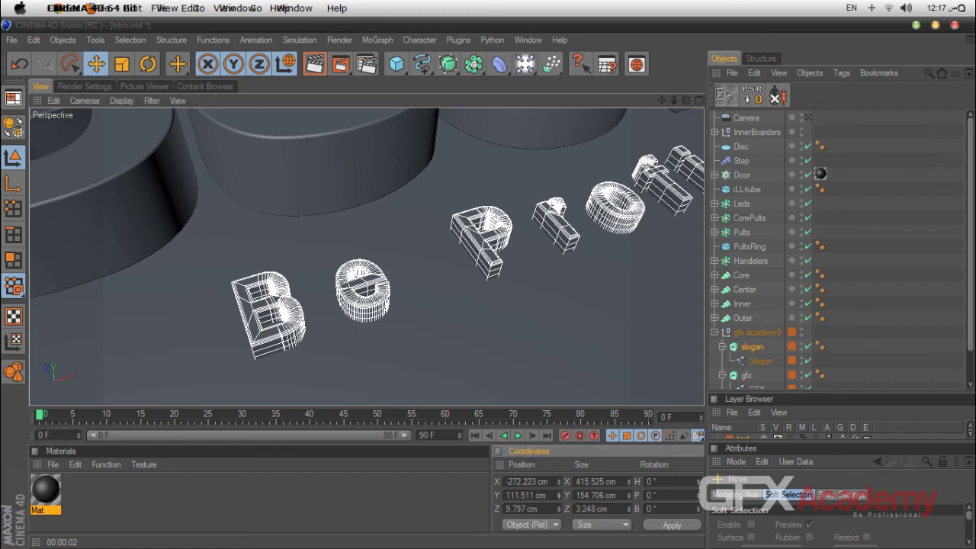
pyautogui.click(756, 349)
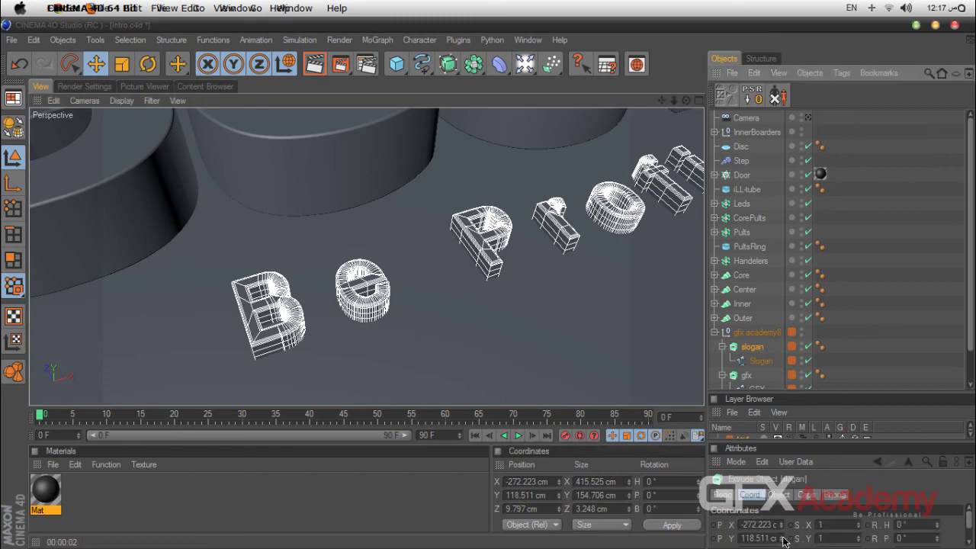
pyautogui.moveTo(783, 540); pyautogui.dragTo(782, 543)
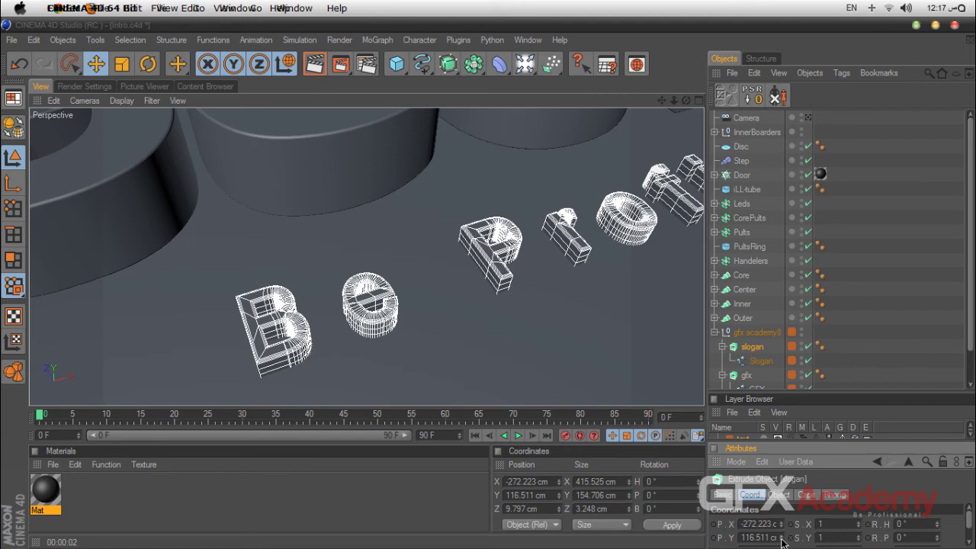
pyautogui.hotkey('ctrl', 'z')
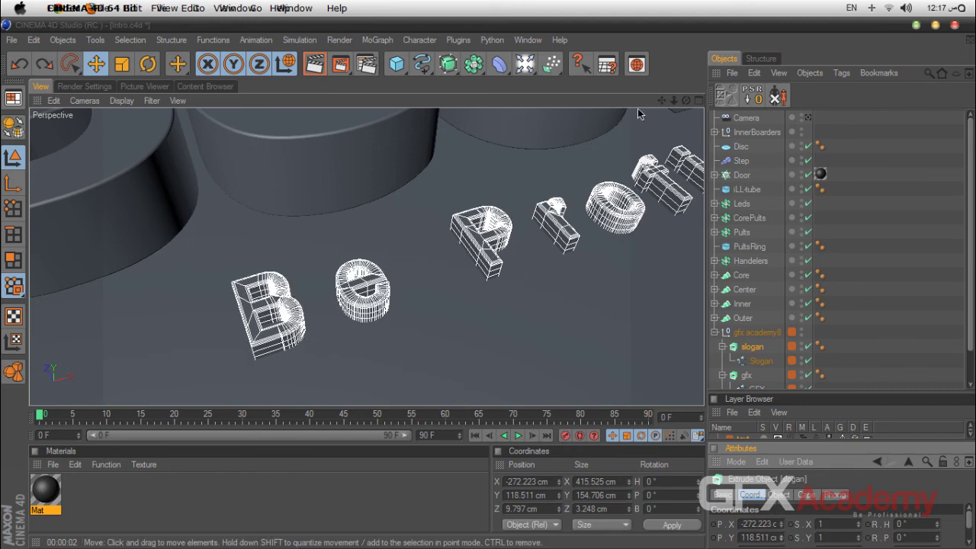
# Relocate only the slogan's axis to the middle of its letters, at about X 74.7 cm and Y -34.2 cm
pyautogui.moveTo(659, 100); pyautogui.dragTo(962, 73)
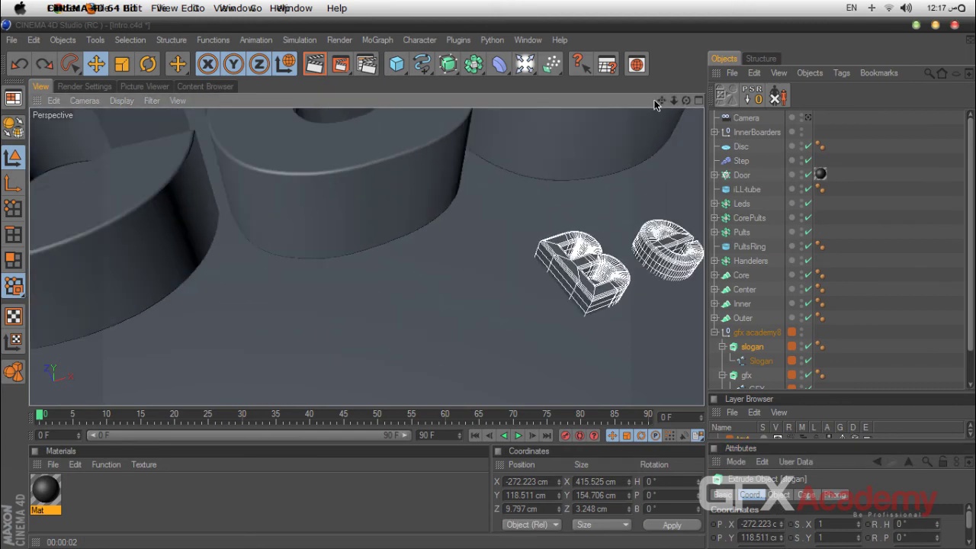
pyautogui.scroll(-10, 575, 148)
pyautogui.hotkey('ctrl', 'shift', 'z')
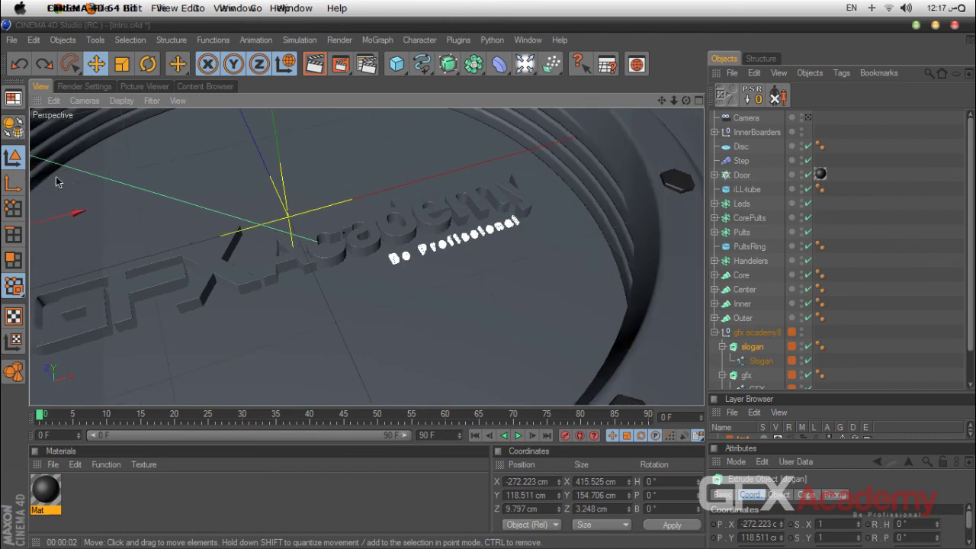
pyautogui.click(14, 183)
pyautogui.moveTo(79, 216); pyautogui.dragTo(441, 123)
pyautogui.moveTo(341, 116); pyautogui.dragTo(415, 220)
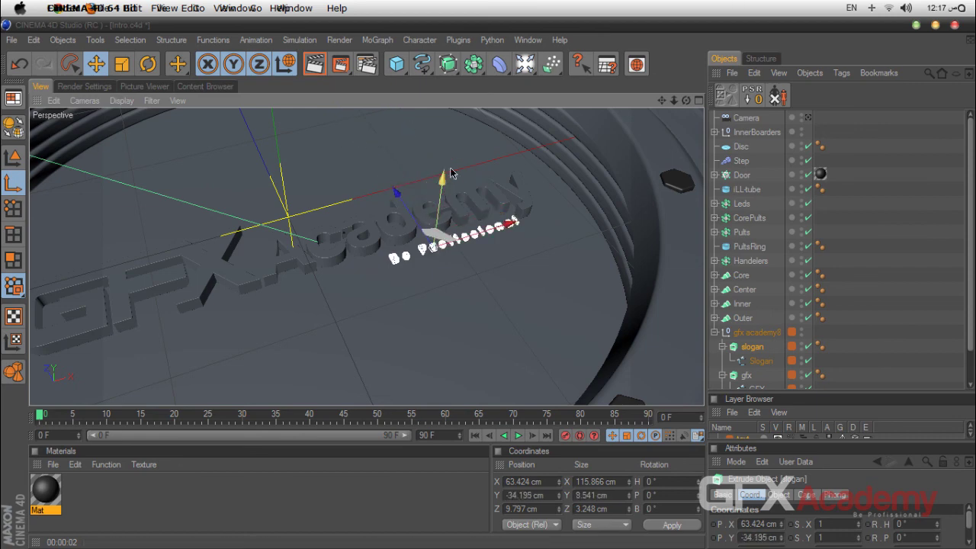
pyautogui.moveTo(501, 226); pyautogui.dragTo(515, 221)
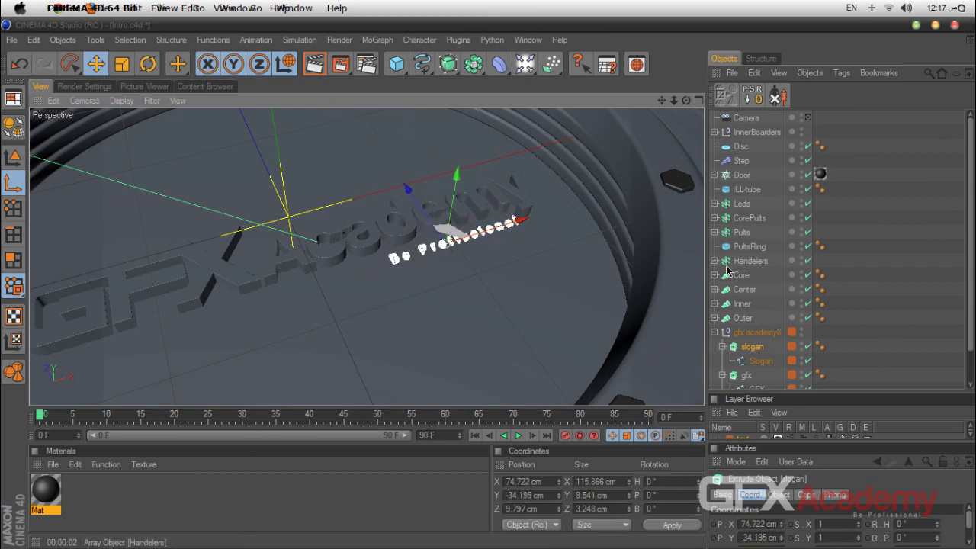
# Return to moving the whole object and lower the slogan a little further, to Z about 10.6 cm
pyautogui.scroll(10, 488, 198)
pyautogui.moveTo(662, 100); pyautogui.dragTo(246, 198)
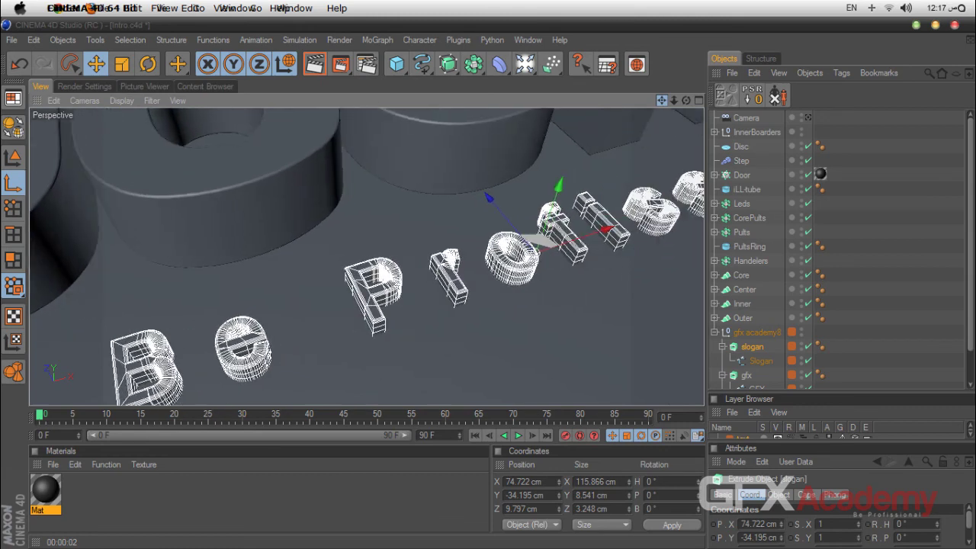
pyautogui.click(10, 158)
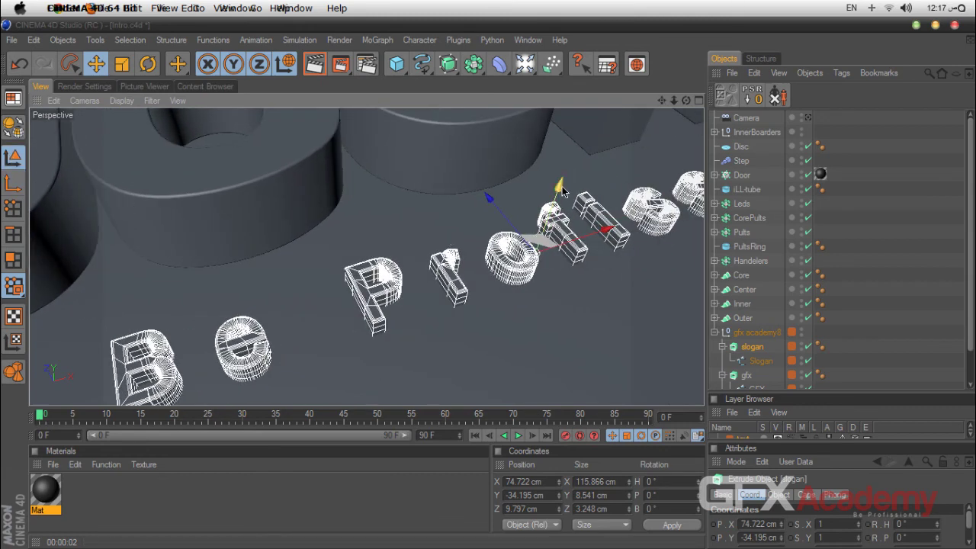
pyautogui.moveTo(561, 191); pyautogui.dragTo(559, 196)
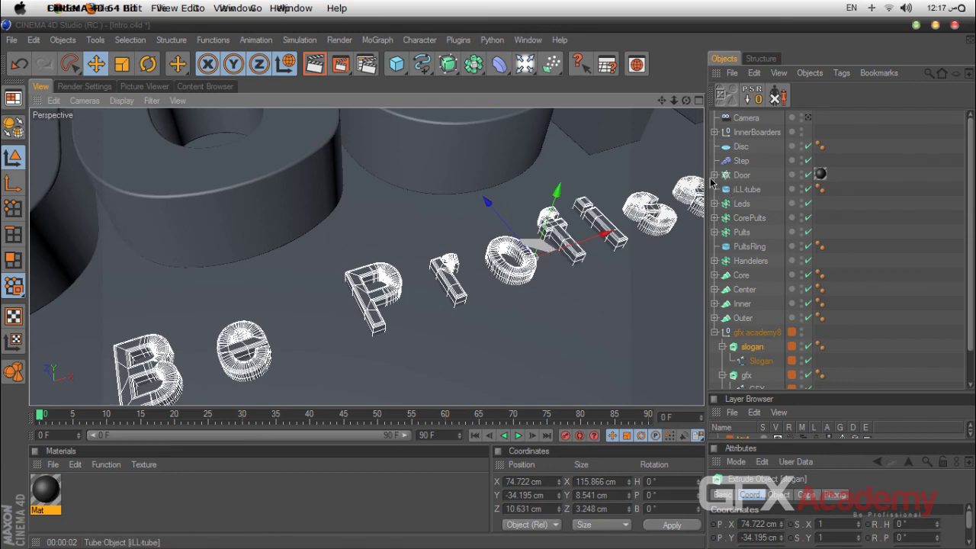
# Relocate only the academy object's axis to the middle of its letters, at about X 42.2 cm and Y -10 cm
pyautogui.click(747, 375)
pyautogui.scroll(-2, 857, 358)
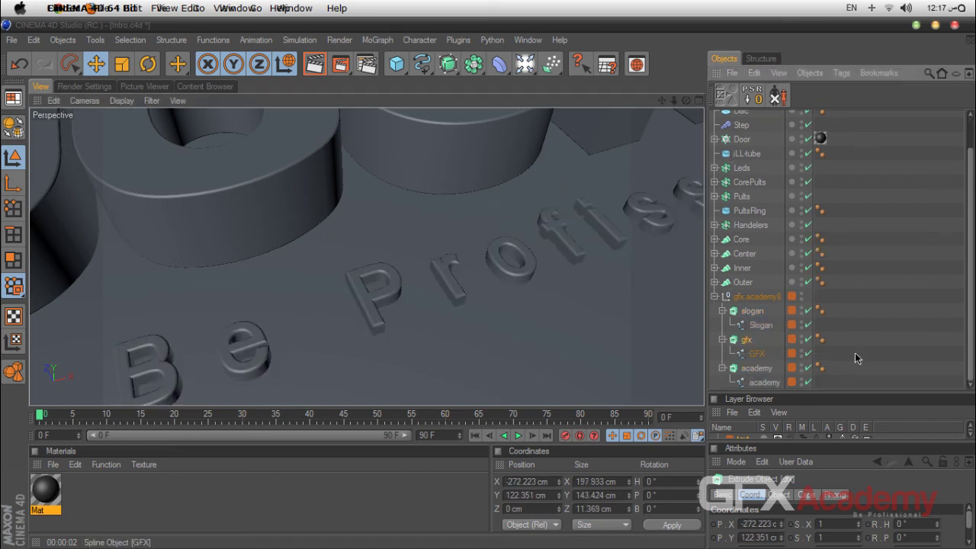
pyautogui.click(765, 370)
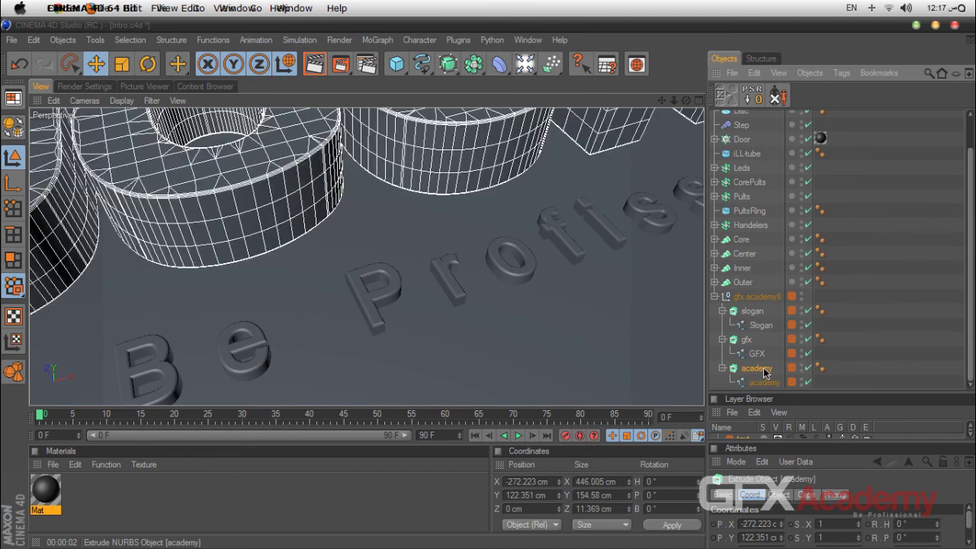
pyautogui.scroll(-8, 327, 184)
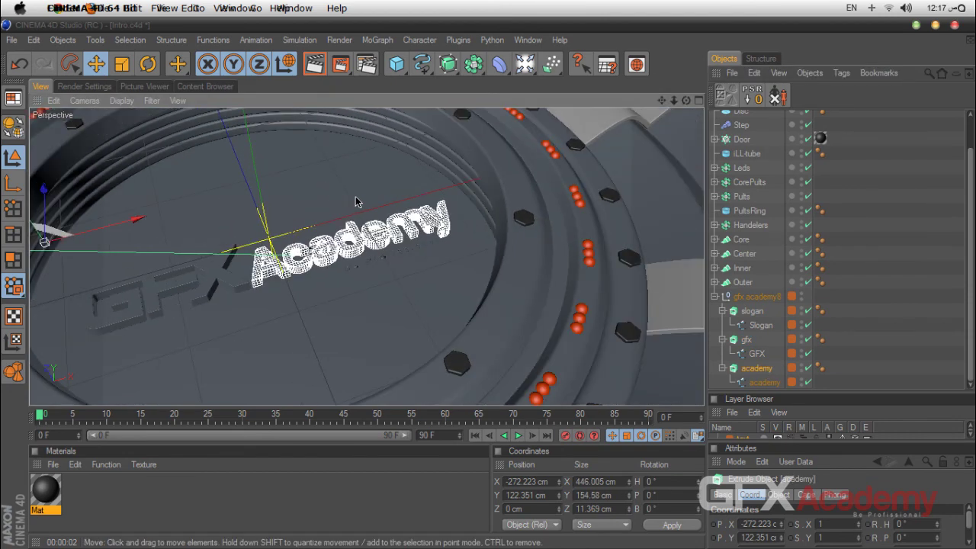
pyautogui.click(4, 183)
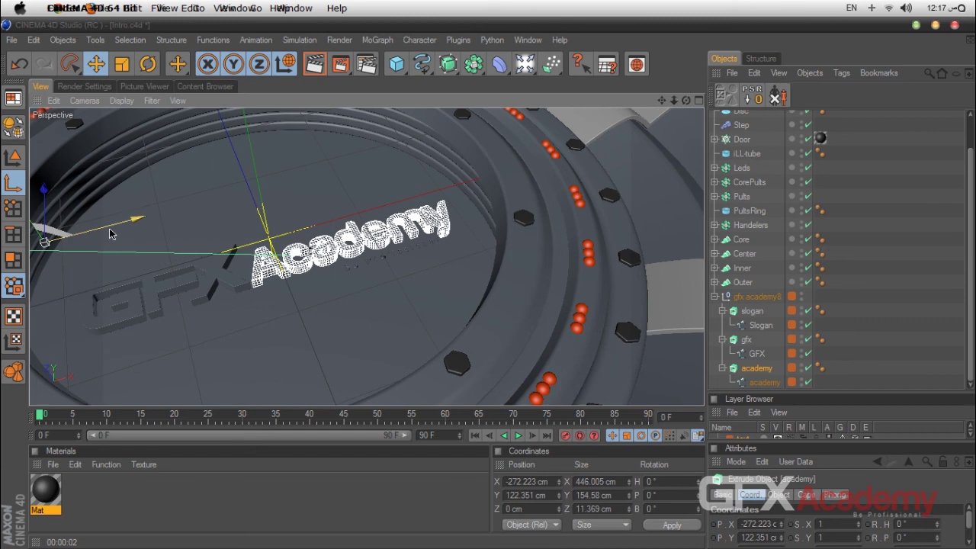
pyautogui.moveTo(111, 233); pyautogui.dragTo(202, 227)
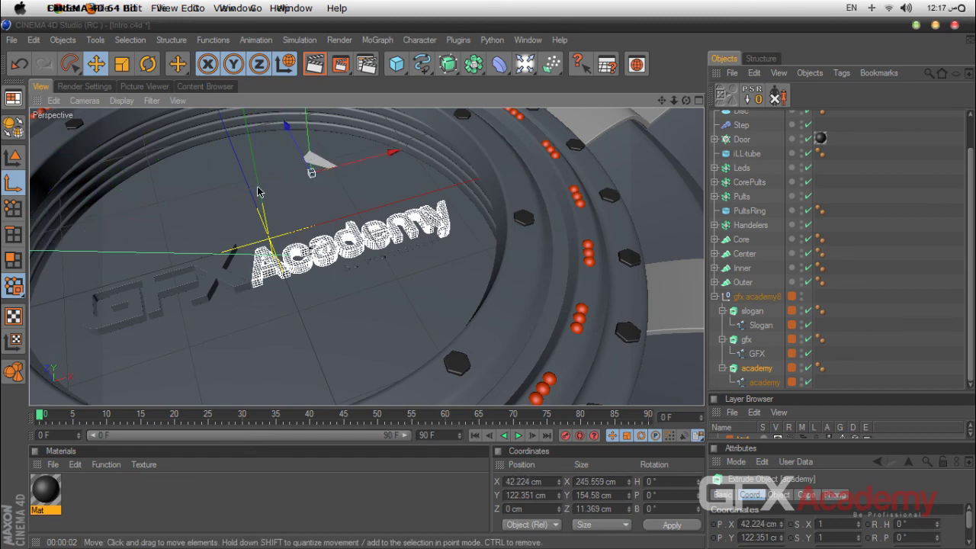
pyautogui.moveTo(294, 135); pyautogui.dragTo(320, 188)
pyautogui.press('l')
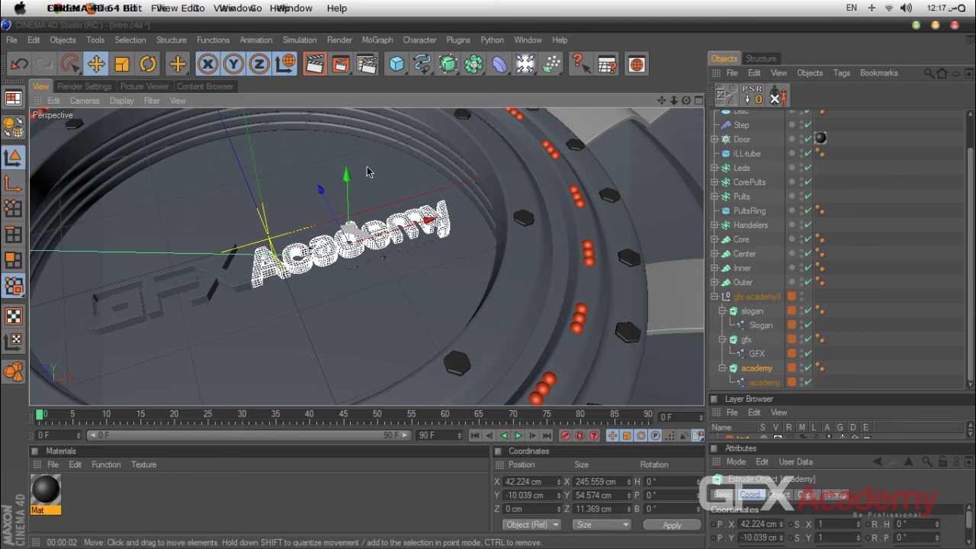
# Compare the world and object coordinate systems on the academy object and leave it on object coordinates
pyautogui.click(286, 66)
pyautogui.click(286, 66)
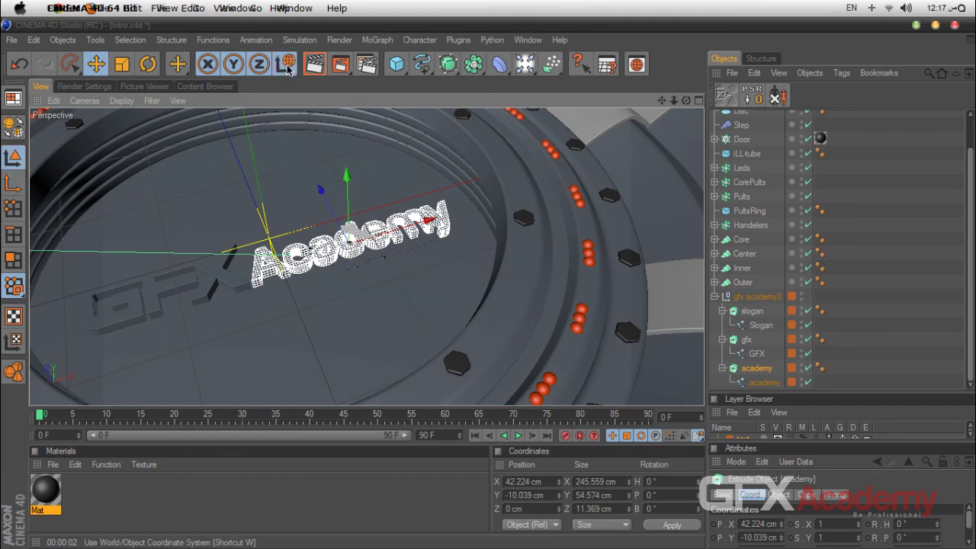
pyautogui.click(287, 67)
pyautogui.click(287, 66)
pyautogui.click(287, 66)
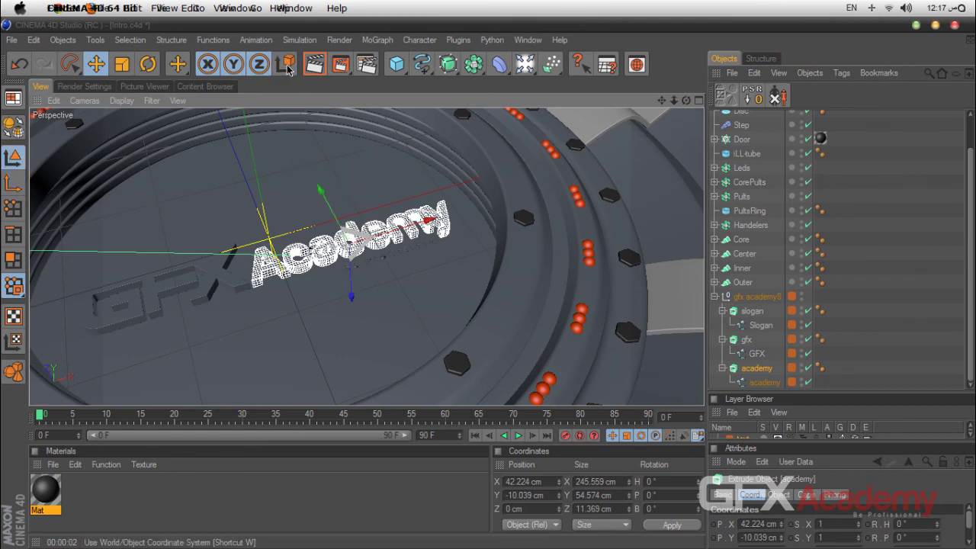
pyautogui.click(286, 67)
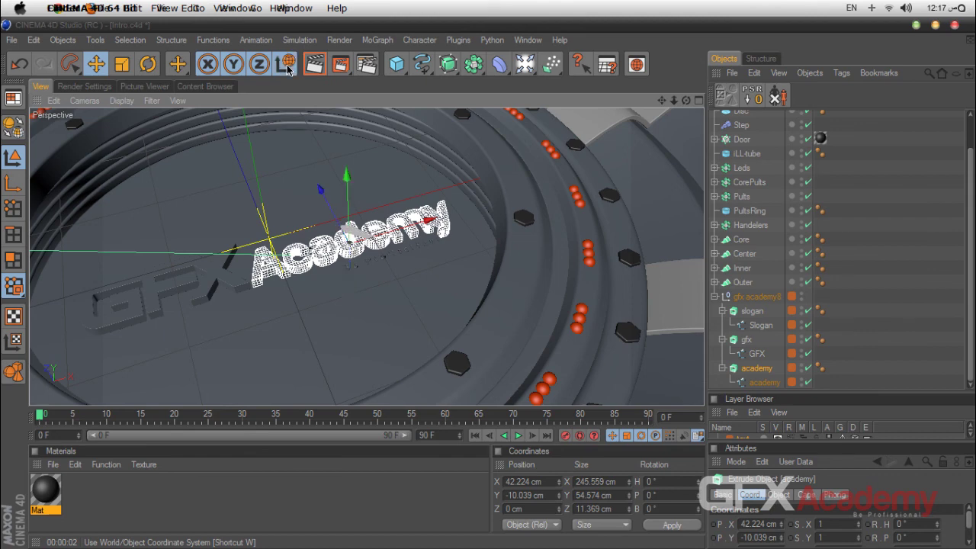
pyautogui.press('w')
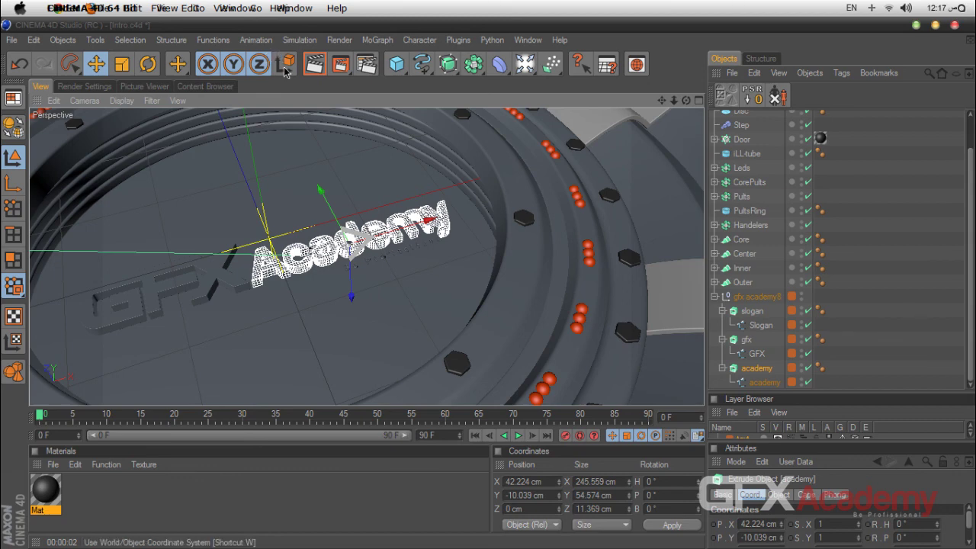
# Turn the display color On for the slogan, gfx and academy extrudes together and set it to a strong red
pyautogui.scroll(-3, 387, 143)
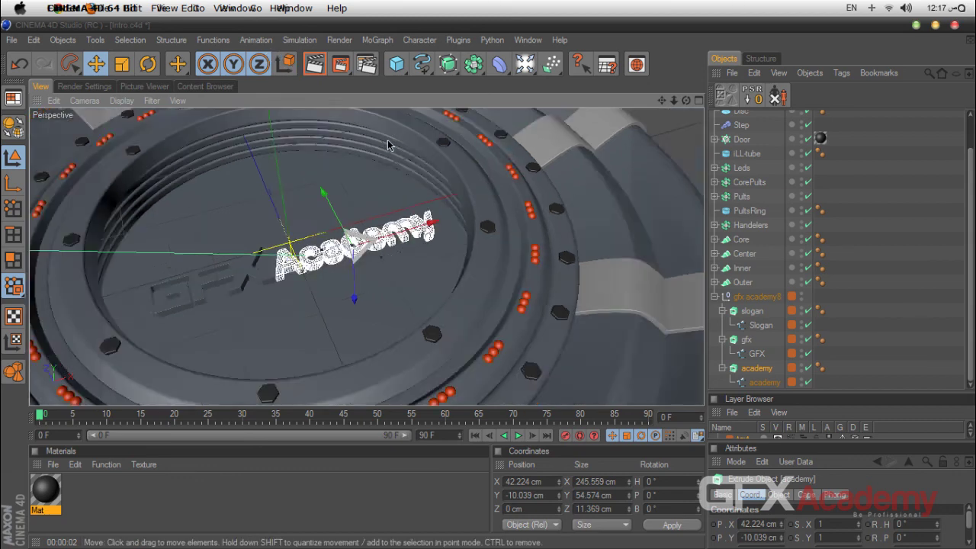
pyautogui.moveTo(686, 100); pyautogui.dragTo(751, 110)
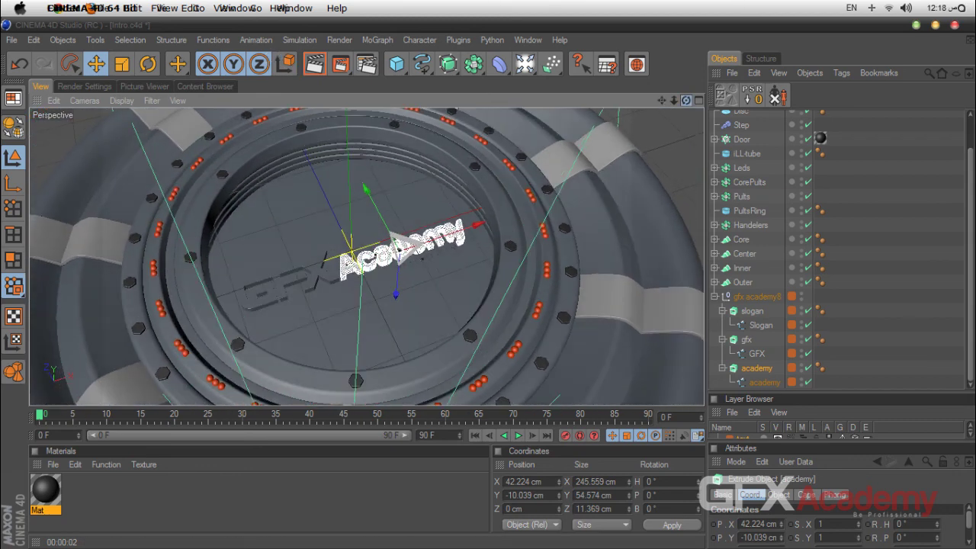
pyautogui.click(753, 311)
pyautogui.keyDown('shift'); pyautogui.click(747, 339); pyautogui.keyUp('shift')
pyautogui.keyDown('shift'); pyautogui.click(756, 367); pyautogui.keyUp('shift')
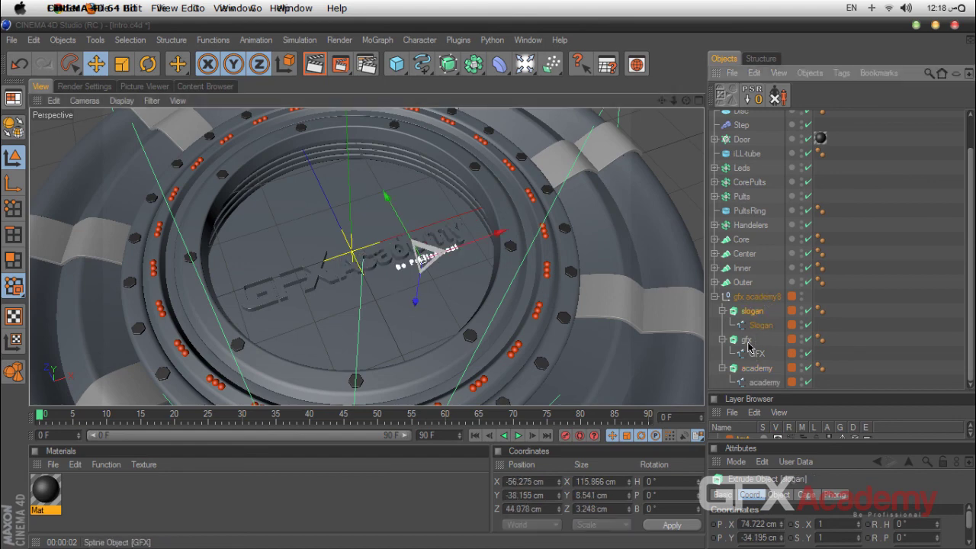
pyautogui.moveTo(779, 393); pyautogui.dragTo(774, 331)
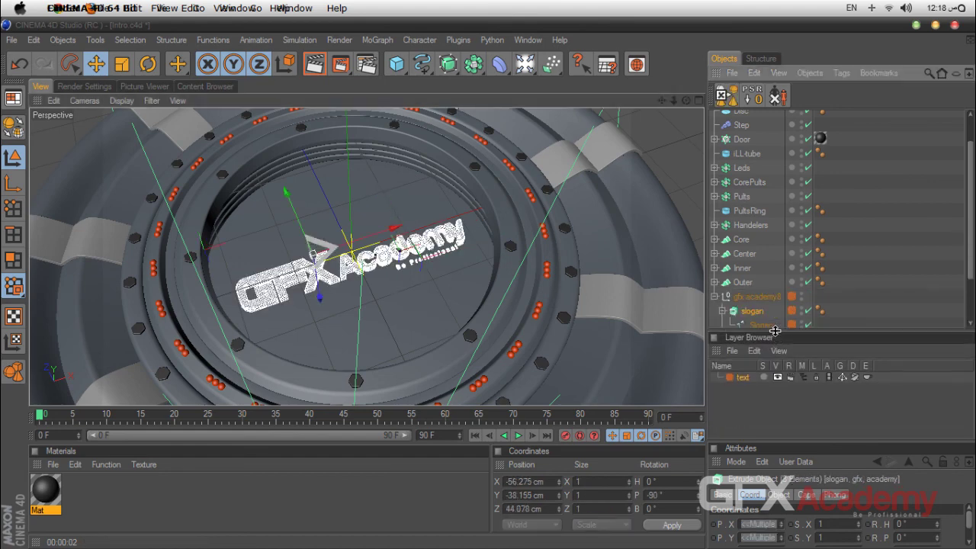
pyautogui.moveTo(767, 439); pyautogui.dragTo(767, 388)
pyautogui.click(722, 444)
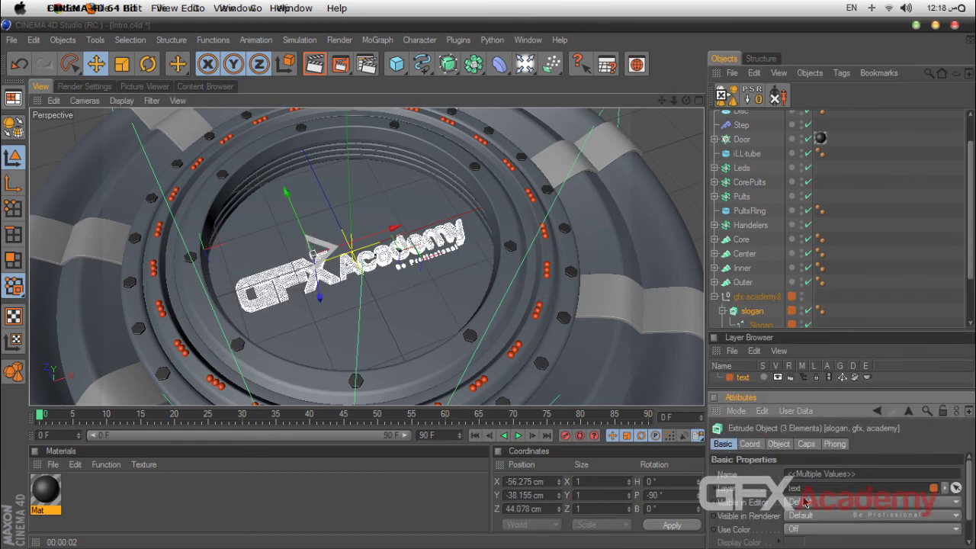
pyautogui.click(813, 529)
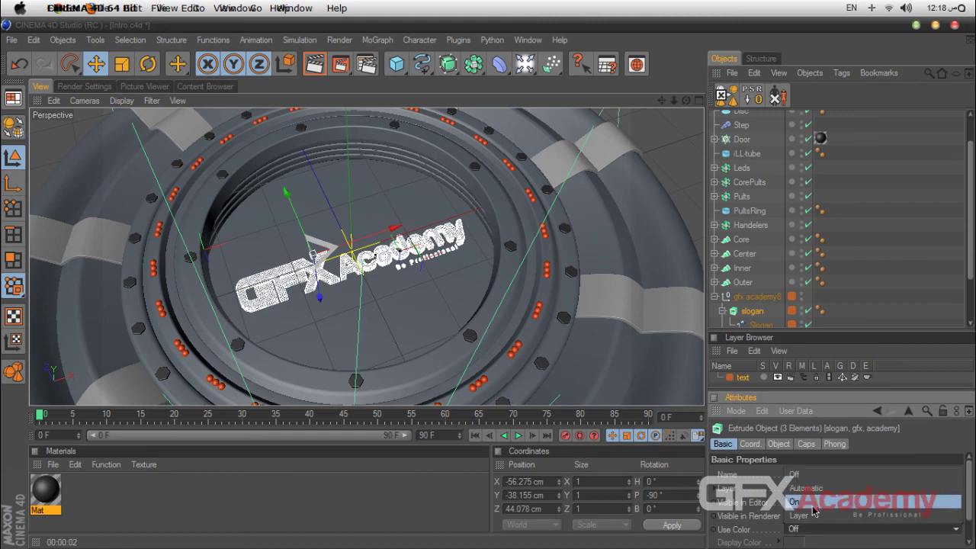
pyautogui.click(814, 503)
pyautogui.click(793, 542)
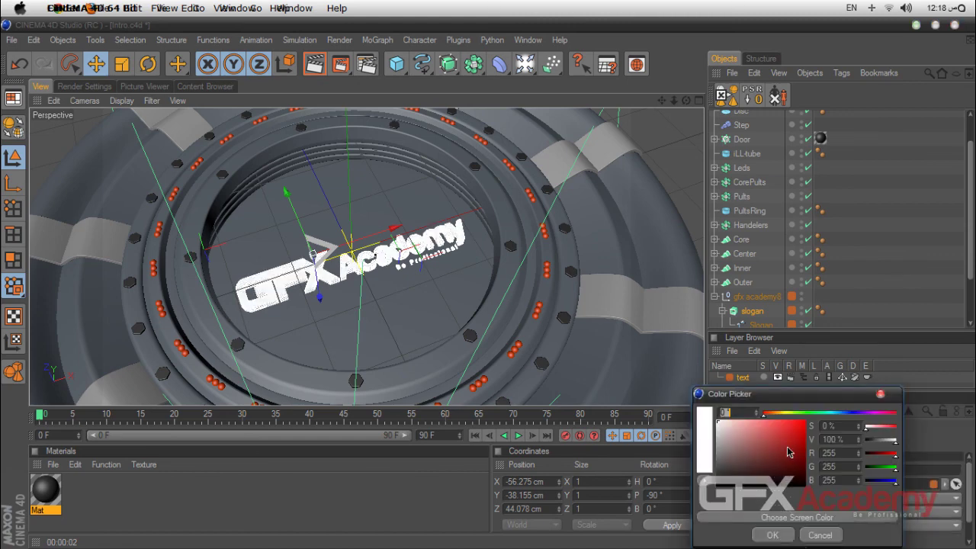
pyautogui.click(800, 434)
pyautogui.click(774, 534)
pyautogui.click(867, 277)
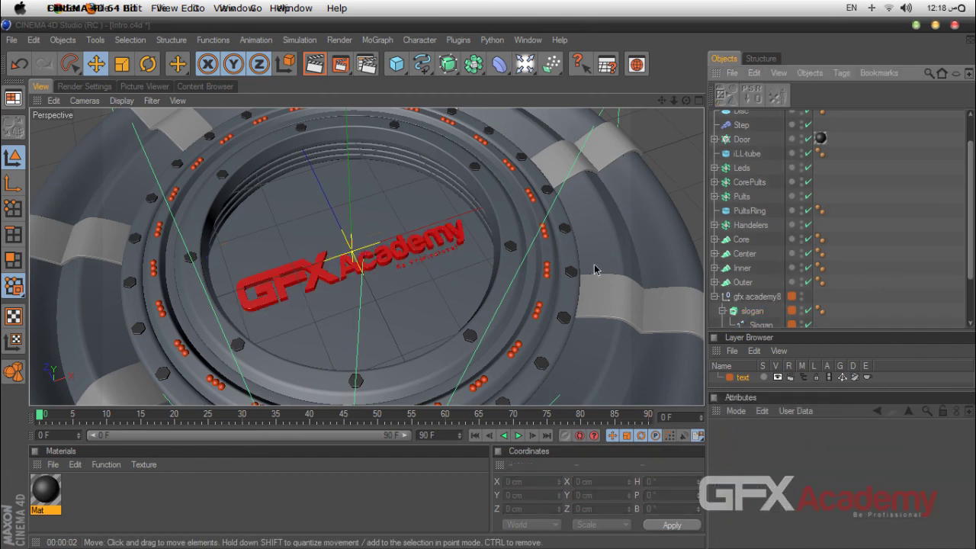
# Render a preview of the hatch with the red logo directly in the perspective view
pyautogui.scroll(-2, 486, 226)
pyautogui.keyDown('alt'); pyautogui.moveTo(503, 217); pyautogui.dragTo(510, 255); pyautogui.keyUp('alt')
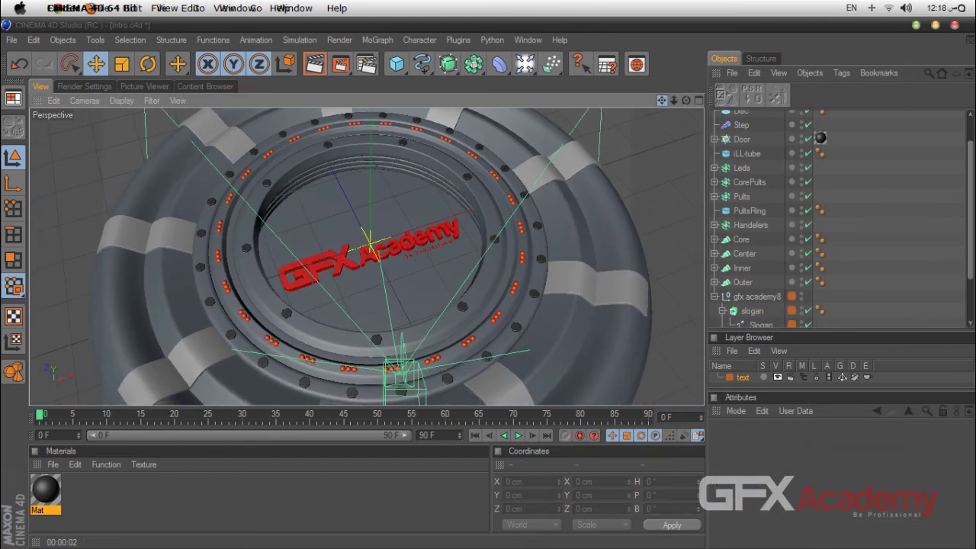
pyautogui.hotkey('ctrl', 'r')
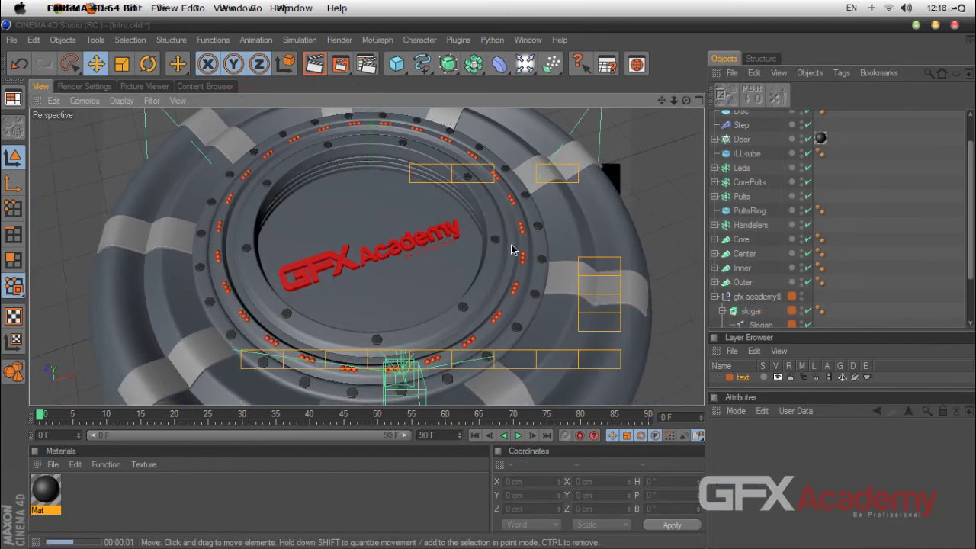
pyautogui.click(531, 193)
pyautogui.moveTo(662, 102); pyautogui.dragTo(664, 223)
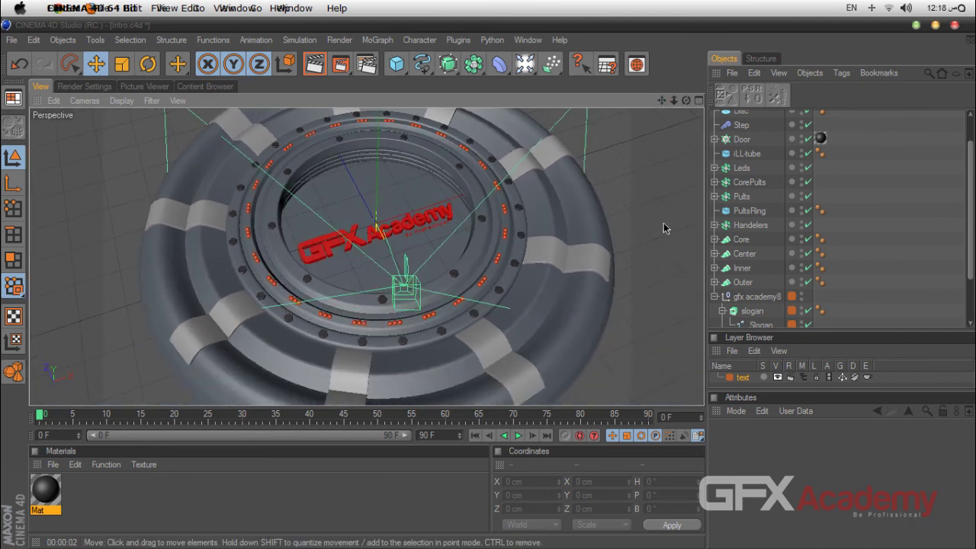
# Switch to the finished Opener.c4d project and scrub its animation from the start to frame 118
pyautogui.click(528, 40)
pyautogui.click(557, 417)
pyautogui.scroll(-6, 483, 280)
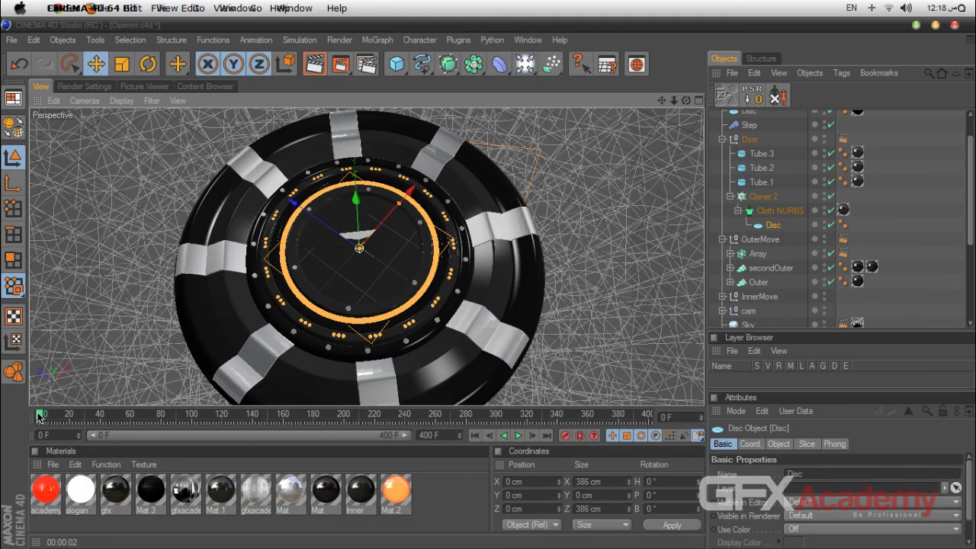
pyautogui.moveTo(40, 415); pyautogui.dragTo(220, 418)
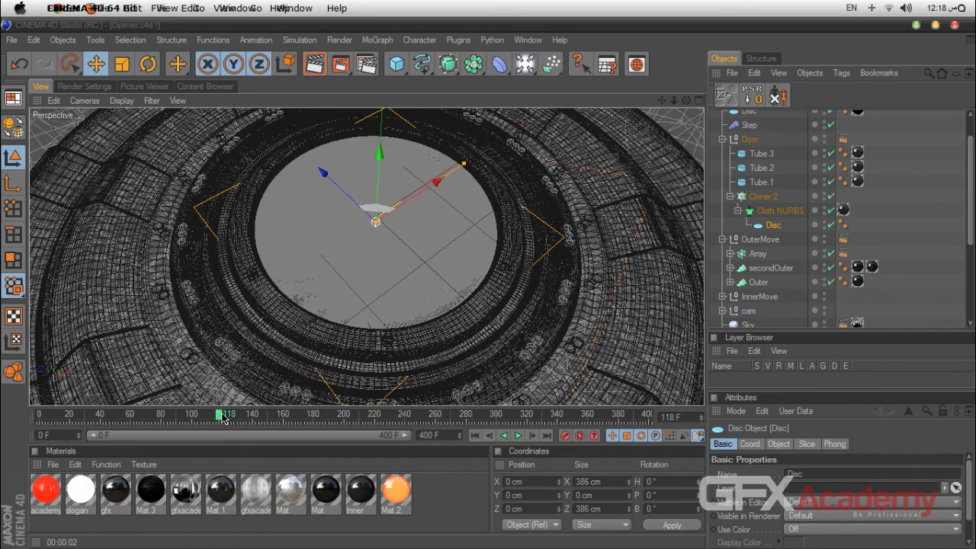